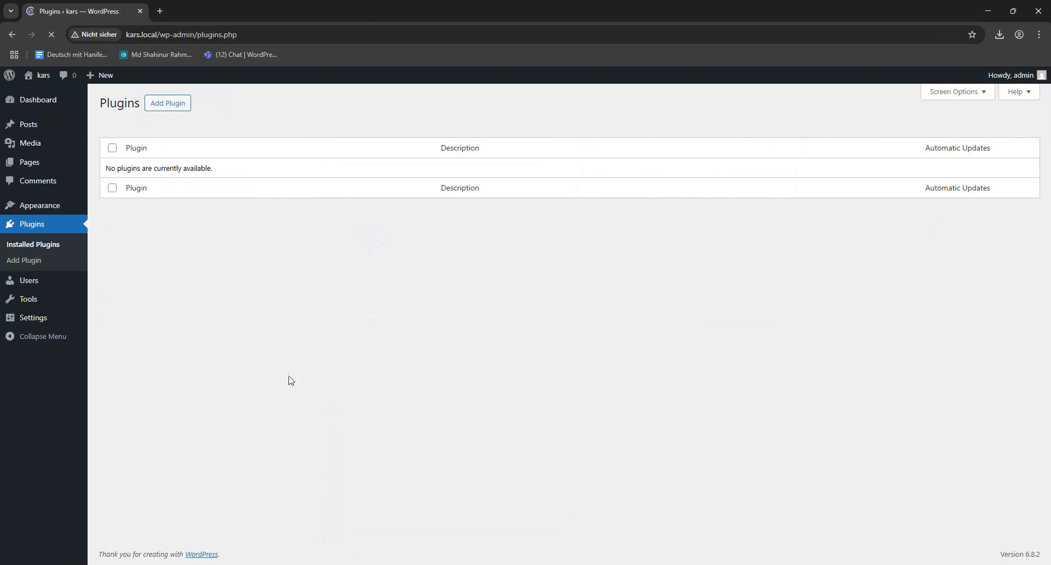
- Open the page of installed themes in the WordPress admin
mouse_move(11, 205)
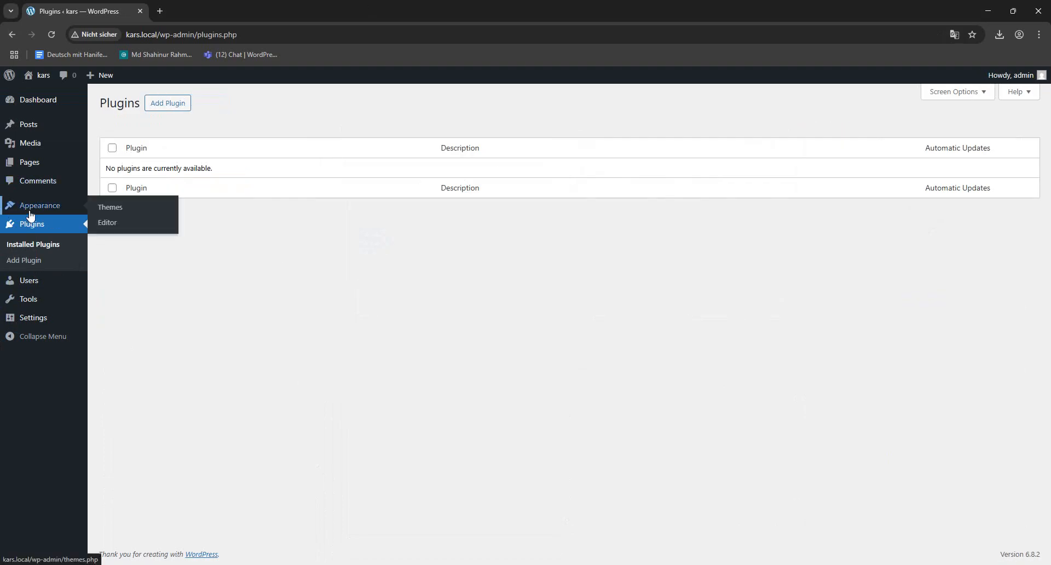
left_click(101, 206)
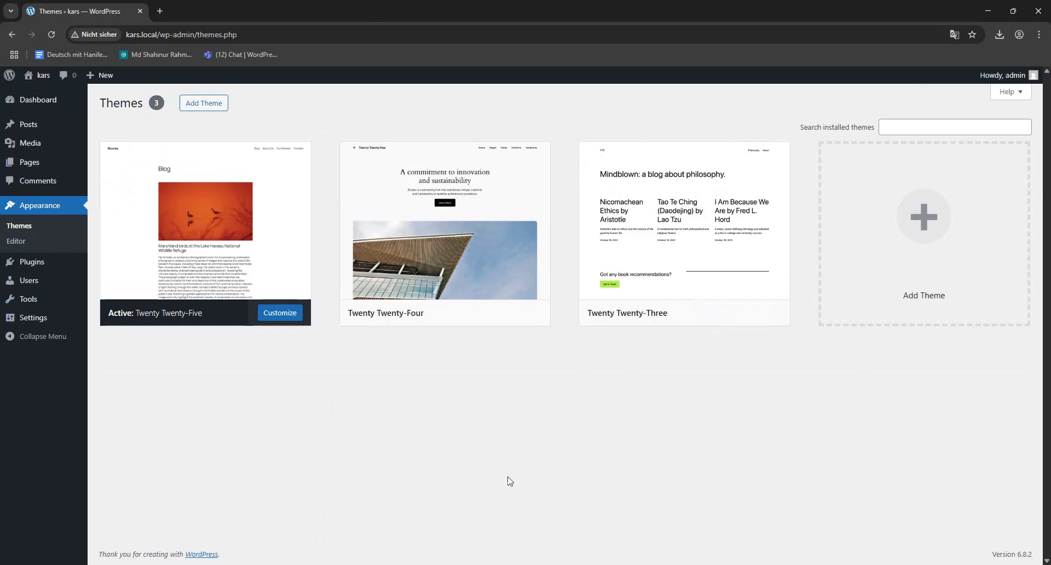
- Locate the downloaded Kars theme ZIP from the browser's download history and extract all its contents within the Downloads folder
left_click(995, 39)
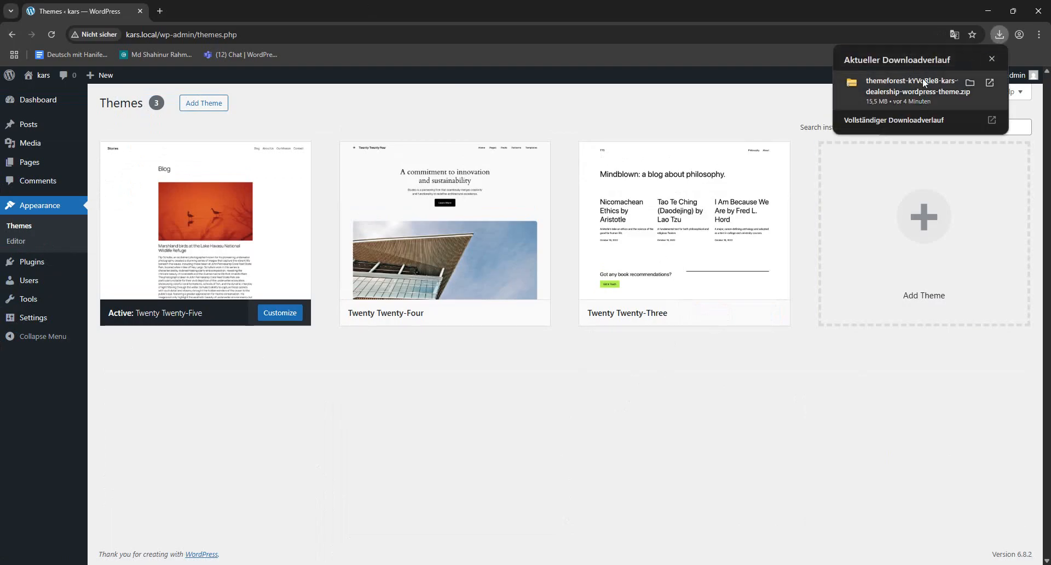
left_click(918, 117)
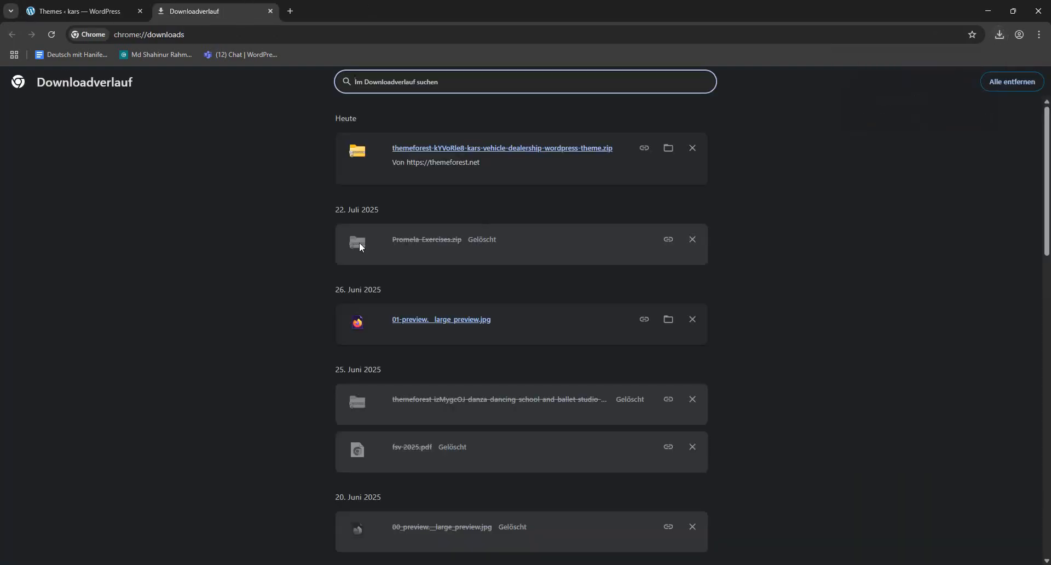
left_click(668, 150)
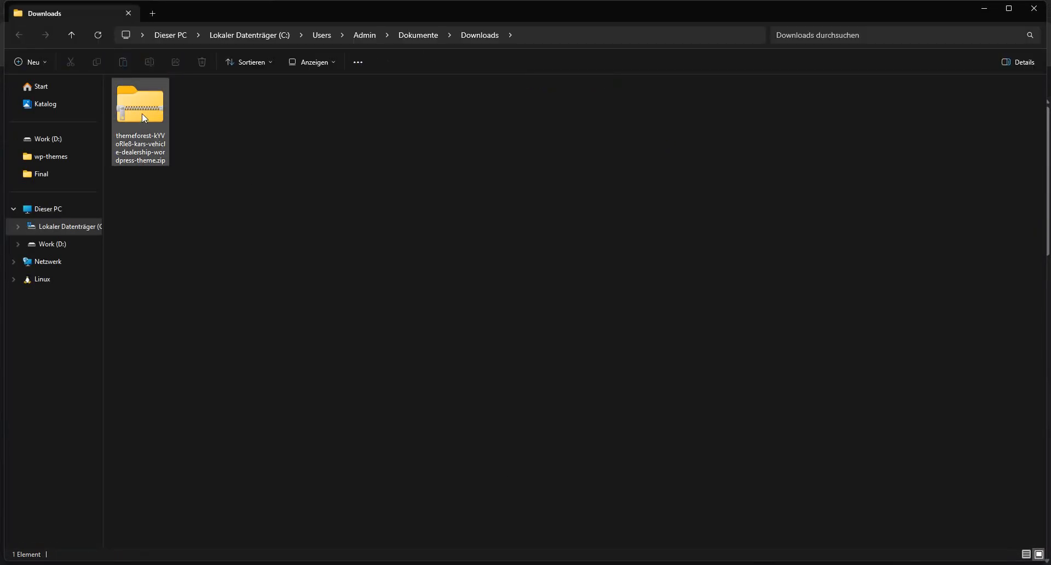
right_click(142, 113)
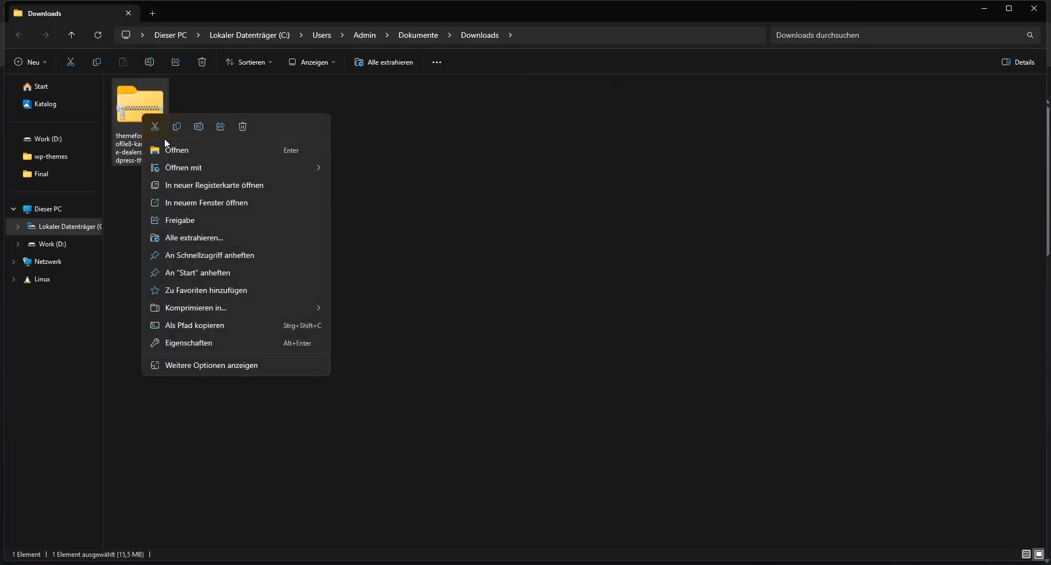
left_click(196, 237)
left_click(589, 392)
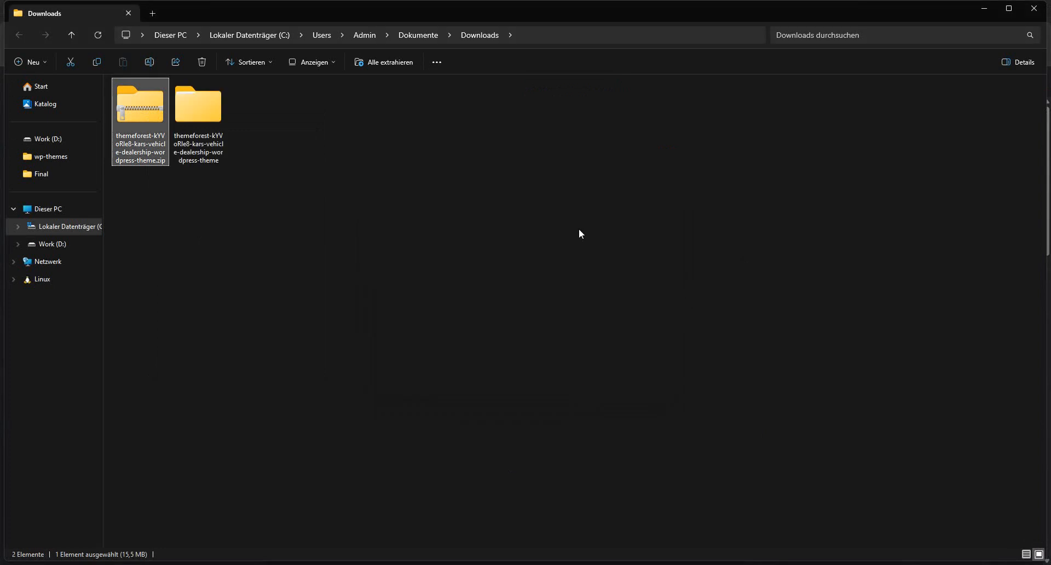
- Open the extracted theme folder and examine kars.zip, kars-child.zip and kars-core.zip
double_click(196, 123)
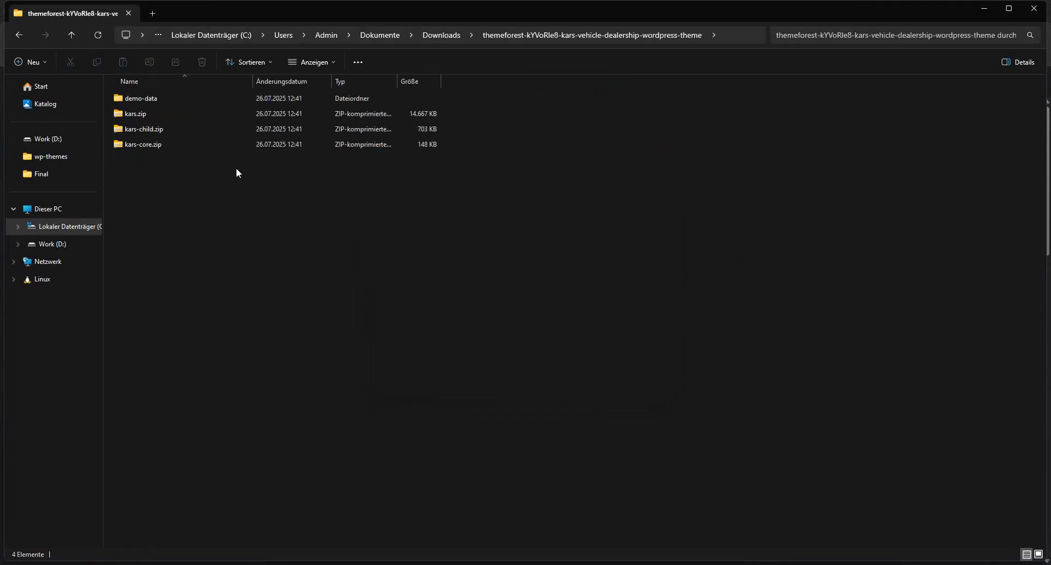
left_click(155, 101)
left_click(142, 115)
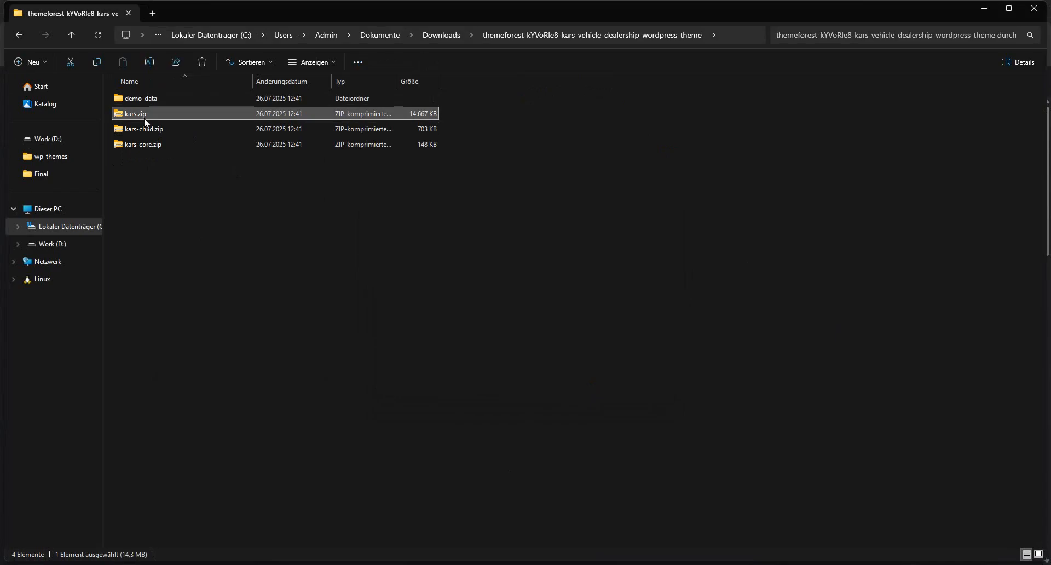
left_click(153, 127)
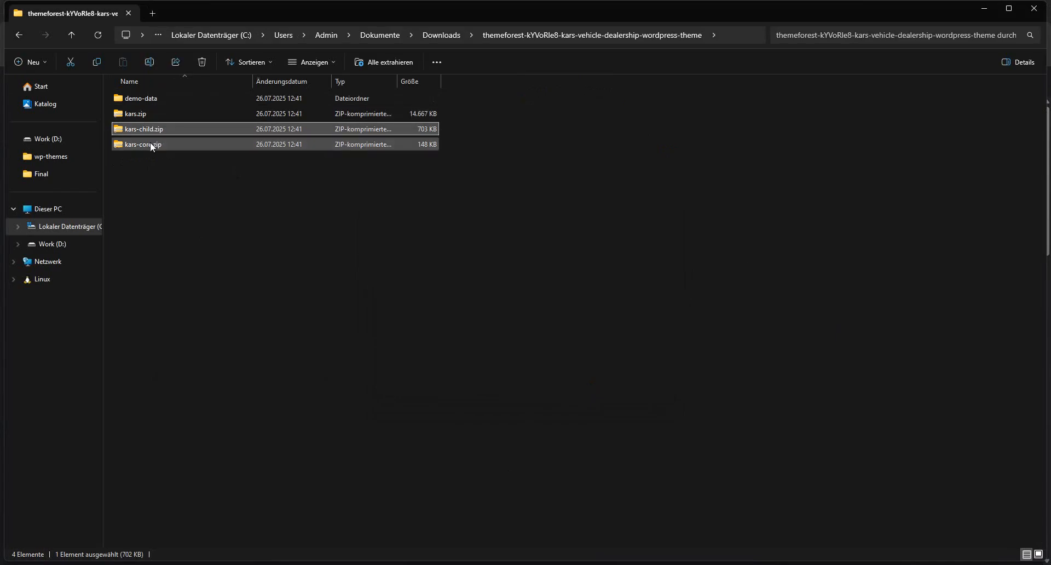
left_click(150, 142)
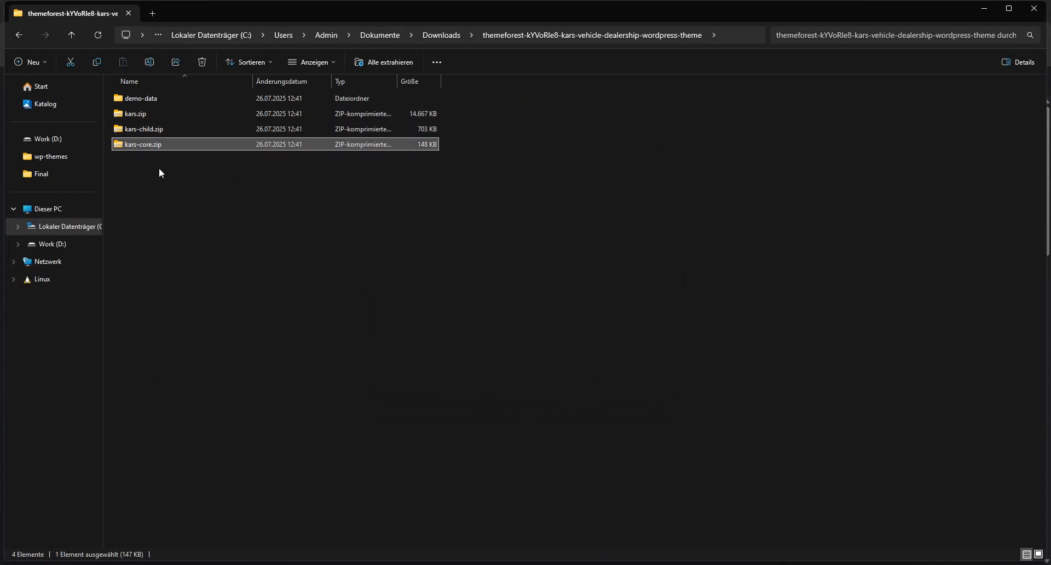
left_click(140, 116)
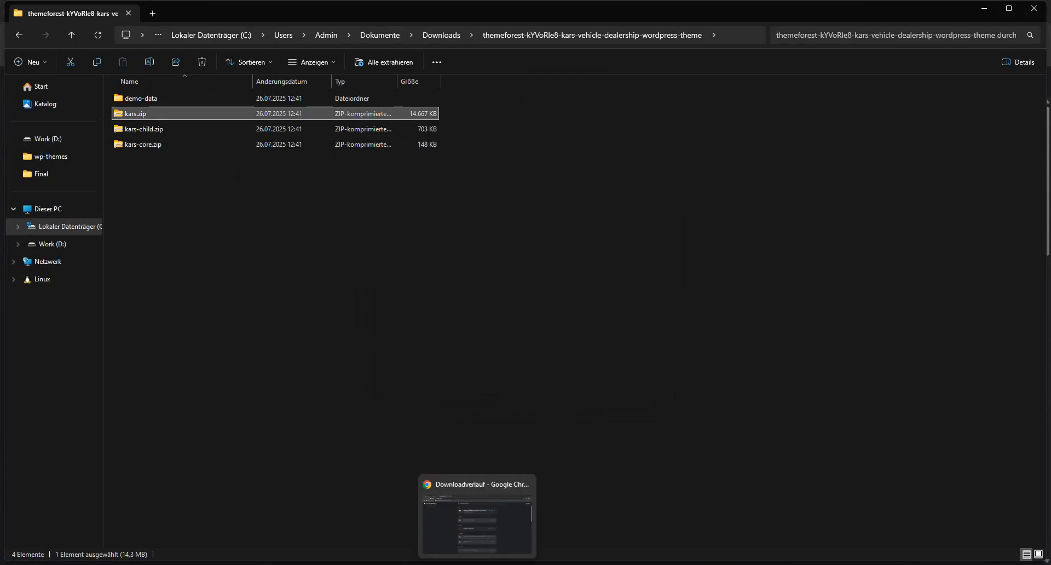
- Switch back to the WordPress admin in Chrome and open the upload form for adding a new theme
left_click(477, 564)
left_click(120, 14)
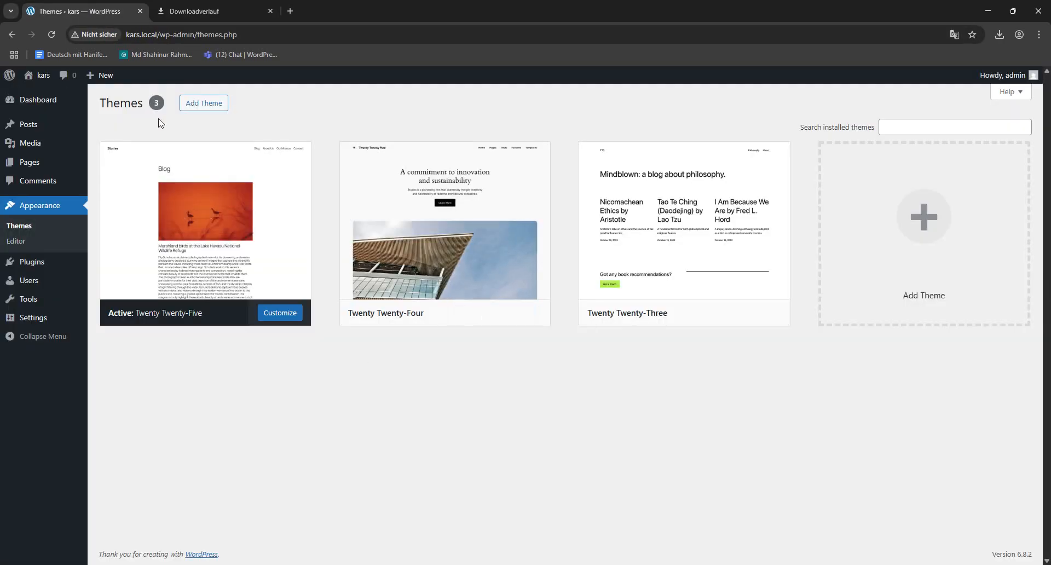
left_click(192, 106)
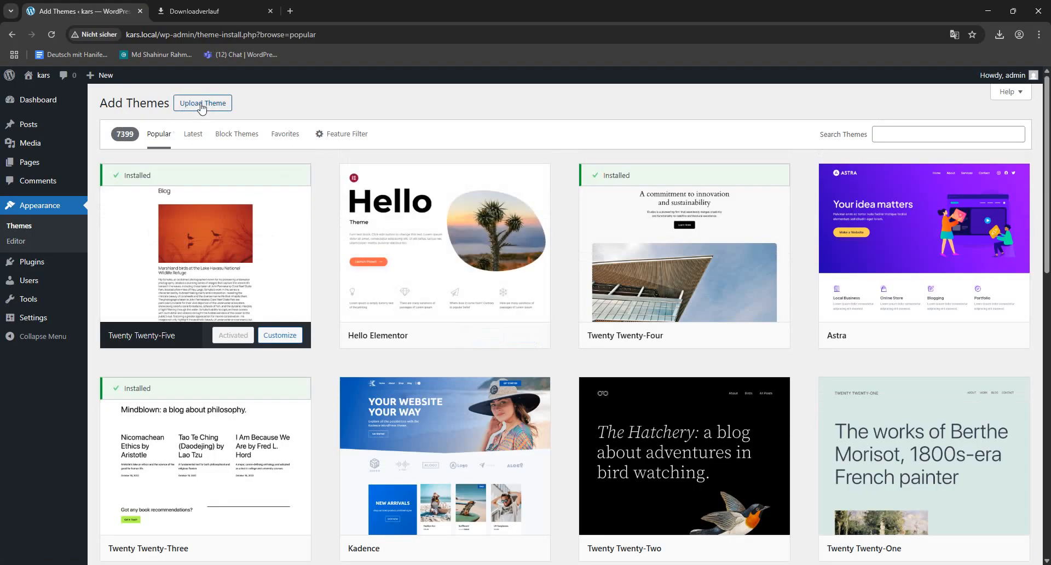
left_click(200, 104)
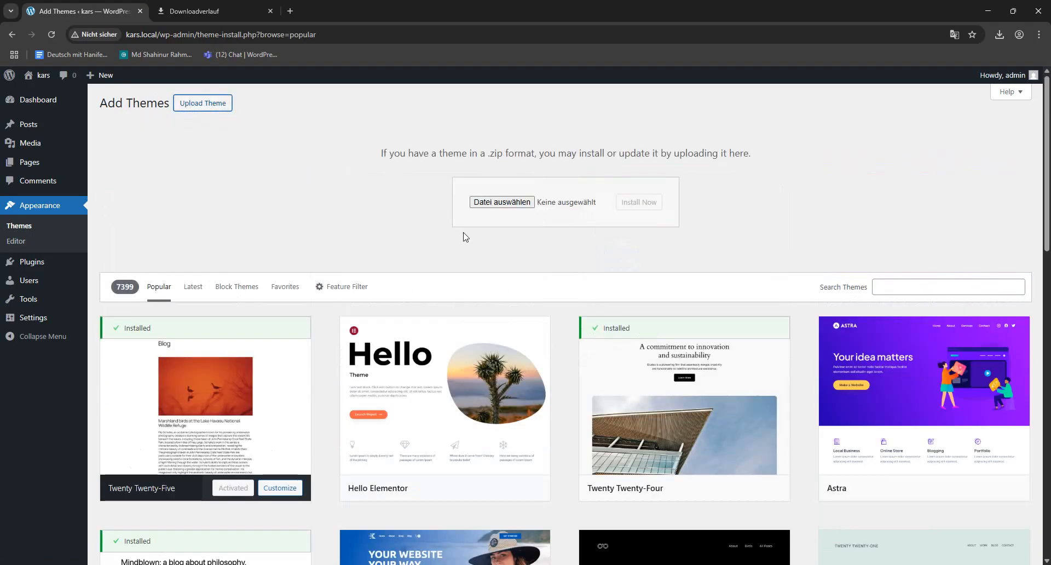
left_click(499, 203)
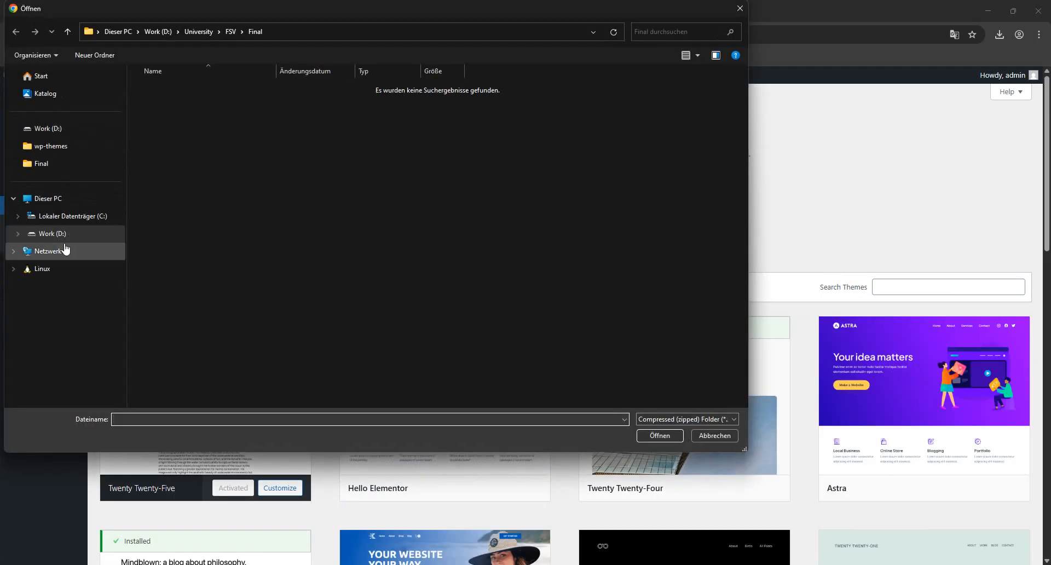
left_click(47, 129)
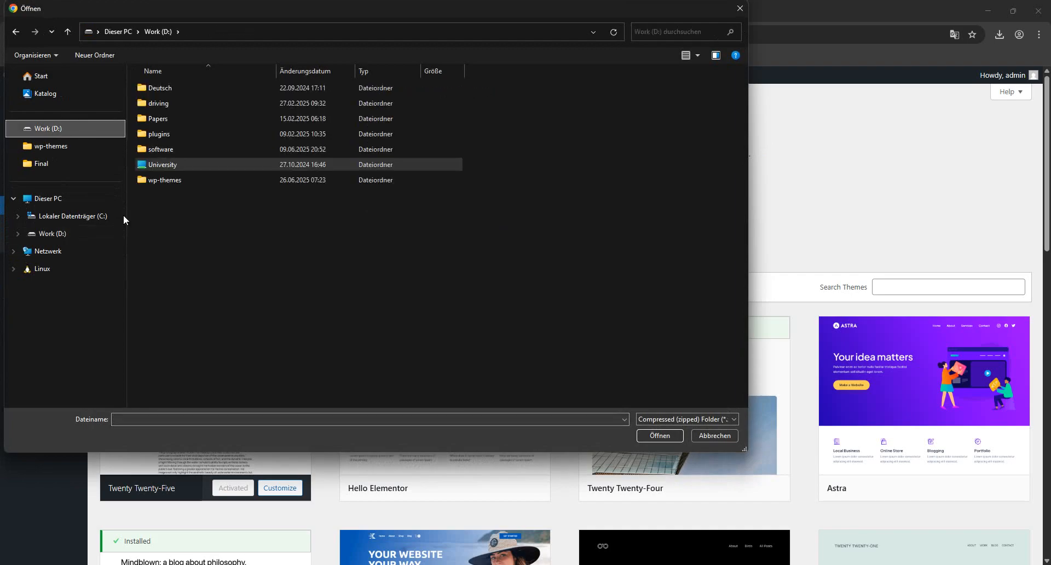
left_click(712, 435)
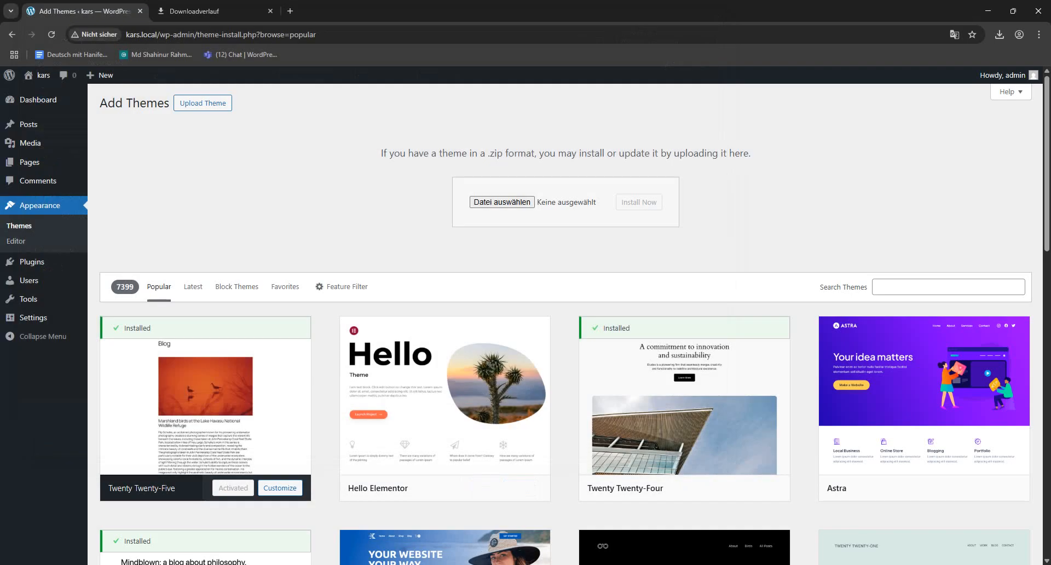
- Switch to File Explorer, copy the full path of the extracted theme folder, and return to Chrome
key("alt+Tab")
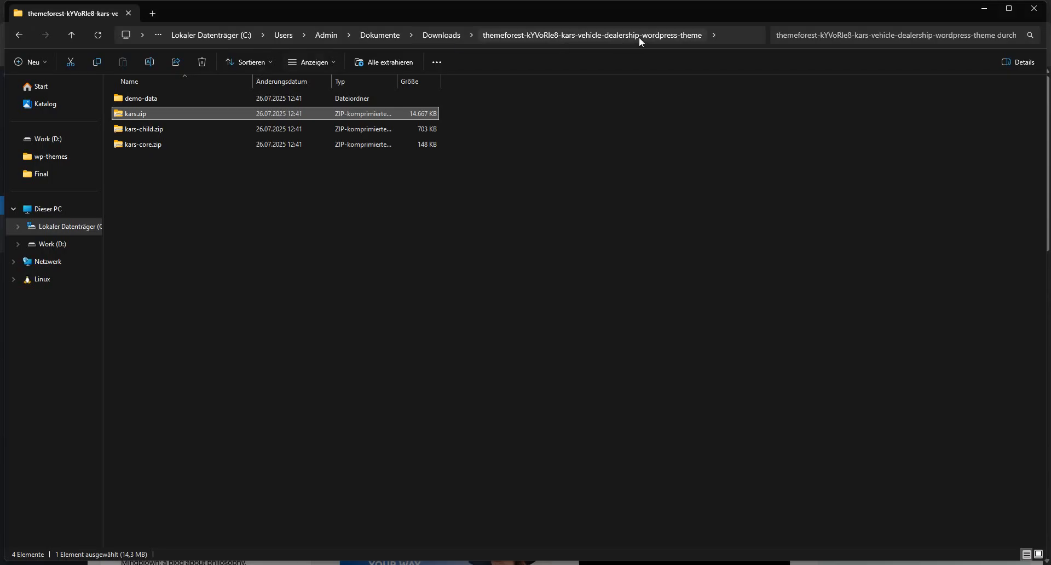
left_click(713, 35)
left_click(718, 35)
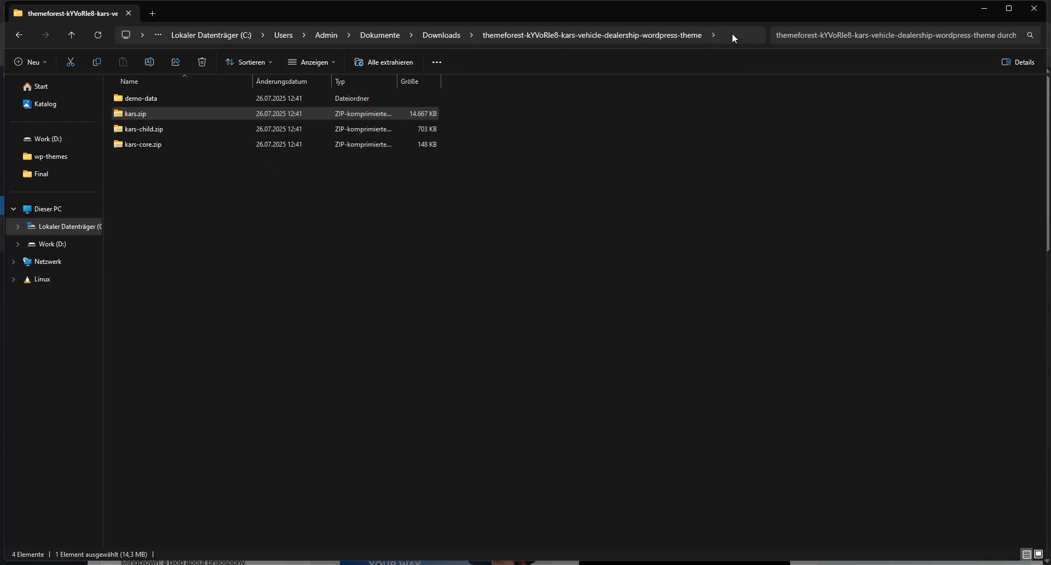
left_click(759, 37)
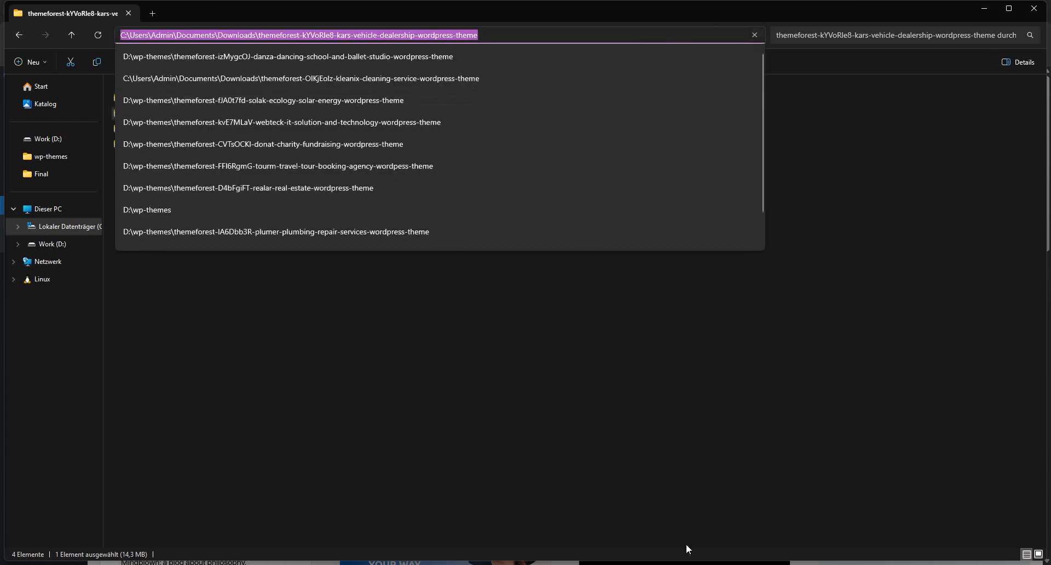
left_click(477, 564)
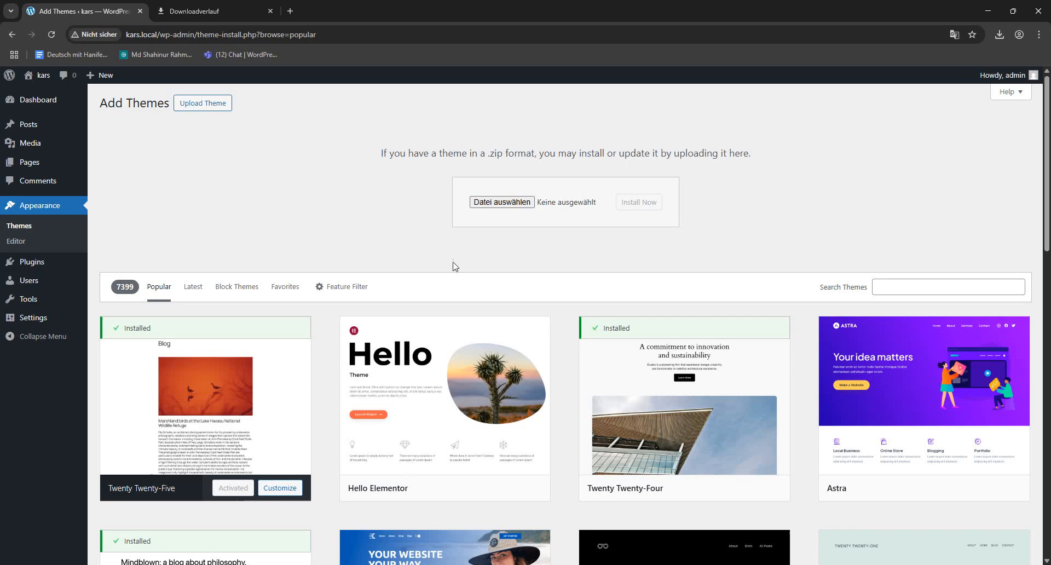
- Choose kars.zip from the copied folder path as the theme file and install it
left_click(503, 206)
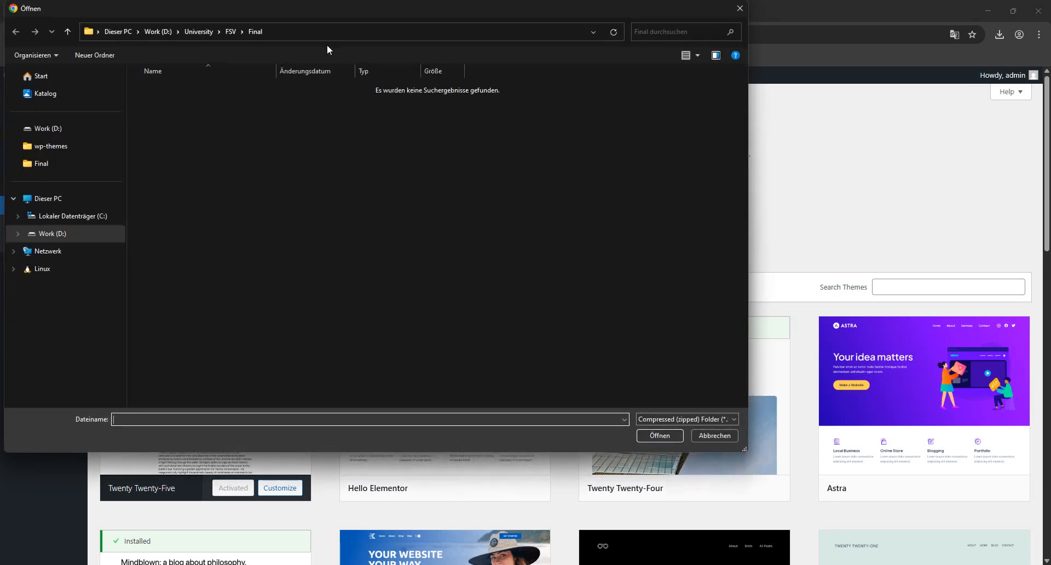
left_click(305, 35)
key("ctrl+v")
key("Return")
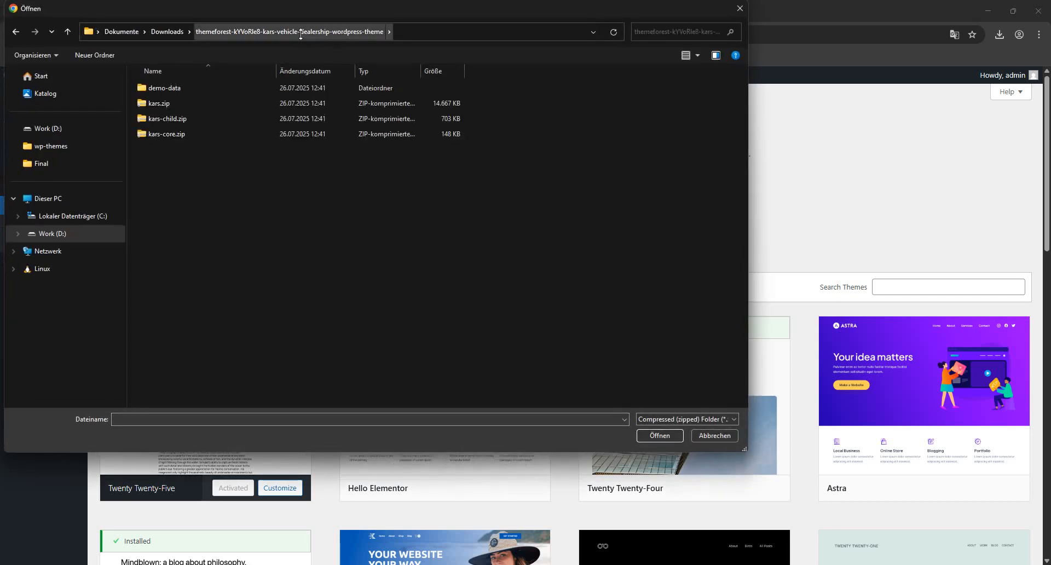
double_click(158, 103)
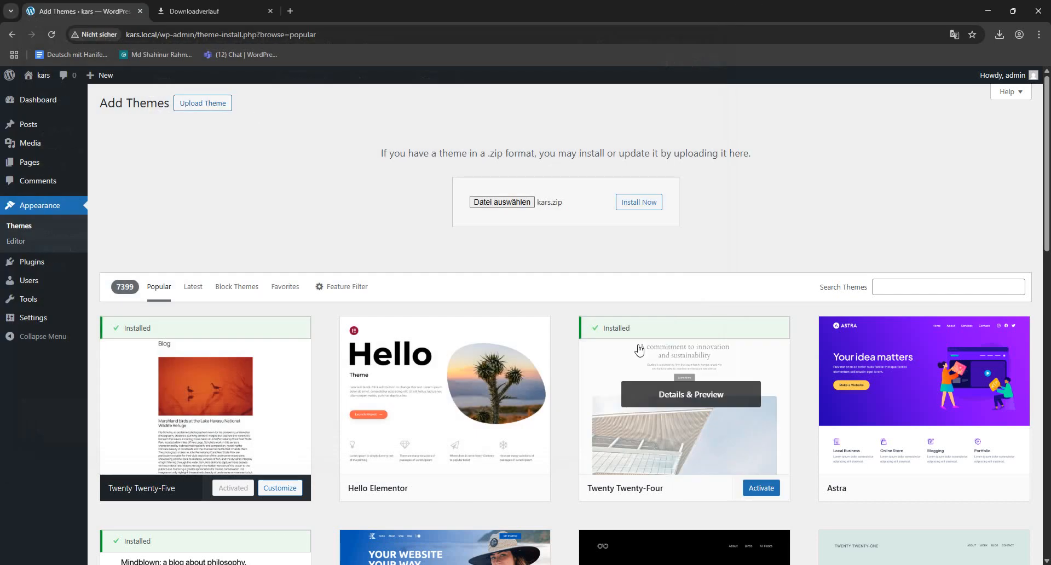
left_click(627, 203)
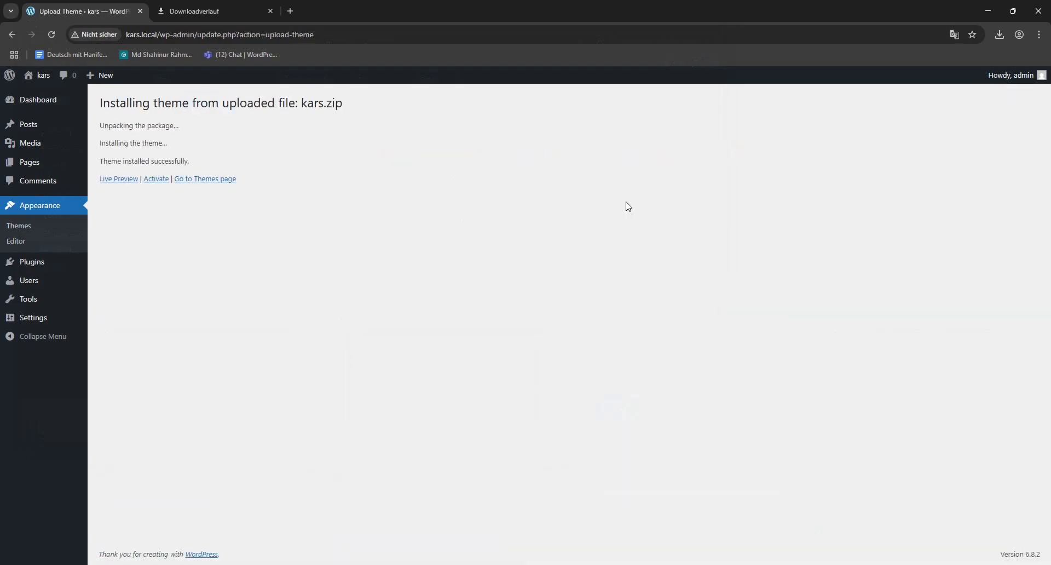
- Activate the Kars theme and review the notice about its required and recommended plugins
left_click(156, 180)
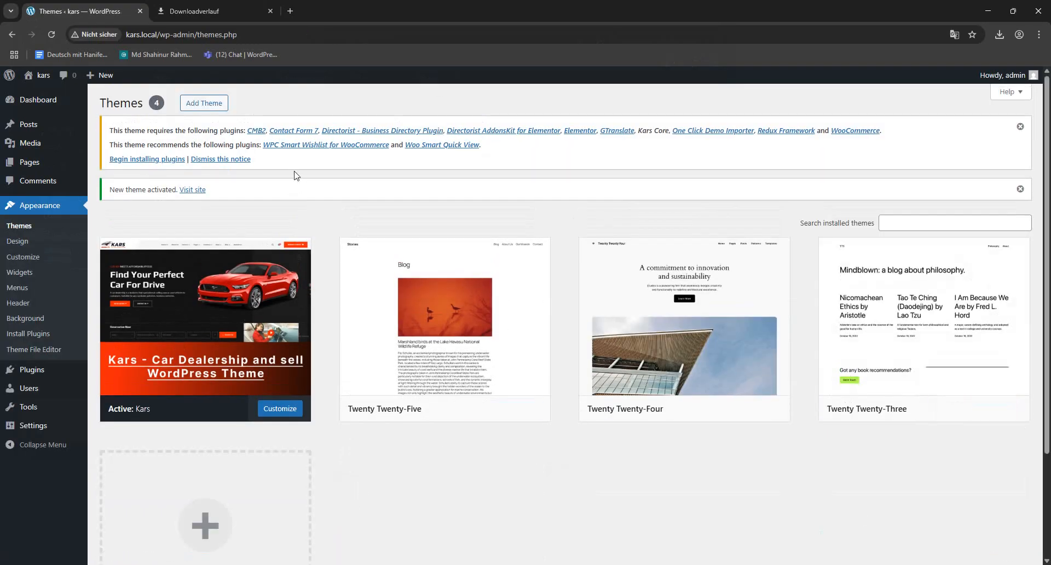
left_click_drag(291, 163, 112, 135)
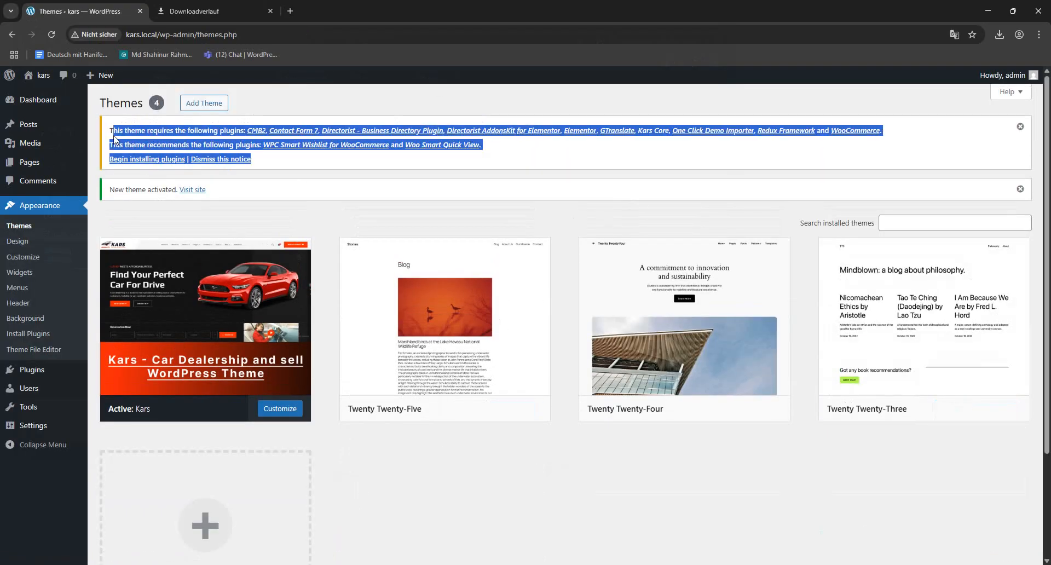
left_click(569, 153)
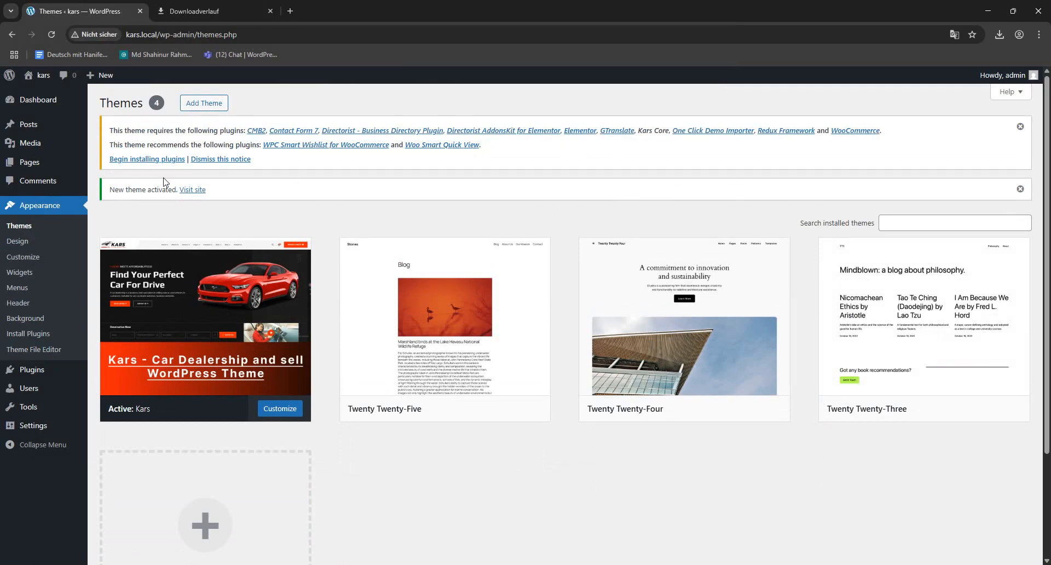
- Begin the theme's plugin installation and bulk-install all listed required and recommended plugins
left_click(143, 158)
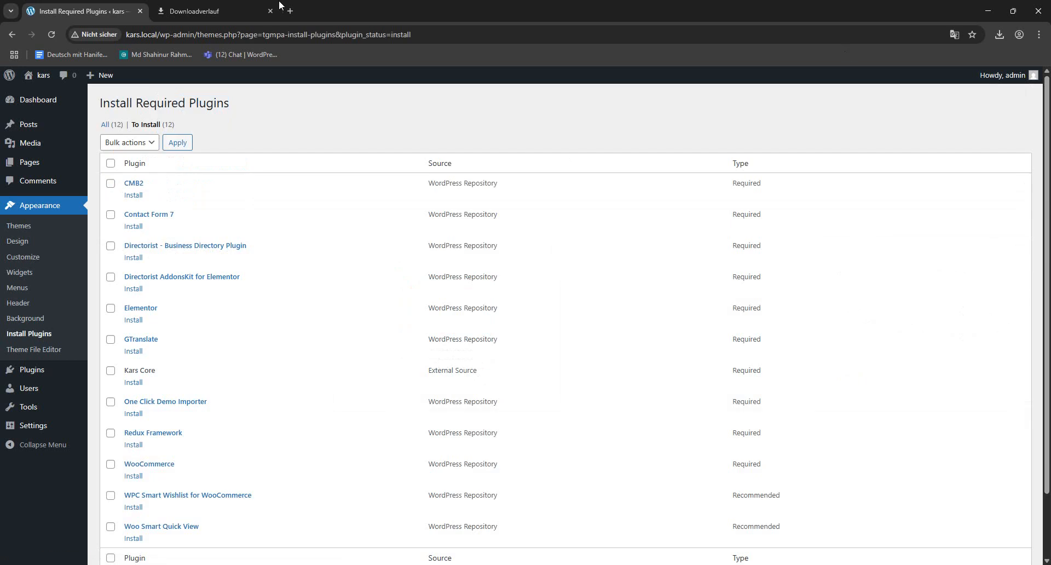
left_click(110, 163)
left_click(141, 143)
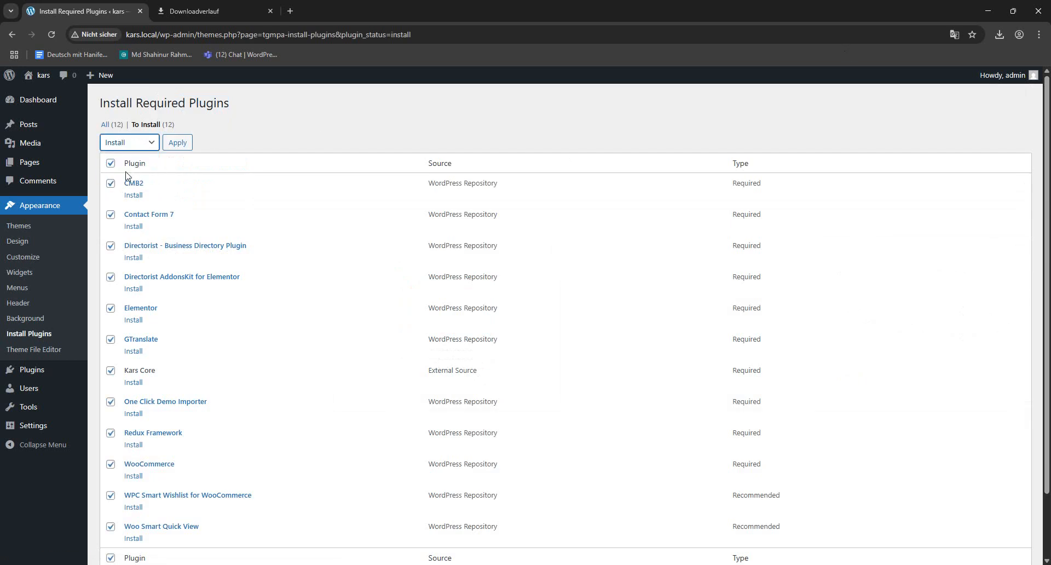
left_click(179, 143)
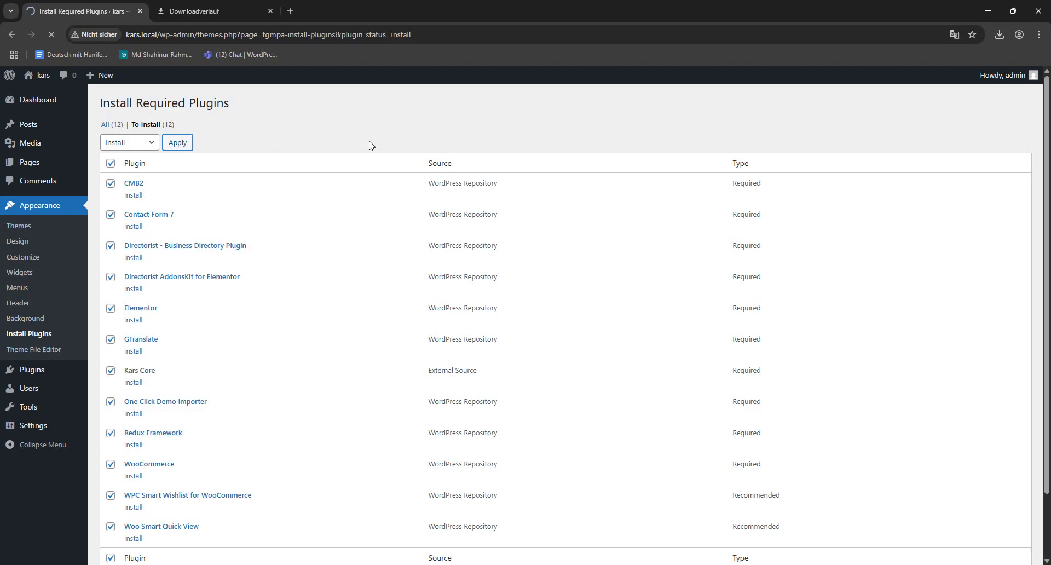
- Return to the required plugins installer list and bulk-activate all the installed plugins
scroll(292, 411, "down", 5)
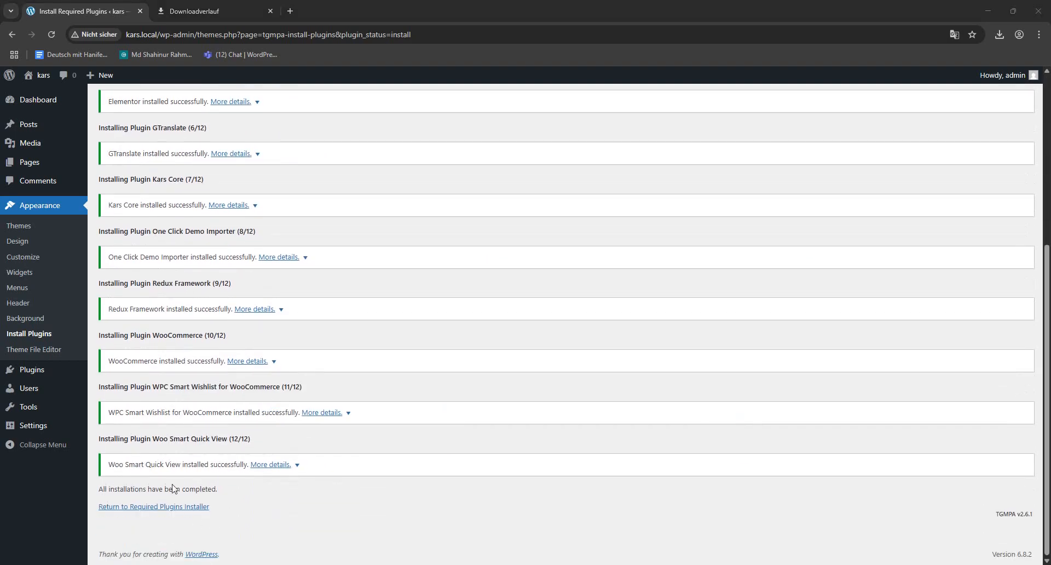
left_click(154, 506)
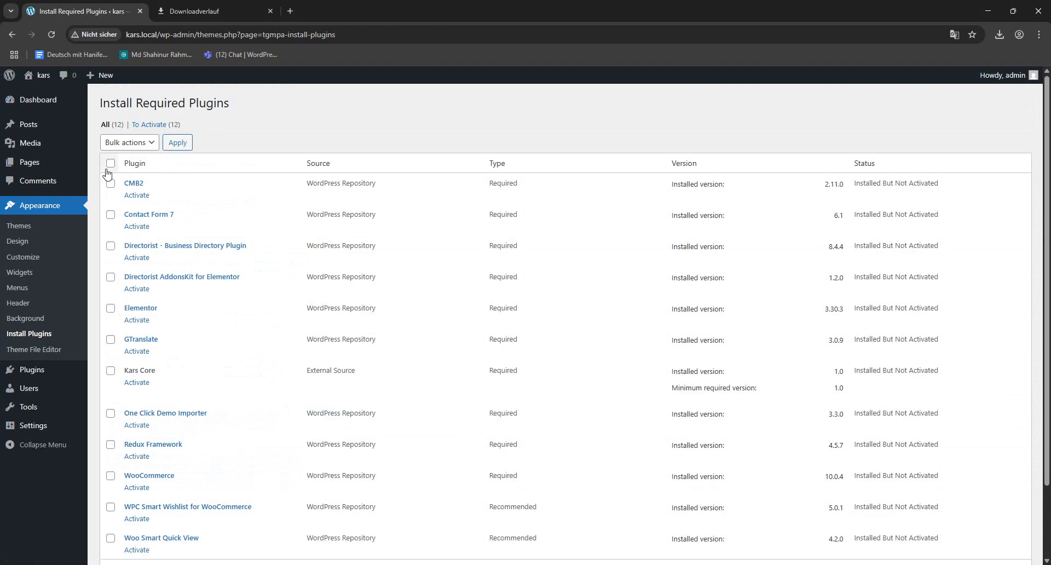
left_click(110, 163)
left_click(129, 143)
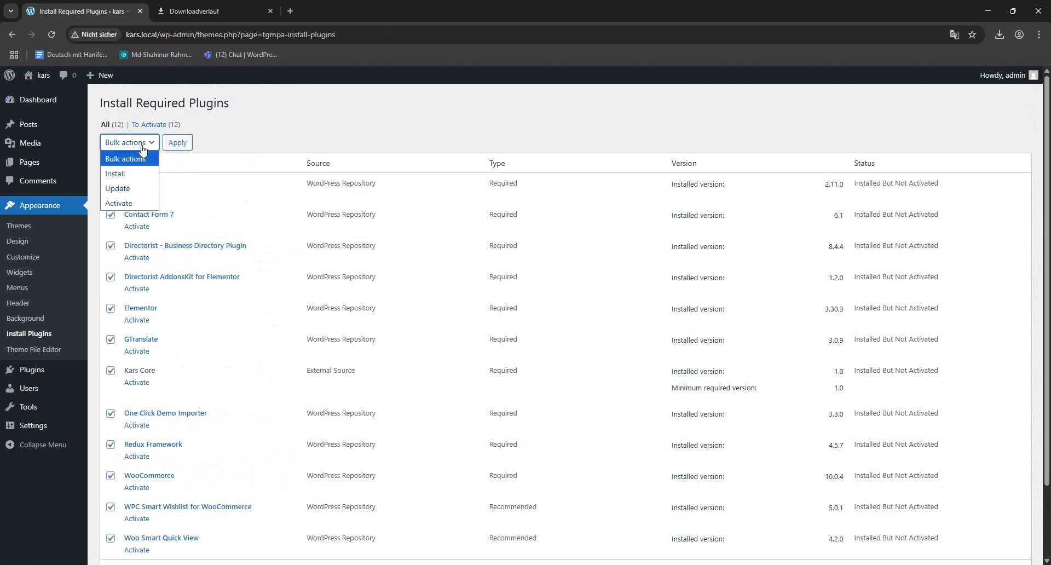
left_click(130, 202)
left_click(176, 142)
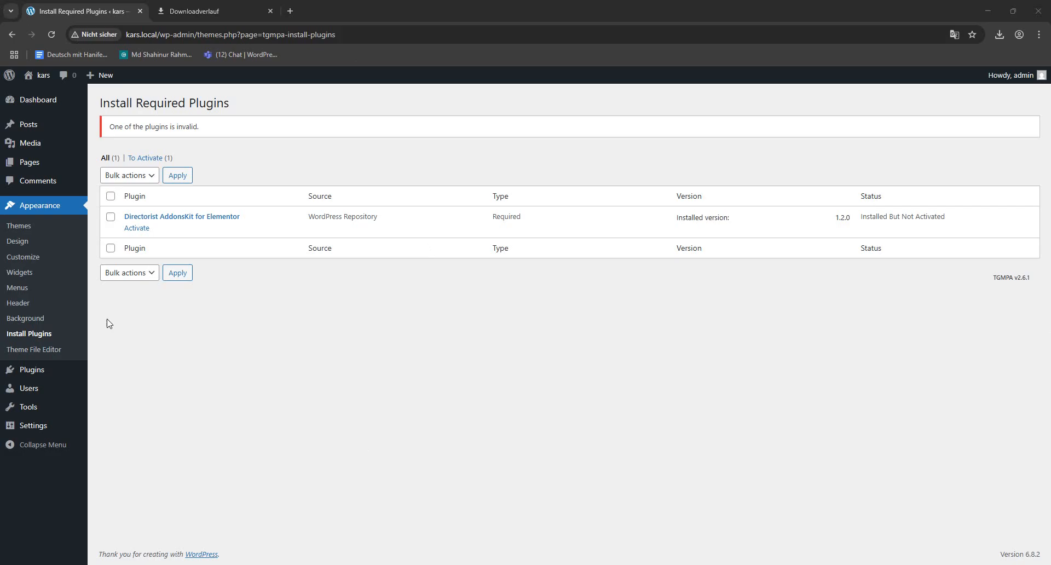
- Activate the remaining Directorist AddonsKit for Elementor plugin and return to the dashboard
left_click(135, 228)
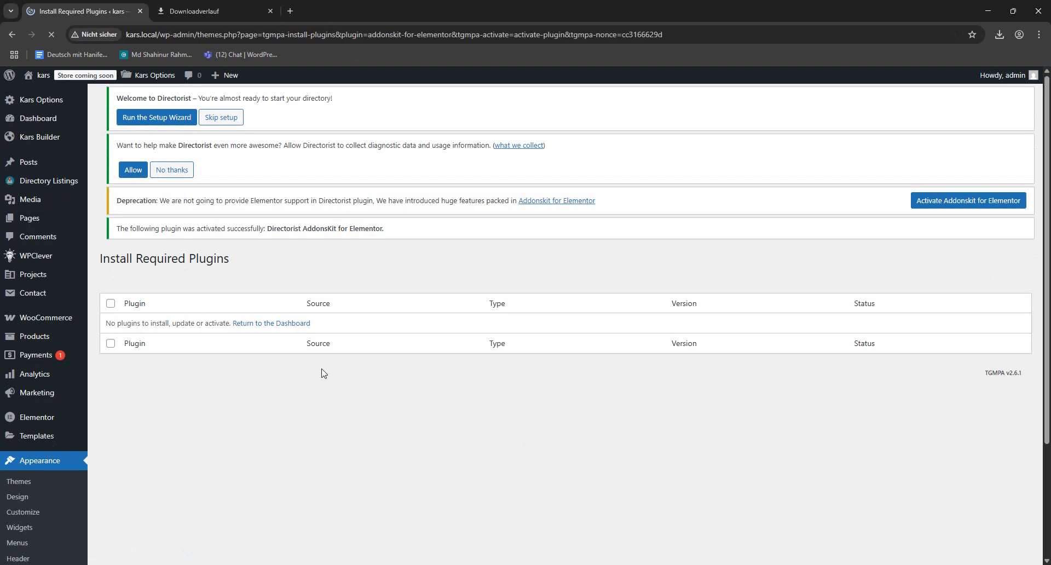
left_click(308, 346)
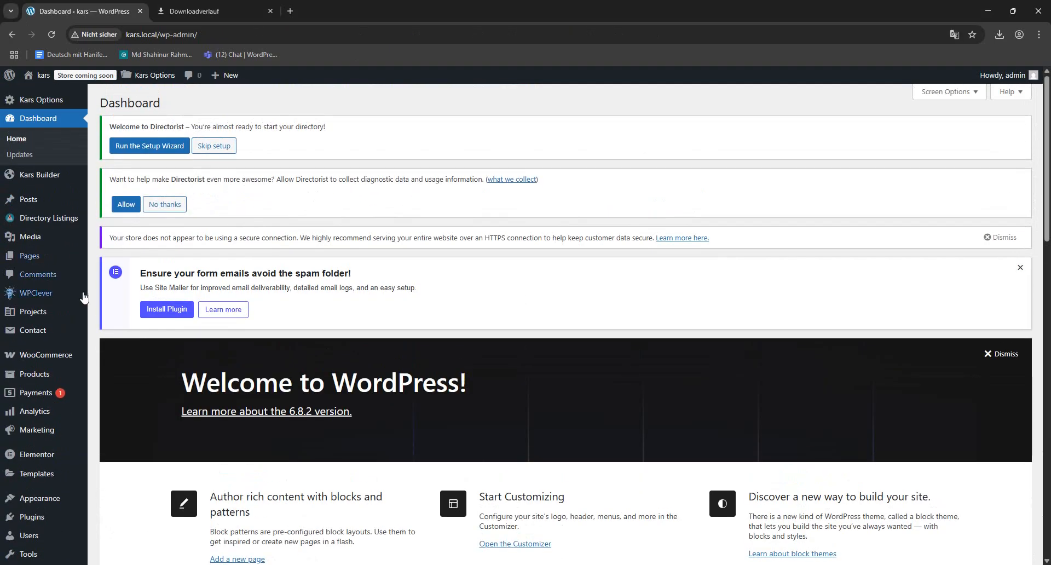
- Import the Kars demo data with One Click Demo Import, leaving WPForms, All in One SEO and MonsterInsights unselected
scroll(87, 383, "down", 3)
scroll(323, 315, "up", 3)
scroll(331, 314, "up", 1)
scroll(300, 331, "down", 5)
mouse_move(42, 461)
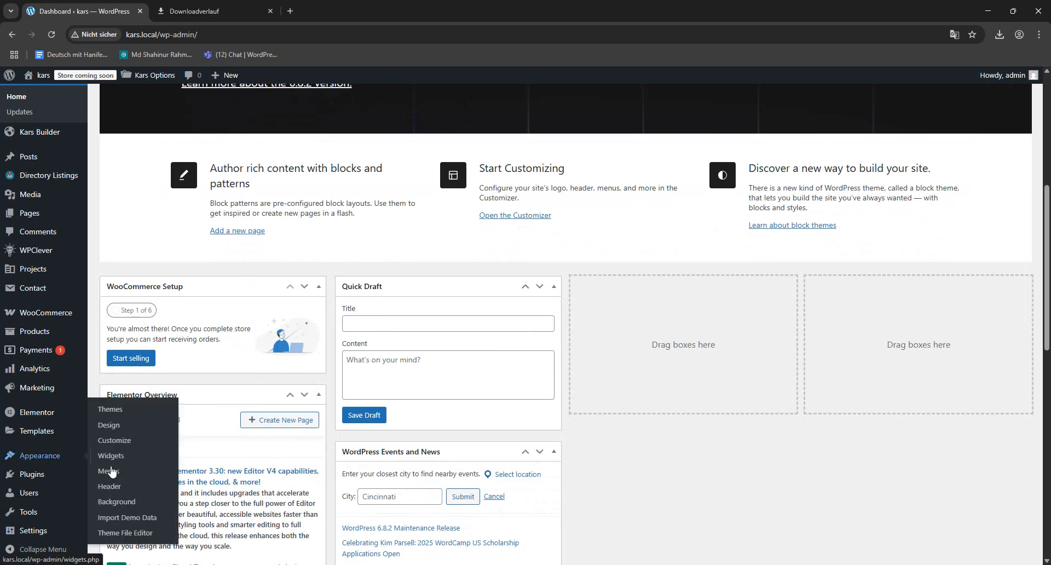
left_click(127, 517)
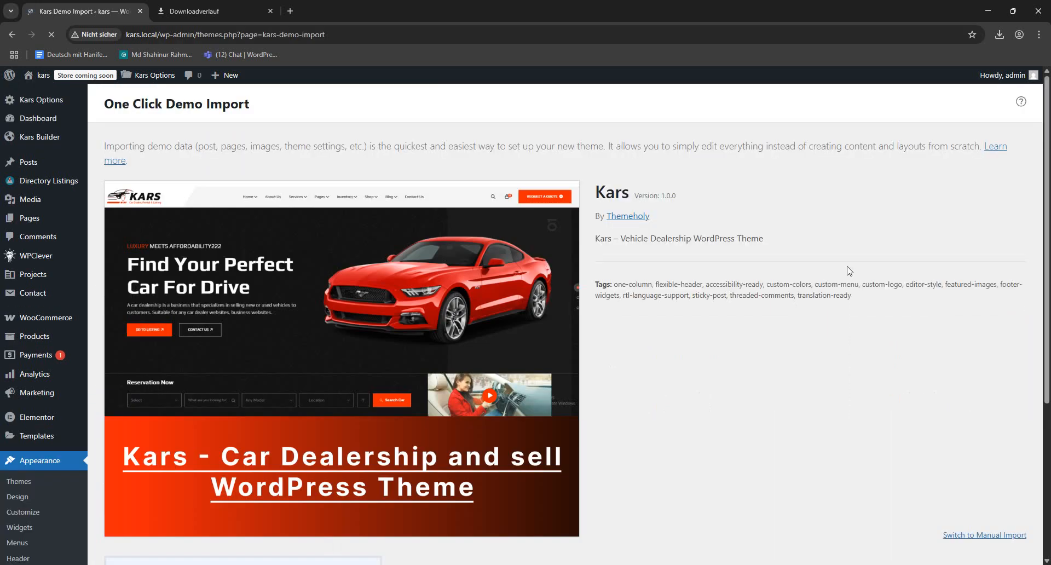
scroll(717, 296, "down", 6)
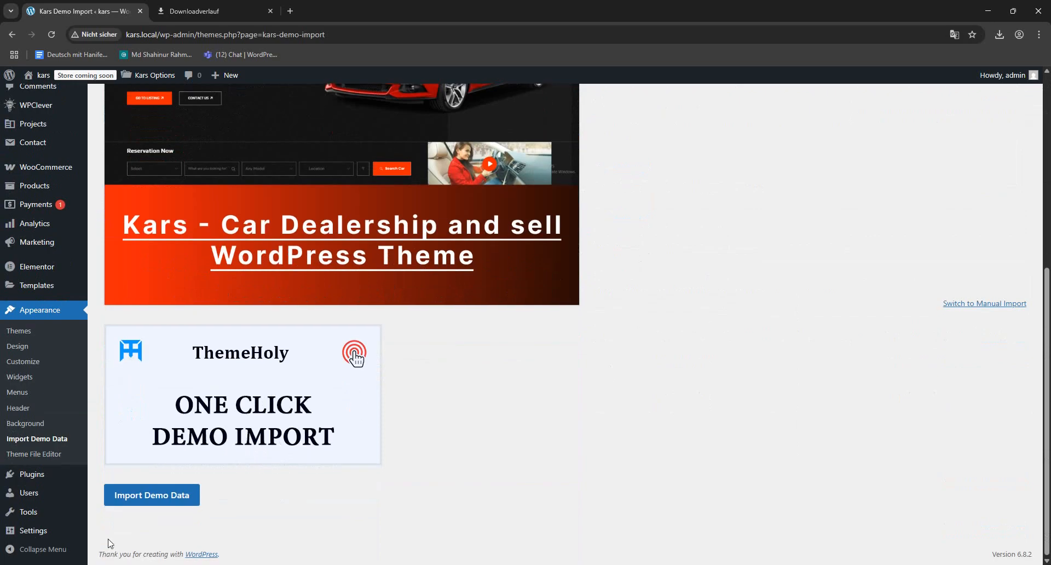
left_click(147, 498)
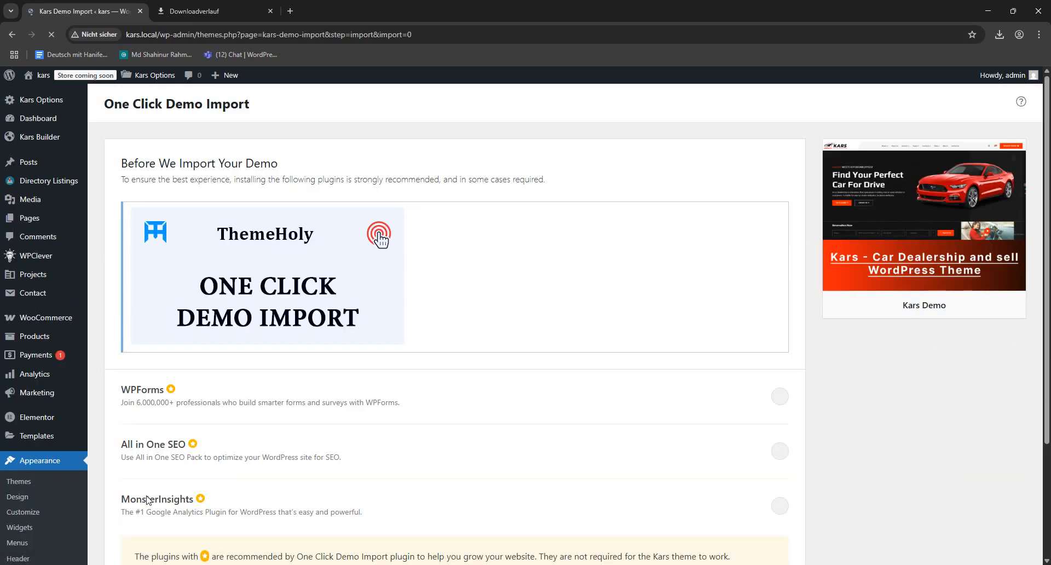
scroll(657, 329, "down", 4)
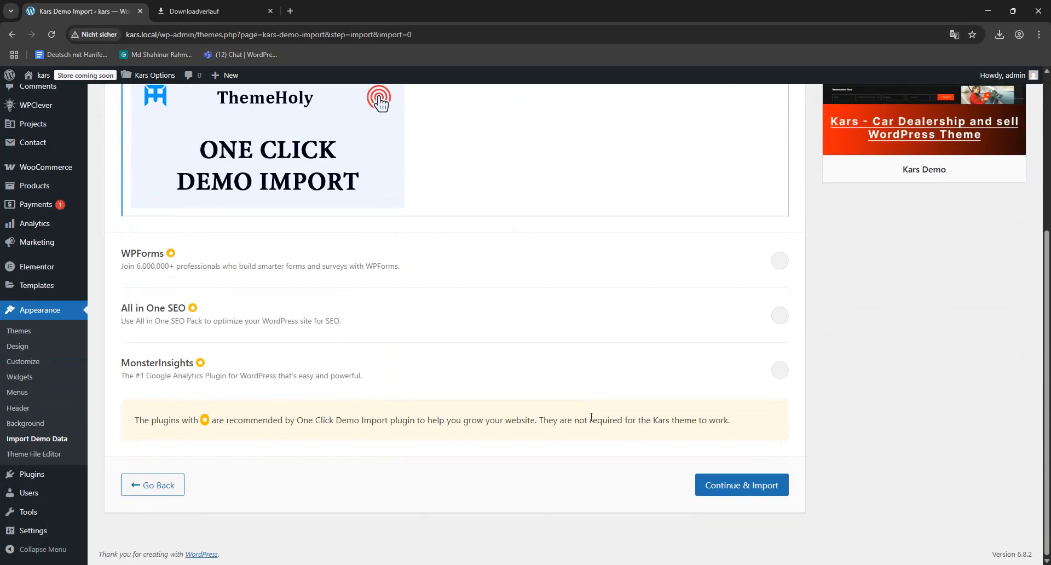
left_click(755, 491)
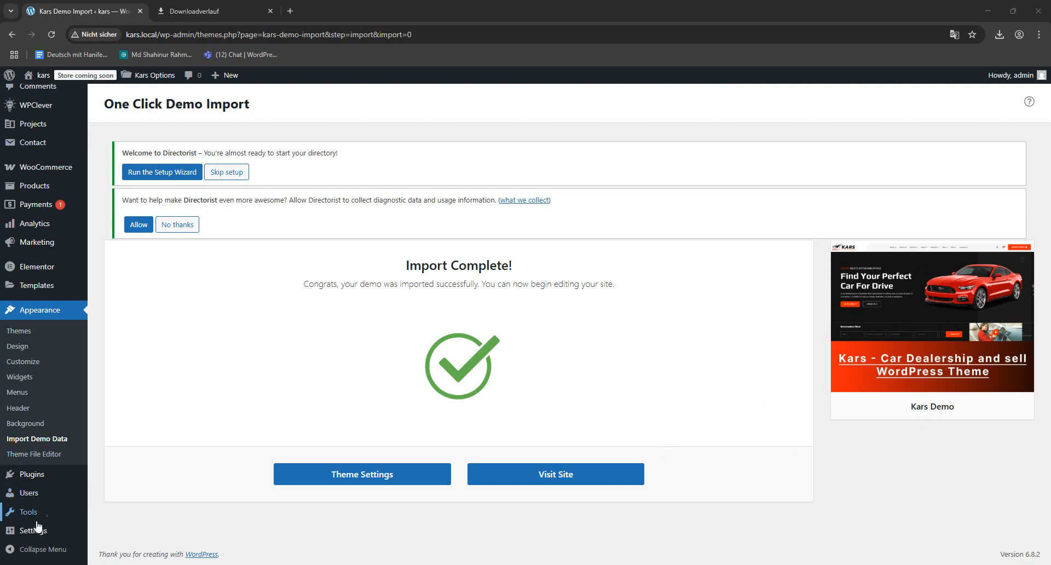
- Save the permalink settings with the Post name structure and the custom product base product/
mouse_move(31, 534)
left_click(113, 464)
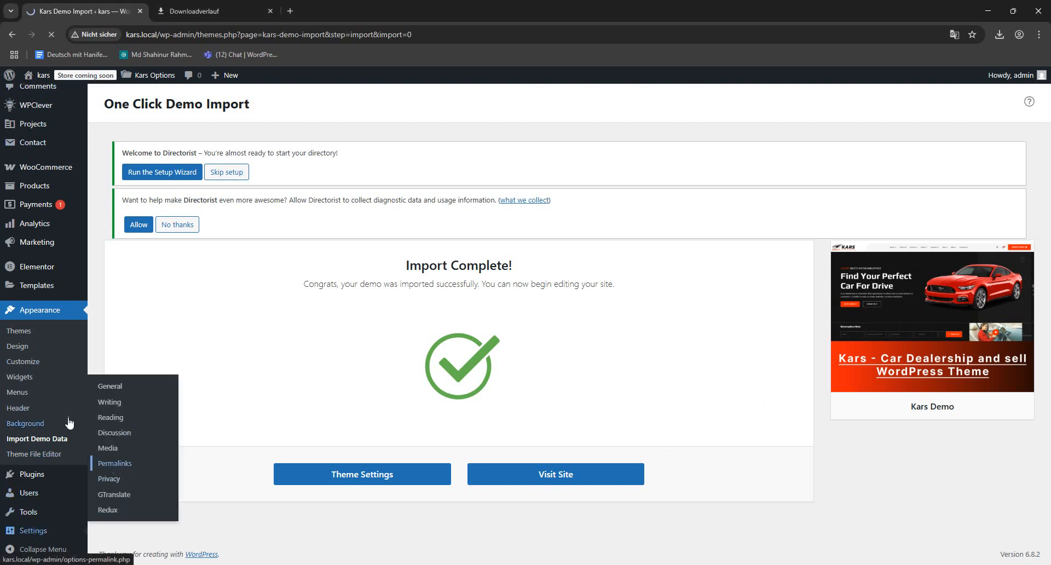
scroll(241, 425, "down", 2)
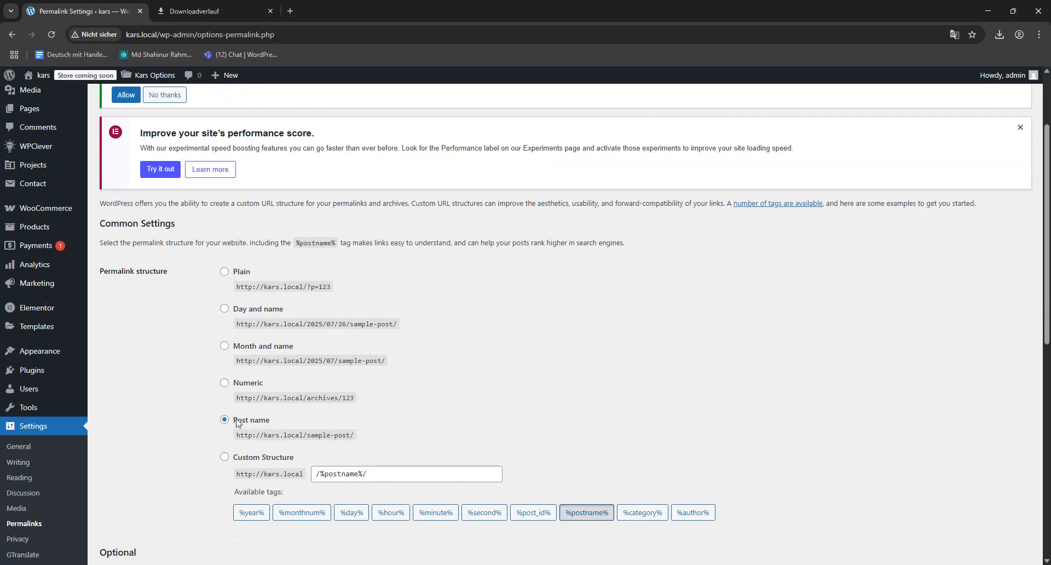
scroll(272, 423, "down", 10)
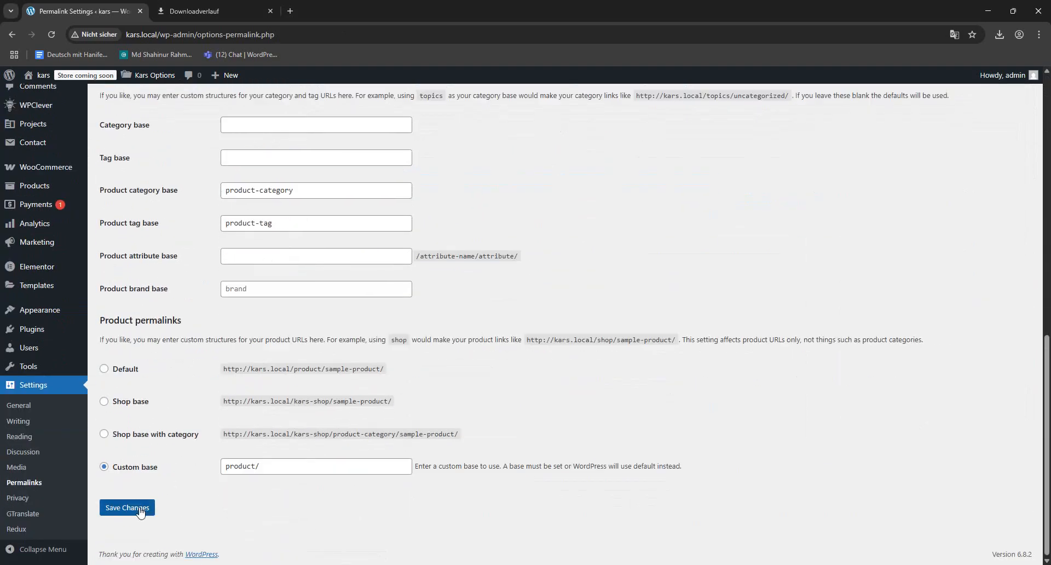
left_click(132, 507)
scroll(718, 260, "up", 15)
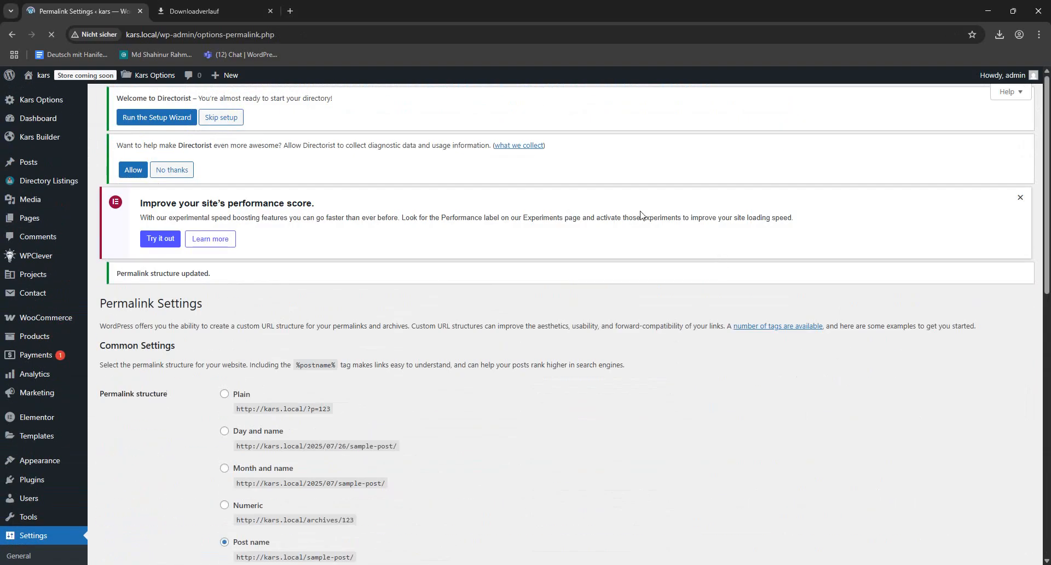
- Open the site's front end in a new browser tab and switch to it
mouse_move(10, 75)
right_click(42, 95)
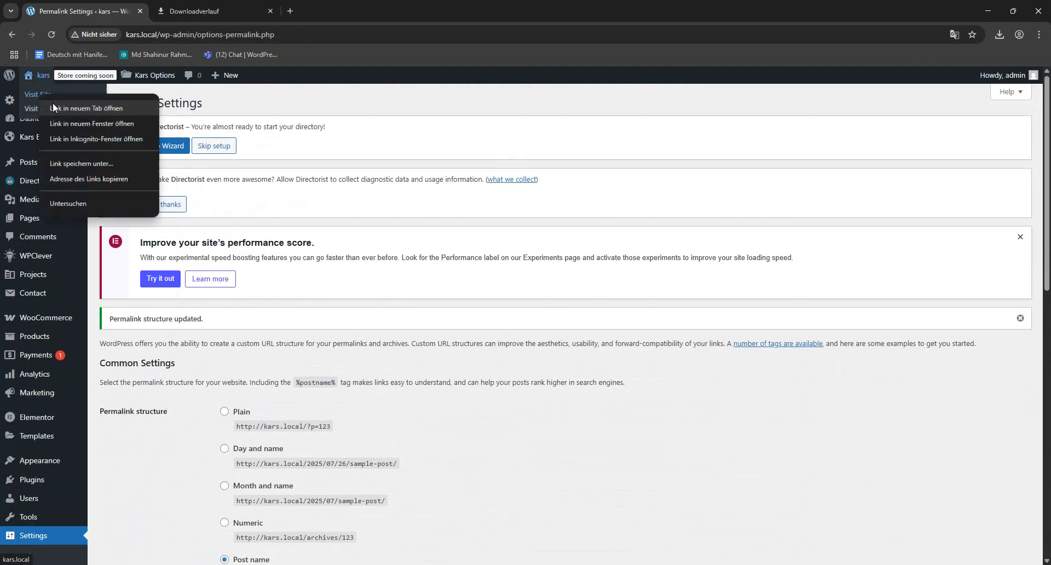
left_click(54, 106)
left_click(328, 10)
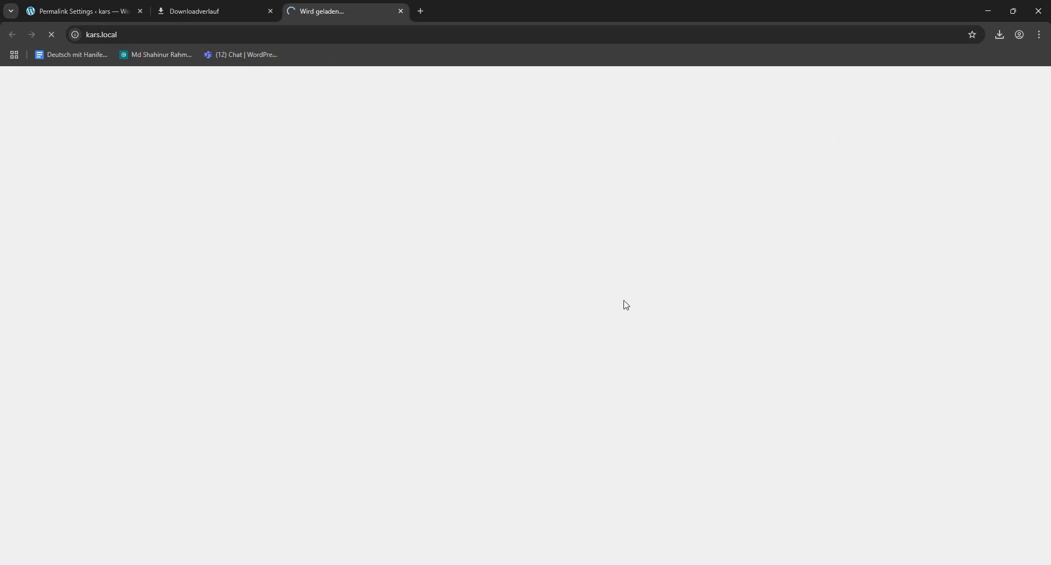
- Close the download history tab and return to the kars site tab
left_click(213, 16)
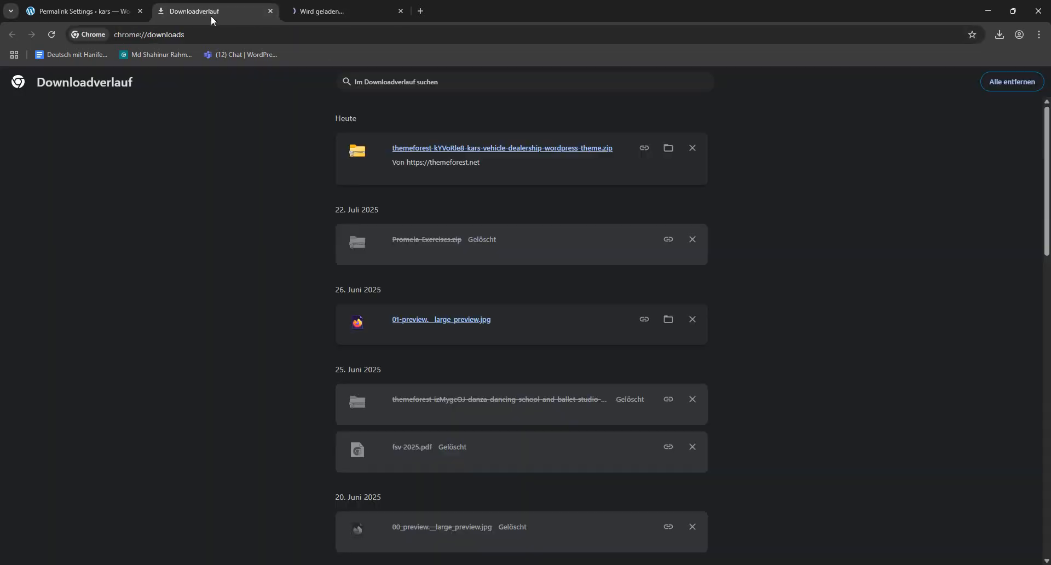
left_click(270, 11)
left_click(64, 8)
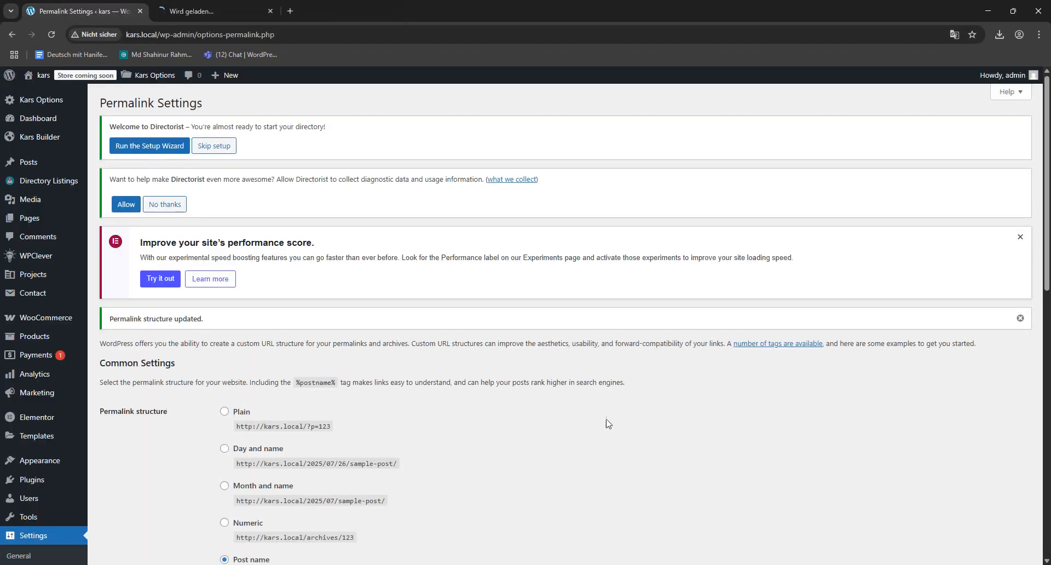
left_click(232, 5)
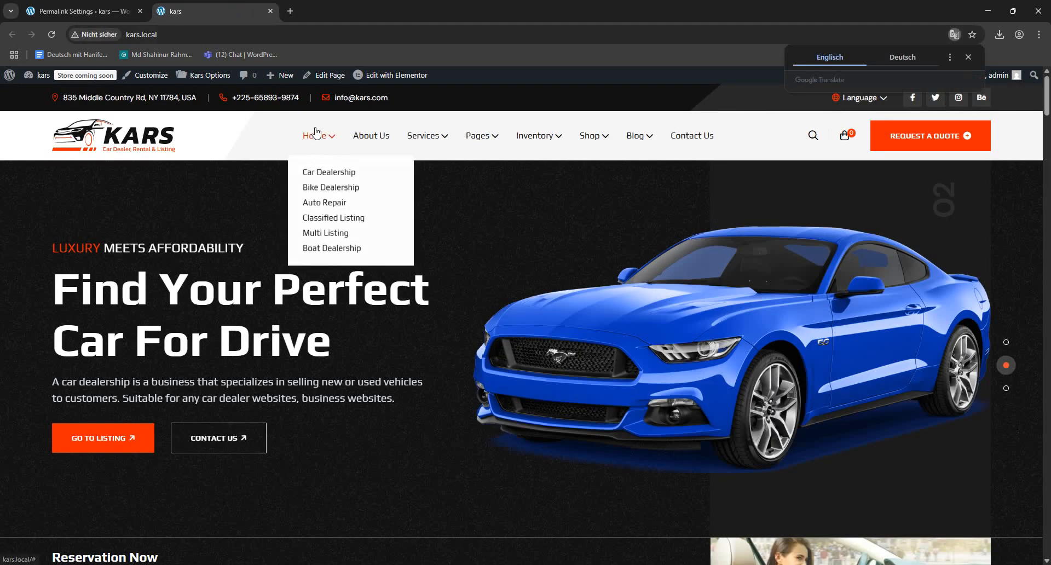
- Examine the imported homepage's sections down to the latest articles, dismiss the translation offer, and reload the homepage
scroll(634, 383, "down", 10)
scroll(633, 383, "down", 18)
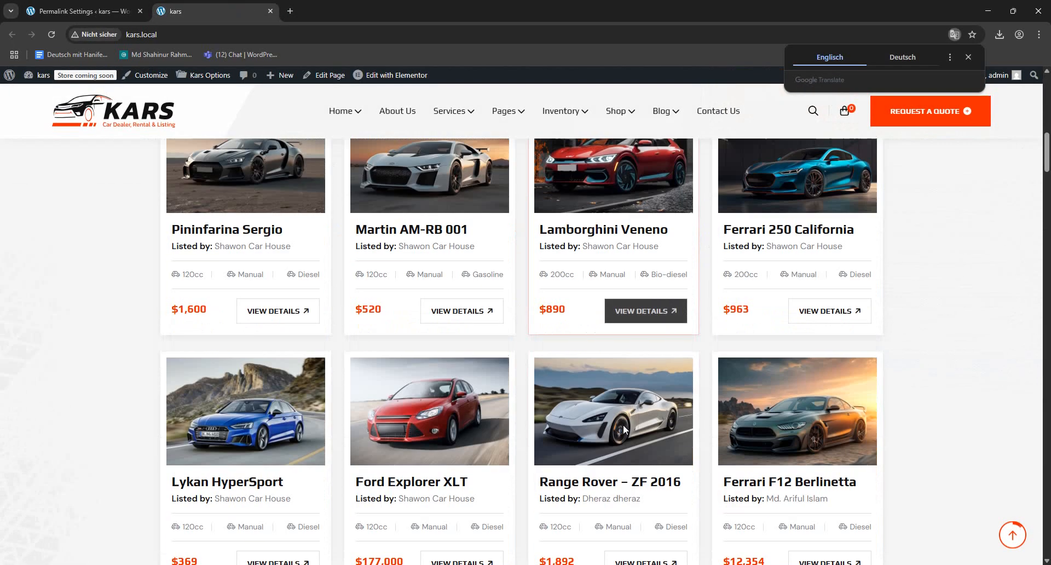
scroll(557, 435, "down", 20)
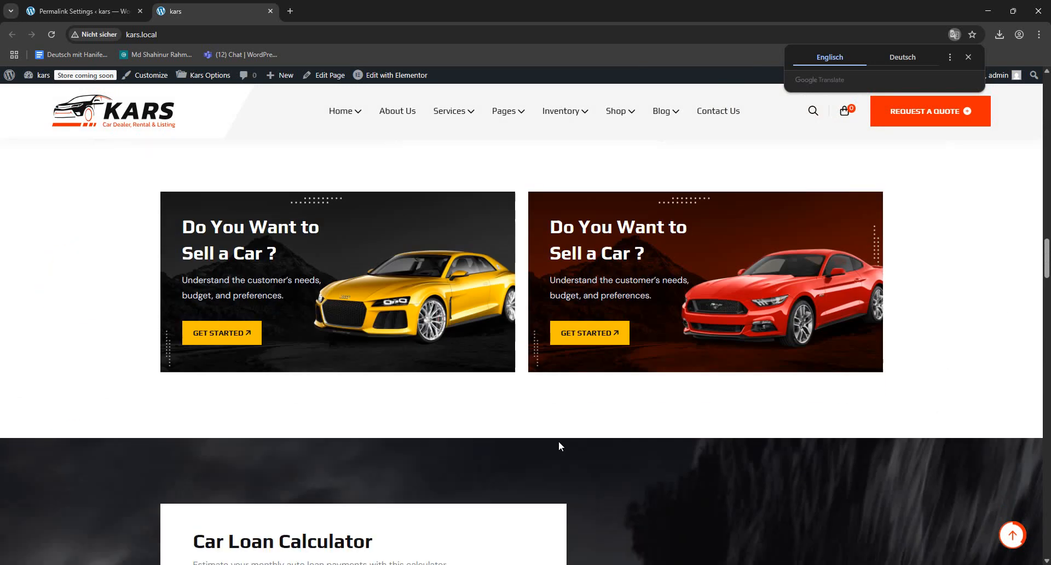
scroll(554, 442, "down", 18)
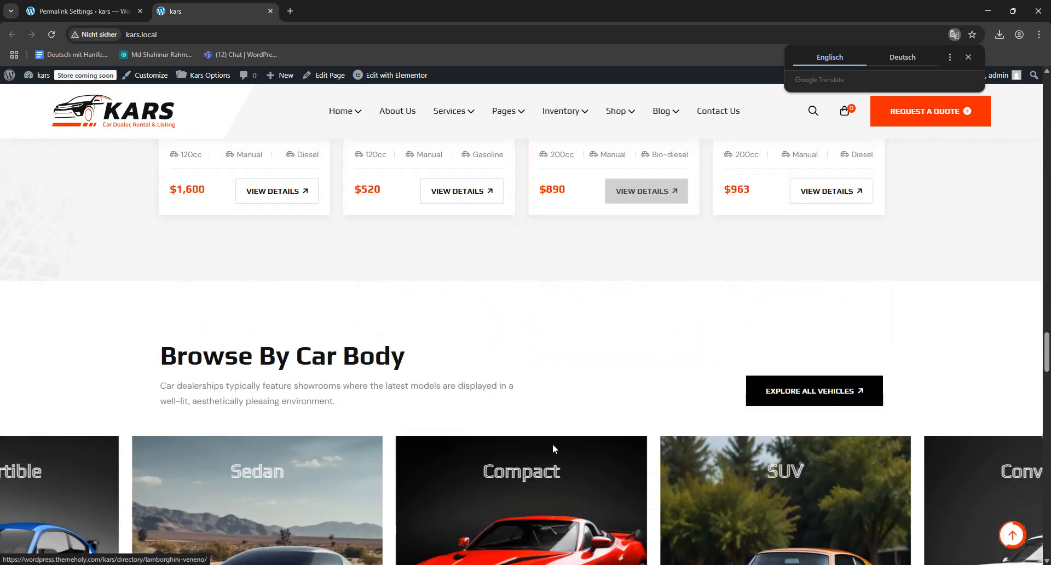
scroll(550, 455, "down", 7)
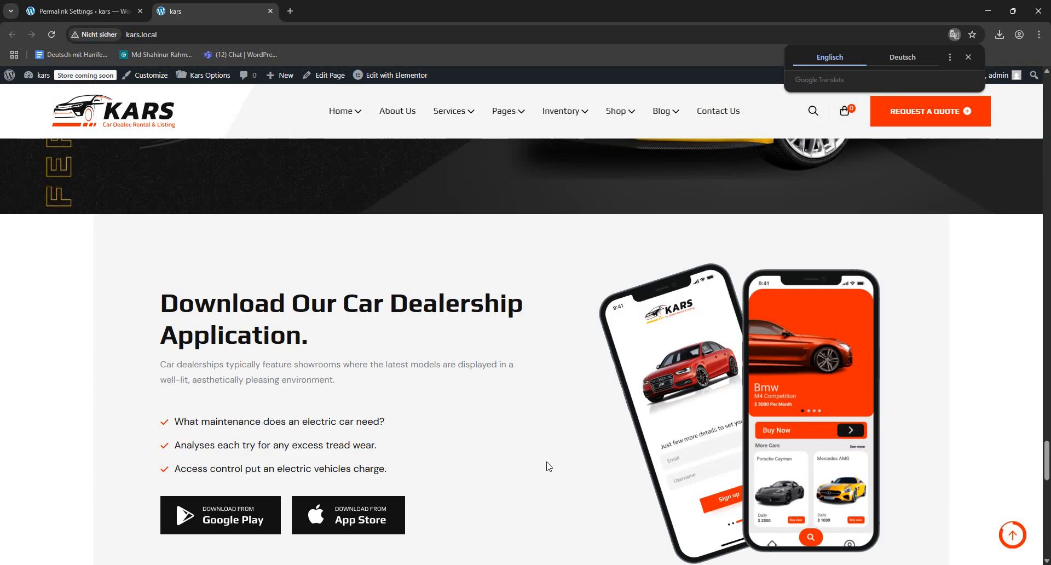
scroll(547, 464, "down", 6)
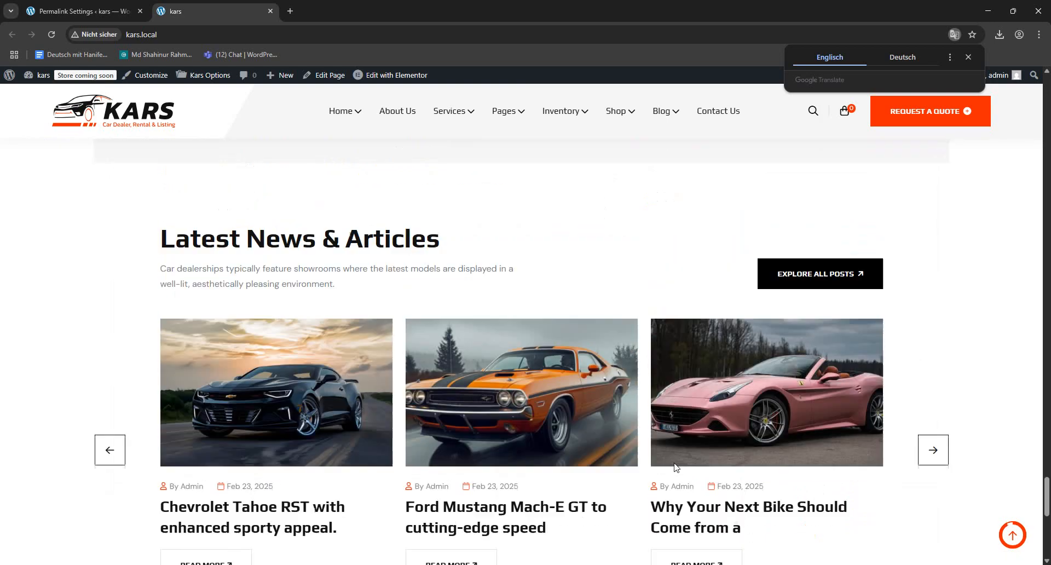
scroll(437, 225, "up", 7)
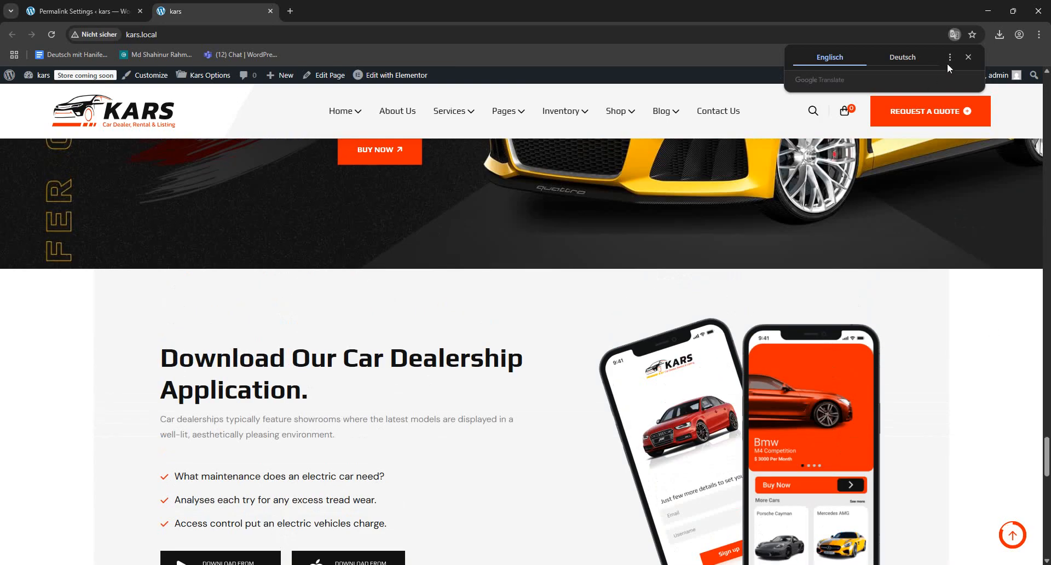
left_click(967, 57)
left_click(145, 111)
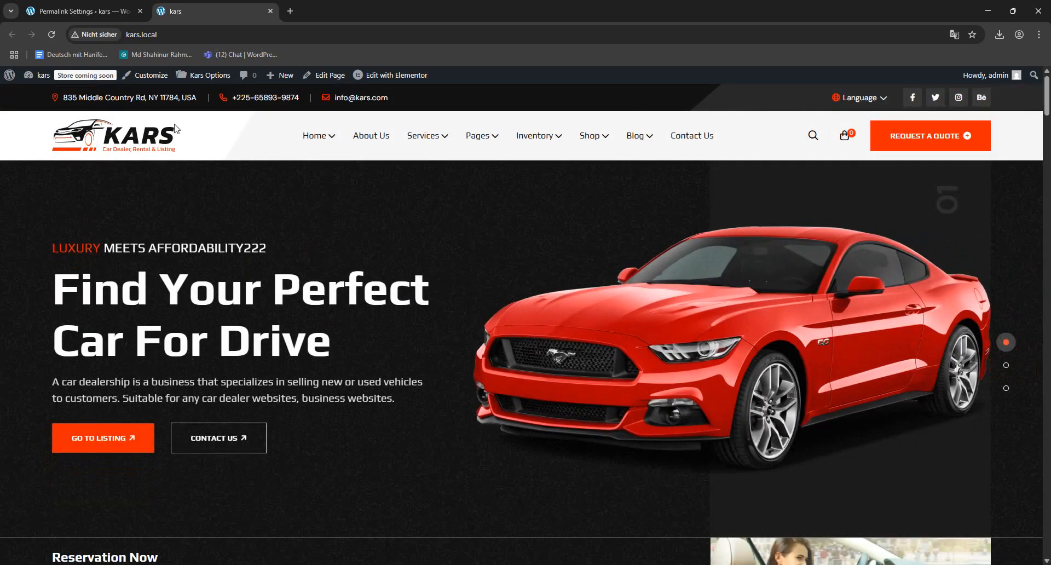
- Open Kars Options in a new tab, place it before the site tab, and dismiss the translation offer
middle_click(236, 75)
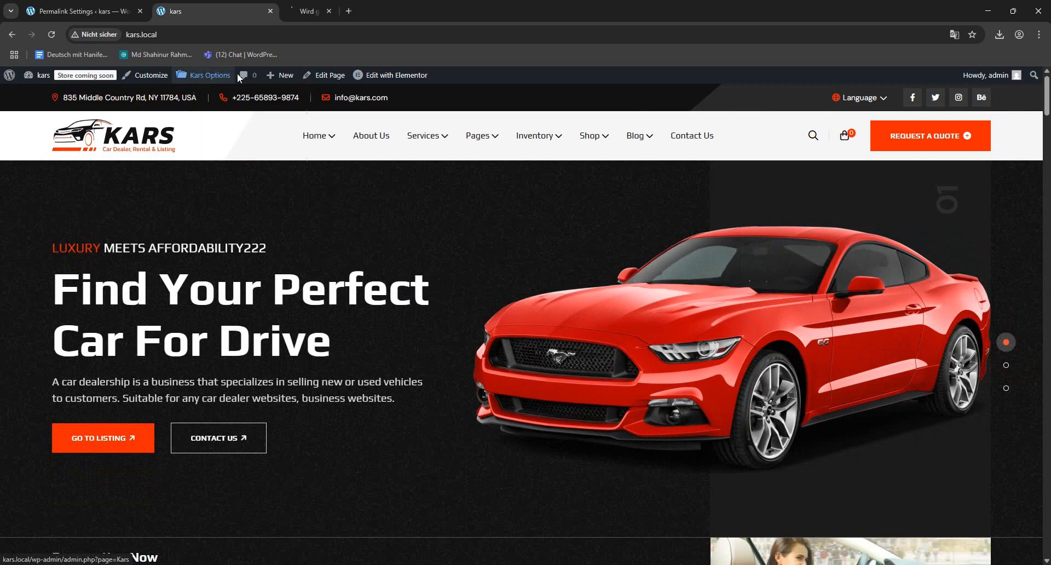
left_click_drag(337, 9, 213, 8)
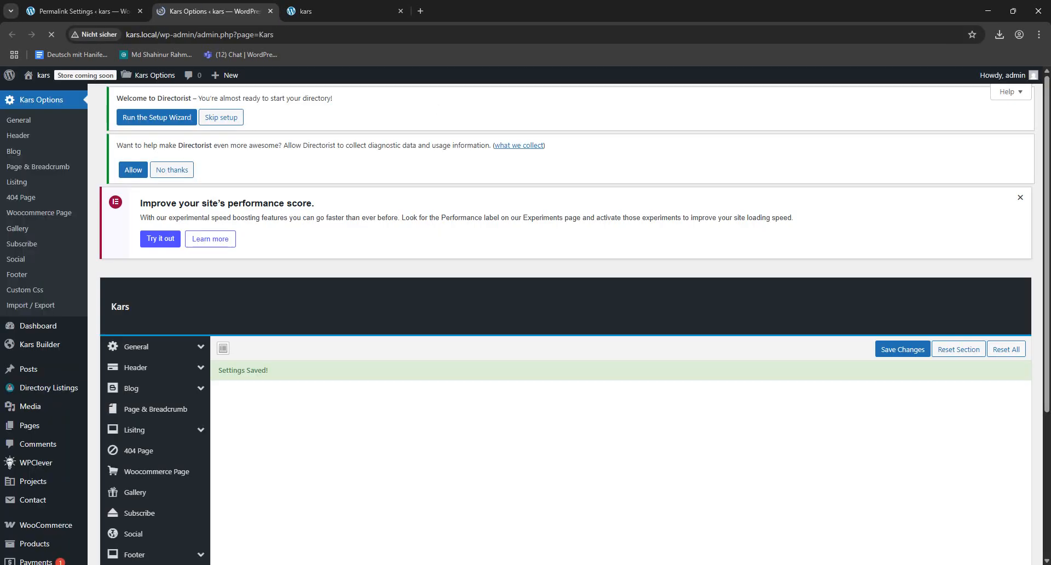
scroll(334, 336, "down", 3)
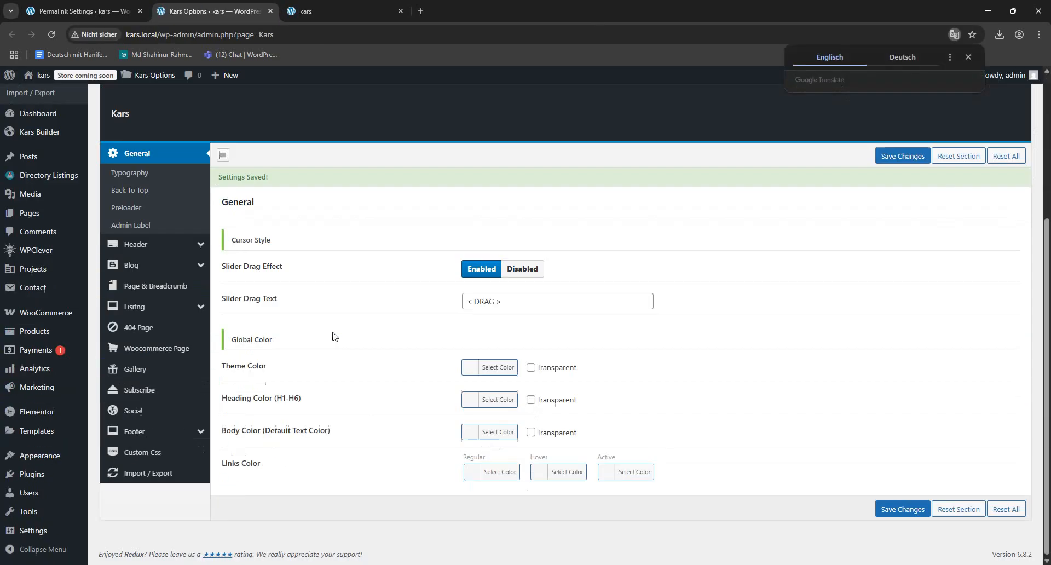
scroll(163, 280, "up", 3)
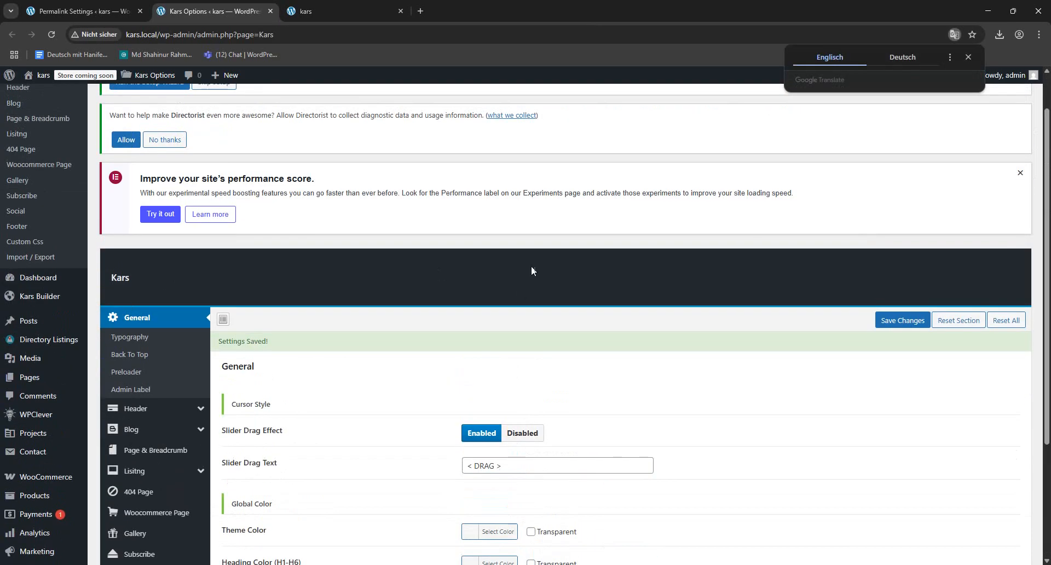
left_click(967, 58)
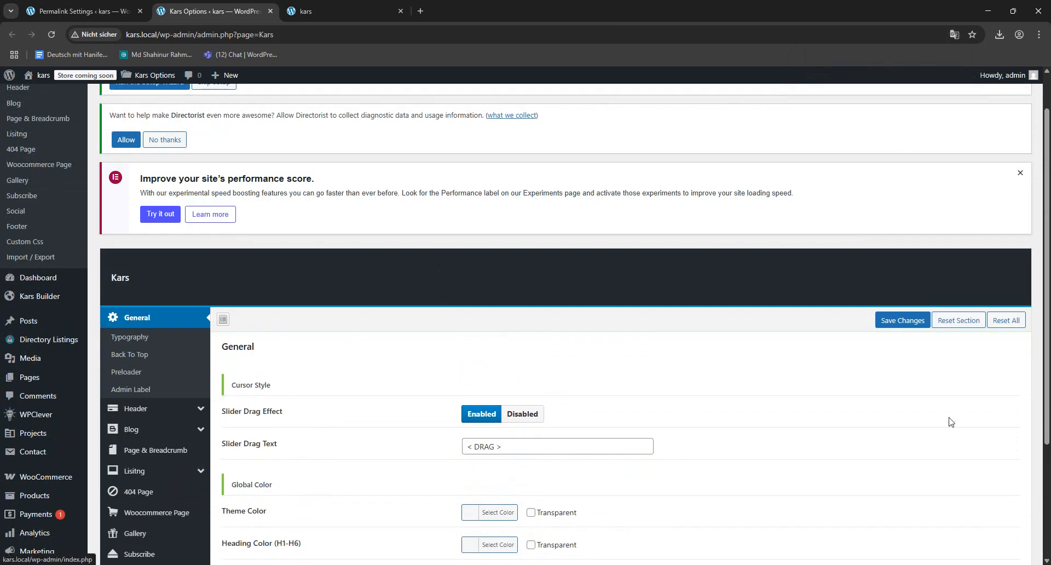
- Review the Slider Drag Text in the General theme options and switch to the site's homepage tab
scroll(888, 380, "down", 3)
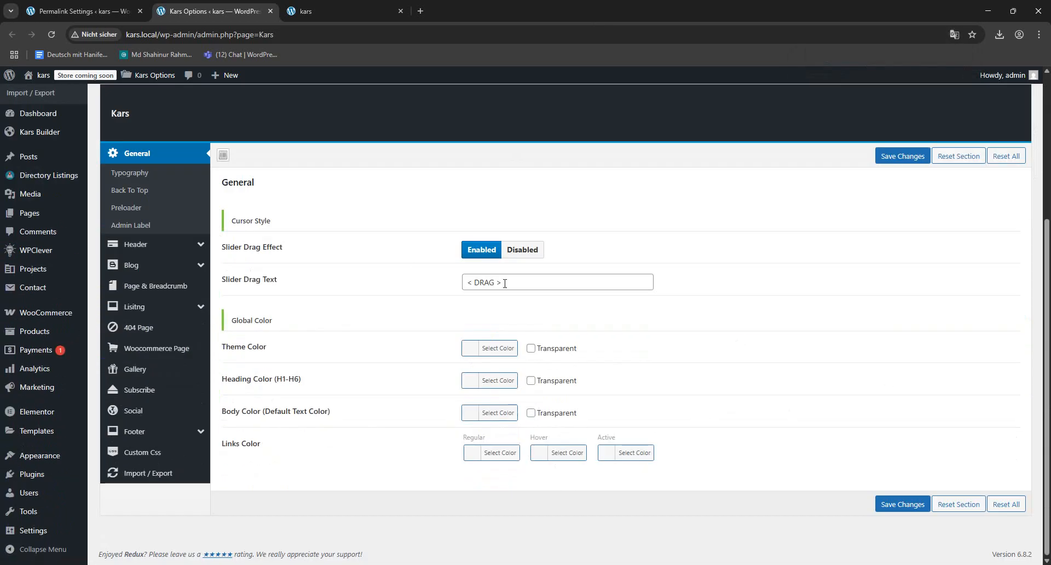
left_click_drag(504, 283, 412, 287)
left_click(312, 11)
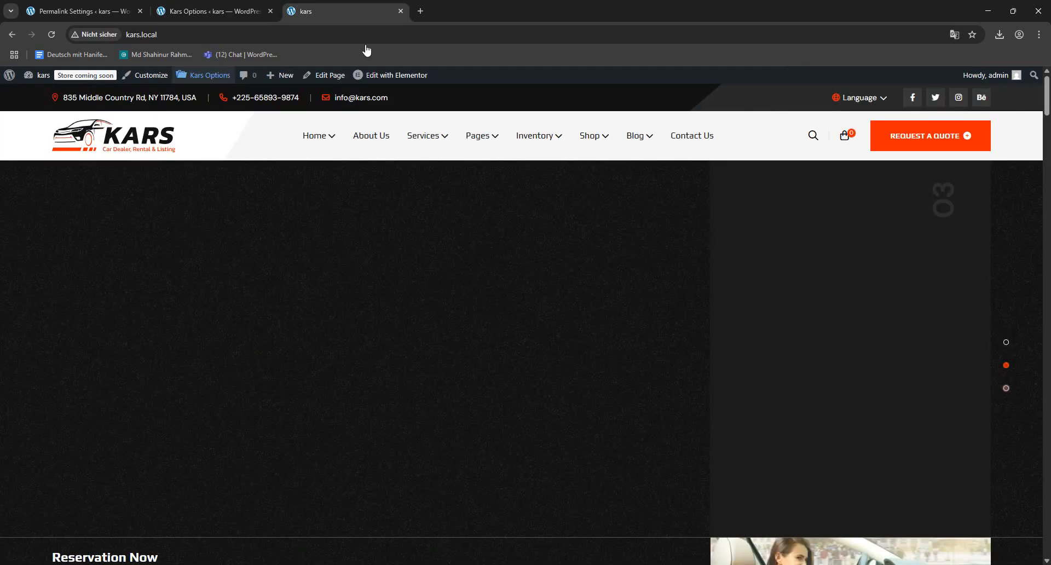
- Examine the homepage's vehicle listings, try dragging the Our Best Reasonable Price Car slider, and inspect the Browse By Car Body slider
scroll(481, 312, "down", 10)
scroll(582, 313, "down", 10)
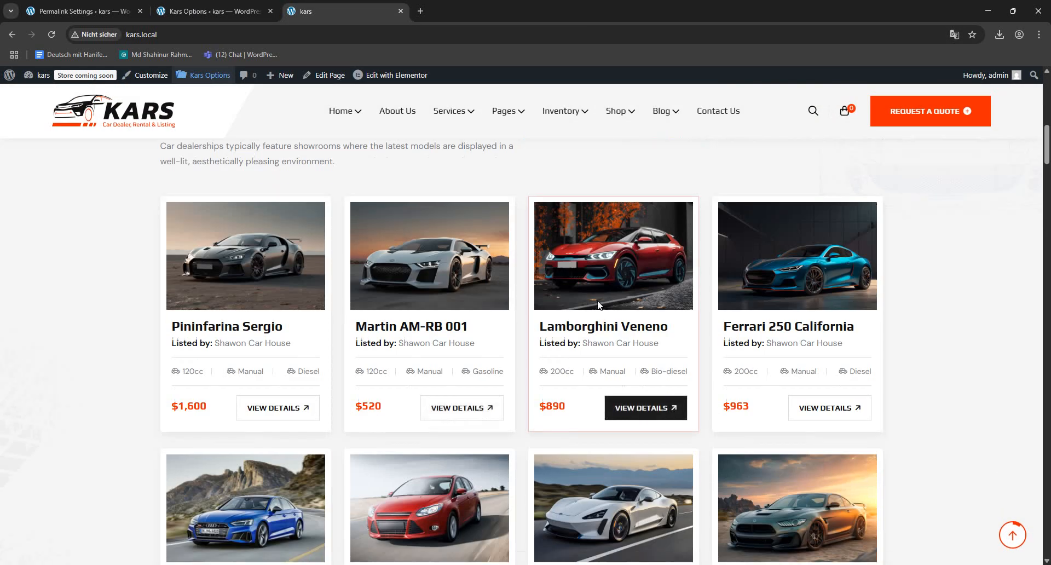
scroll(547, 328, "down", 8)
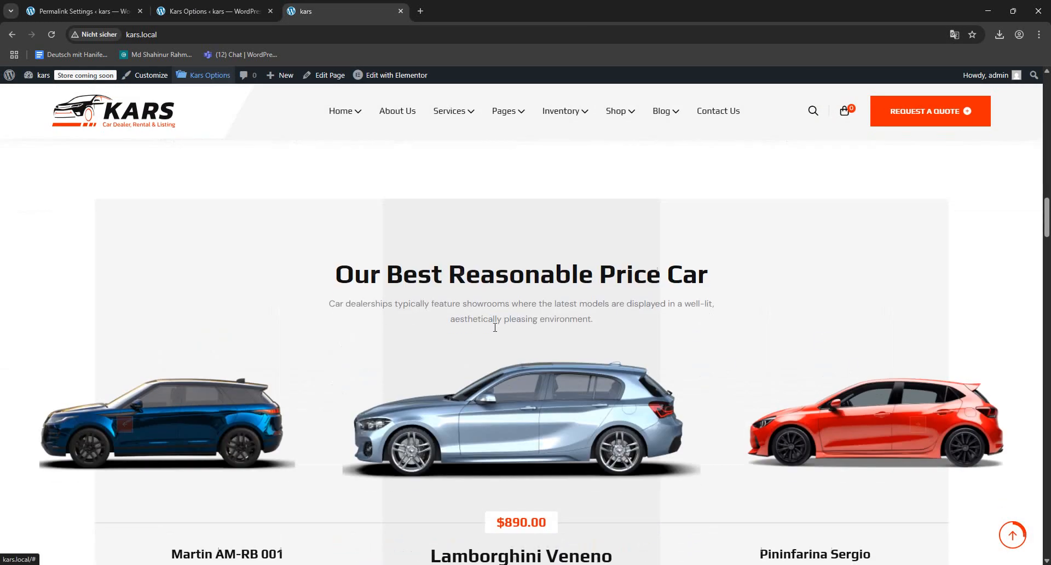
scroll(586, 312, "up", 3)
left_click_drag(544, 318, 208, 332)
scroll(562, 383, "down", 9)
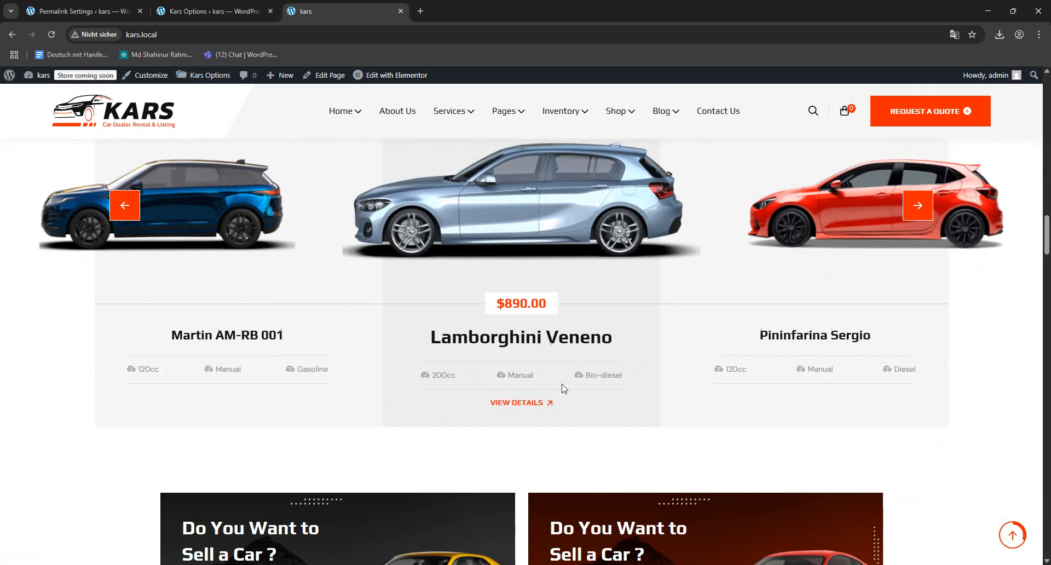
left_click_drag(620, 313, 483, 344)
scroll(576, 365, "down", 15)
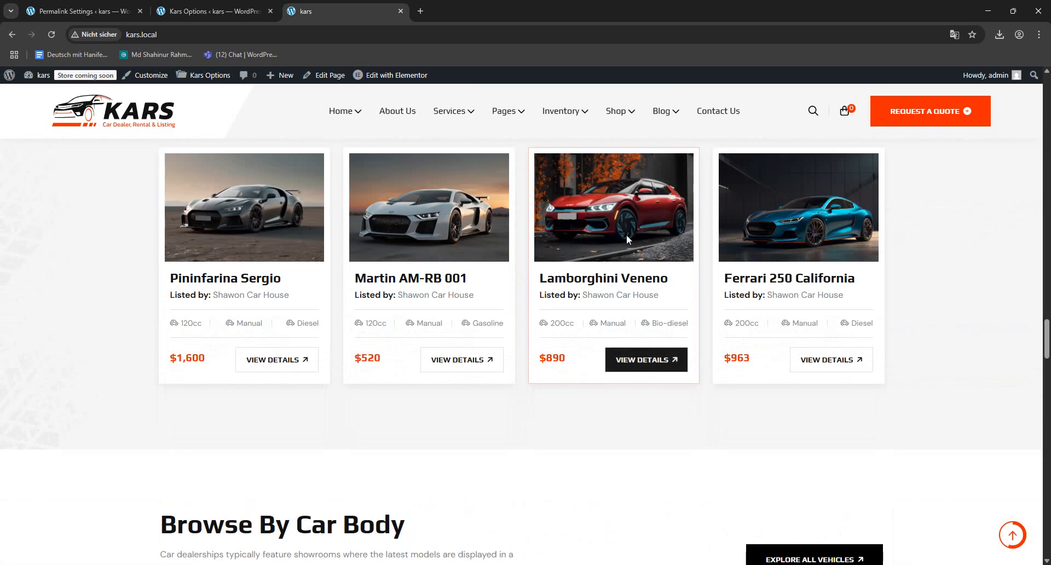
scroll(582, 328, "down", 7)
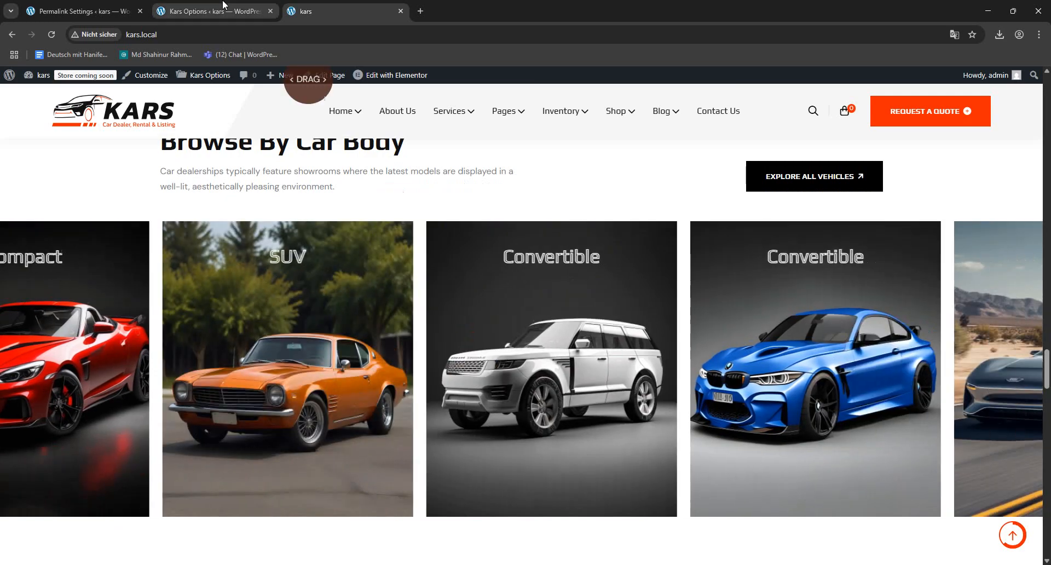
- Set the Theme Color to the blue swatch in the Kars Options tab, save, and check the homepage's sections in its tab
left_click(213, 11)
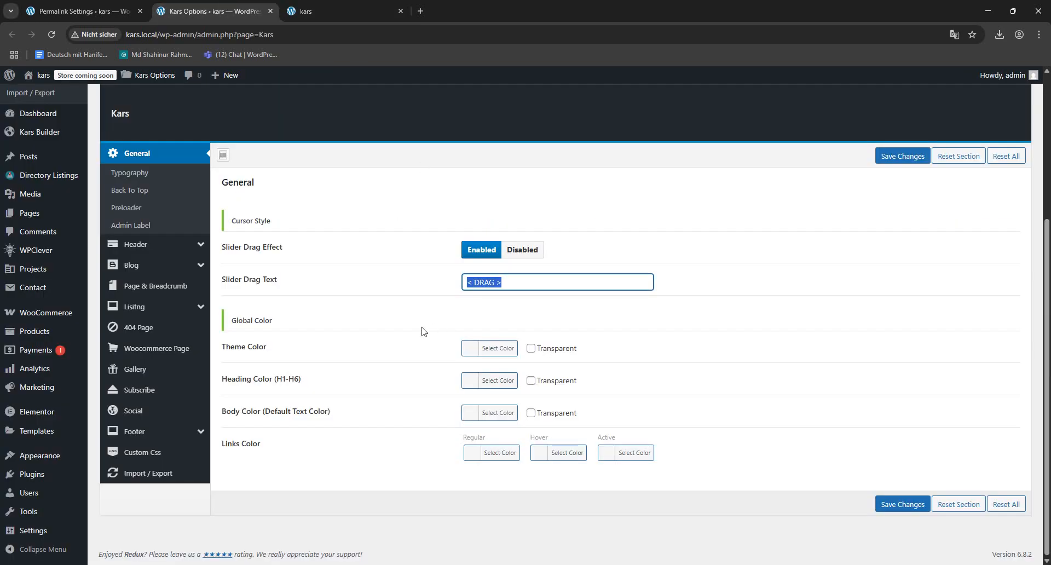
left_click(466, 350)
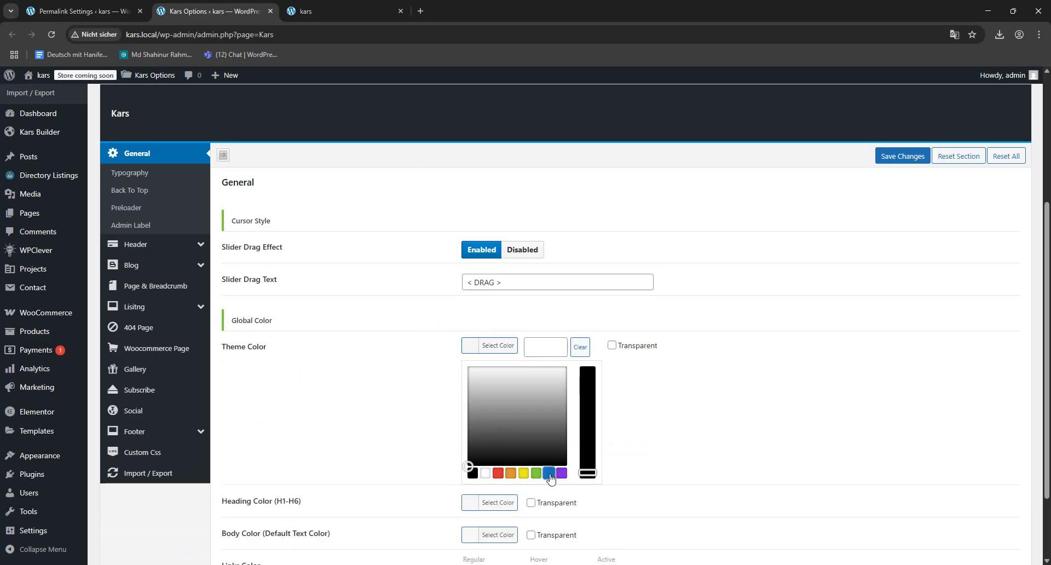
left_click(548, 473)
left_click(900, 157)
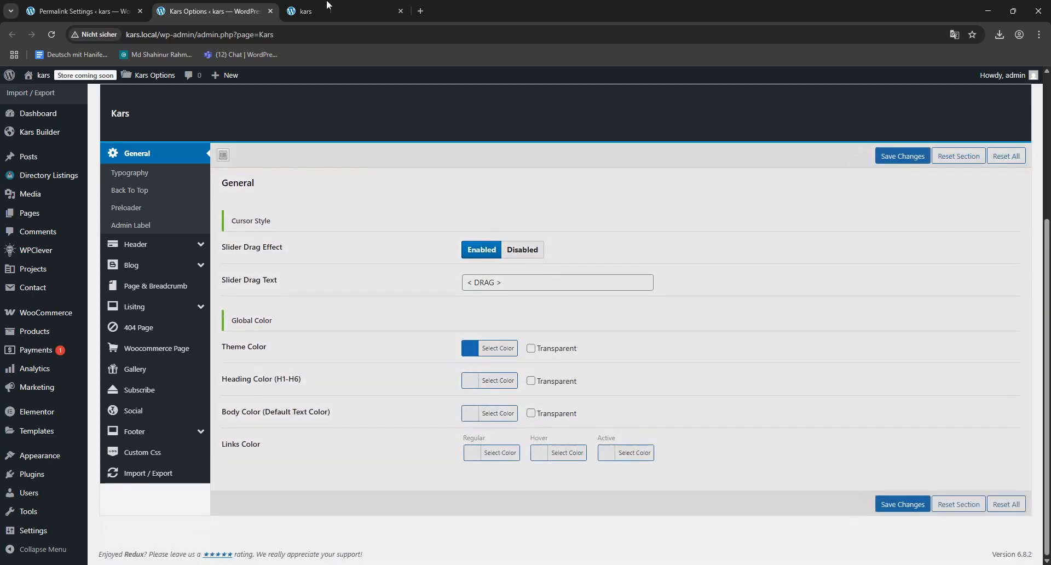
left_click(337, 11)
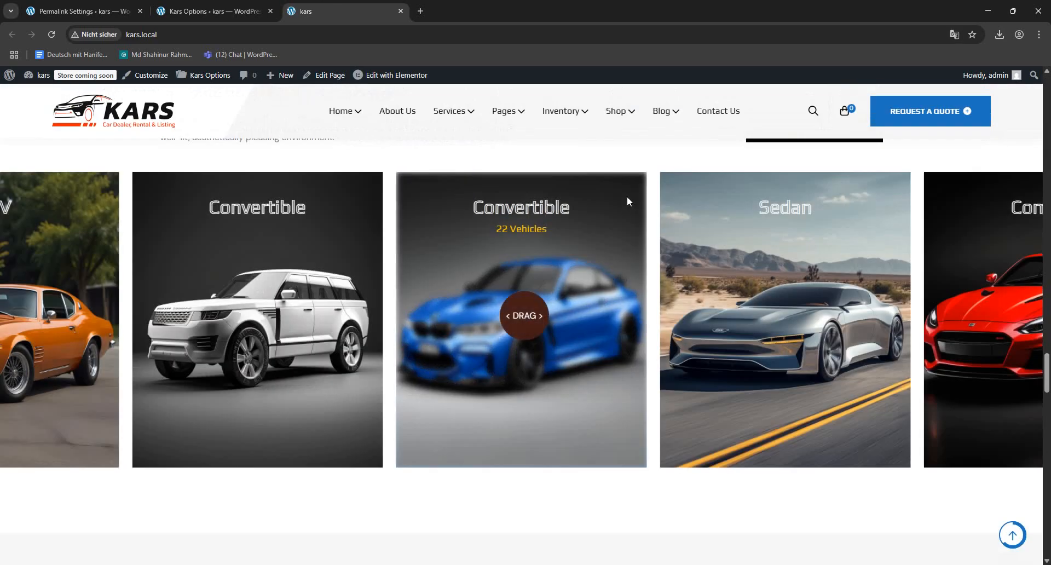
scroll(627, 200, "up", 15)
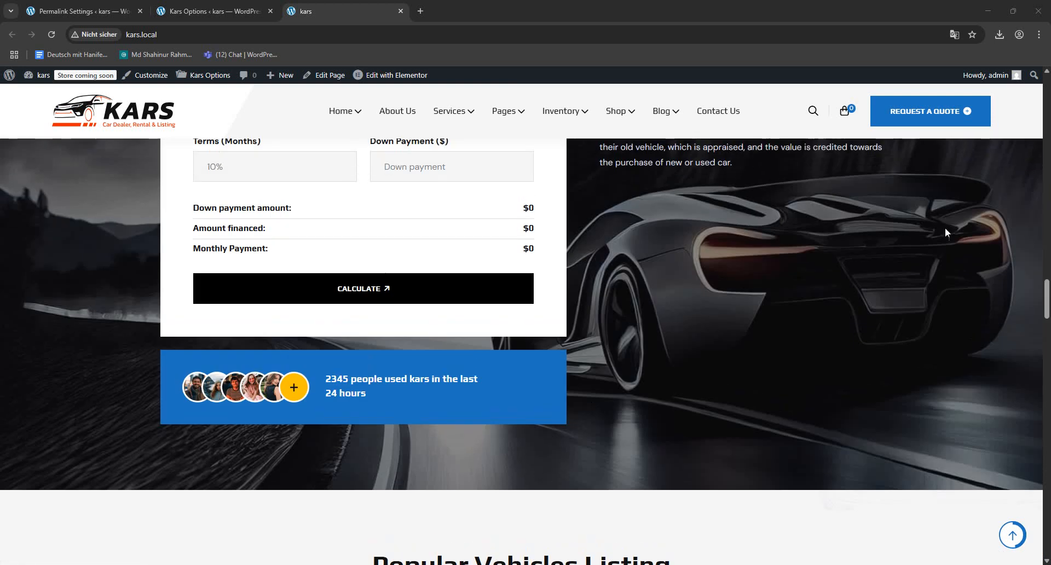
scroll(691, 449, "down", 1)
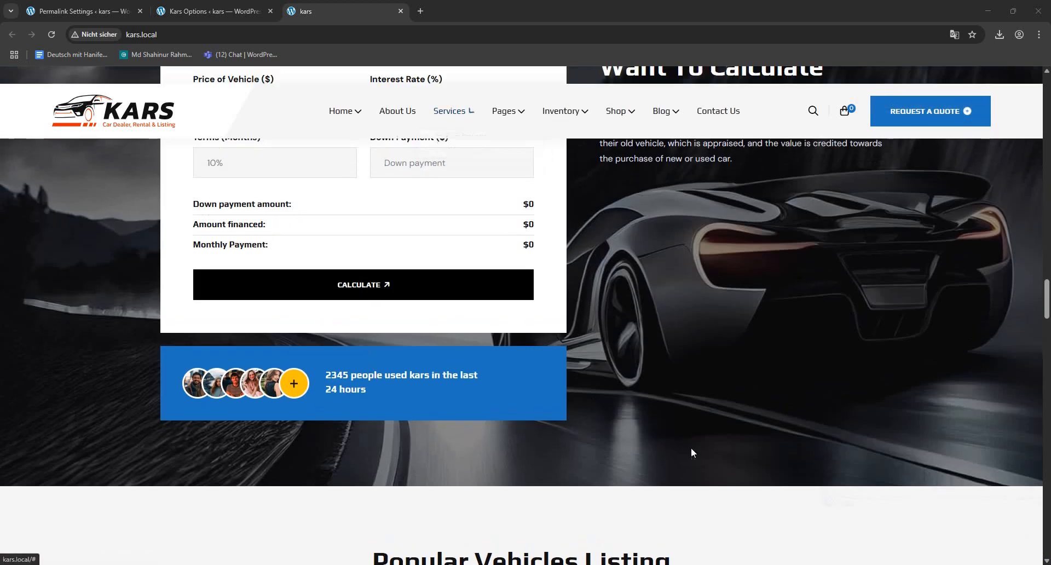
scroll(691, 452, "down", 20)
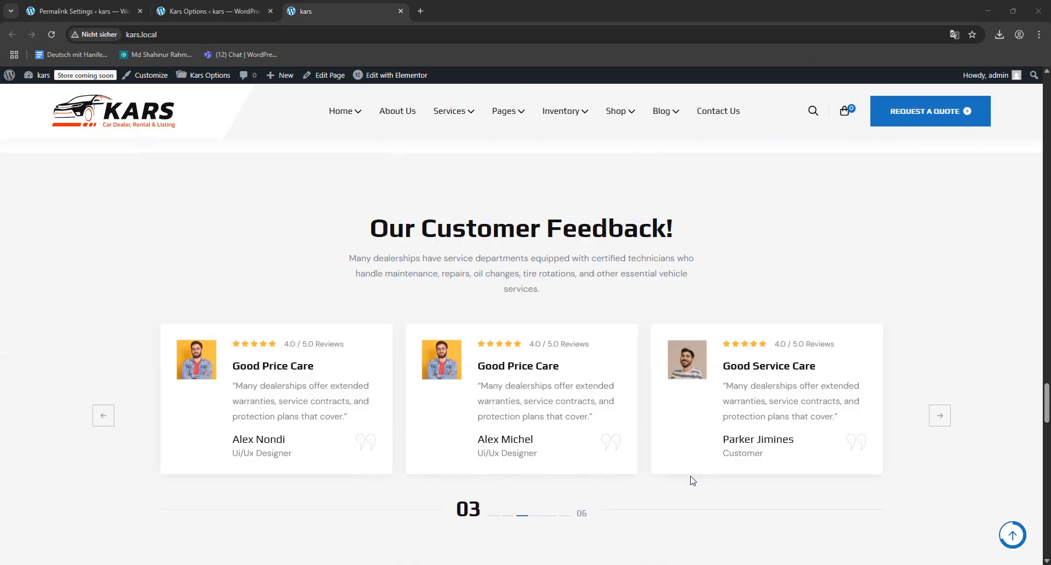
scroll(690, 479, "down", 15)
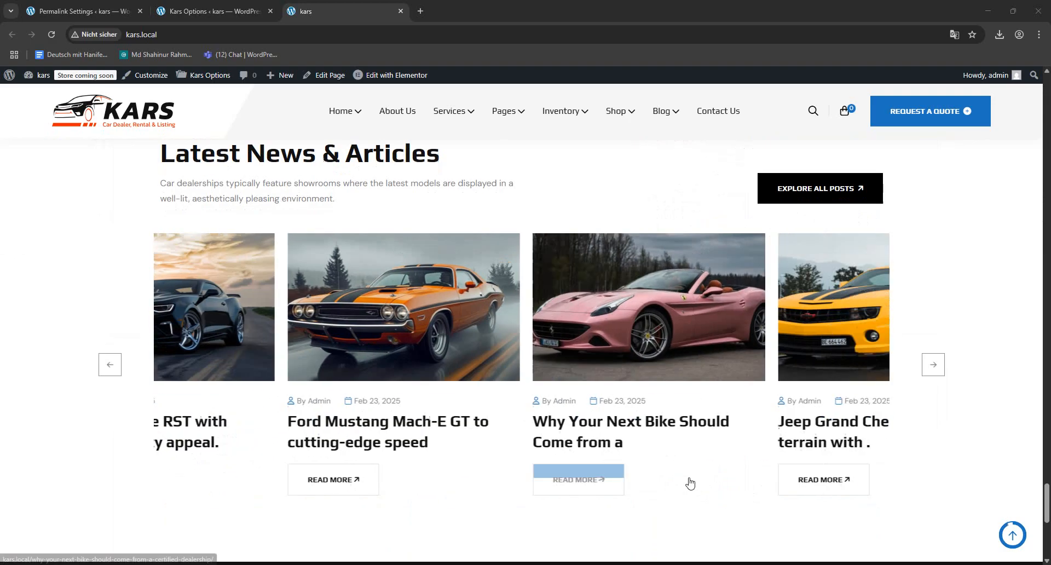
- Return to Kars Options, set the Heading Color (H1-H6) to yellow #eeee22, save, and check the headings on the homepage
left_click(241, 4)
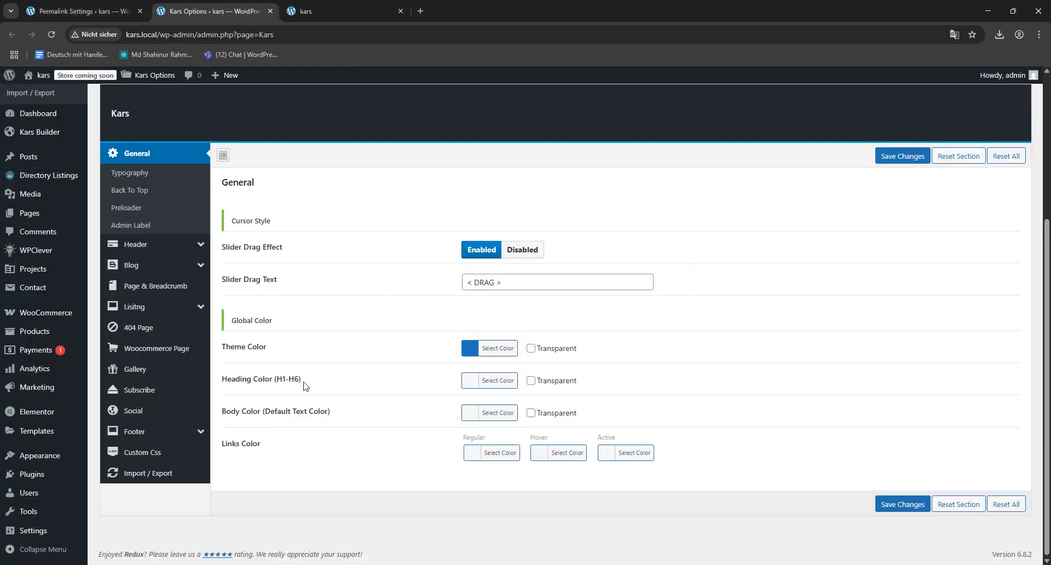
left_click(466, 377)
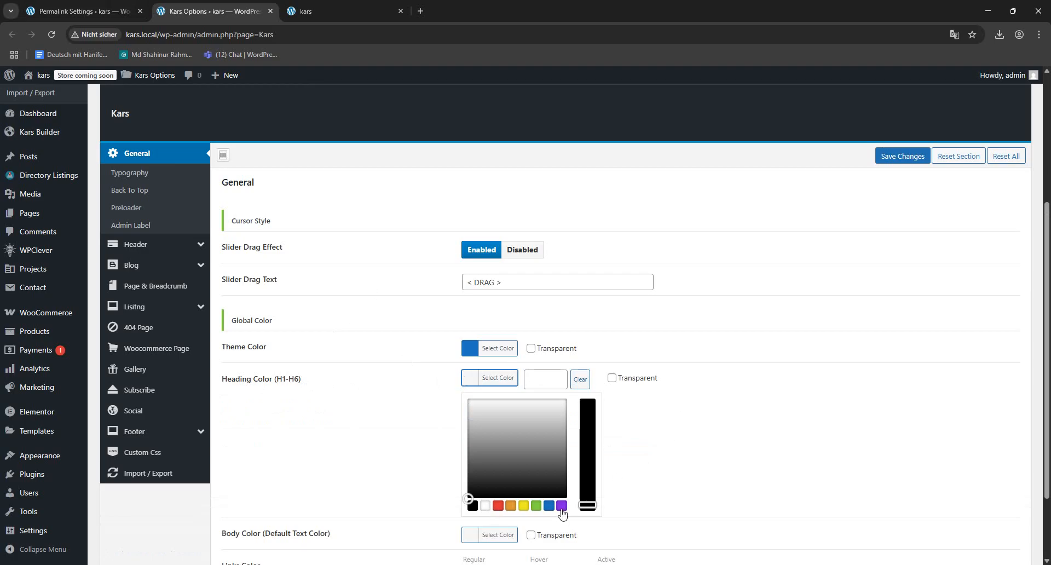
left_click(524, 506)
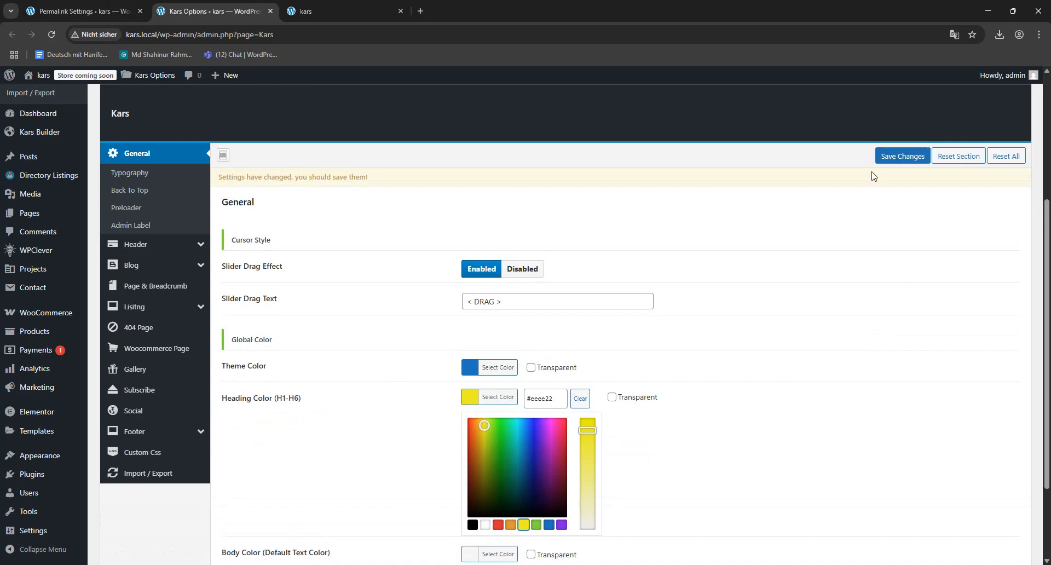
left_click(901, 156)
left_click(323, 7)
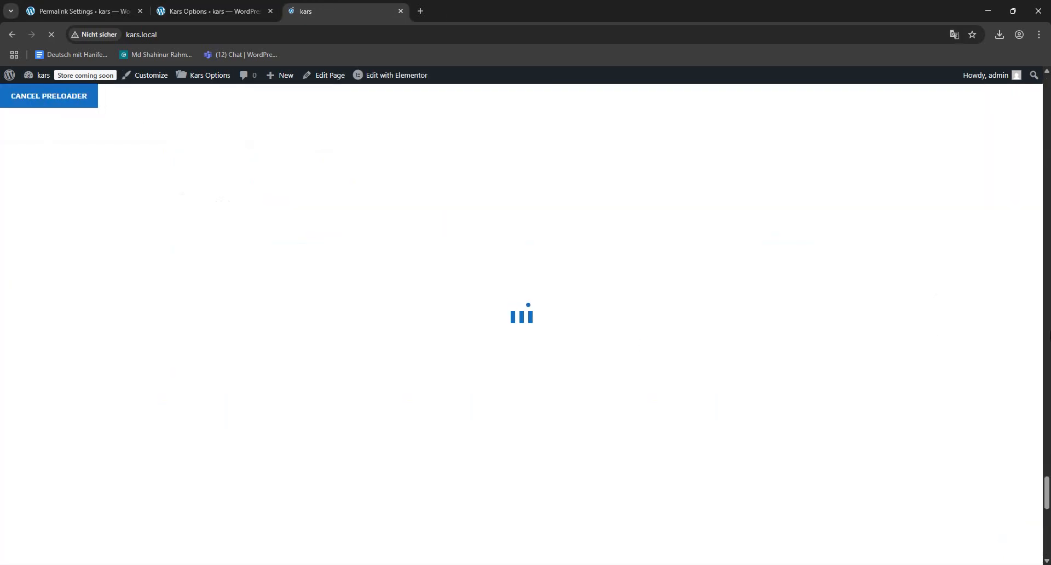
scroll(839, 442, "up", 10)
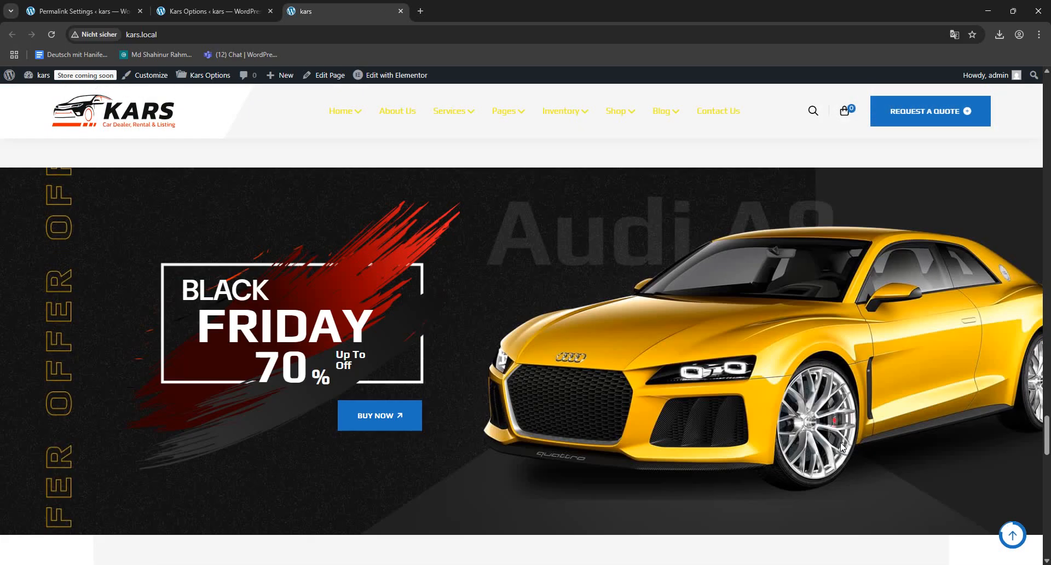
scroll(840, 443, "up", 3)
- Clear the Heading Color (H1-H6) in the Kars Options tab and save the settings
left_click(213, 11)
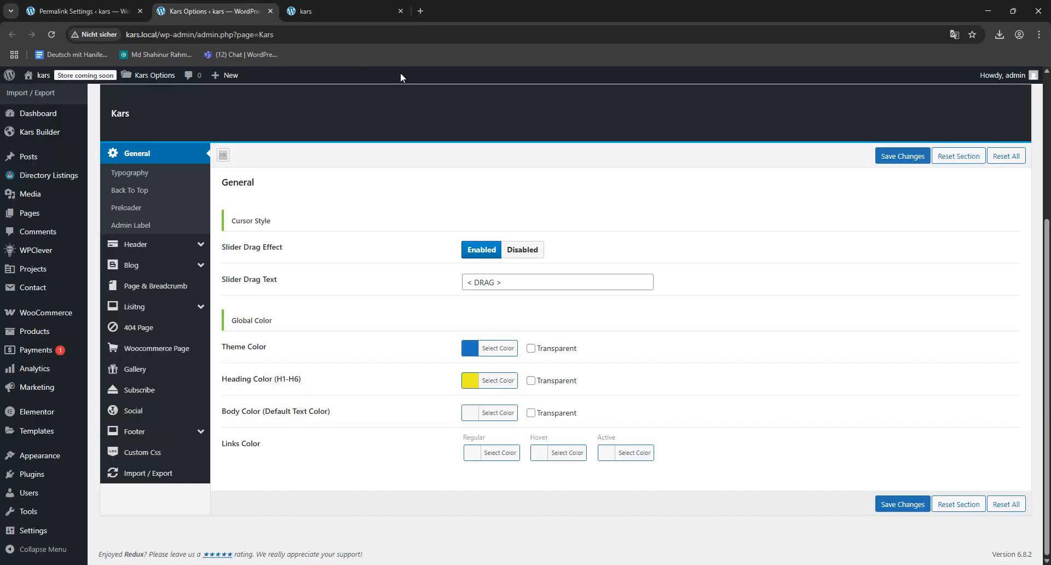
left_click(468, 382)
left_click(577, 380)
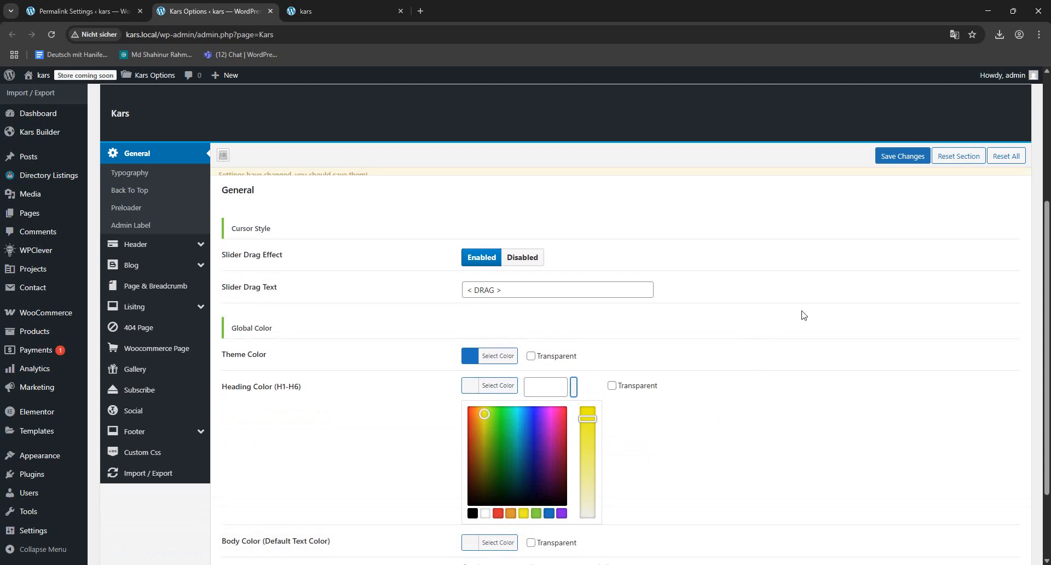
left_click(913, 158)
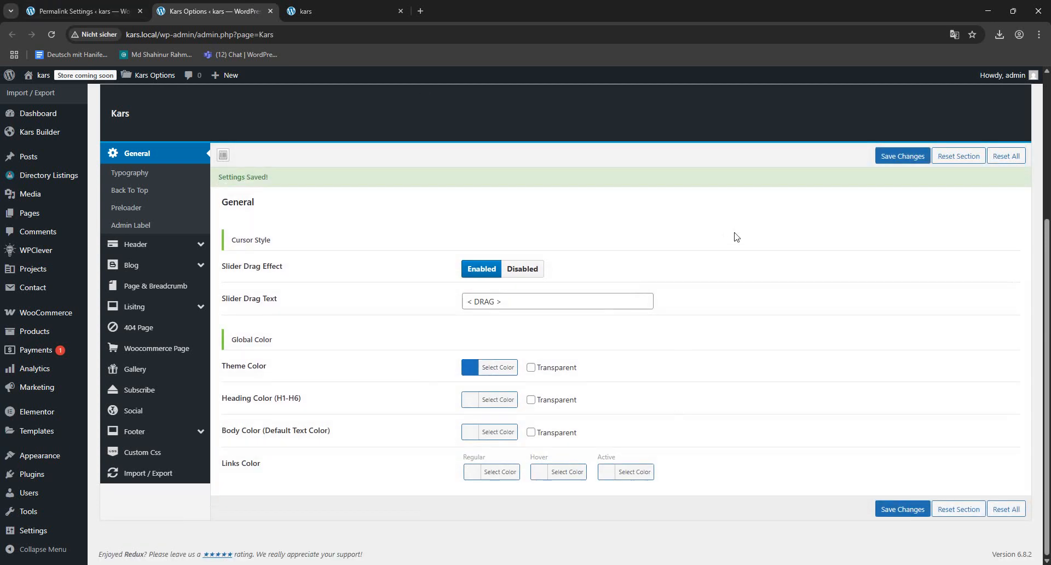
- Enable automated Google Fonts updates in the Typography options and set the Body Font Family to 'Arial Black', Gadget, sans-serif
left_click(140, 175)
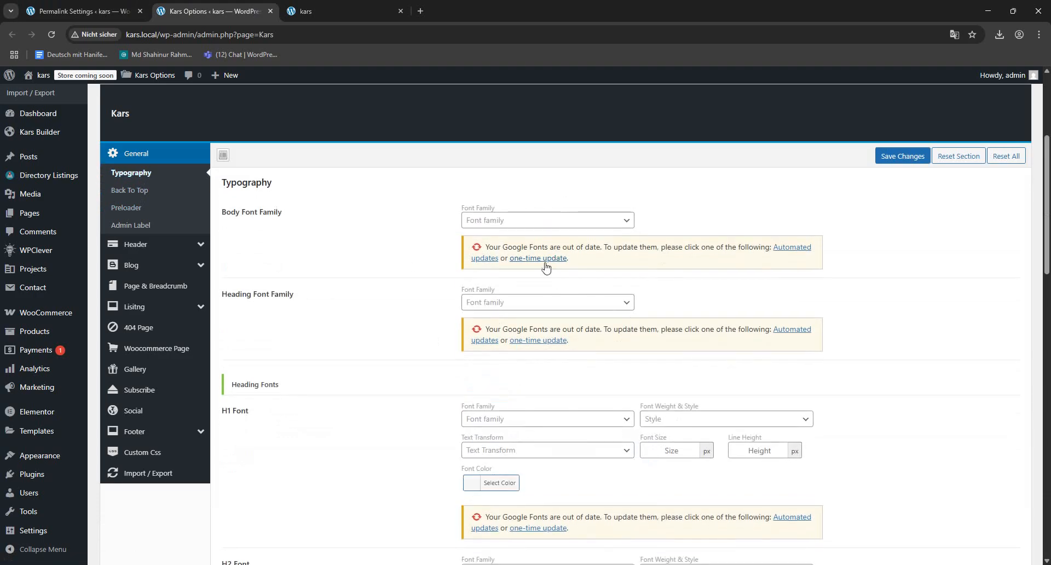
left_click(490, 258)
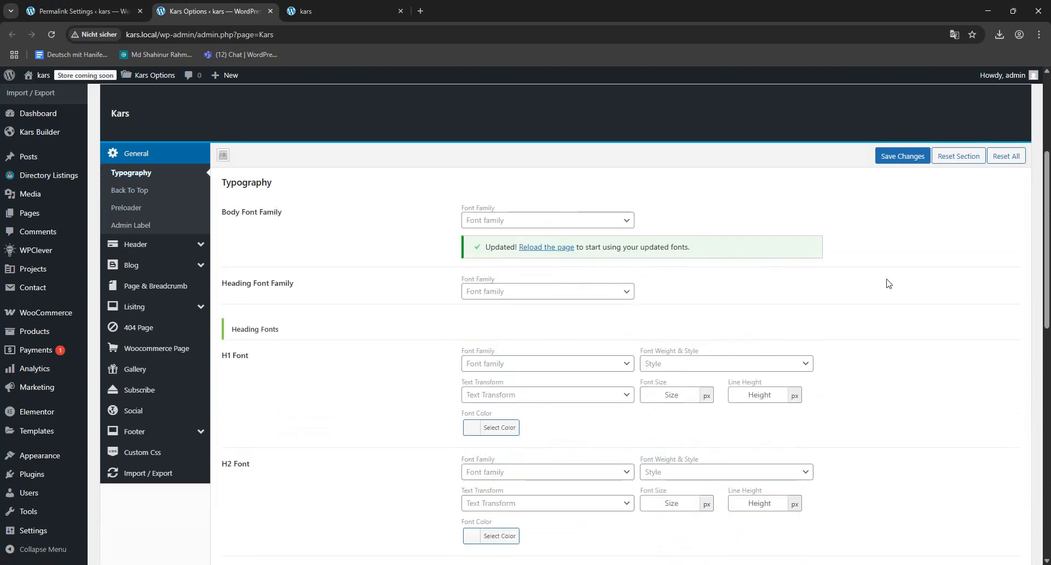
left_click(496, 222)
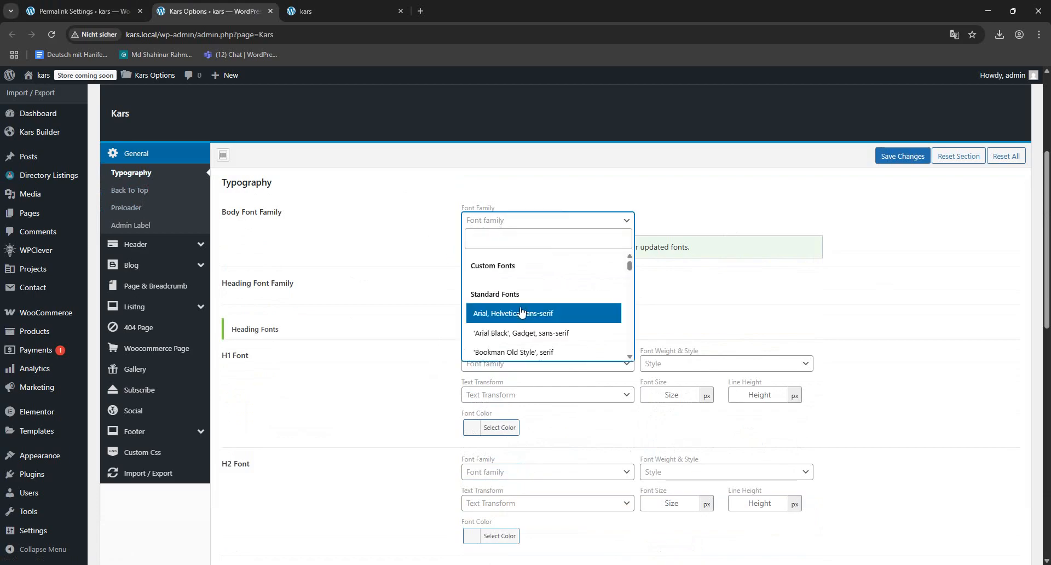
left_click(520, 332)
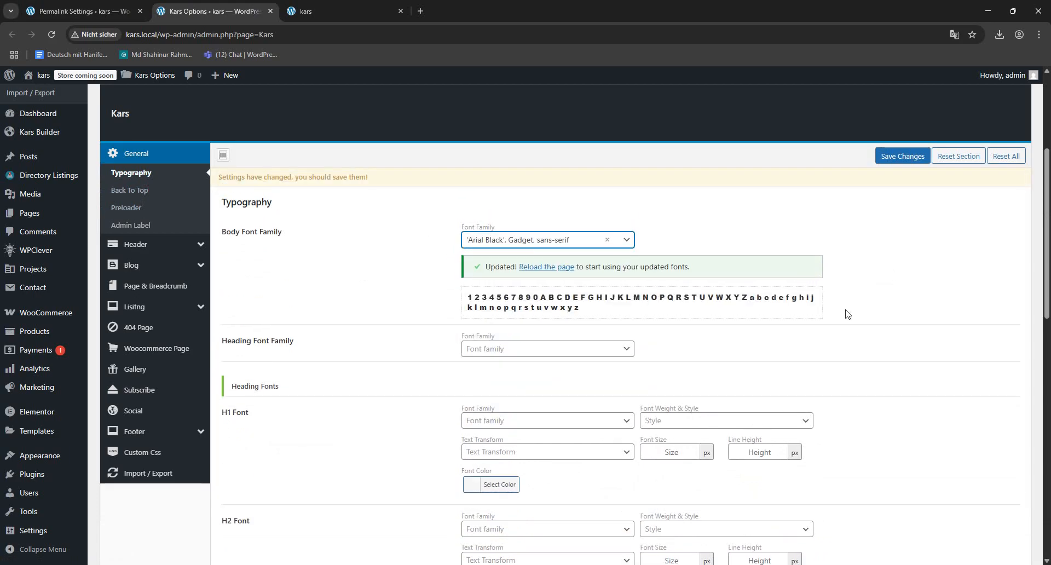
- Change the Body Font Family to 'Lucida Sans Unicode', 'Lucida Grande', sans-serif and save the settings
left_click(516, 242)
scroll(521, 323, "down", 3)
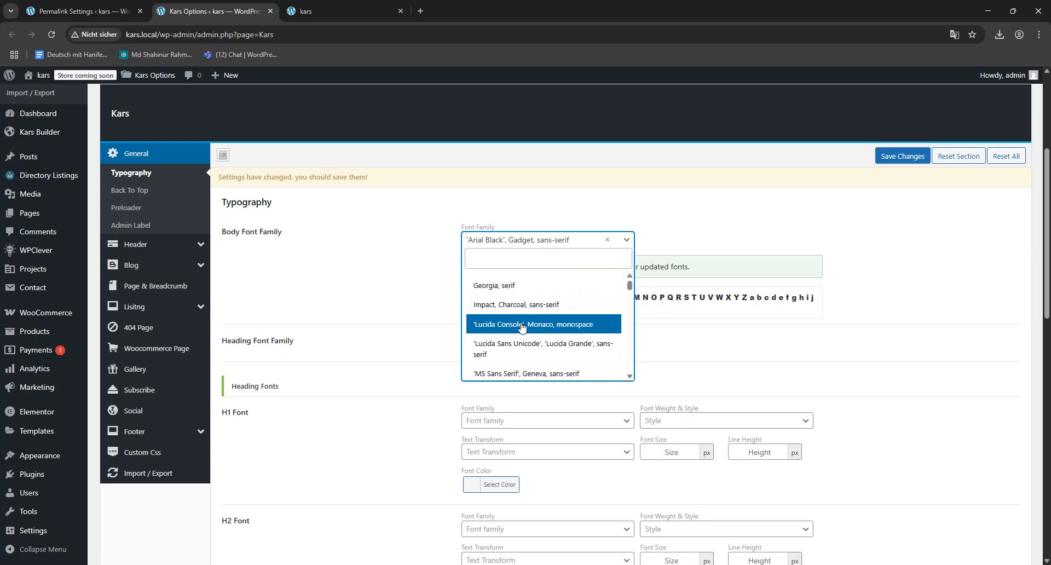
left_click(524, 347)
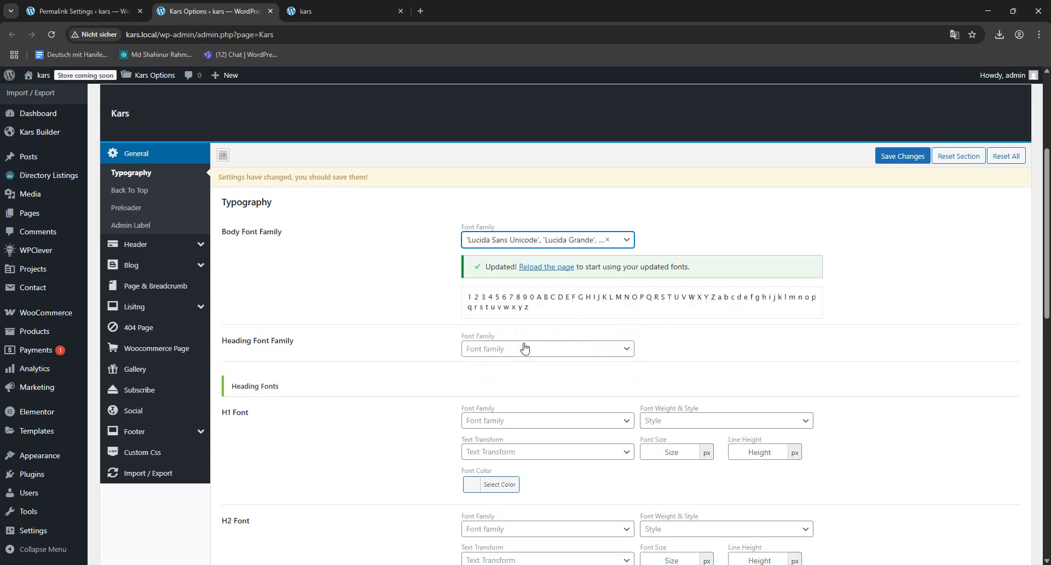
left_click(898, 159)
- Switch to the homepage tab, reload it, and examine the body text around the Our Customer Feedback section
left_click(314, 6)
scroll(481, 306, "up", 5)
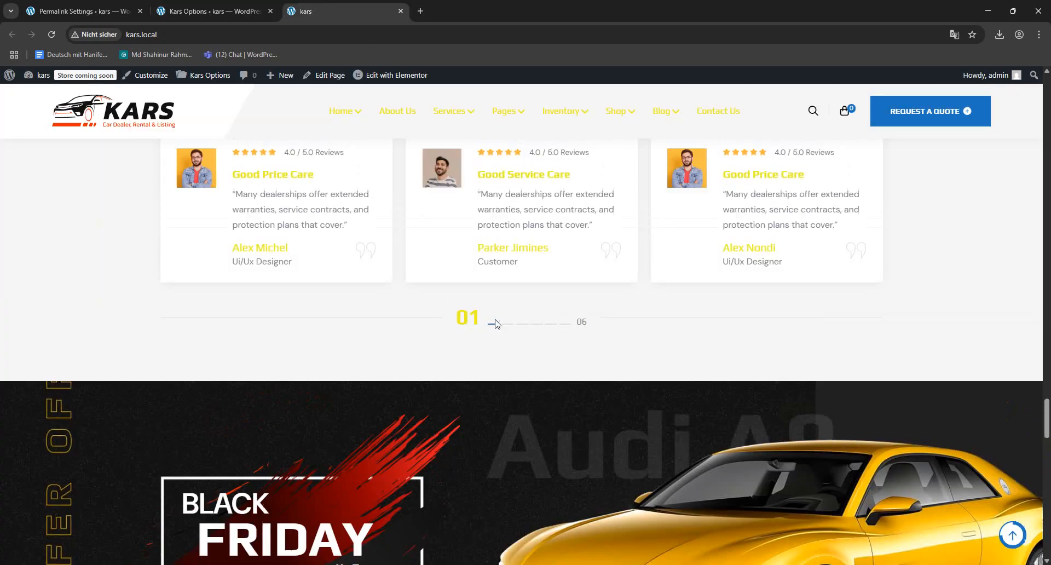
scroll(568, 494, "down", 1)
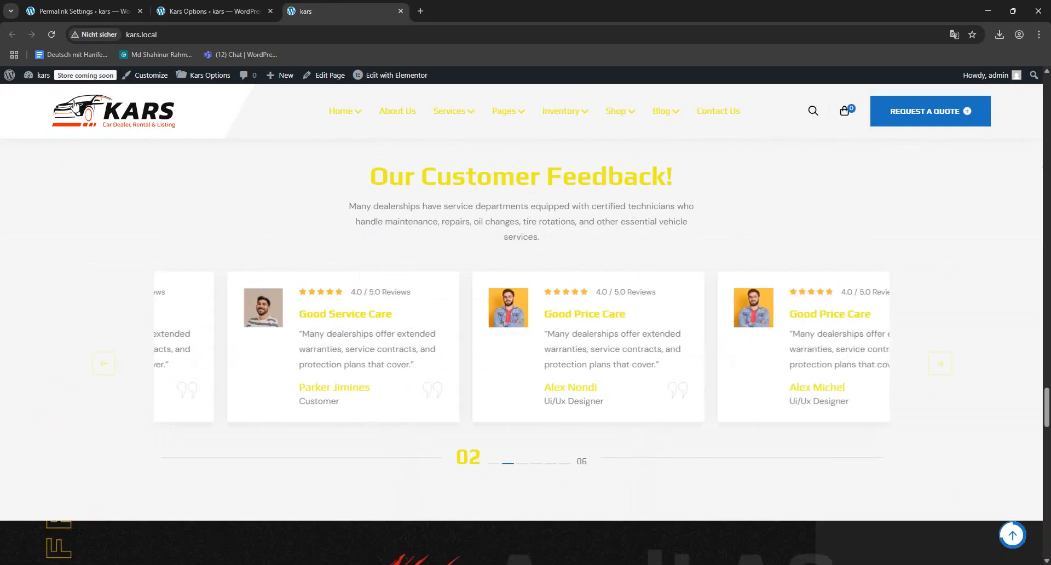
left_click(55, 37)
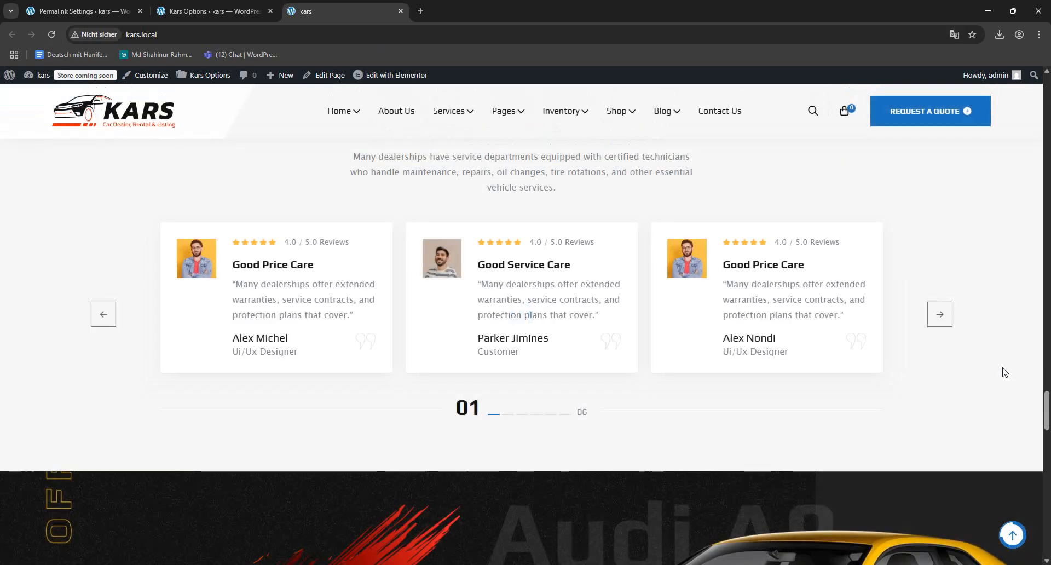
scroll(534, 233, "down", 4)
scroll(552, 284, "up", 9)
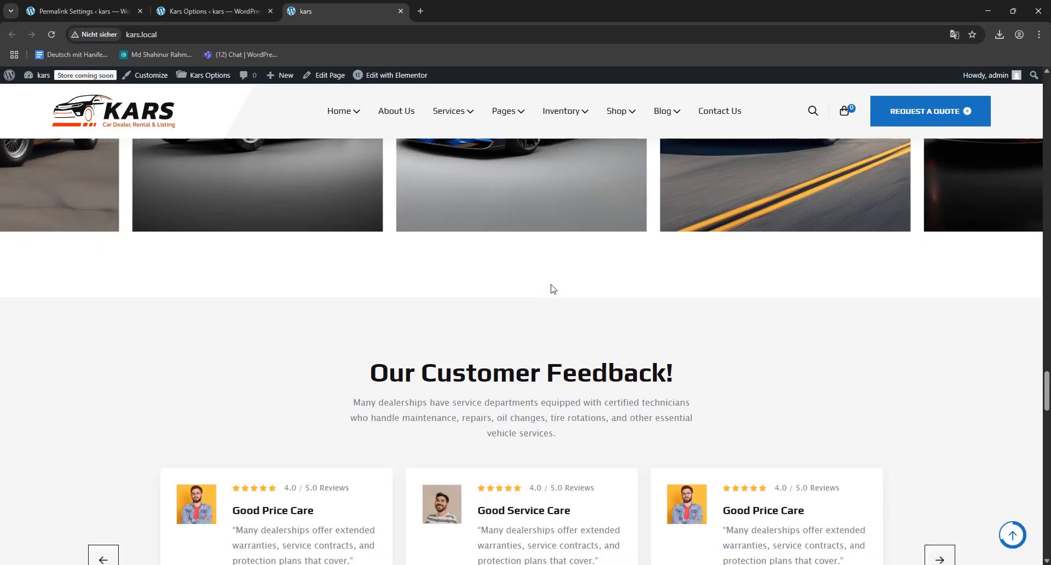
scroll(552, 284, "up", 3)
- Review the Typography options in the Kars Options tab, open the Back To Top settings, and switch to the homepage tab
left_click(82, 11)
left_click(224, 6)
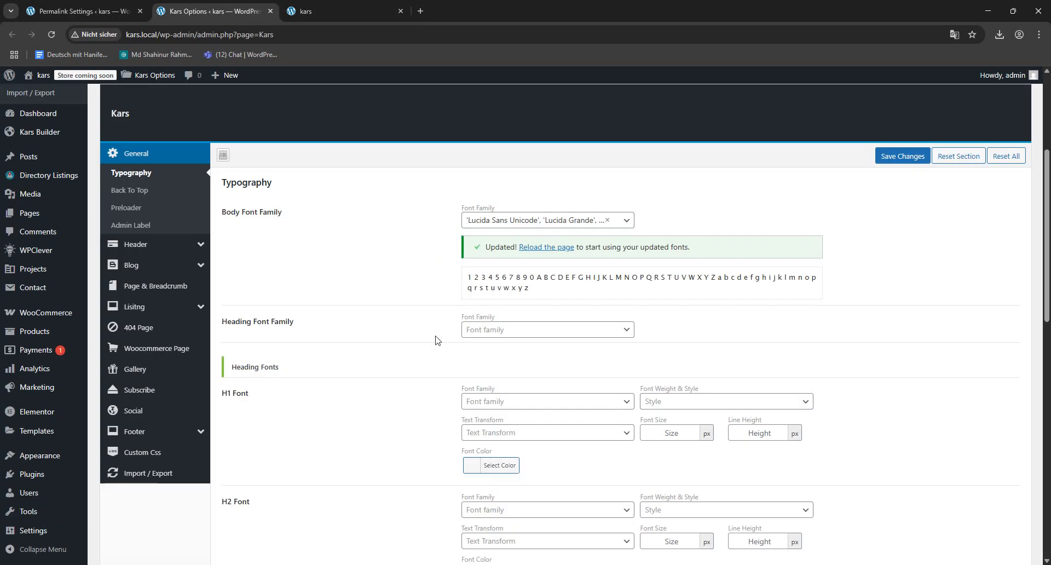
scroll(432, 334, "down", 3)
scroll(426, 326, "up", 3)
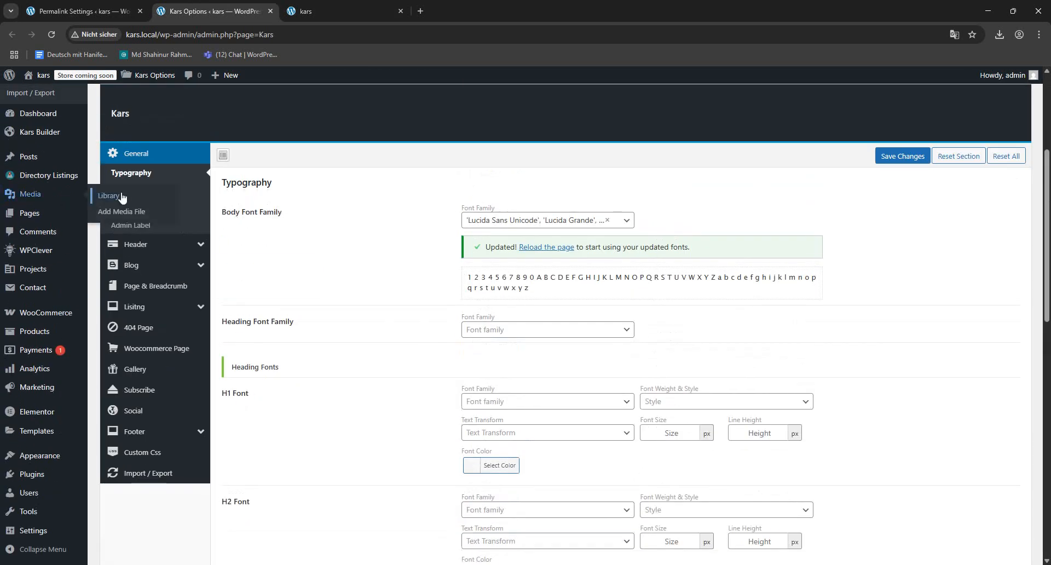
left_click(131, 190)
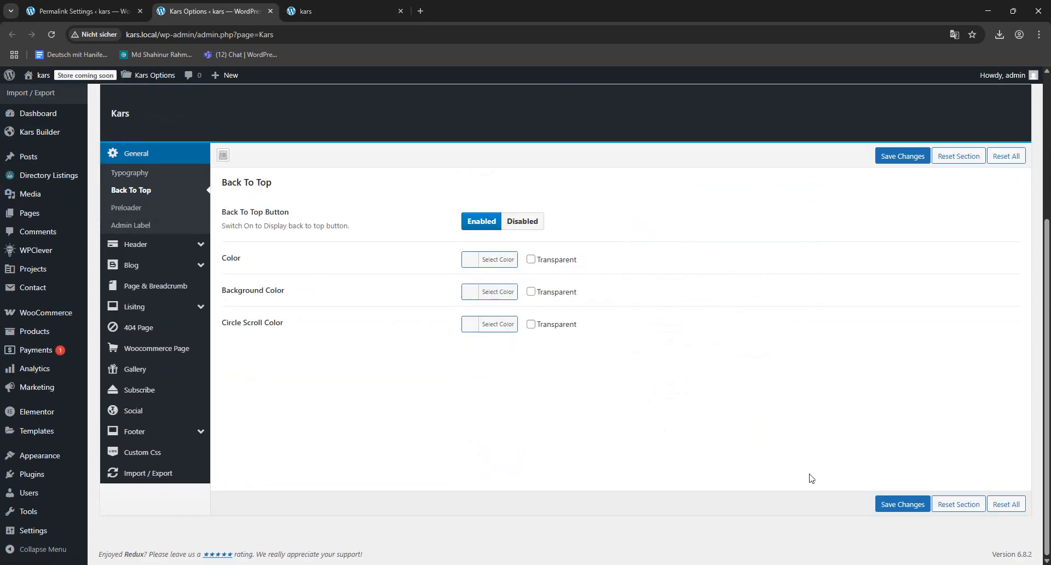
left_click(298, 10)
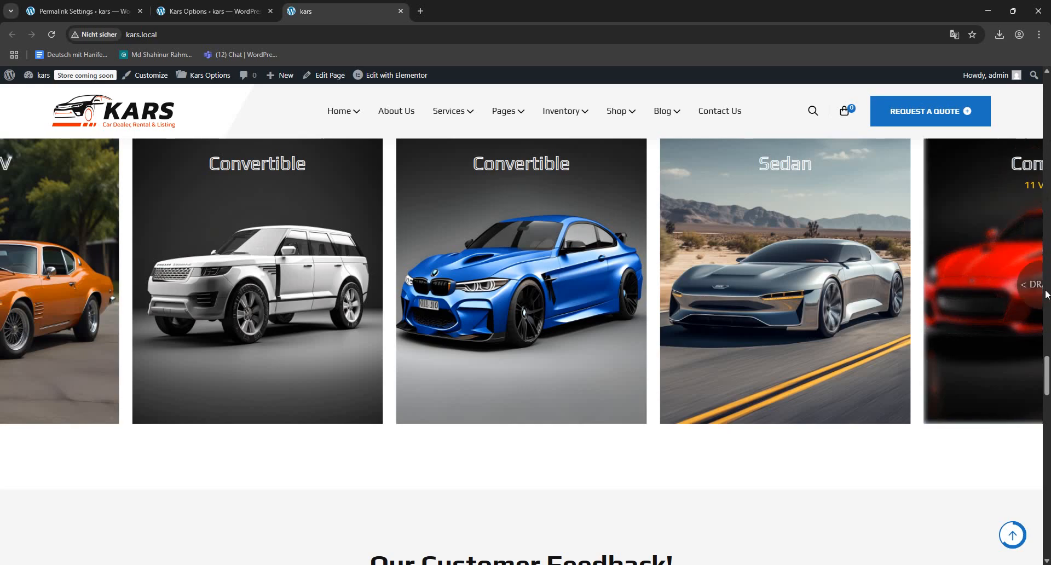
- Test the homepage's back-to-top button from the app download section, and return to the Kars Options tab
left_click_drag(1046, 376, 1047, 458)
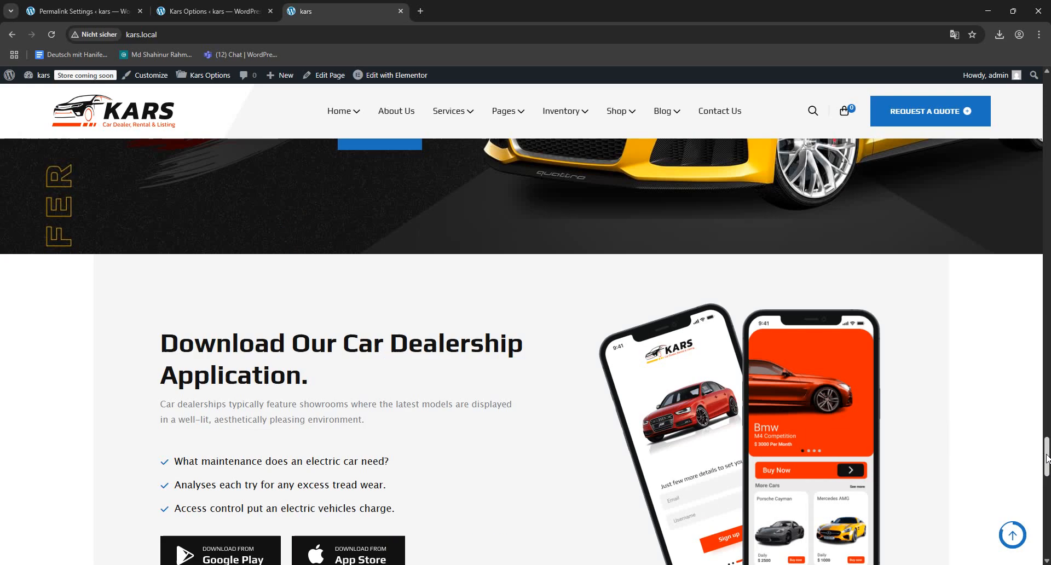
left_click(1007, 537)
left_click(224, 6)
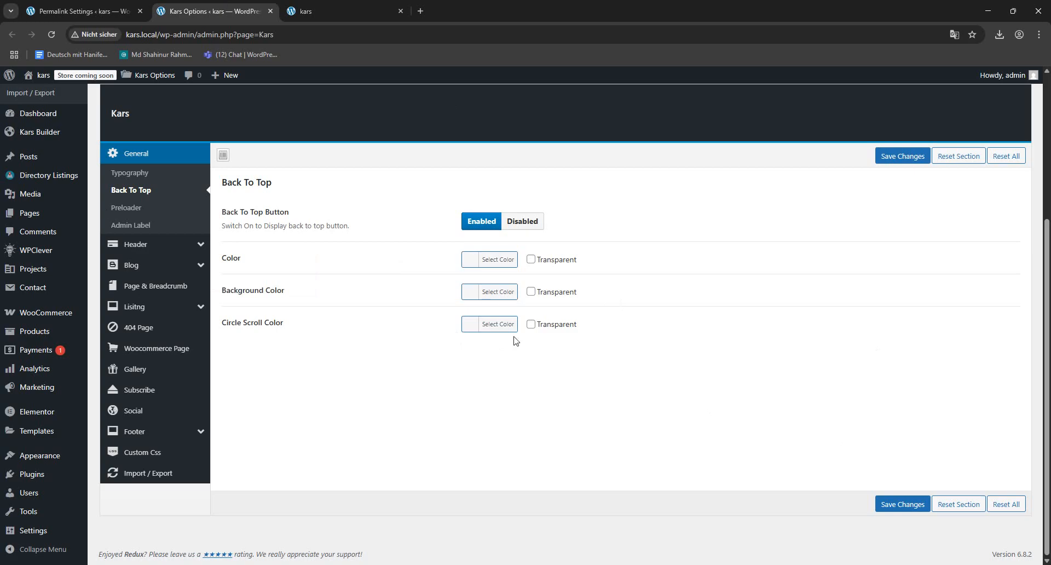
- Open the Preloader settings, reload the homepage to watch the preloader, and return to the Kars Options tab
left_click(126, 207)
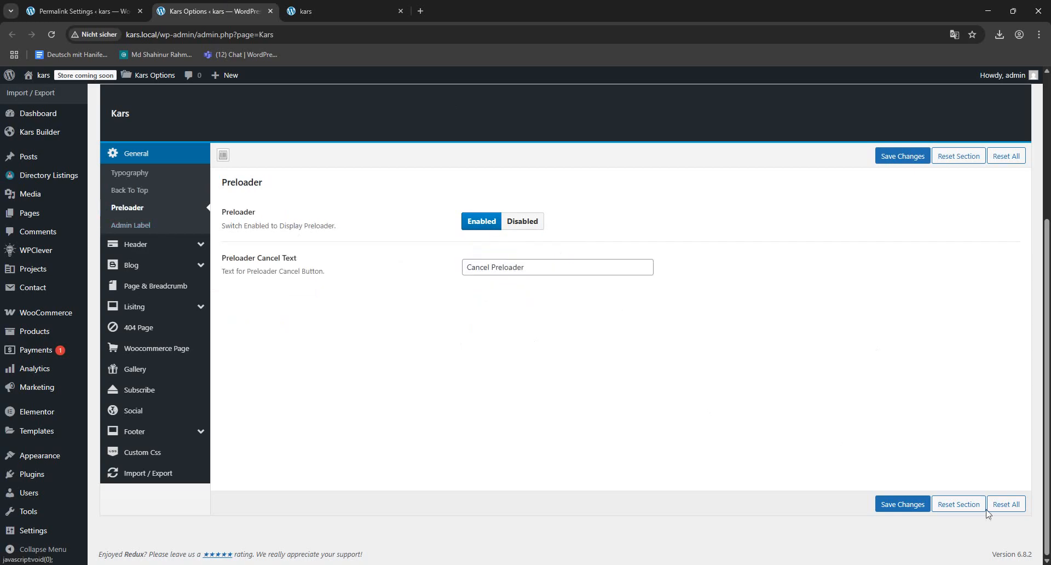
left_click(299, 15)
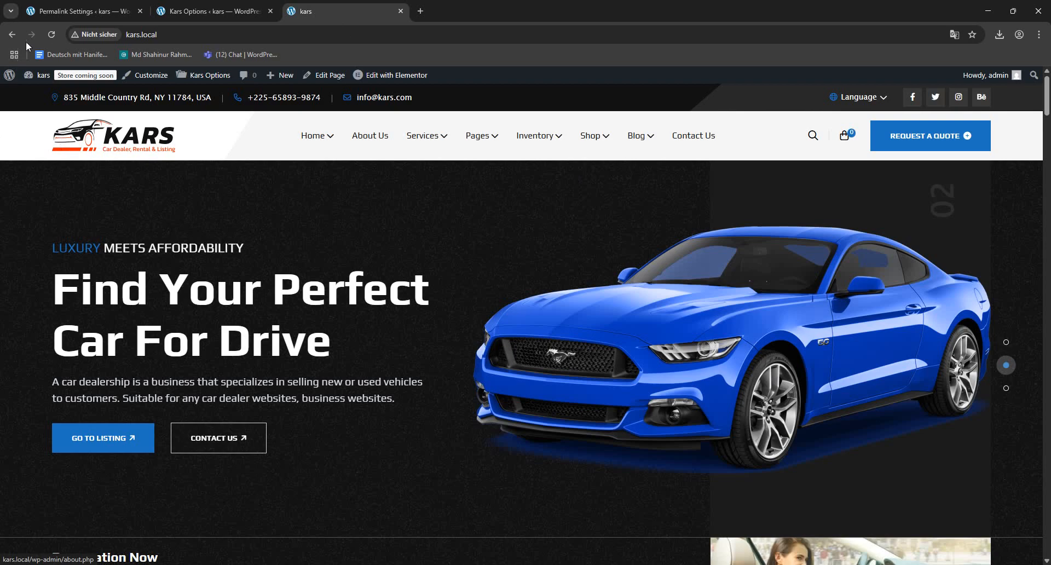
left_click(52, 34)
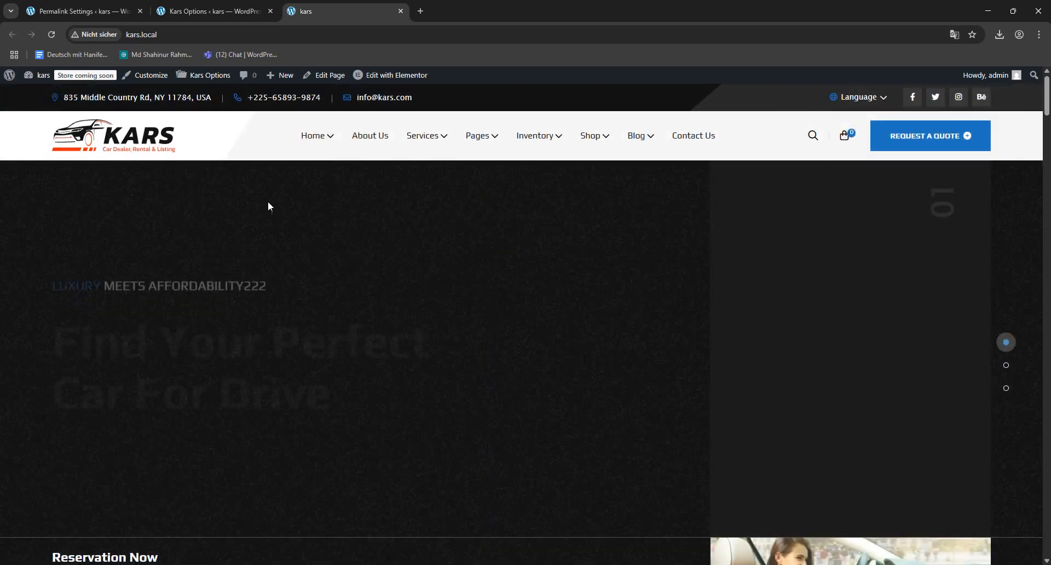
left_click(212, 4)
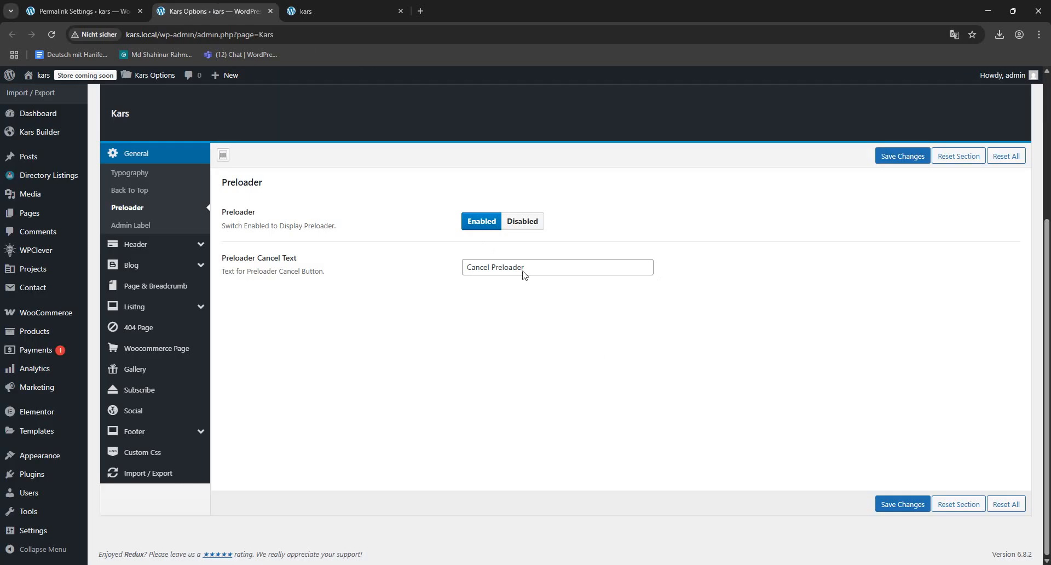
- View the Admin Label settings and the main Header options, and compare the latter with the homepage header
left_click(132, 225)
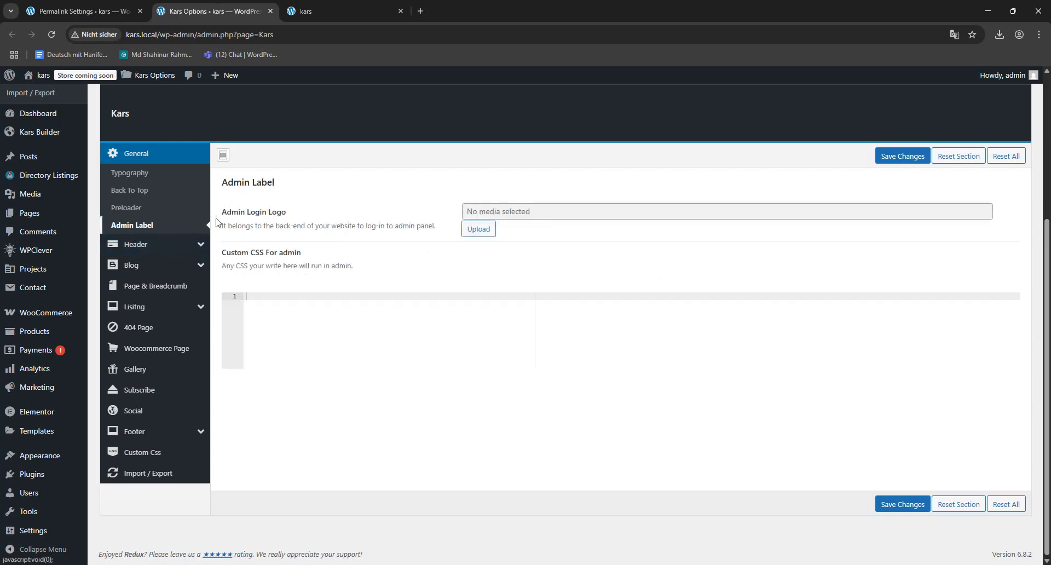
left_click(145, 250)
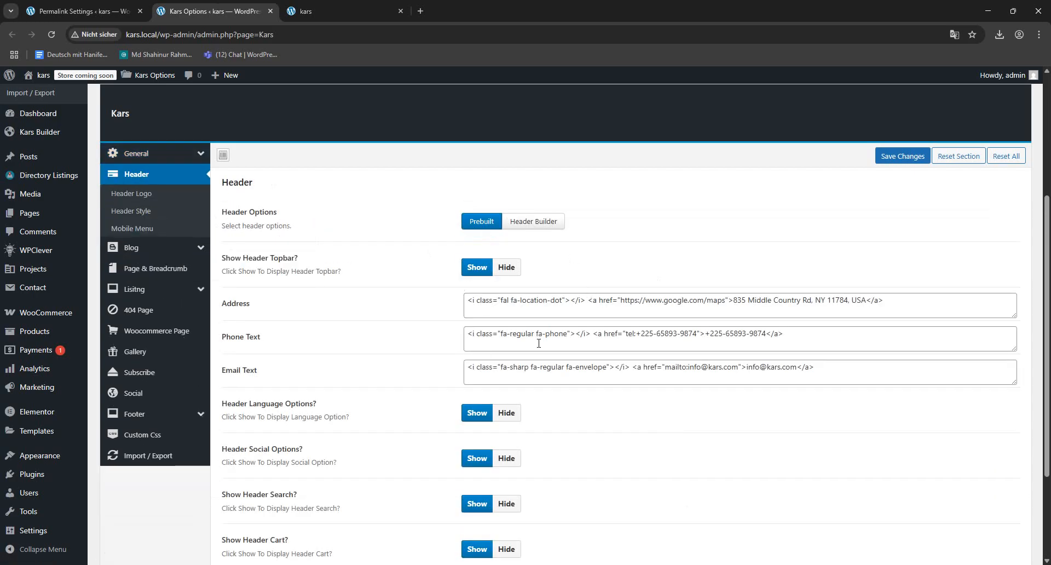
left_click(303, 14)
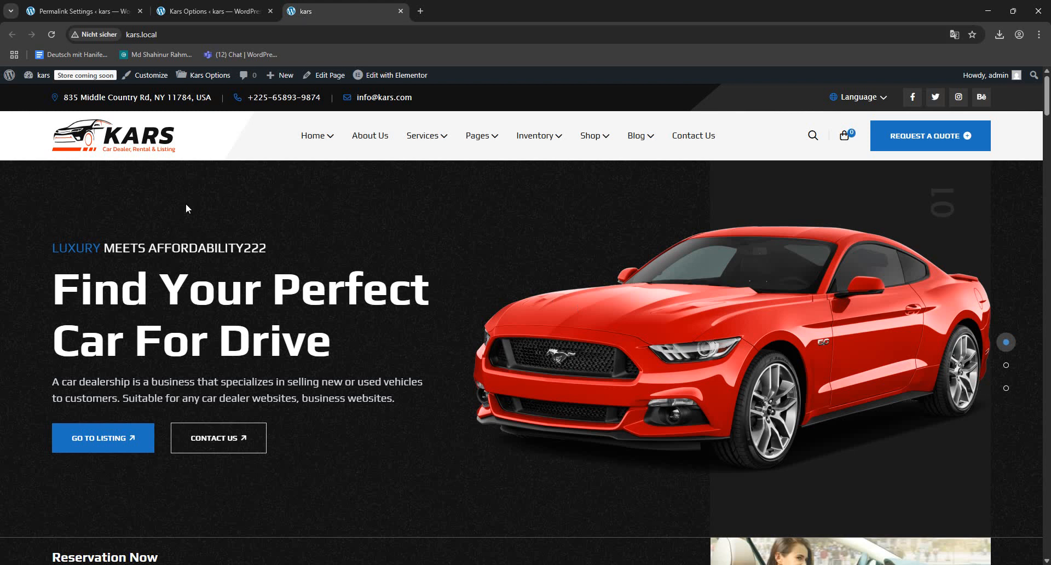
mouse_move(389, 83)
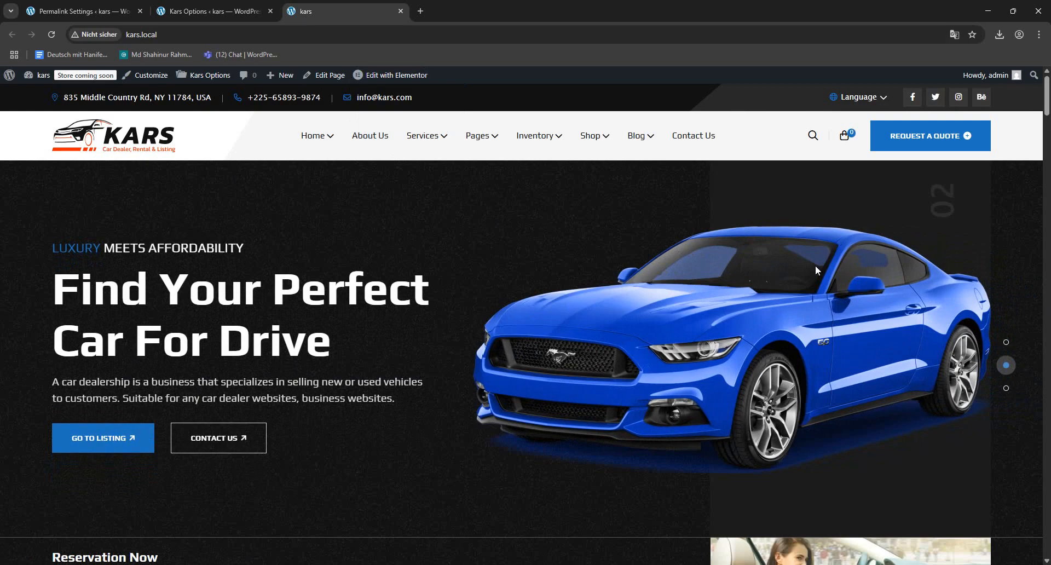
key("ctrl+shift+Tab")
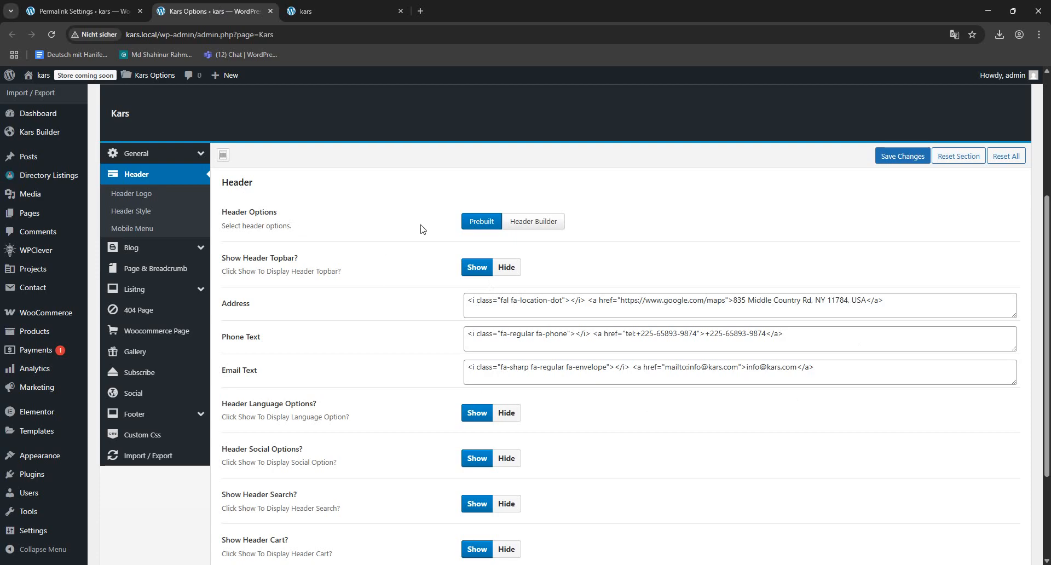
- Review the Address, Phone Text, Email Text and remaining Header options, and look at the matching homepage header elements
left_click(799, 301)
left_click(546, 337)
left_click(545, 367)
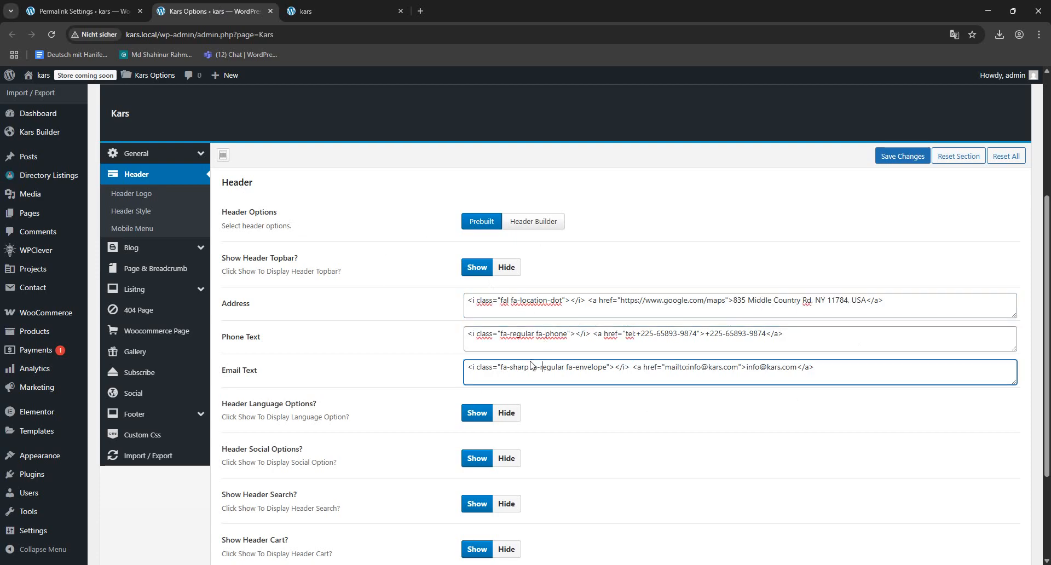
scroll(452, 344, "down", 3)
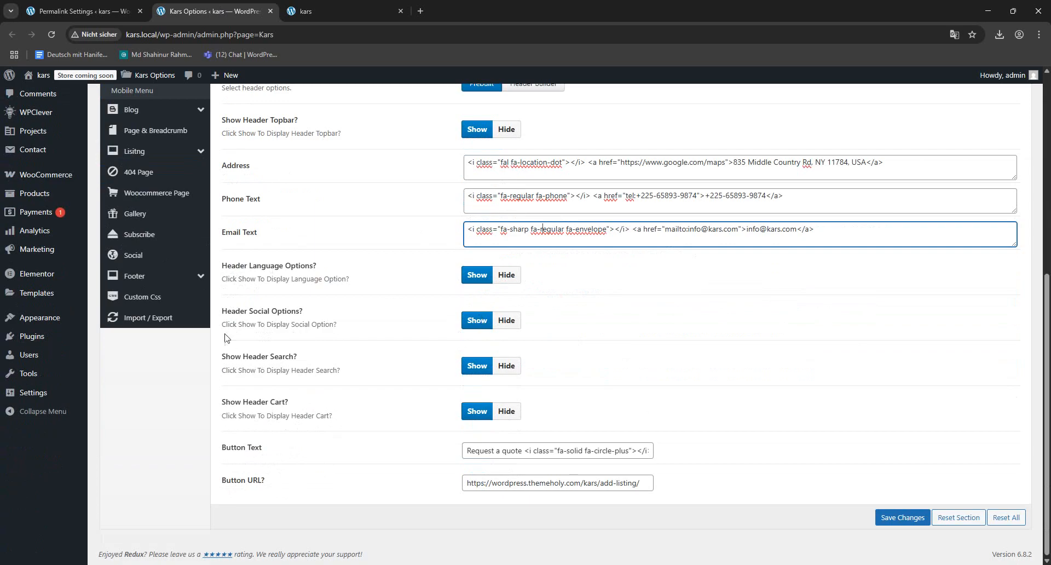
left_click(235, 353)
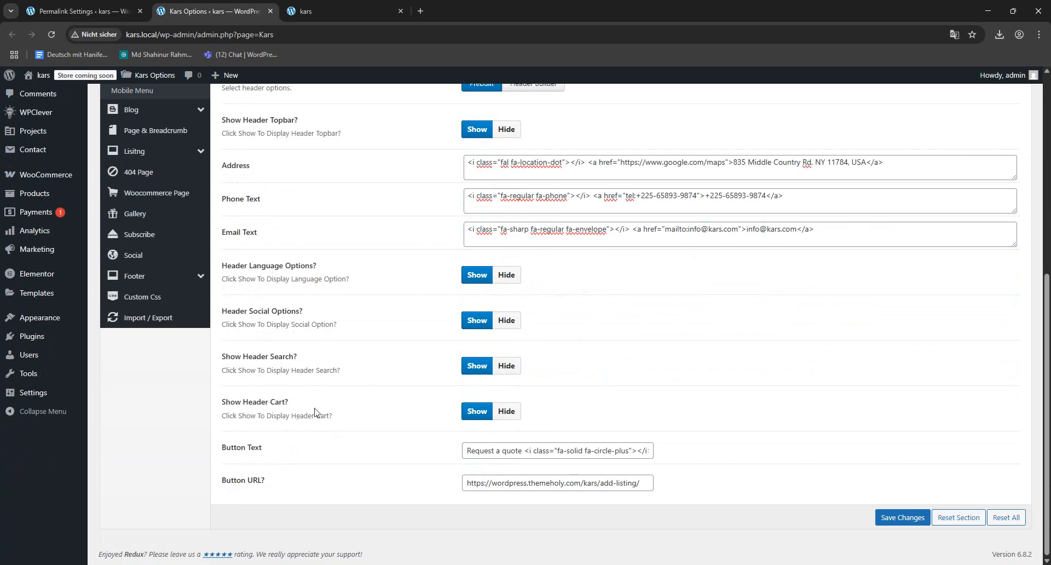
left_click(323, 11)
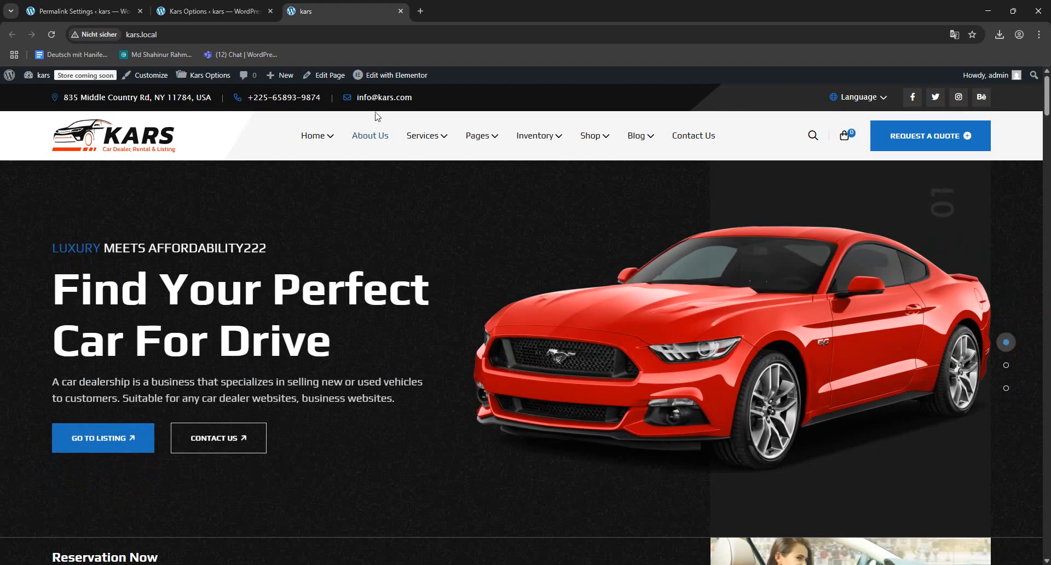
- Change the Email Text domain to karshop.com in both the link and the displayed address, save, and reload the homepage
left_click(250, 16)
scroll(641, 340, "up", 1)
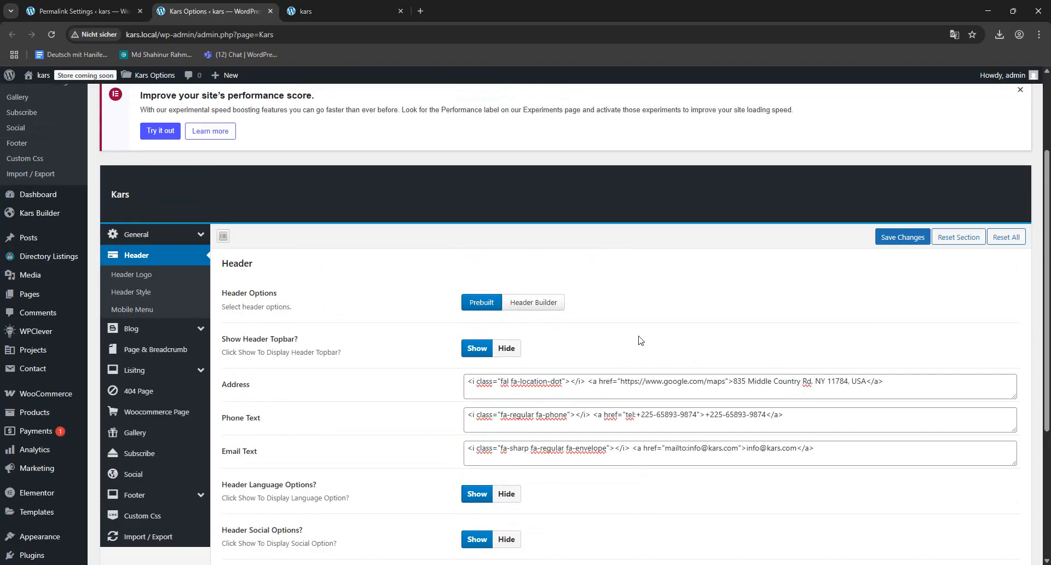
left_click(580, 447)
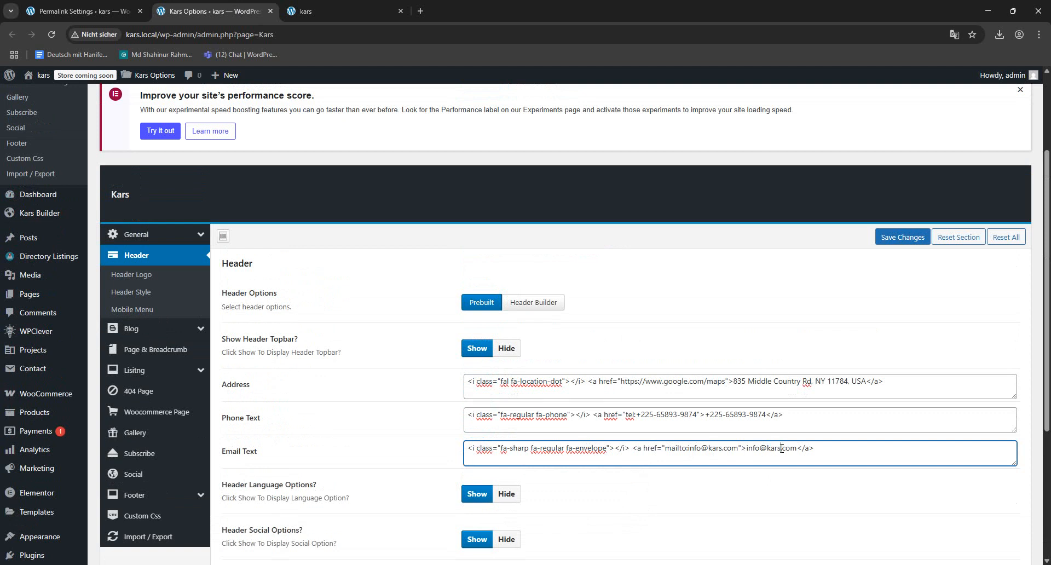
type("op")
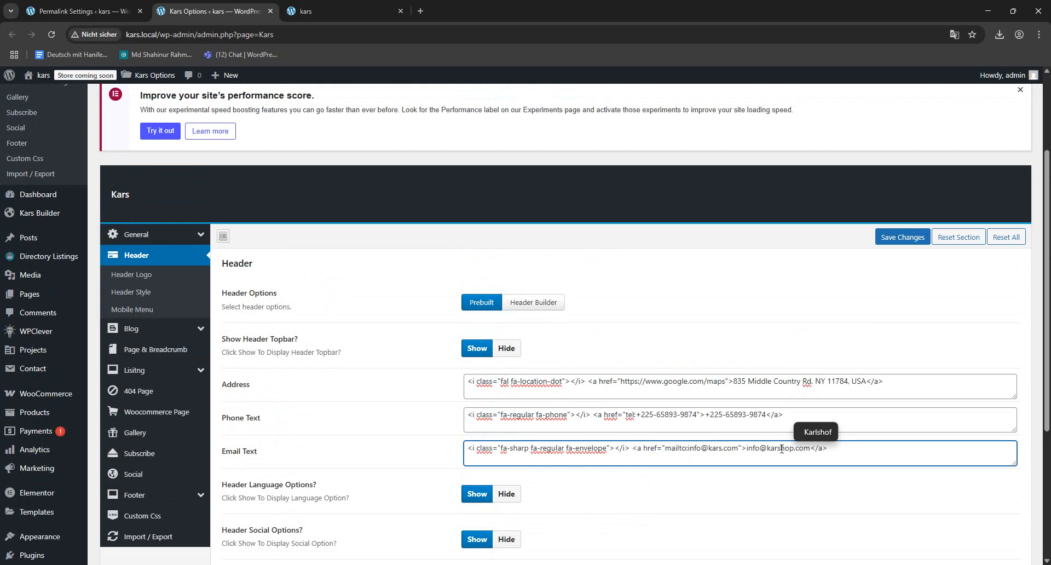
left_click(721, 450)
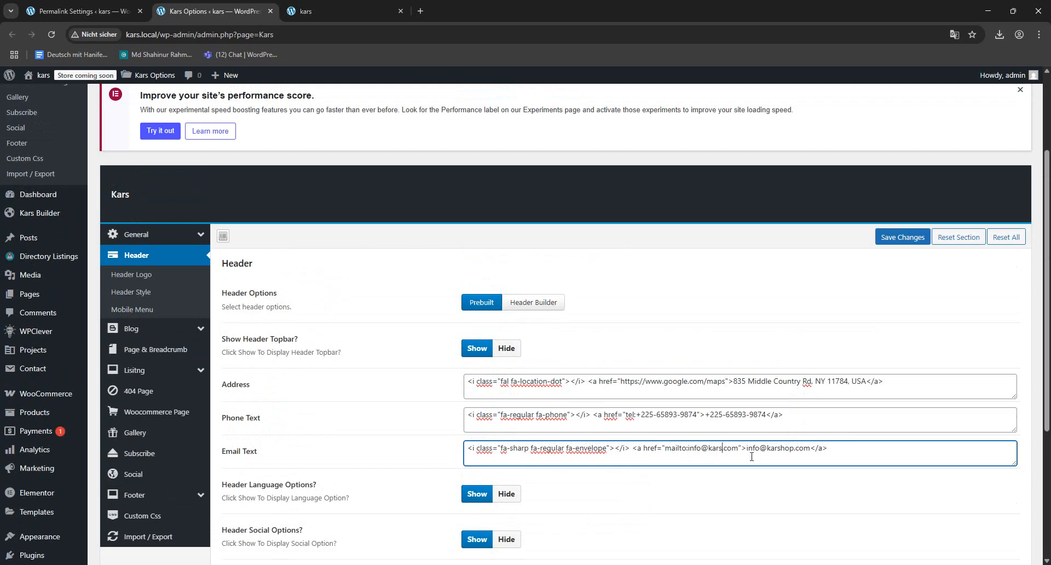
type("hop")
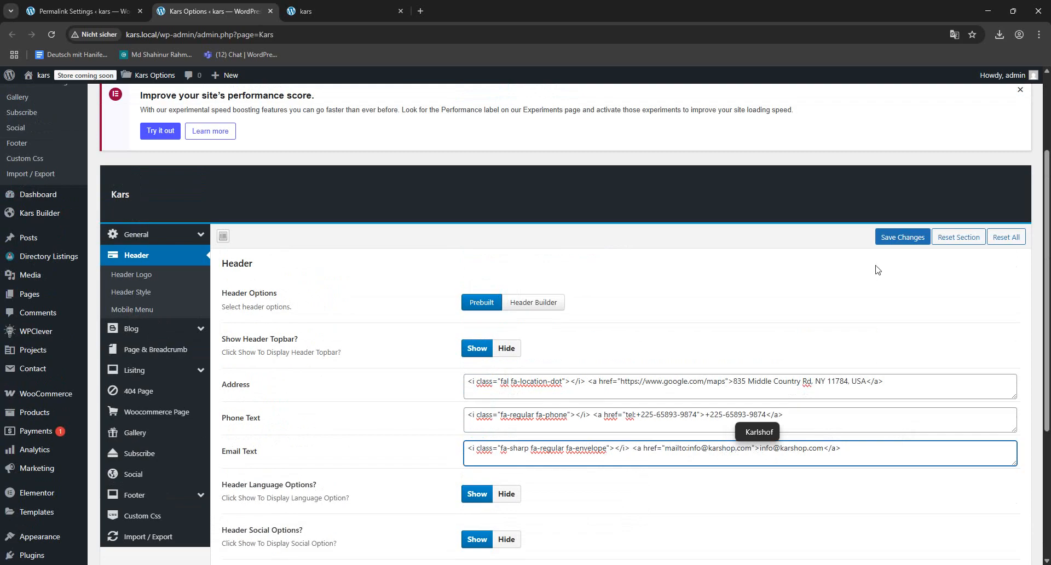
left_click(888, 242)
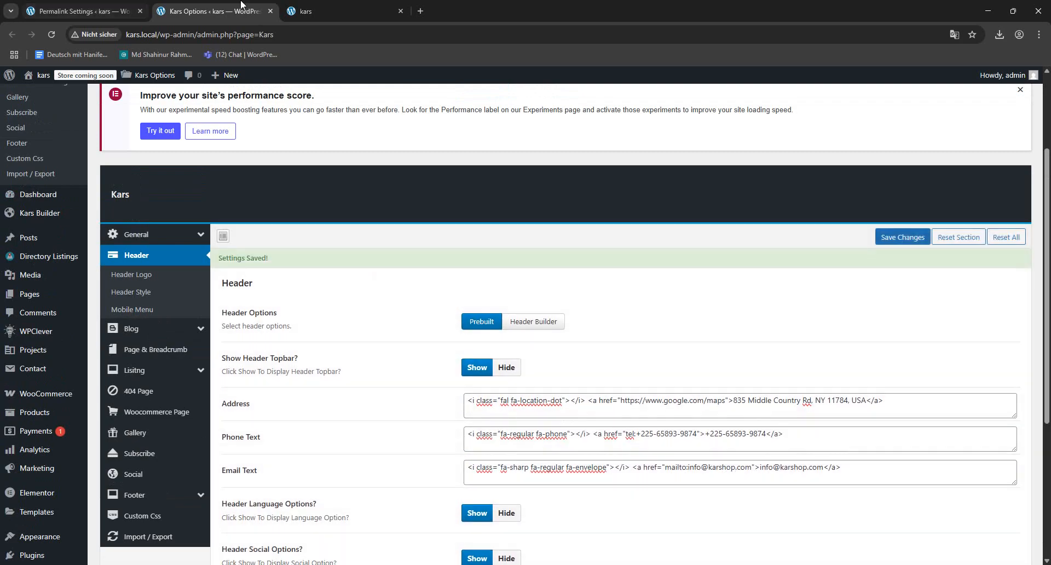
left_click(328, 11)
left_click(52, 34)
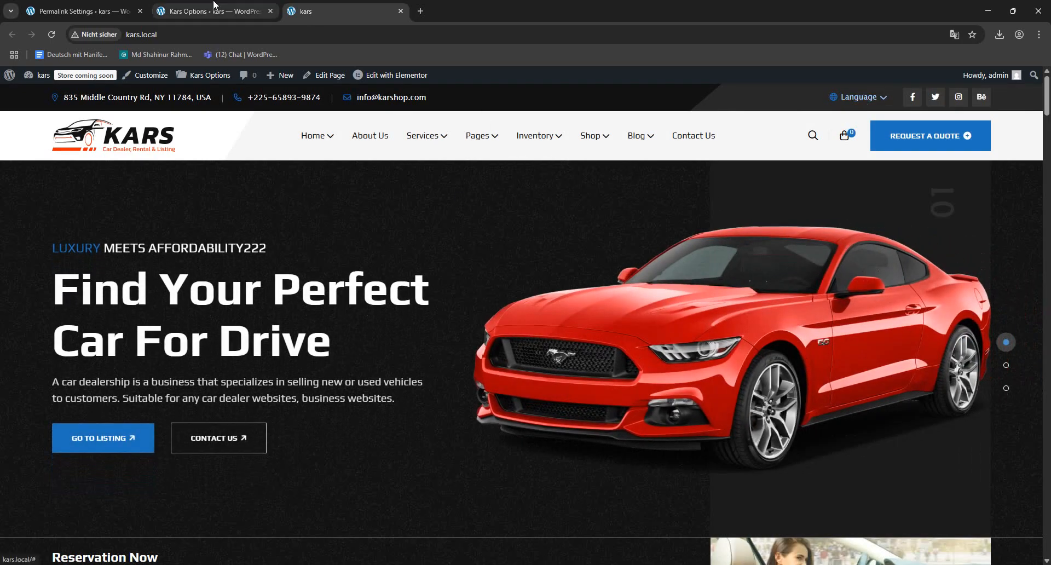
- Set Header Language Options to Hide, save the settings, and reload the homepage to check the top bar
left_click(214, 10)
scroll(503, 359, "down", 1)
scroll(502, 359, "down", 3)
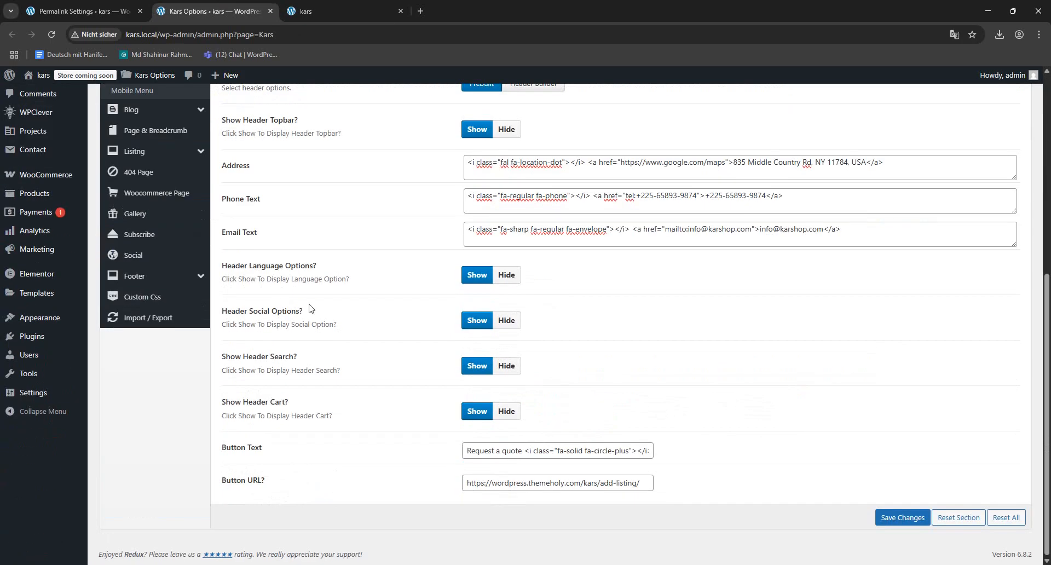
left_click(510, 281)
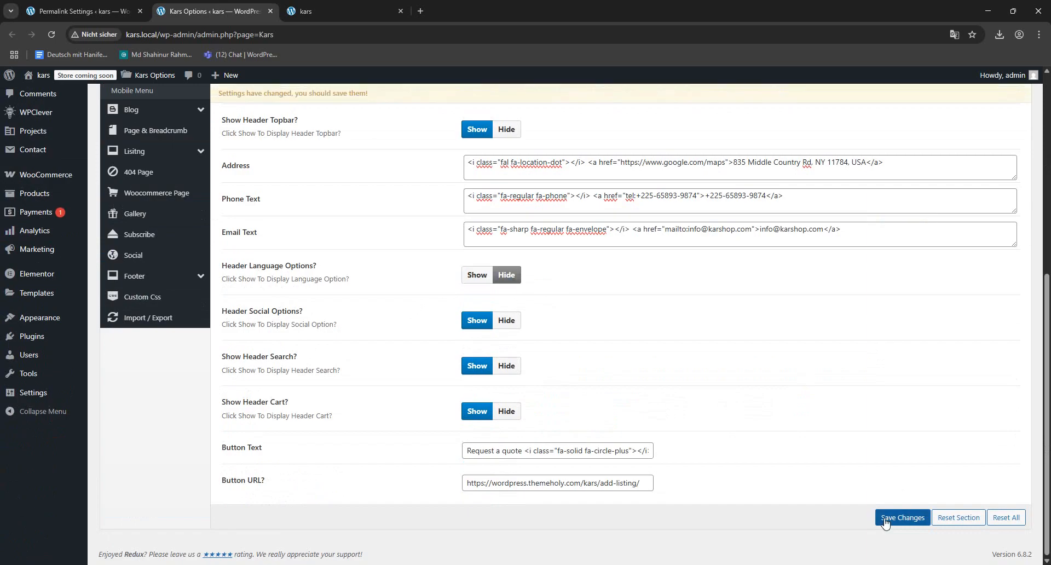
left_click(902, 518)
left_click(339, 8)
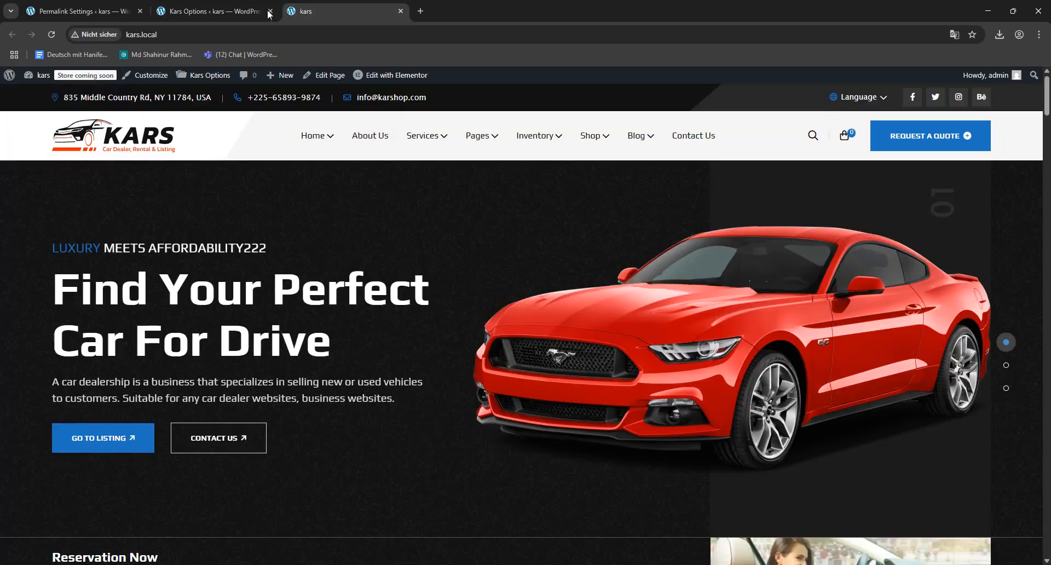
left_click(52, 35)
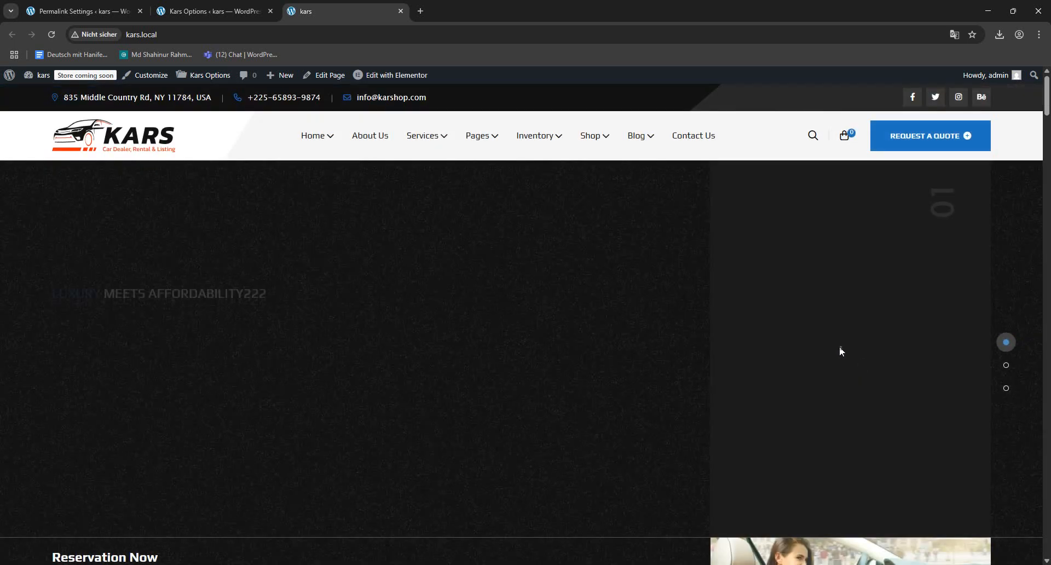
- Set Header Social Options to Hide, save the settings, and reload the homepage to check the top bar
left_click(229, 4)
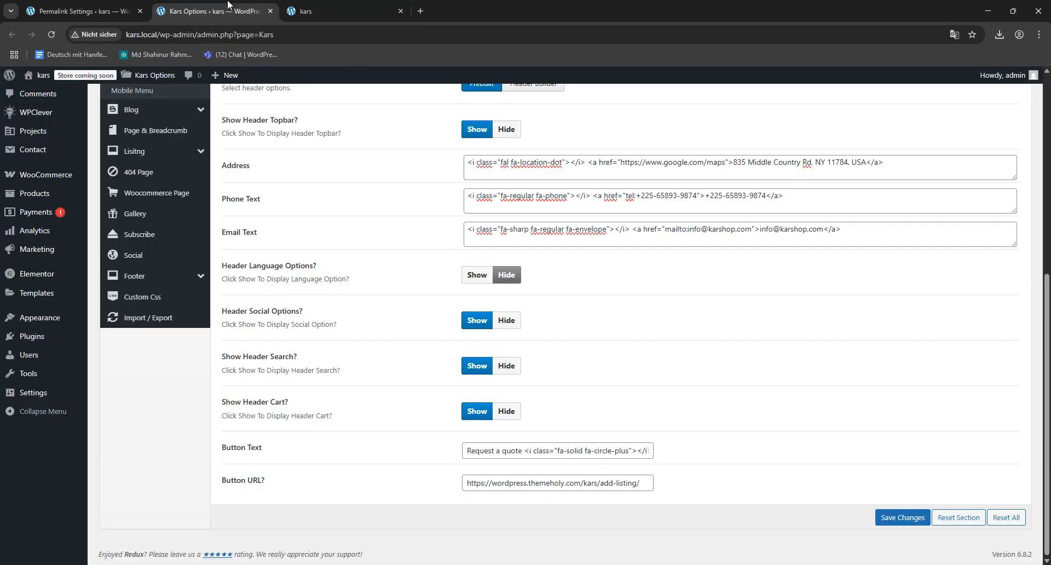
left_click(506, 320)
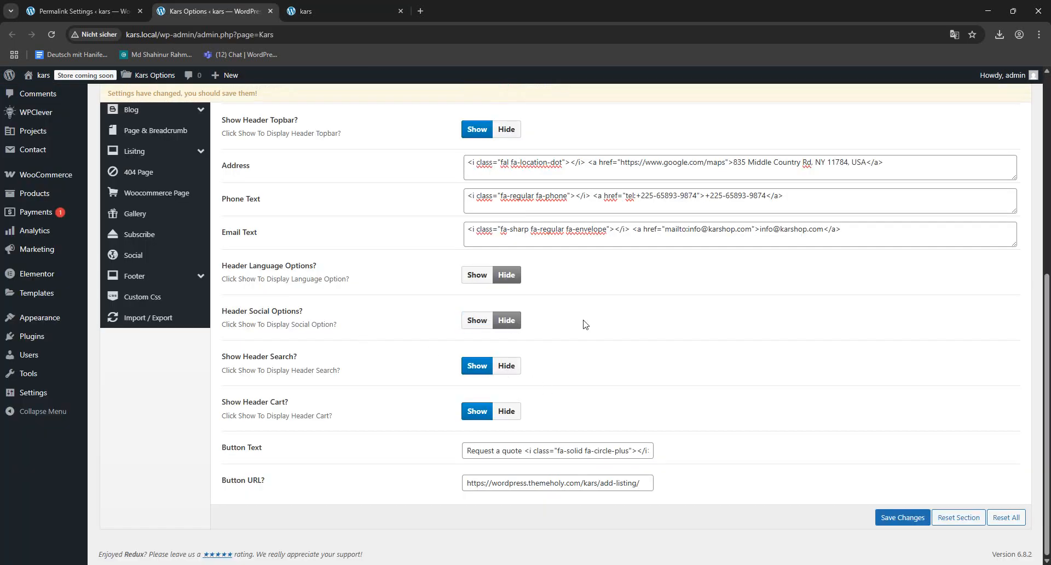
left_click(904, 525)
left_click(345, 12)
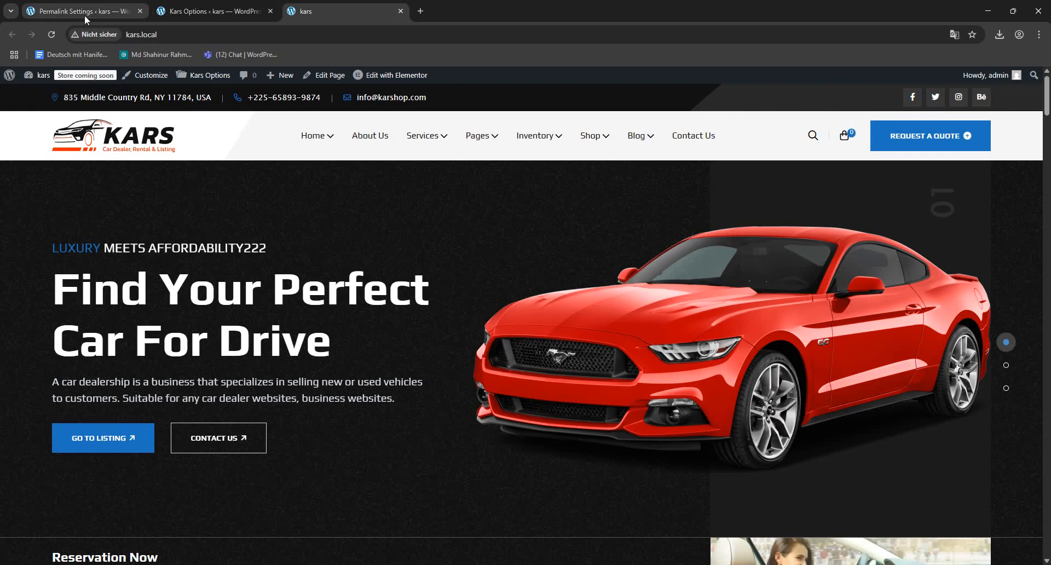
left_click(52, 35)
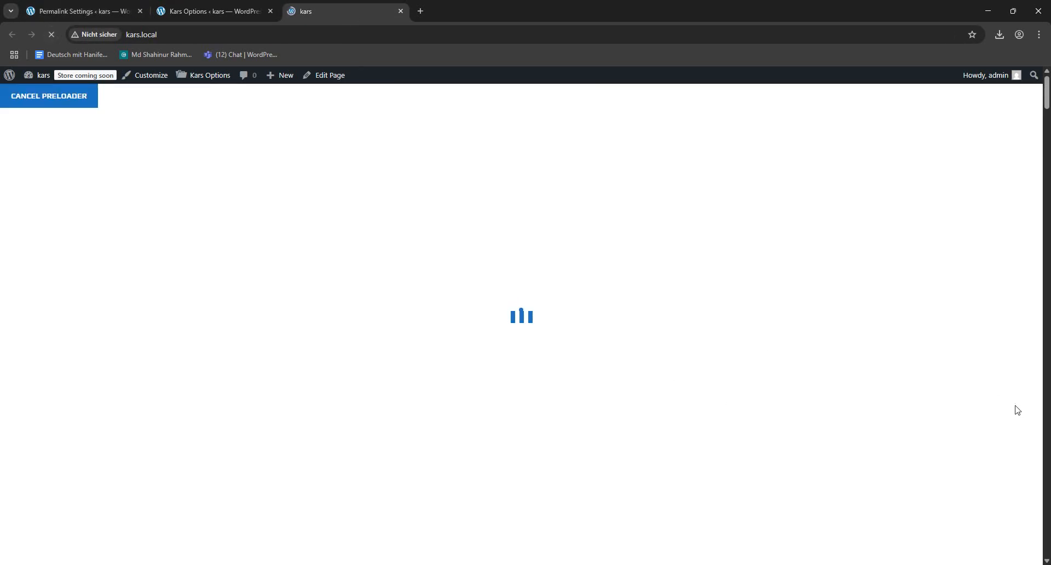
- Set Header Social Options back to Show, save the settings, and switch to the homepage tab
key("ctrl+shift+Tab")
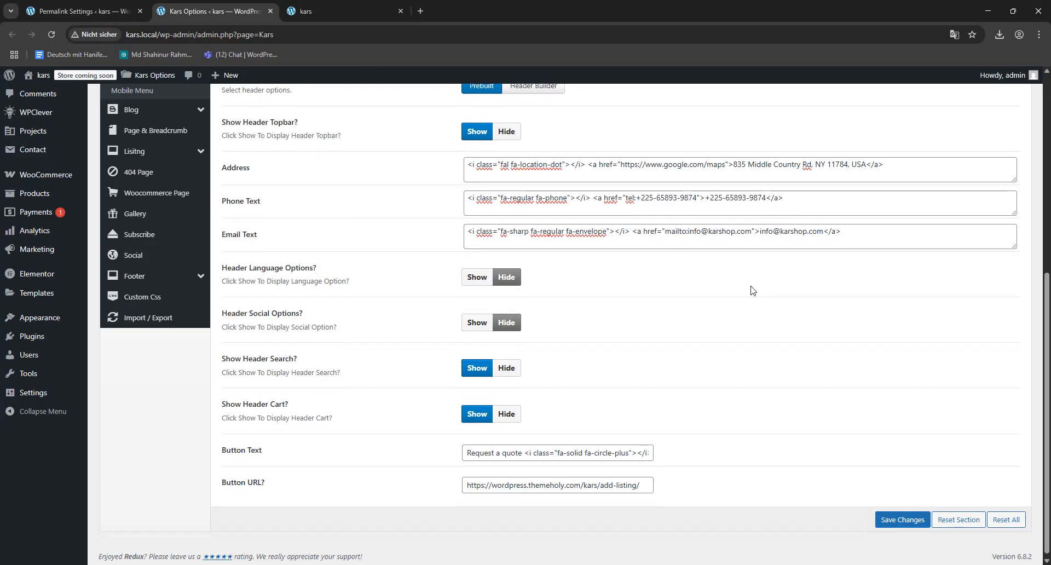
left_click(477, 322)
left_click(903, 519)
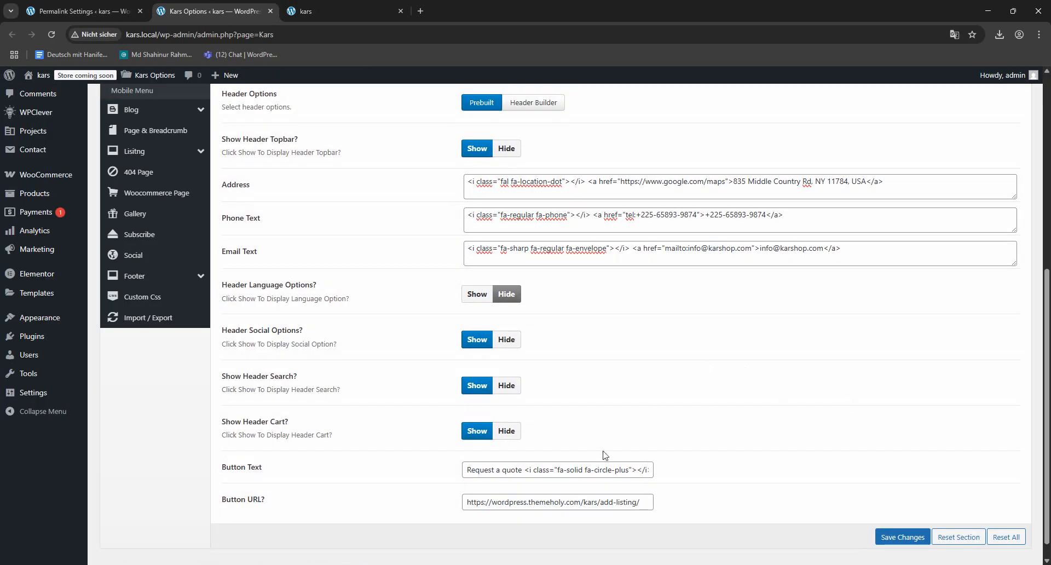
left_click(324, 7)
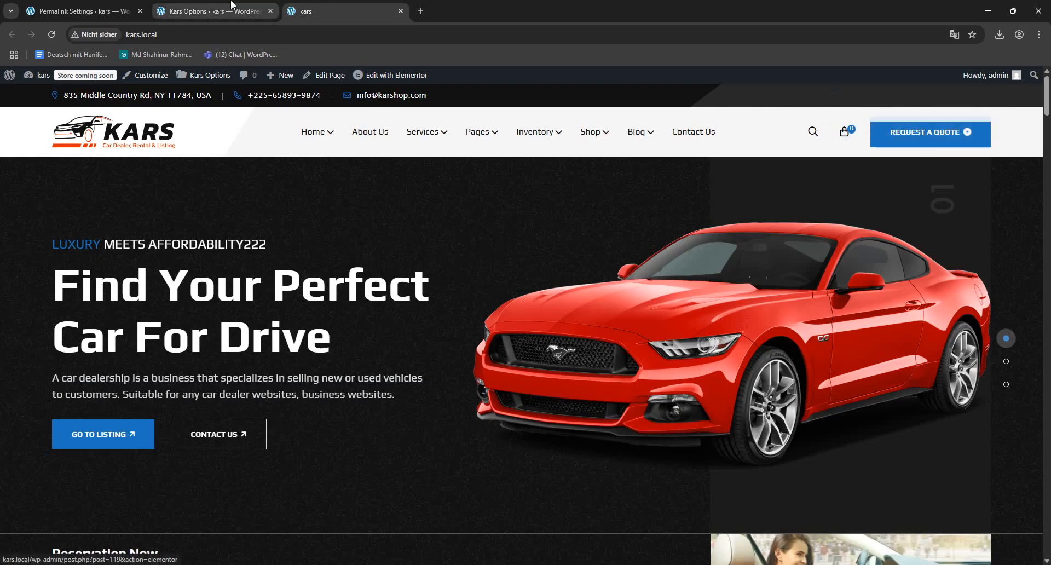
- Shorten the header's Button URL to /add-listing/, save the settings, and switch briefly to the homepage and back
left_click(213, 11)
left_click(535, 483)
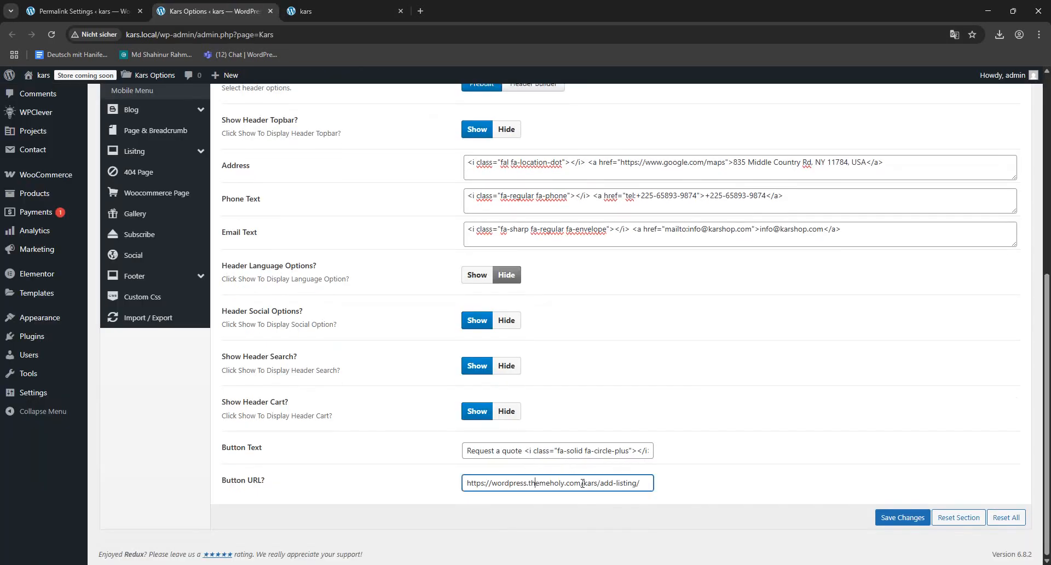
left_click_drag(598, 483, 120, 468)
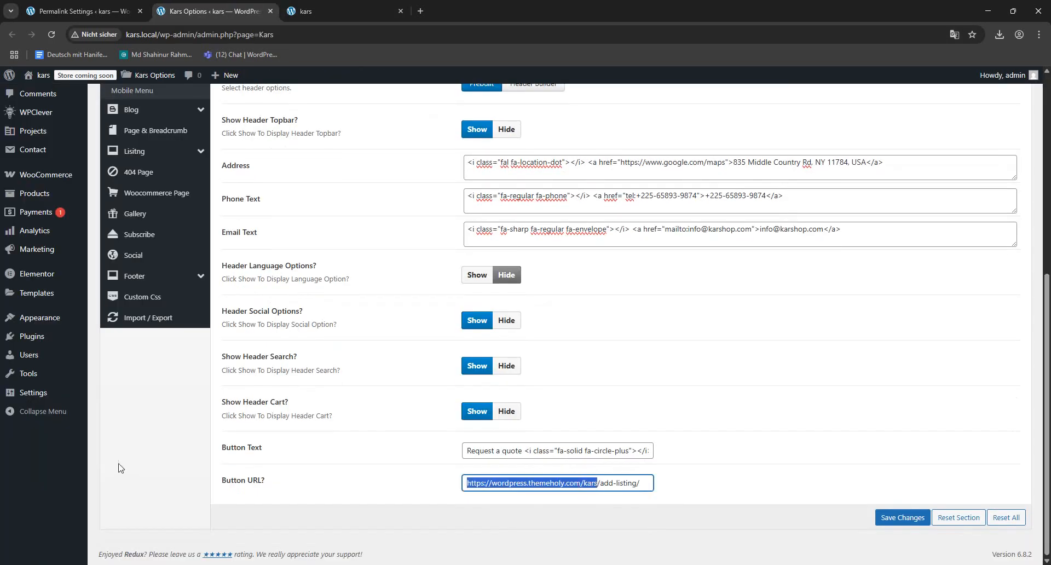
key("BackSpace")
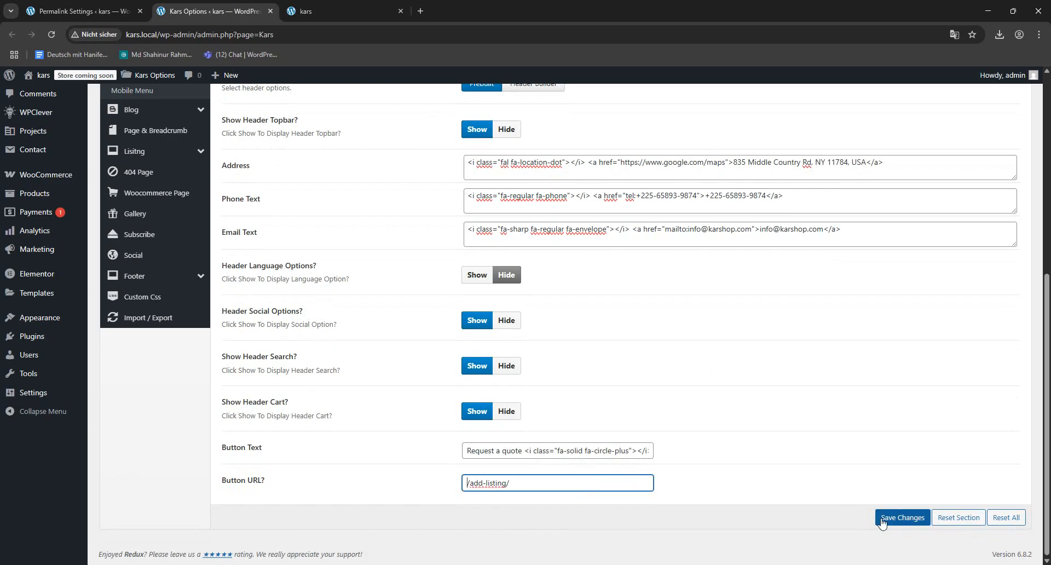
left_click(882, 518)
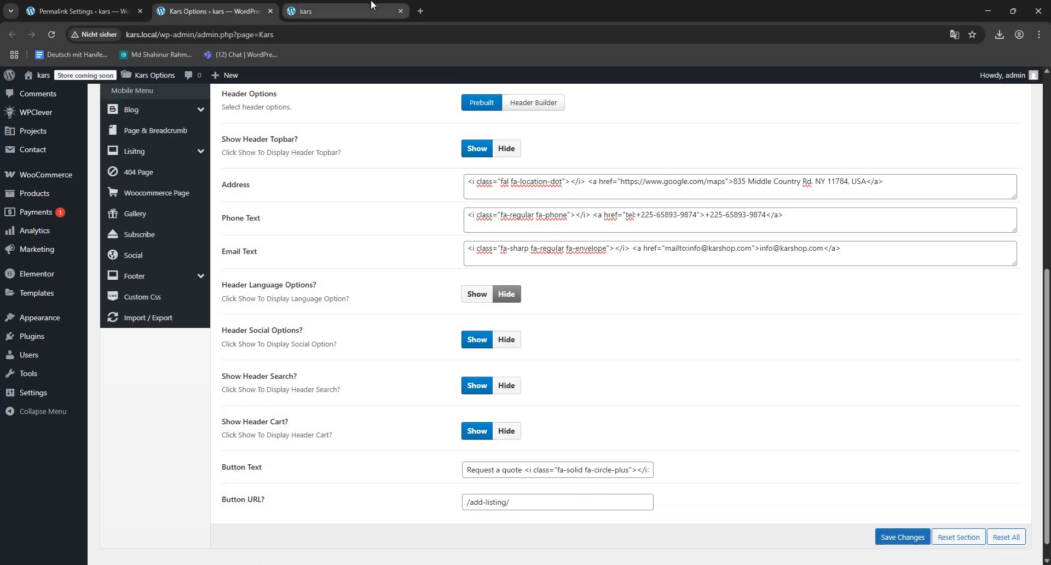
left_click(340, 11)
left_click(243, 6)
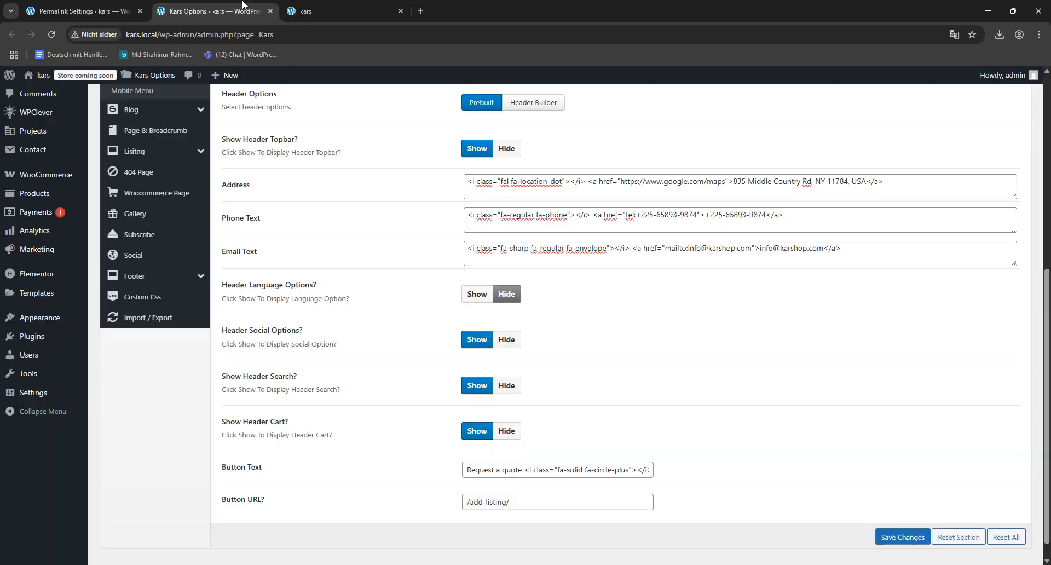
- Open the Header Logo settings to review them, followed by the Header Style settings
scroll(367, 296, "up", 6)
scroll(368, 296, "down", 2)
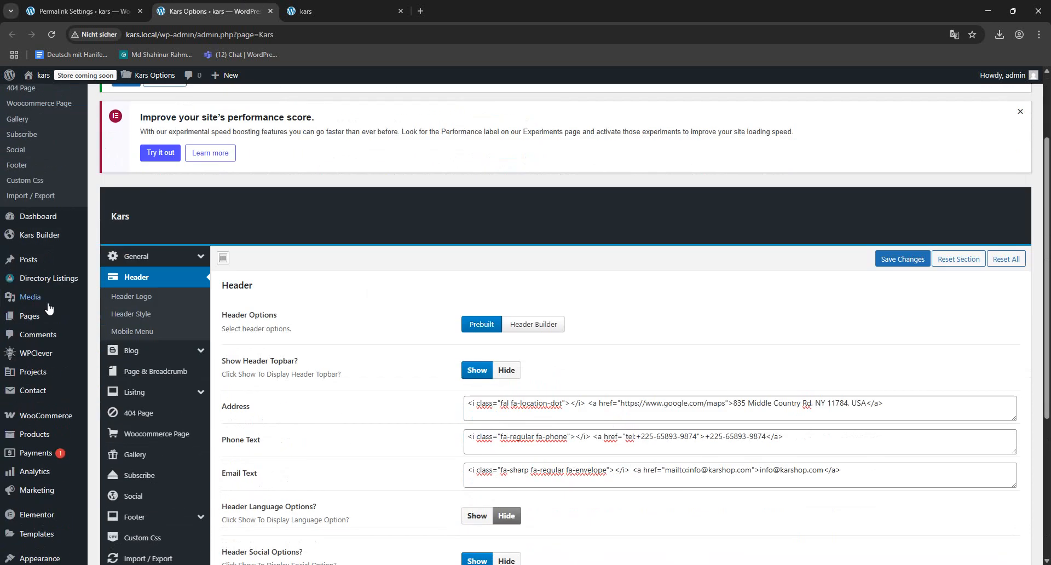
mouse_move(46, 302)
left_click(132, 300)
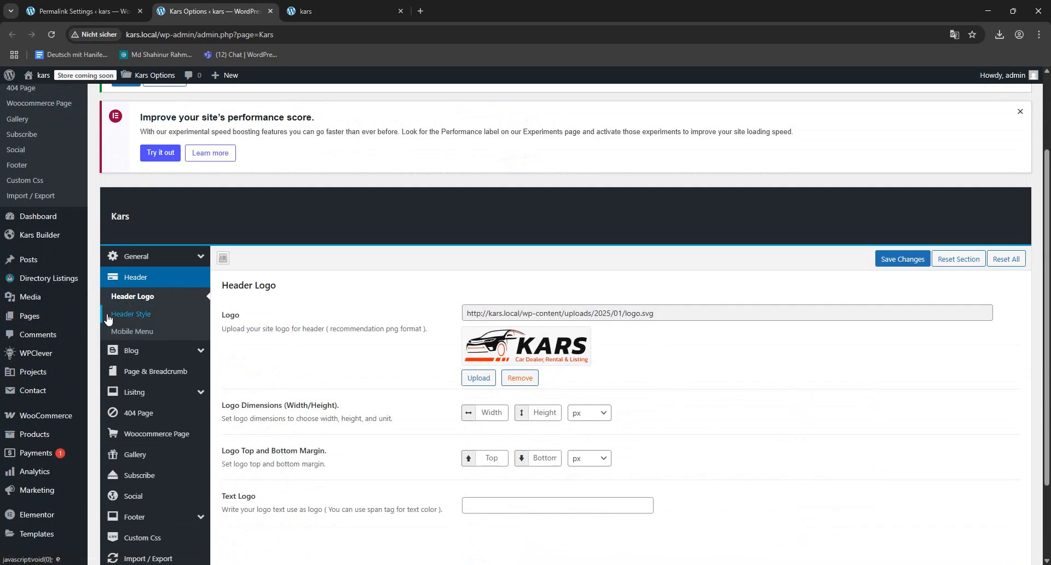
left_click(131, 313)
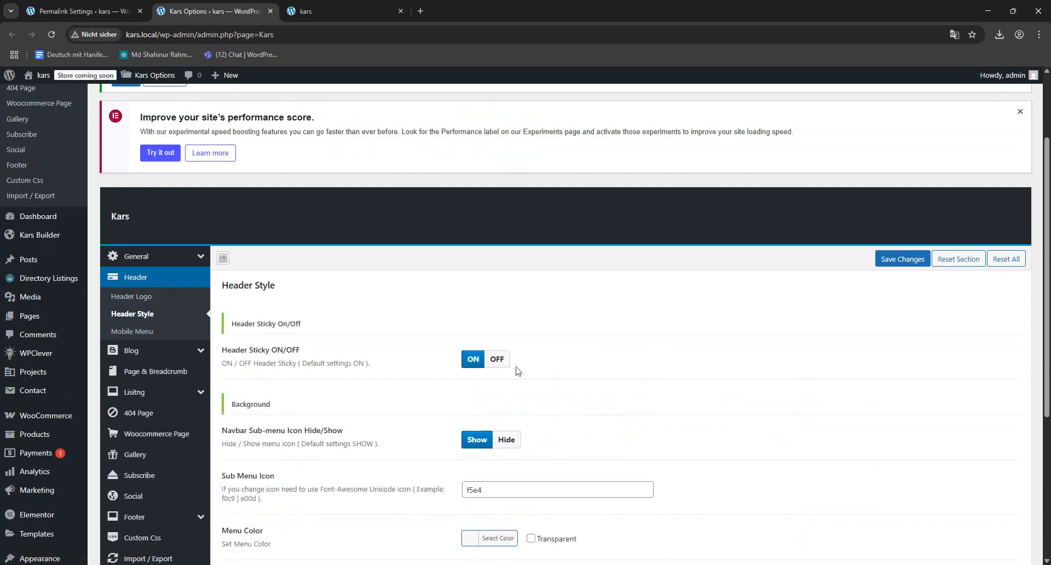
- Reload the homepage and examine how the sticky header behaves further down the page
left_click(342, 12)
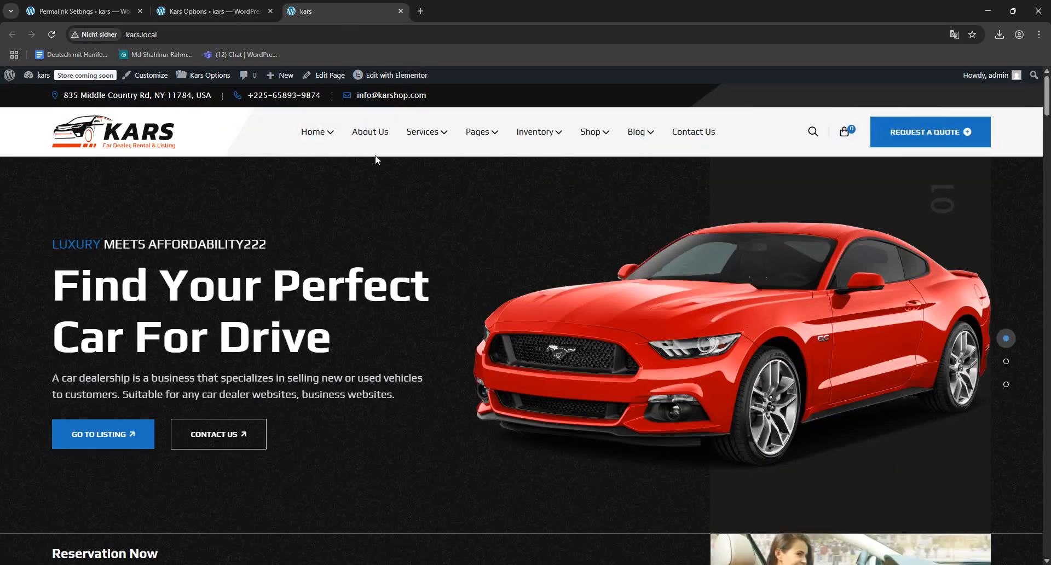
key("F5")
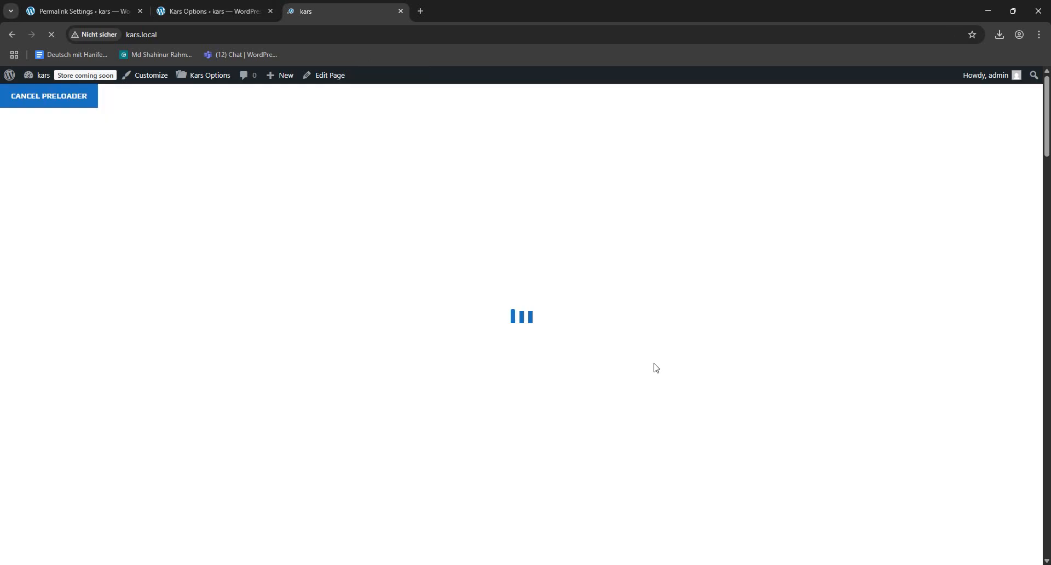
scroll(575, 342, "down", 7)
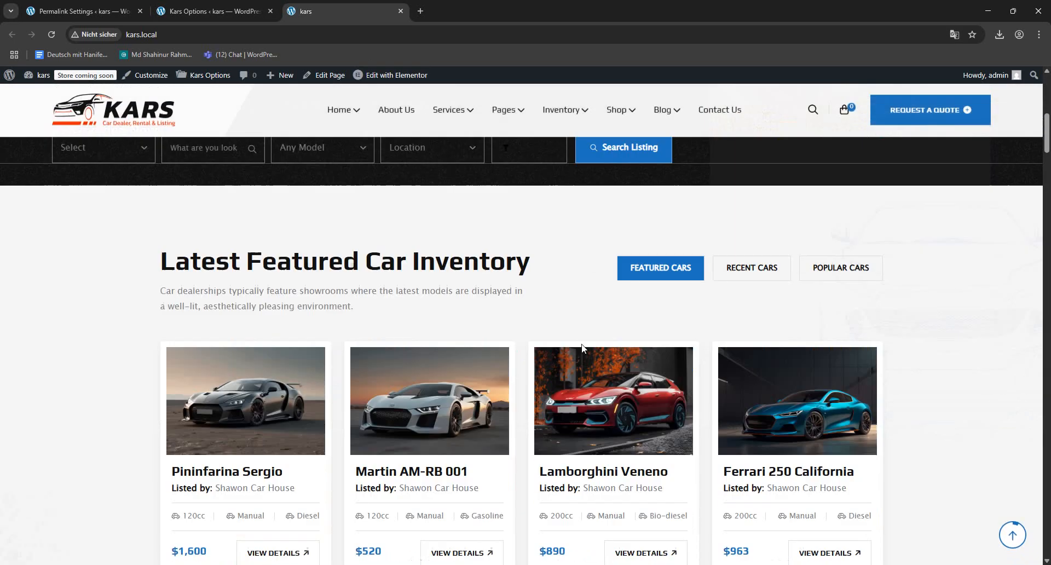
scroll(581, 345, "down", 5)
- Set Header Sticky to OFF, save the settings, and reload the homepage to check the header further down the page
left_click(243, 5)
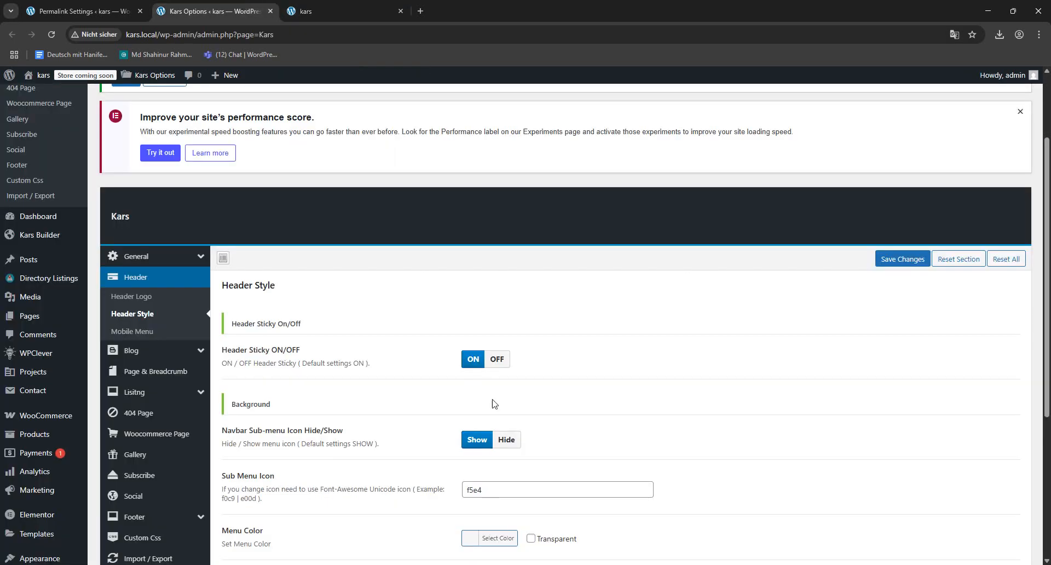
left_click(507, 363)
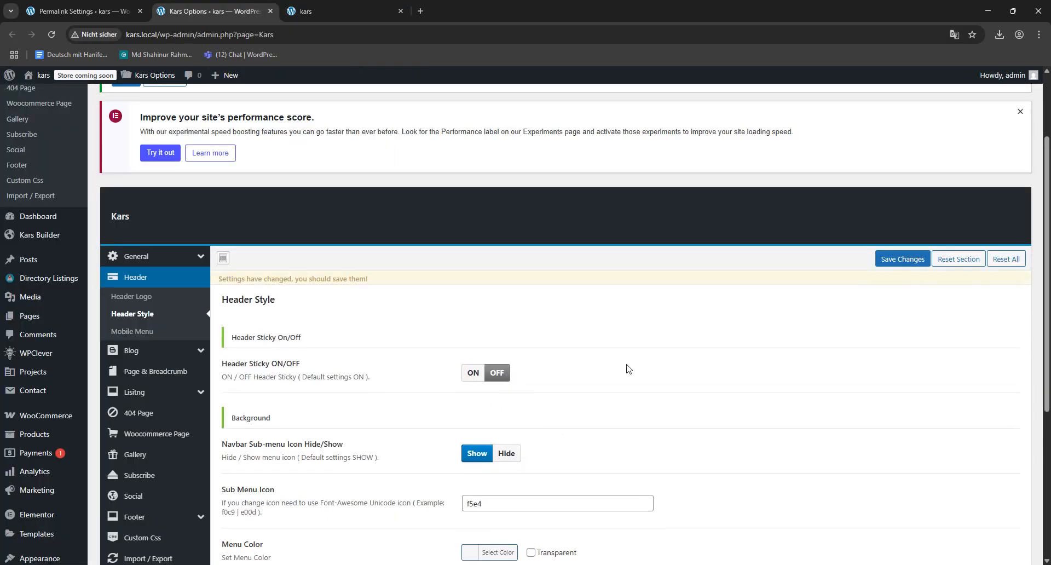
left_click(897, 260)
left_click(310, 6)
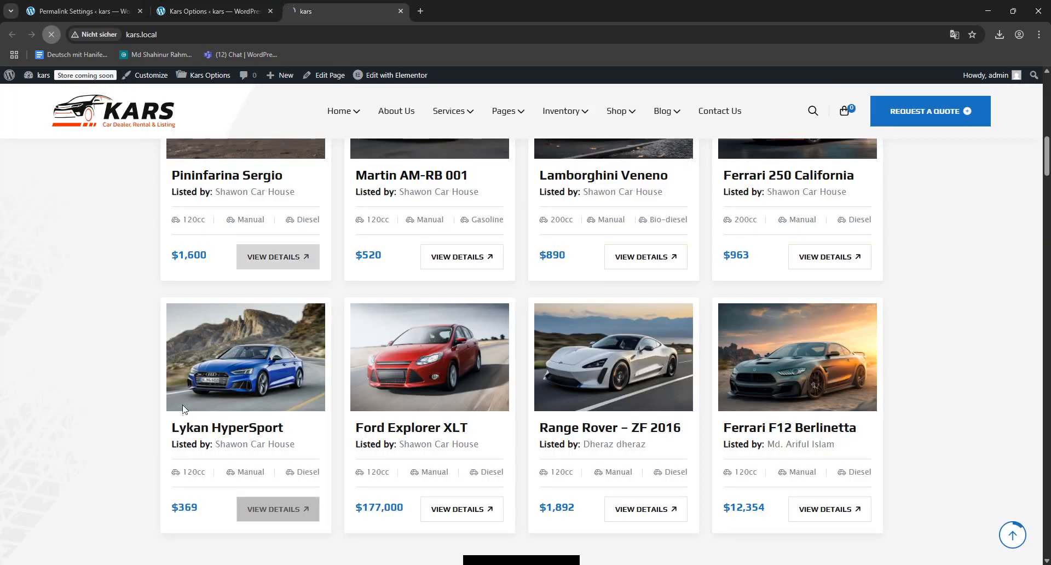
key("F5")
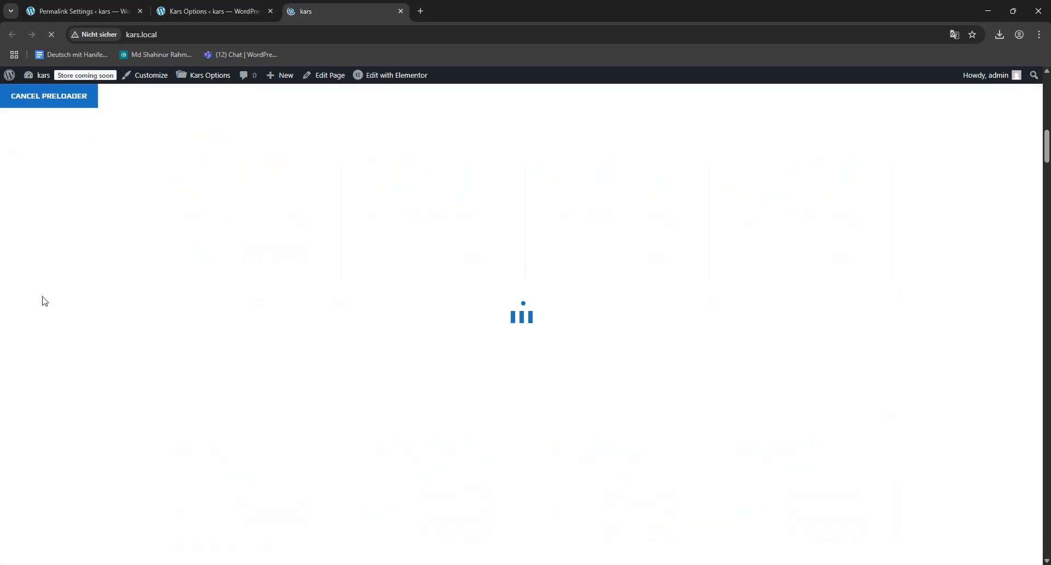
scroll(924, 382, "down", 6)
scroll(926, 382, "up", 5)
scroll(923, 382, "up", 5)
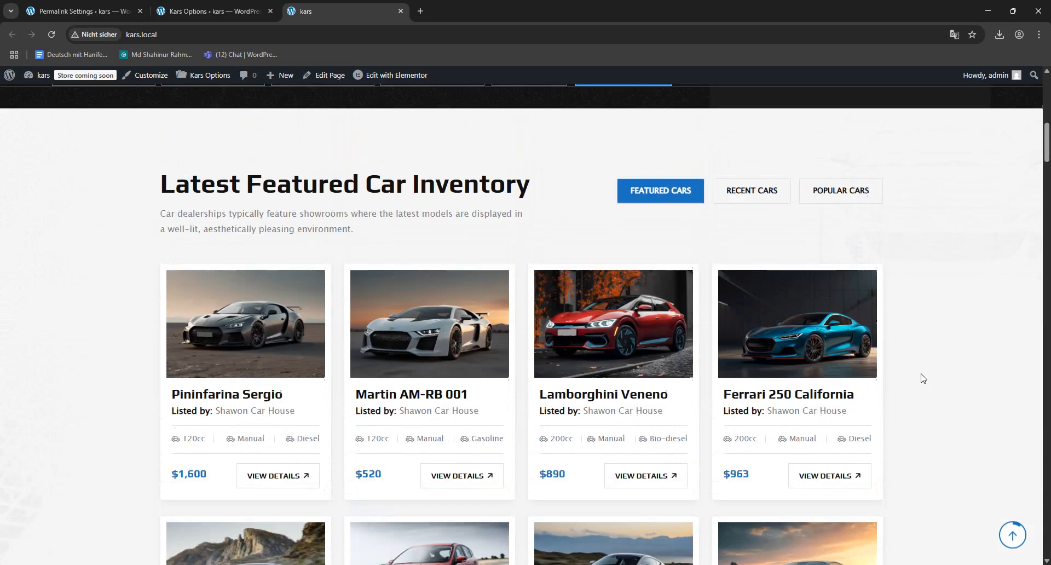
scroll(941, 389, "down", 4)
- Set Header Sticky back to ON, save the settings, and return to the top of the homepage
left_click(208, 7)
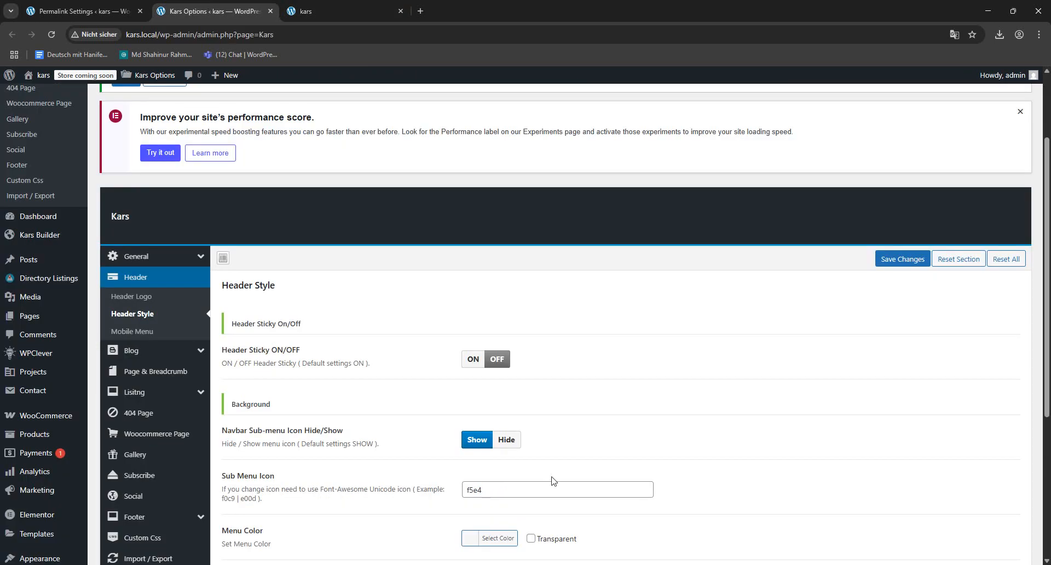
left_click(473, 362)
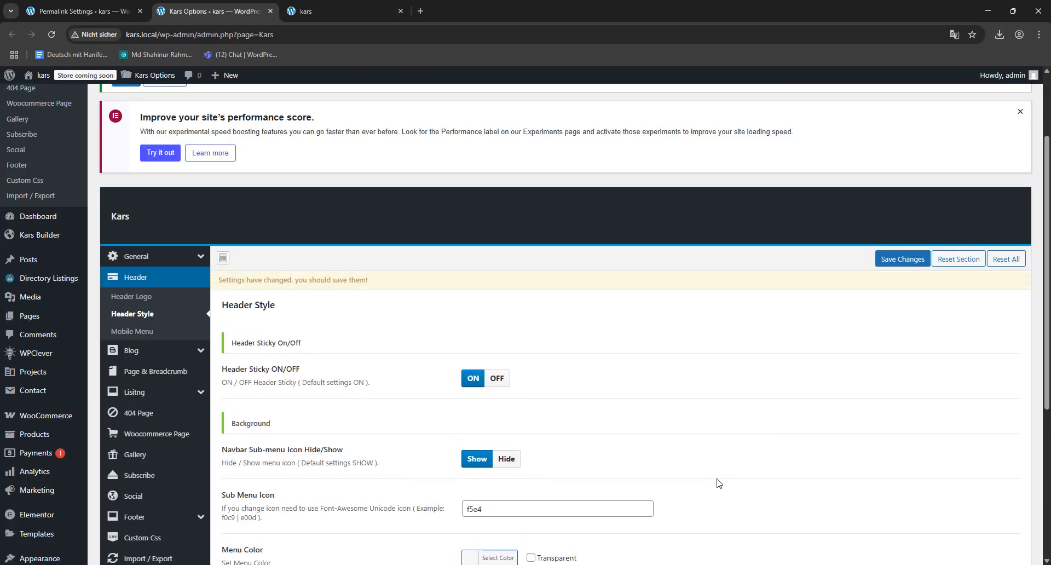
scroll(268, 440, "down", 2)
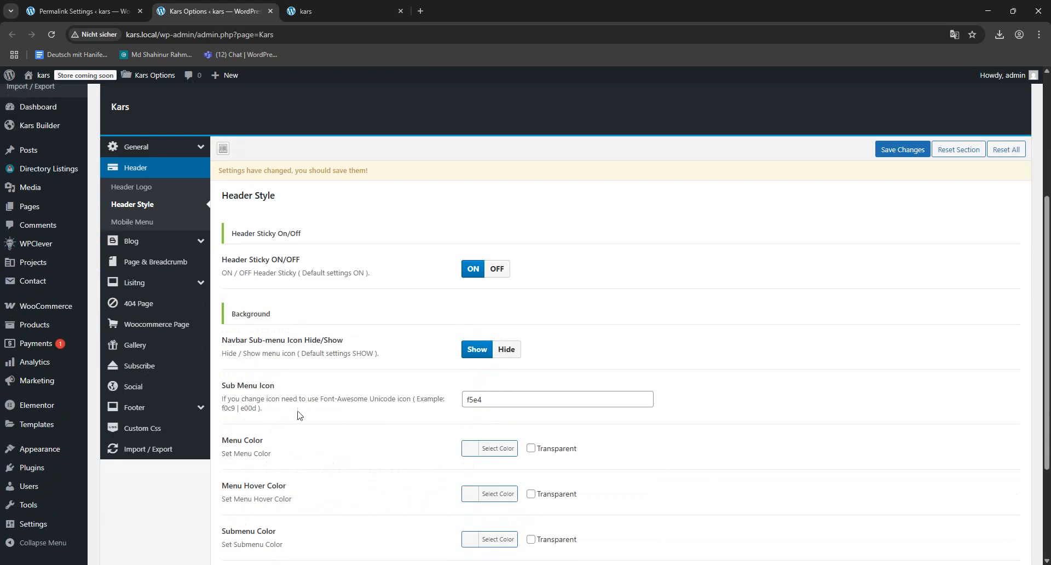
left_click(903, 149)
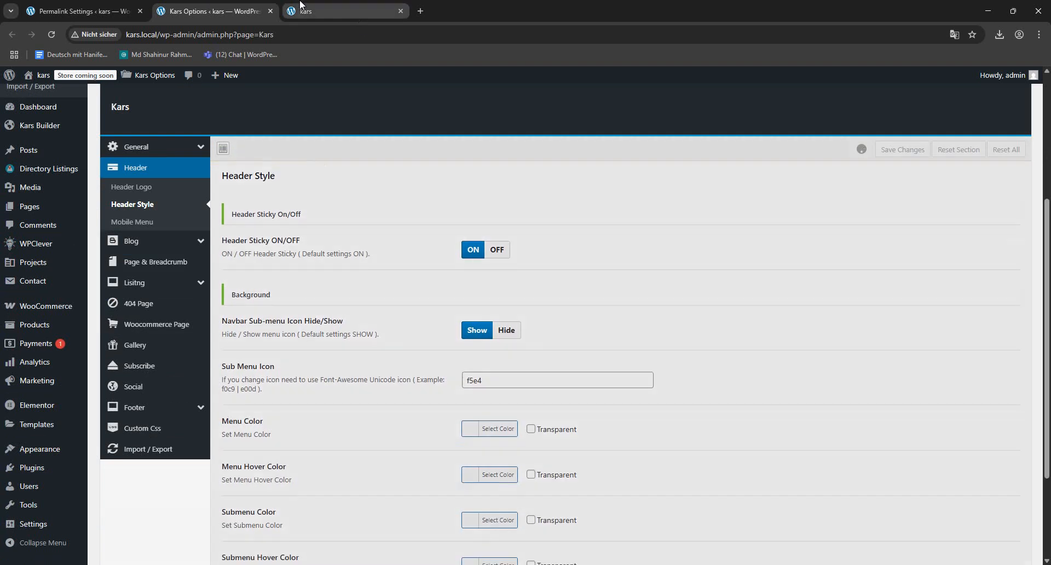
left_click(307, 11)
scroll(596, 304, "up", 10)
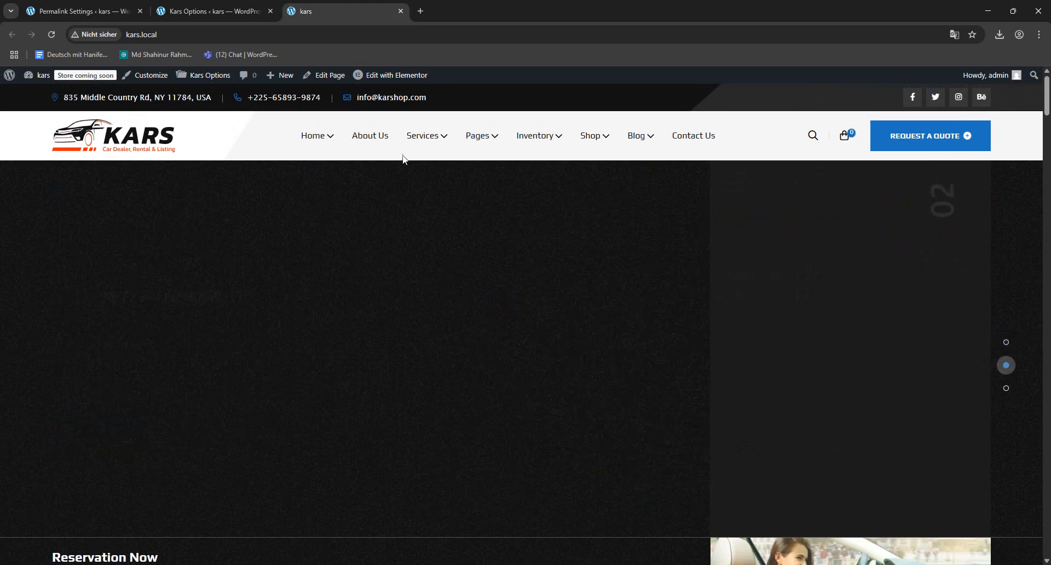
- Set the Sub Menu Icon to f0c9, save the settings, and reload the homepage to check the Services submenu
mouse_move(443, 129)
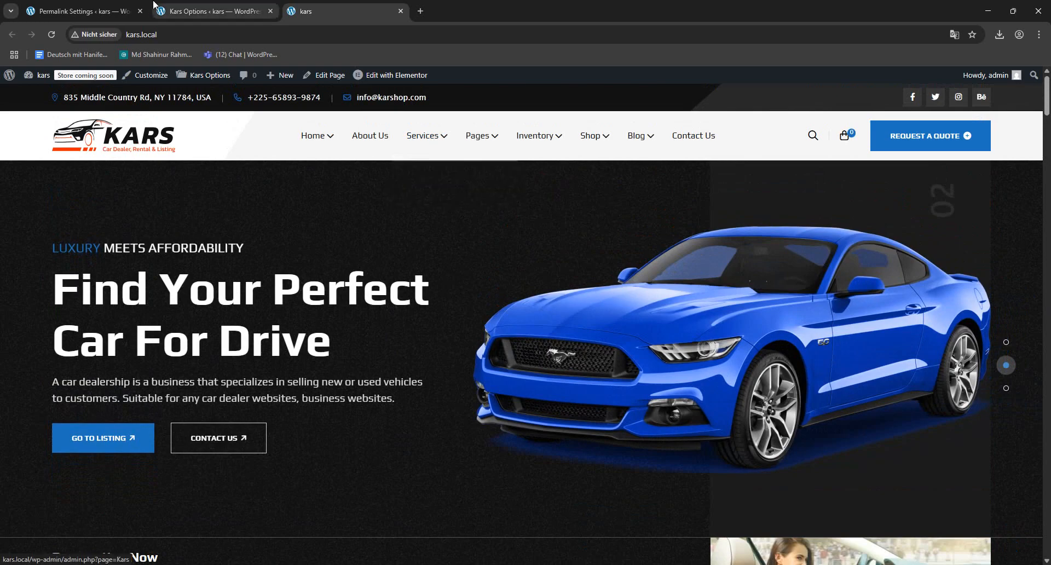
left_click(195, 12)
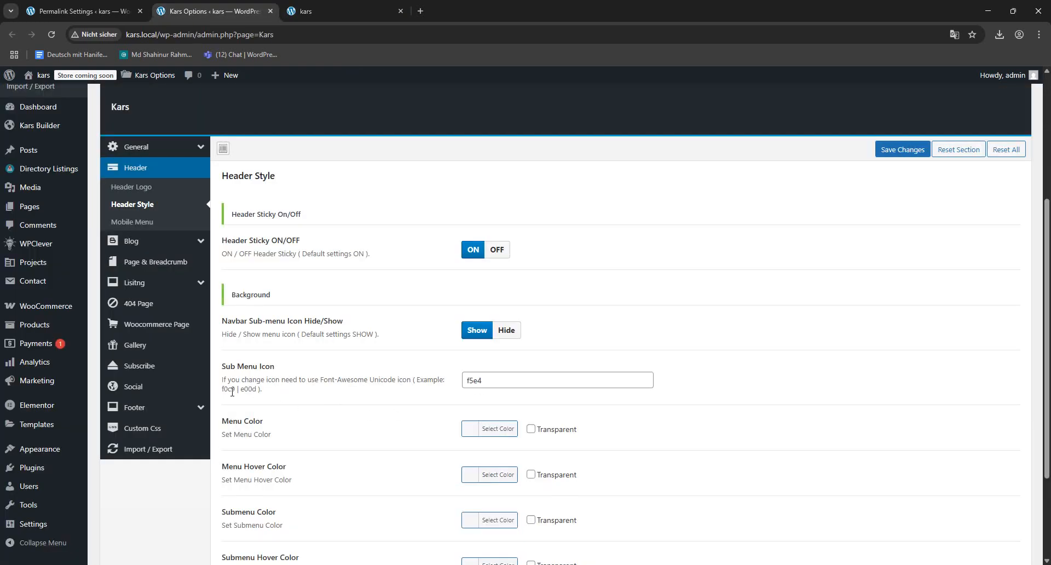
double_click(489, 377)
type("f0c9")
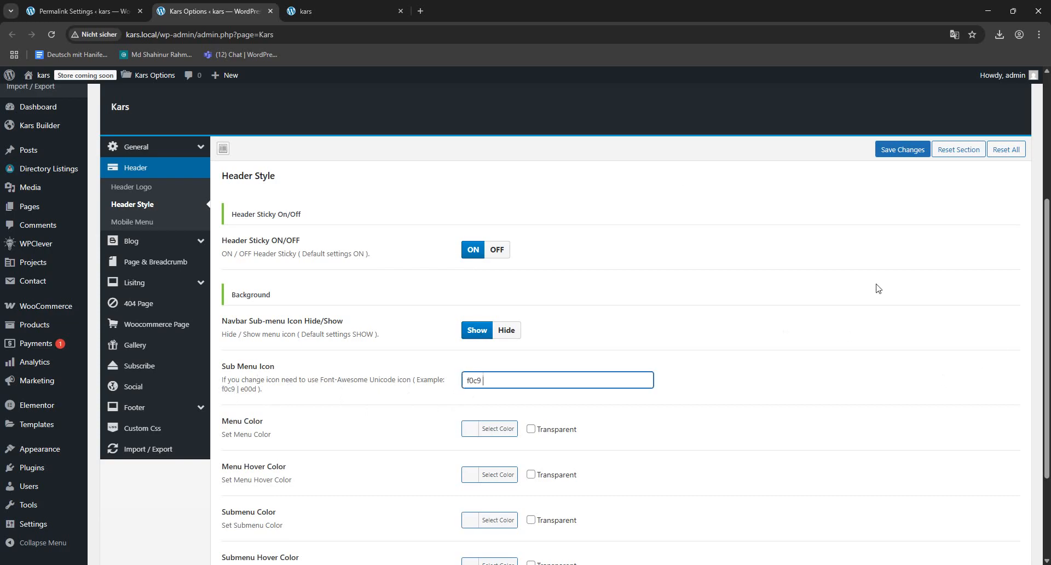
left_click(886, 152)
left_click(339, 11)
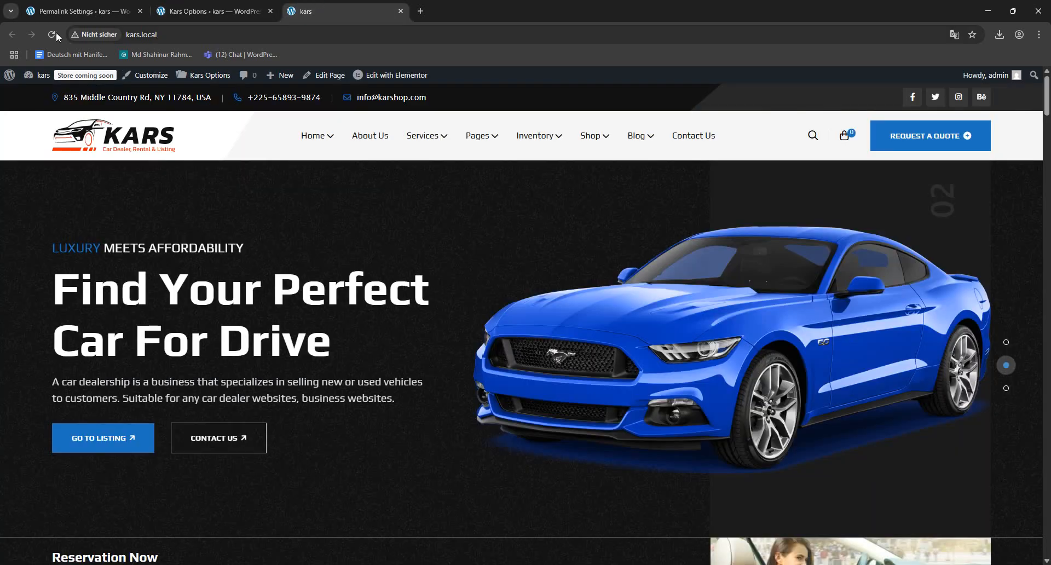
left_click(49, 35)
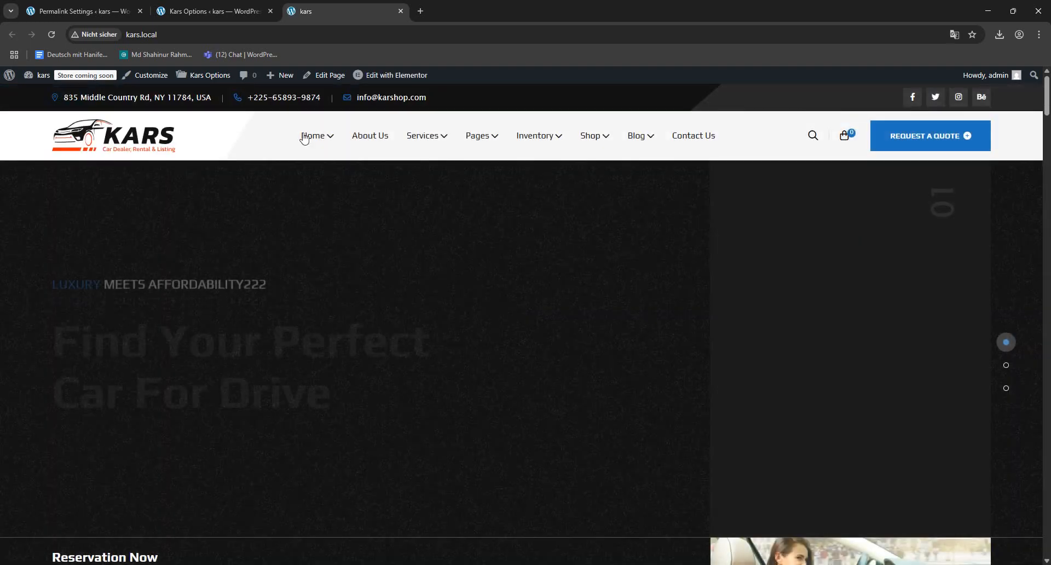
mouse_move(425, 136)
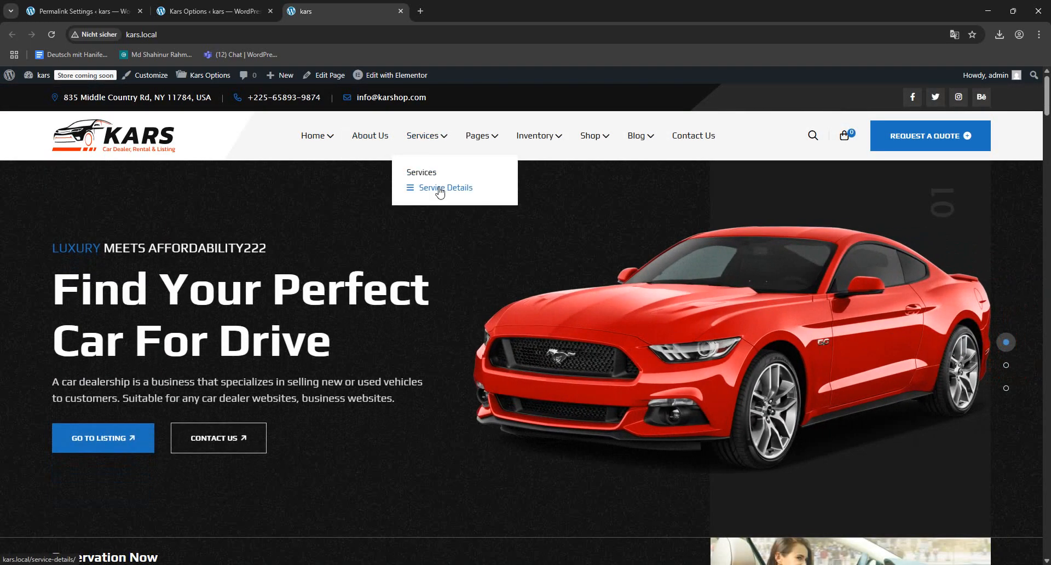
- Review the remaining Header Style options and open the Mobile Menu settings
left_click(214, 11)
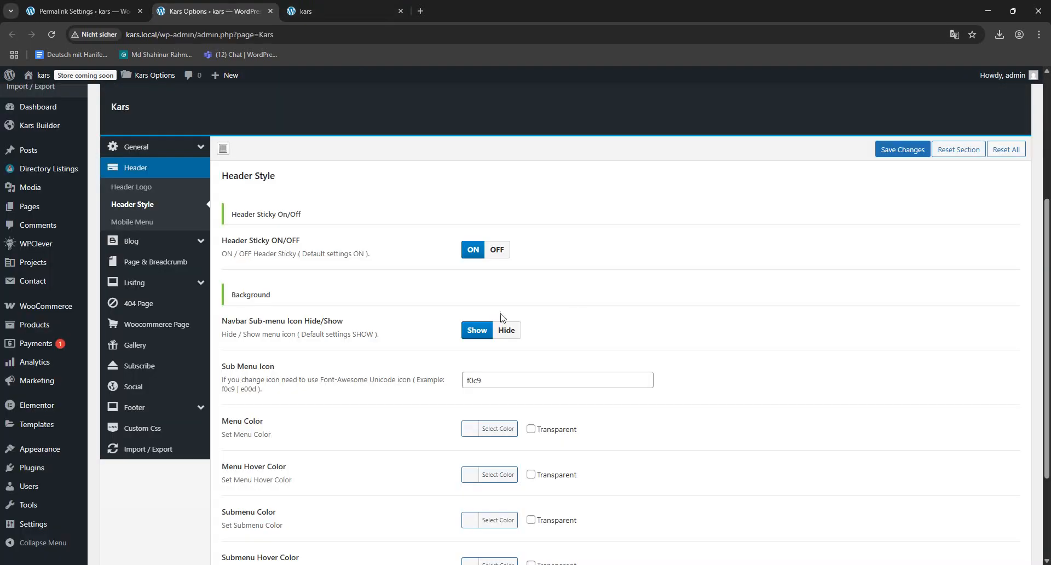
scroll(501, 316, "down", 3)
scroll(558, 410, "up", 6)
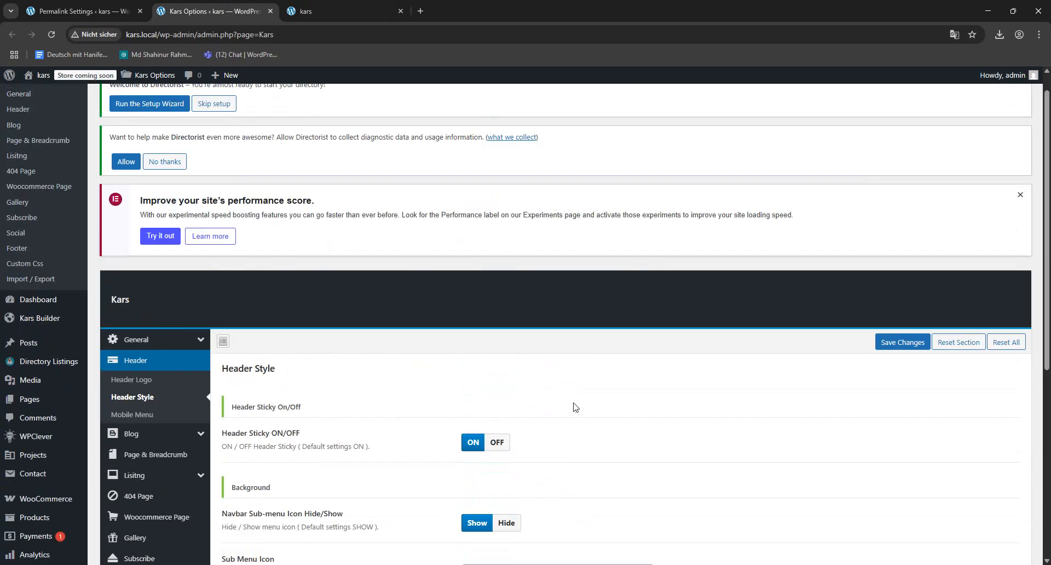
scroll(575, 407, "down", 3)
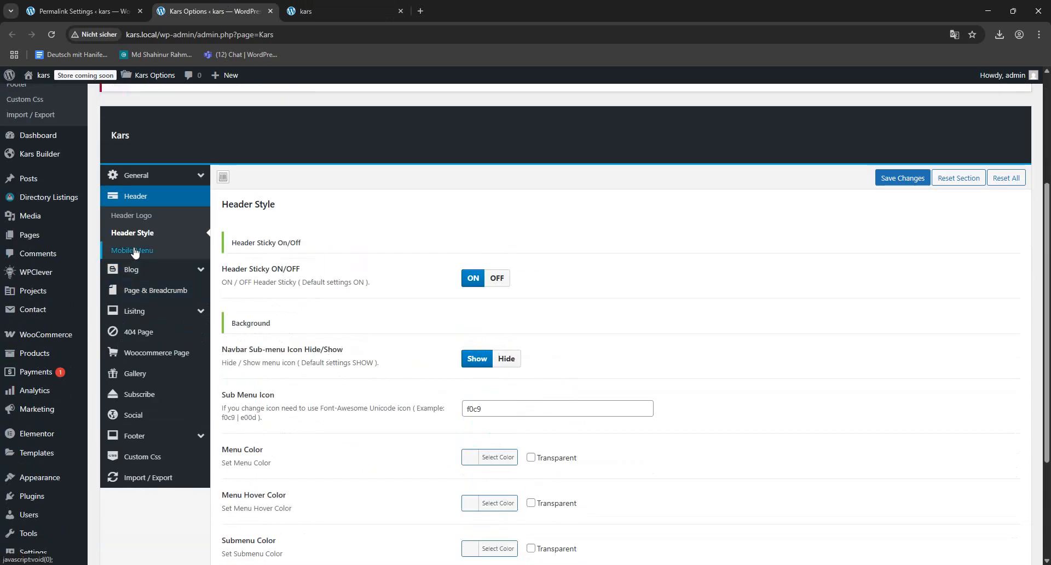
left_click(135, 251)
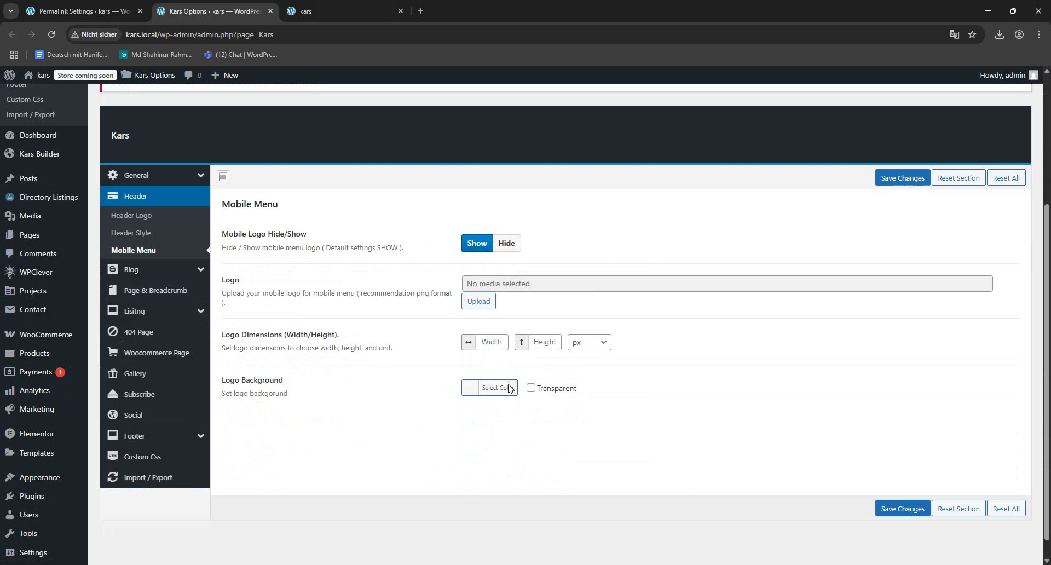
- Open the theme's Blog settings, and view the site's Blog page to examine its layout and sidebar
left_click(140, 275)
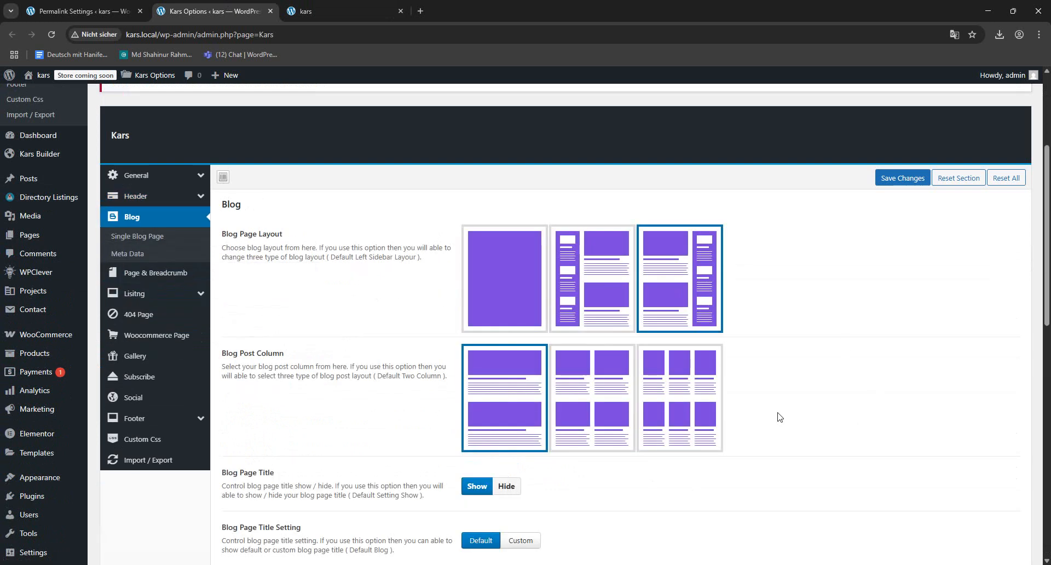
left_click(372, 13)
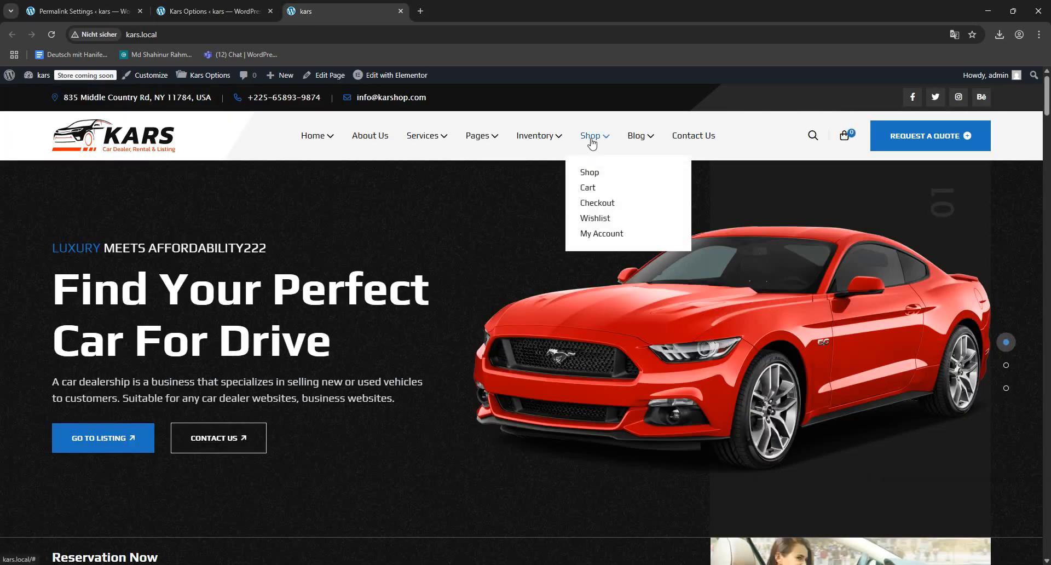
mouse_move(635, 145)
left_click(638, 170)
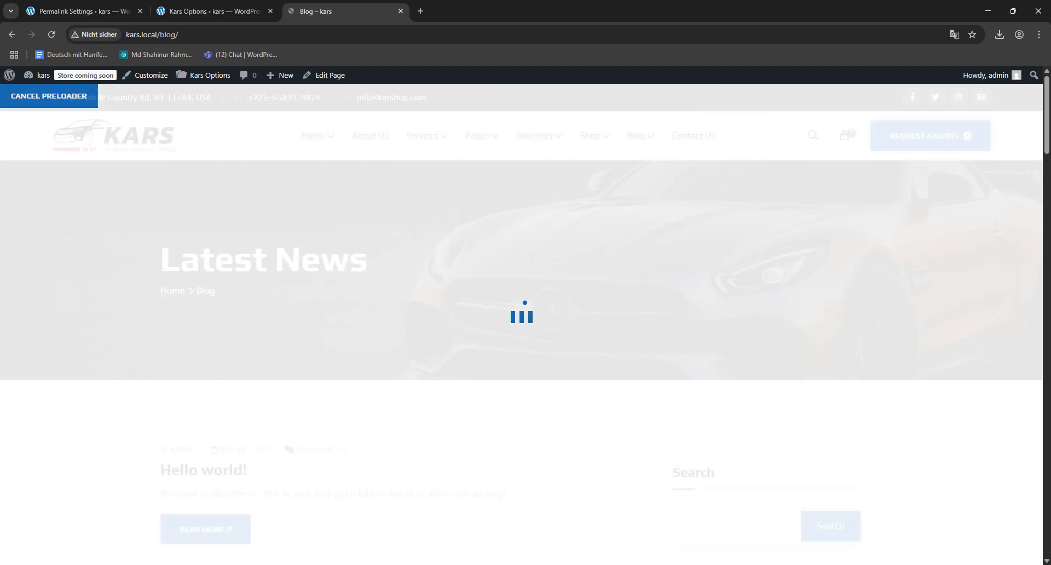
scroll(764, 230, "down", 5)
scroll(475, 335, "down", 15)
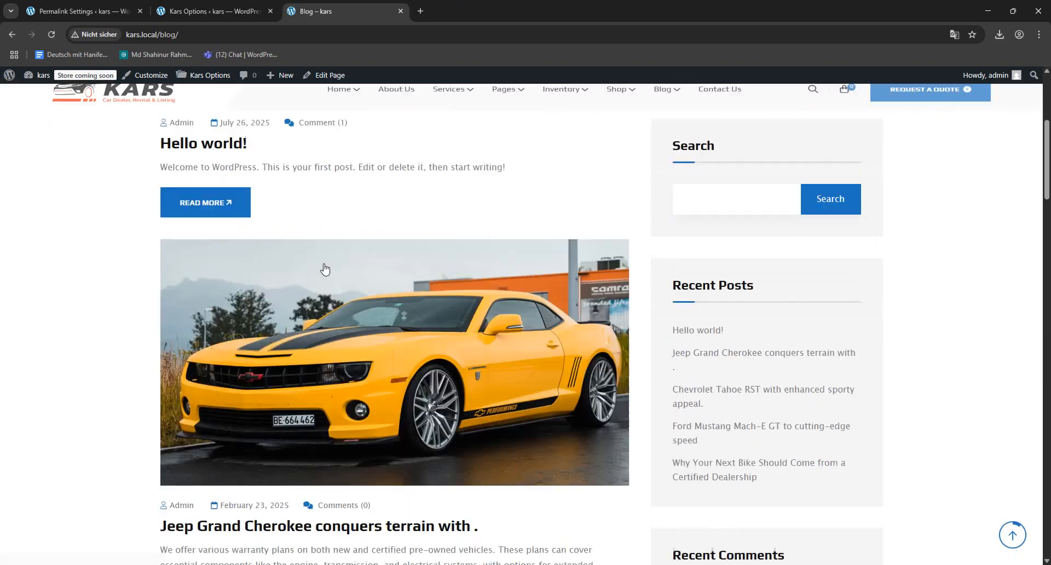
- Examine the post list, featured images and sidebar widgets on the Blog page
scroll(438, 304, "up", 8)
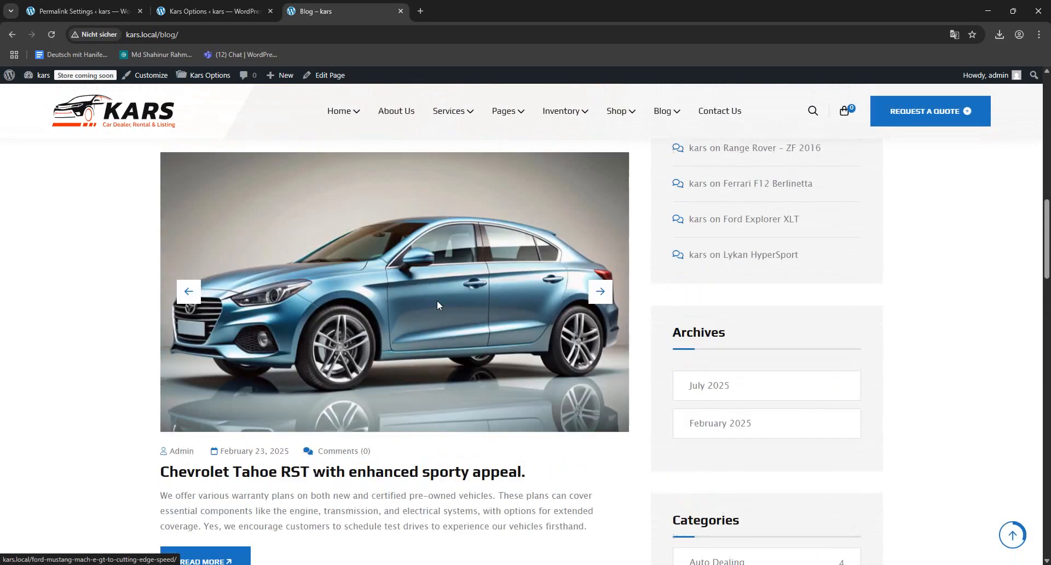
scroll(484, 318, "up", 8)
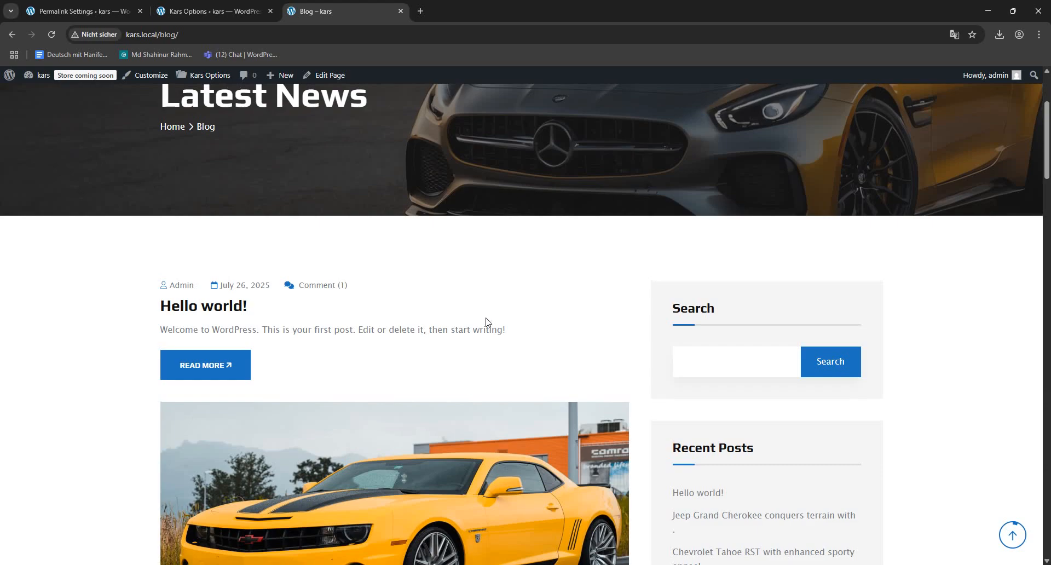
scroll(438, 296, "down", 5)
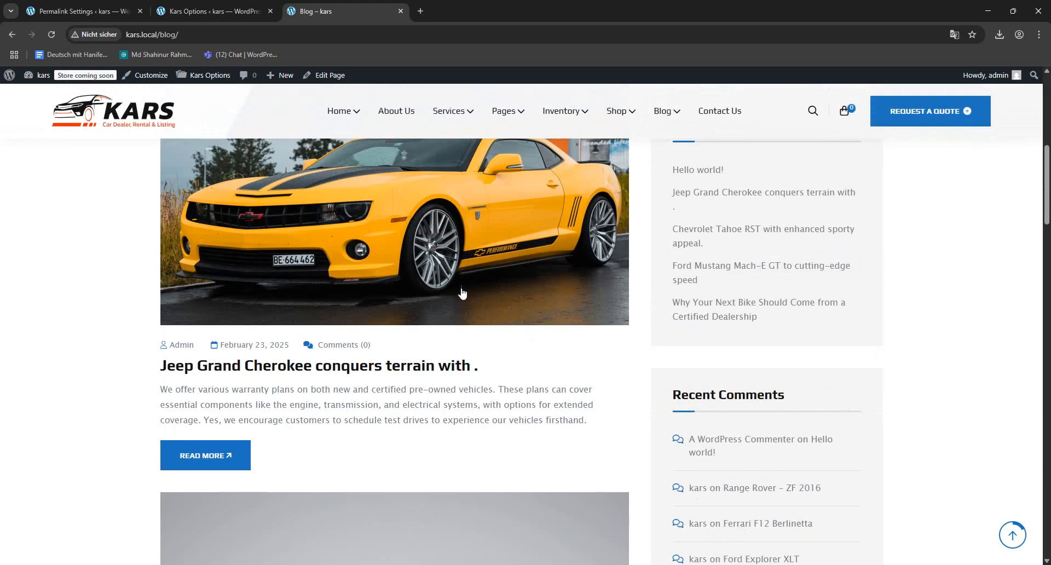
scroll(464, 295, "up", 4)
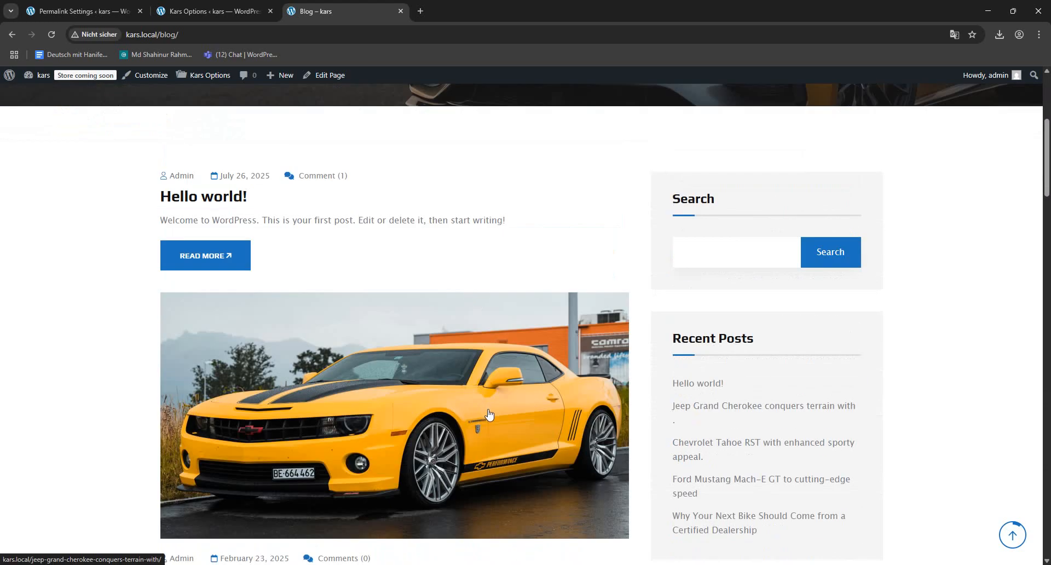
scroll(438, 324, "down", 5)
scroll(432, 329, "up", 2)
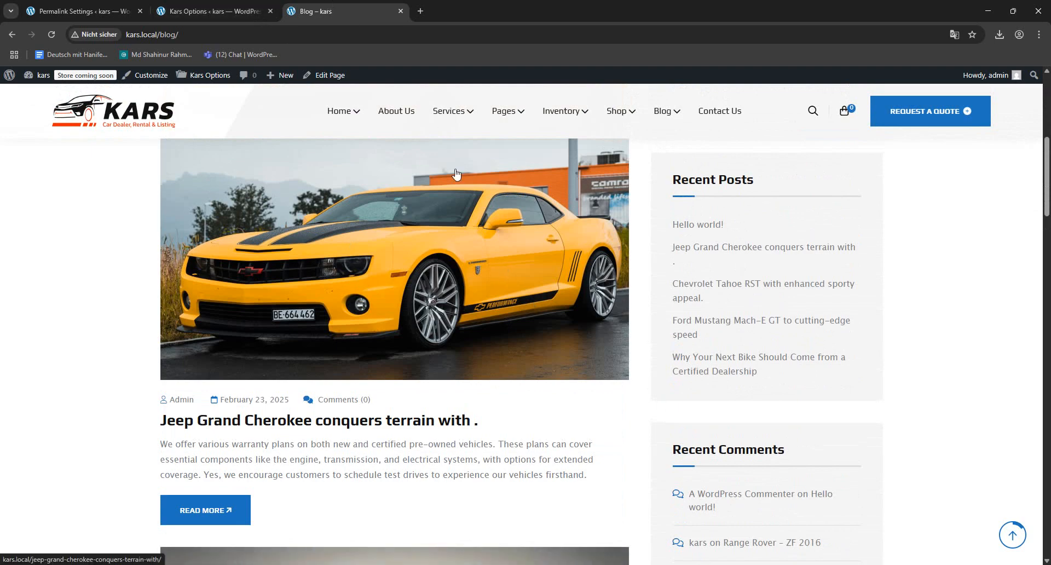
- Open the list of all posts in the WordPress admin and move the "Hello world!" post to the Trash
left_click(110, 14)
mouse_move(36, 173)
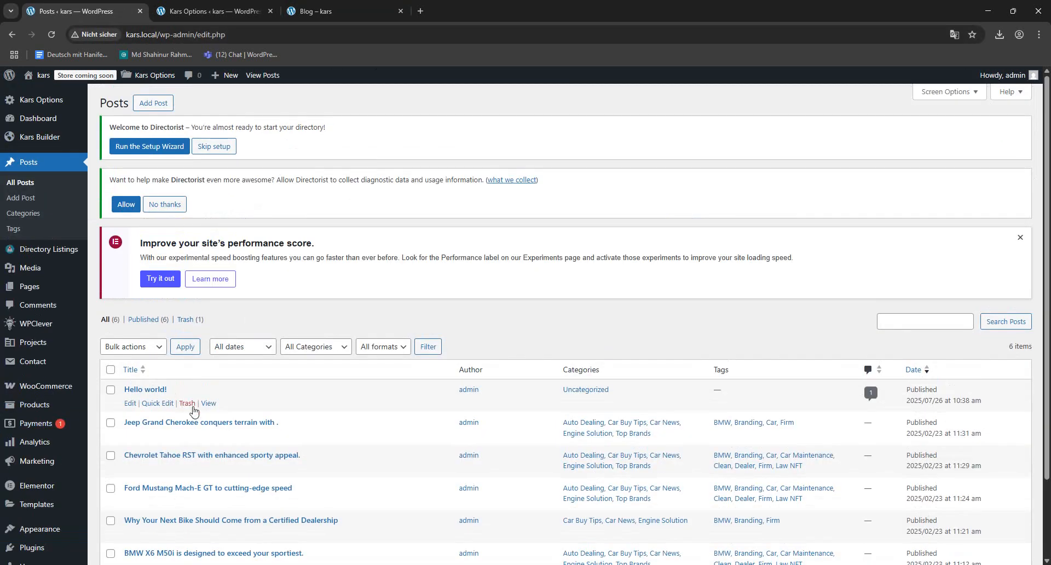
left_click(187, 404)
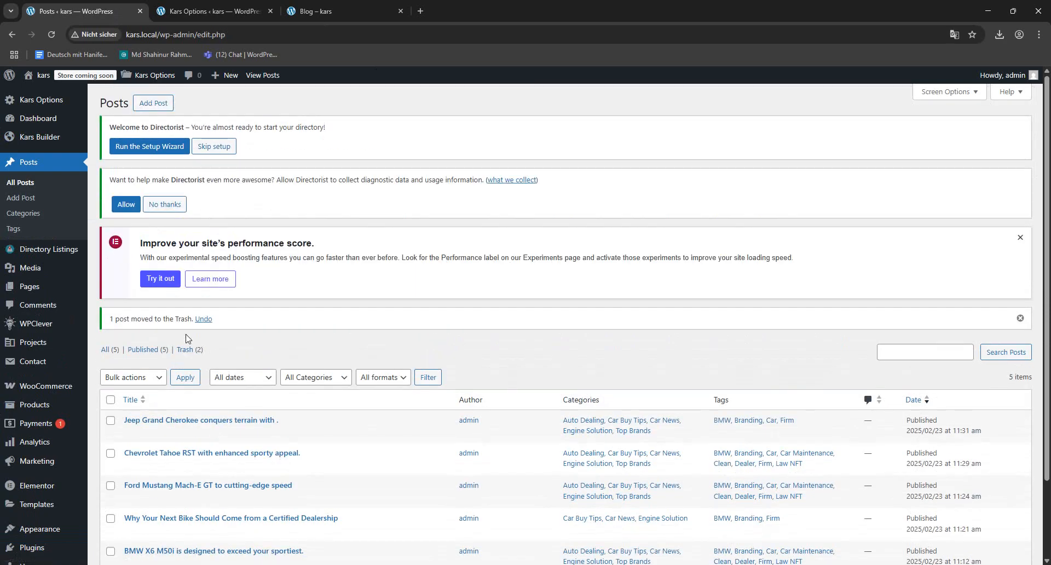
- Permanently delete all "Hello world!" posts from the Trash and return to the list of all posts
left_click(186, 353)
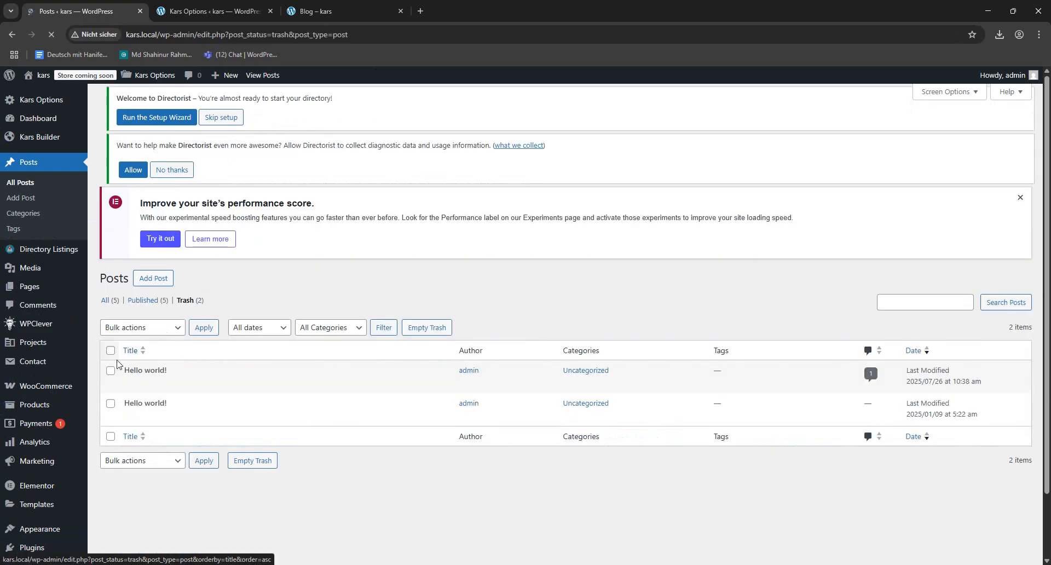
left_click(109, 354)
left_click(289, 330)
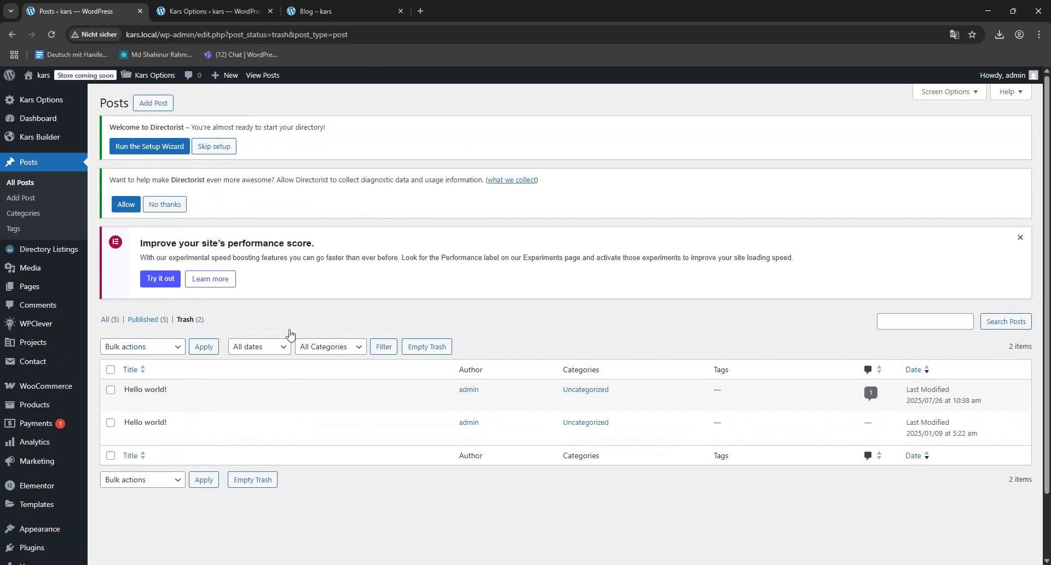
left_click(112, 372)
left_click(145, 349)
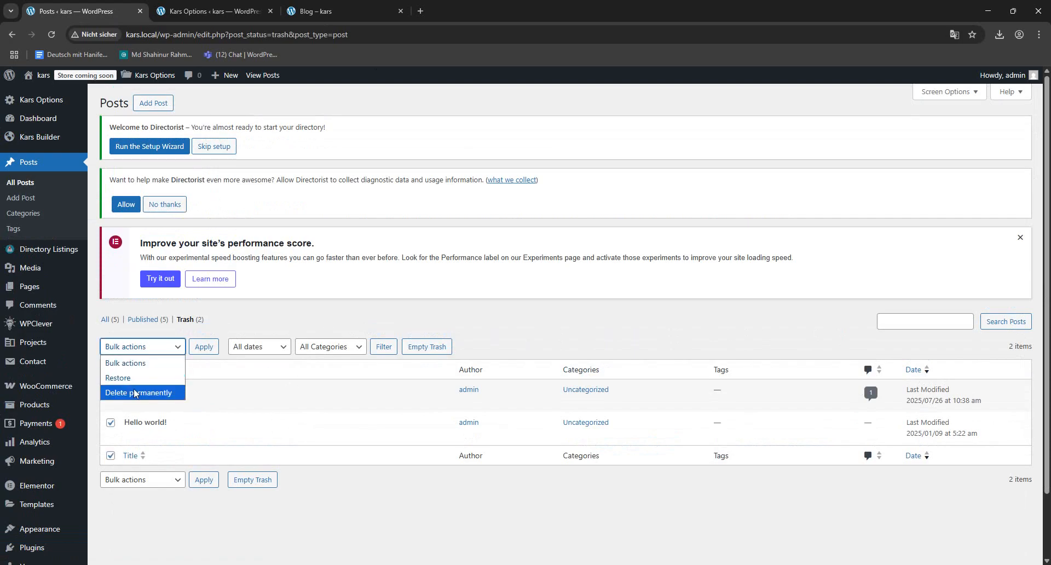
left_click(159, 390)
left_click(204, 346)
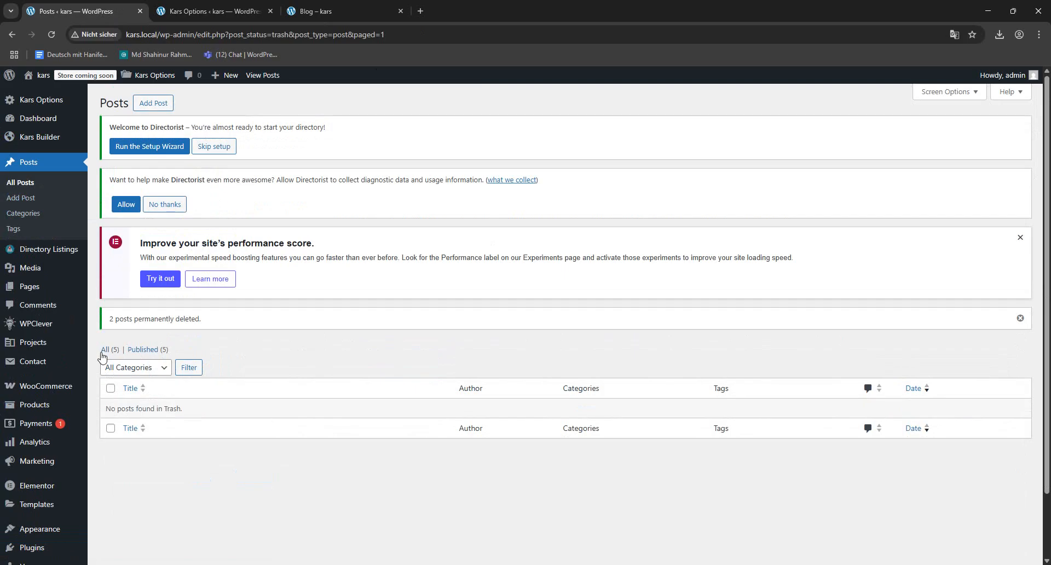
left_click(105, 349)
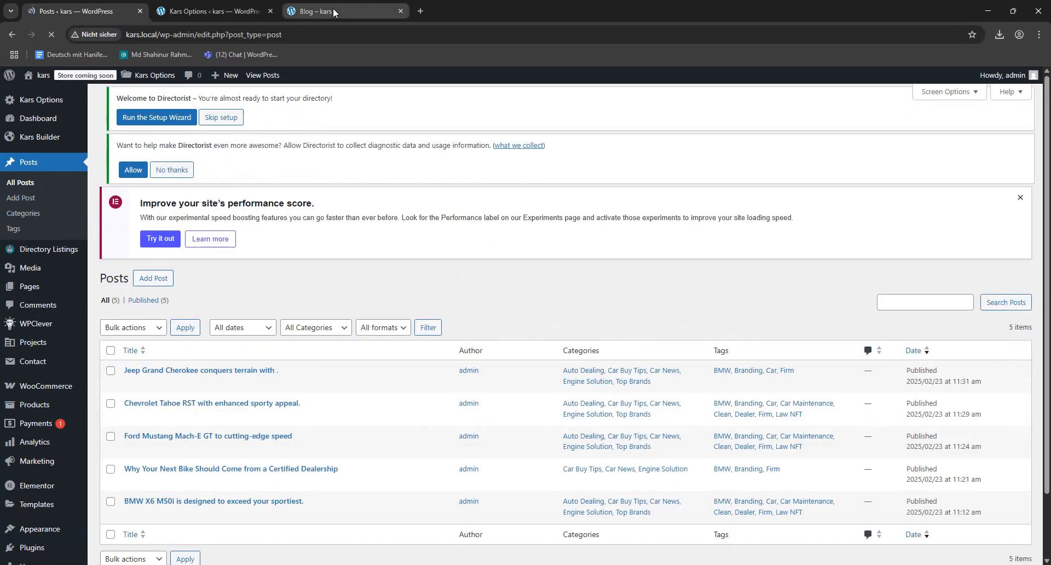
- Reload the site's Blog page and check its post list and Recent Posts widget
left_click(332, 8)
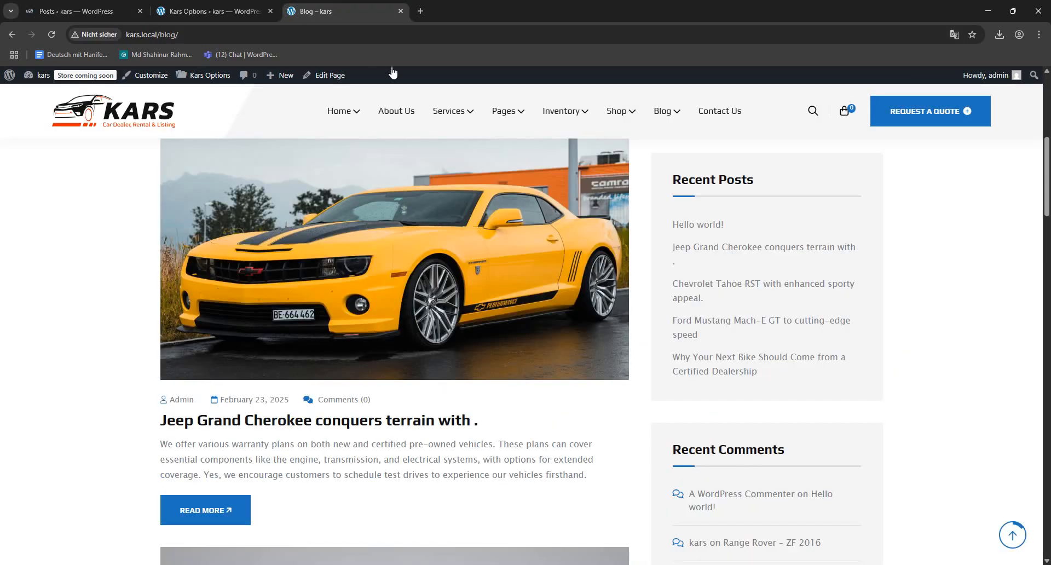
left_click(51, 34)
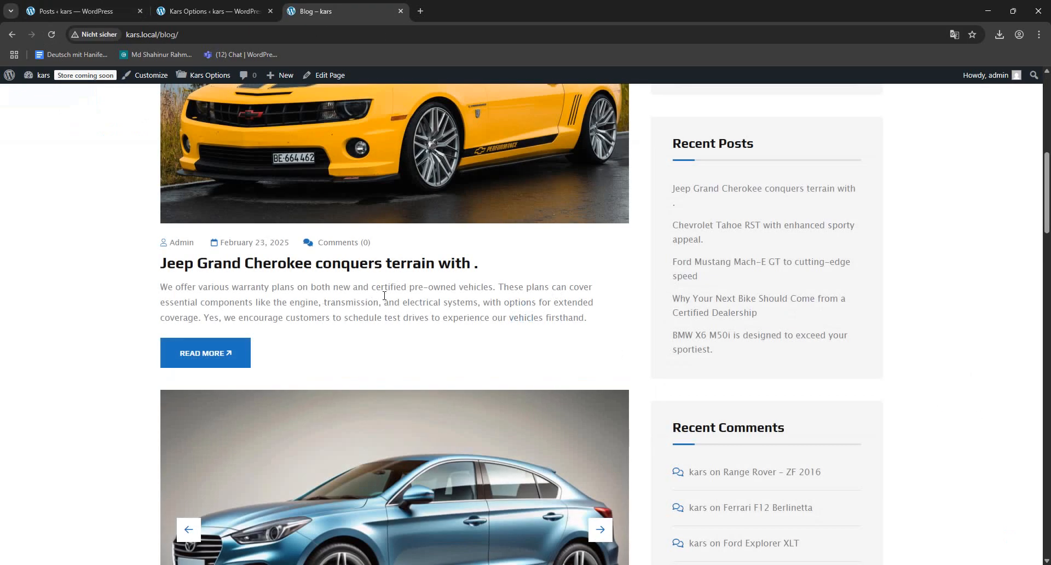
scroll(427, 279, "up", 4)
scroll(419, 279, "down", 4)
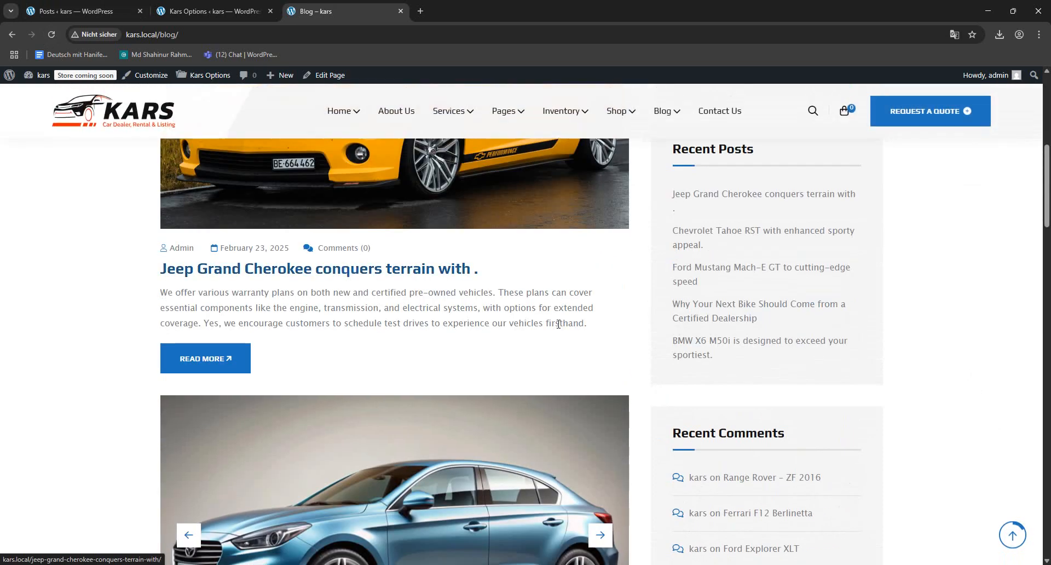
scroll(411, 268, "up", 4)
scroll(384, 306, "down", 4)
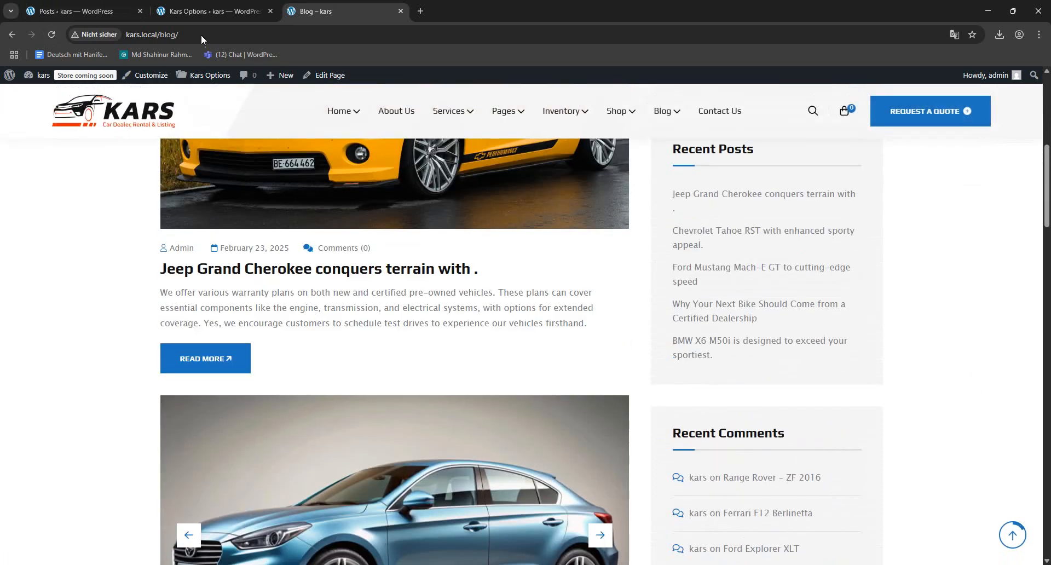
- Compare the Blog Page Layout and Blog Post Column settings with the sidebar arrangement on the Blog page
left_click(219, 10)
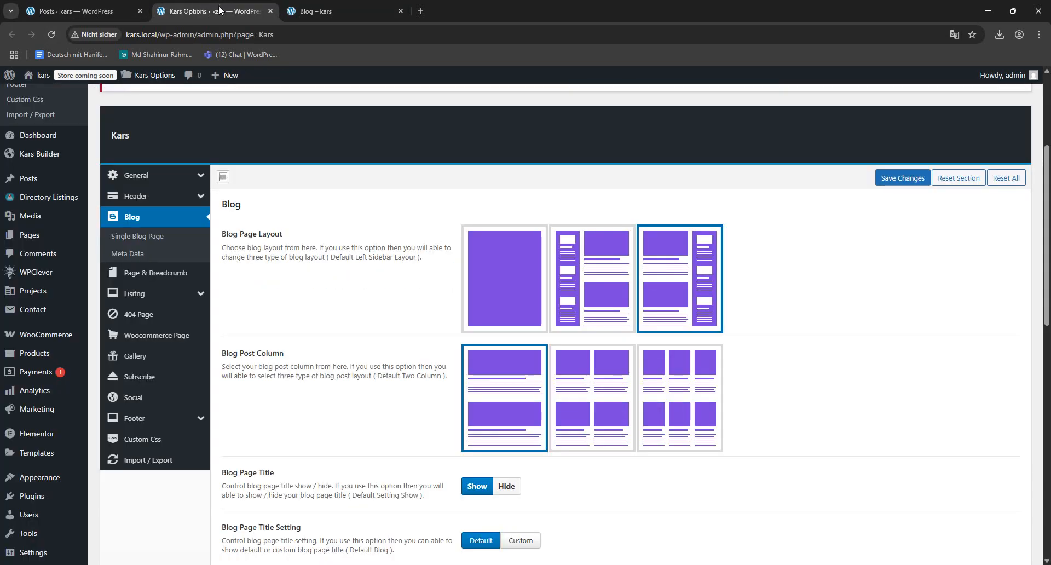
scroll(429, 303, "down", 3)
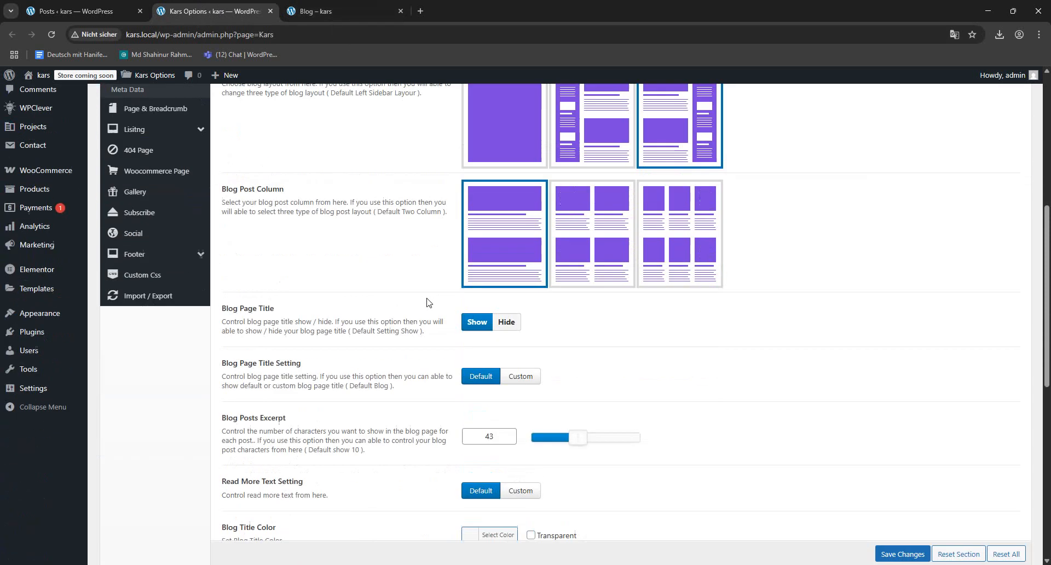
scroll(427, 301, "up", 5)
scroll(724, 374, "down", 1)
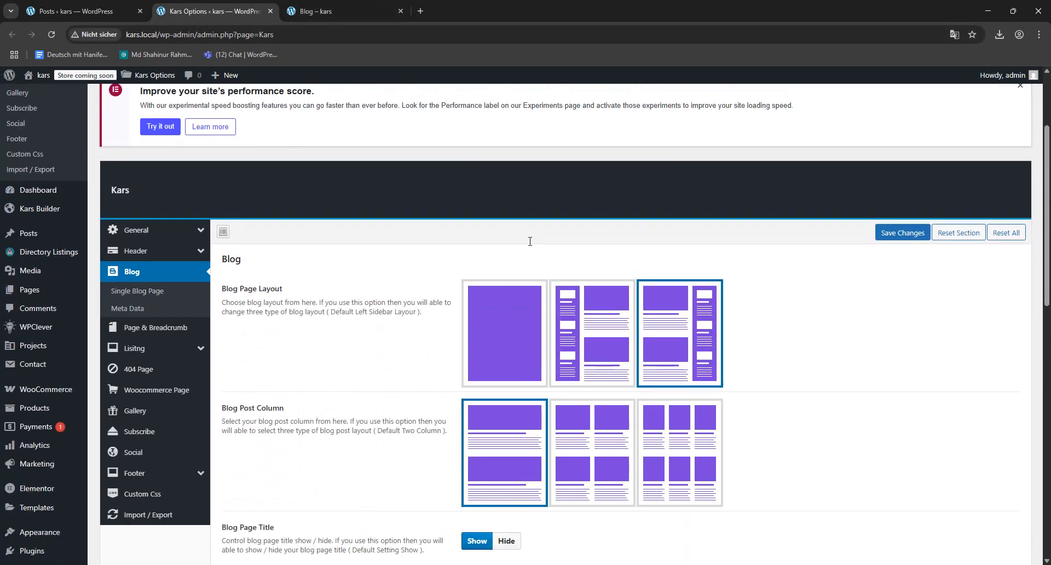
left_click(301, 10)
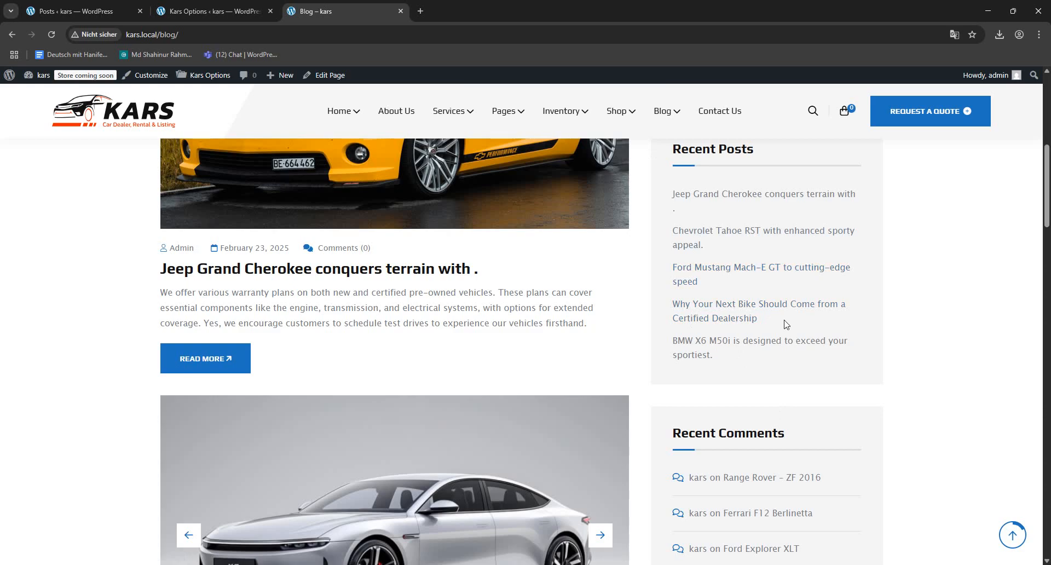
scroll(748, 327, "up", 10)
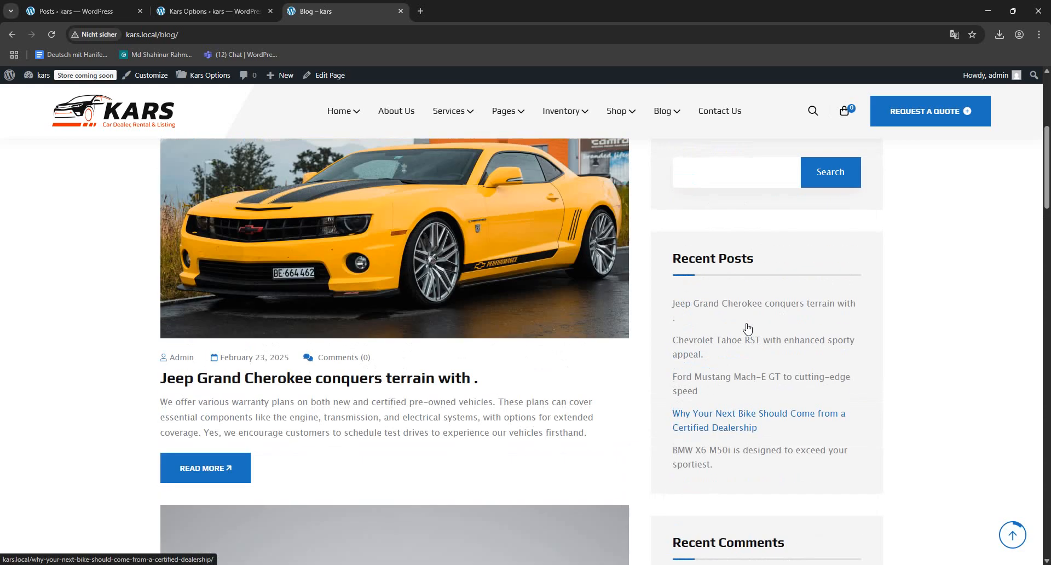
- Set the Blog Page Layout to full width without a sidebar, save the settings, and reload the Blog page to check the posts
left_click(235, 5)
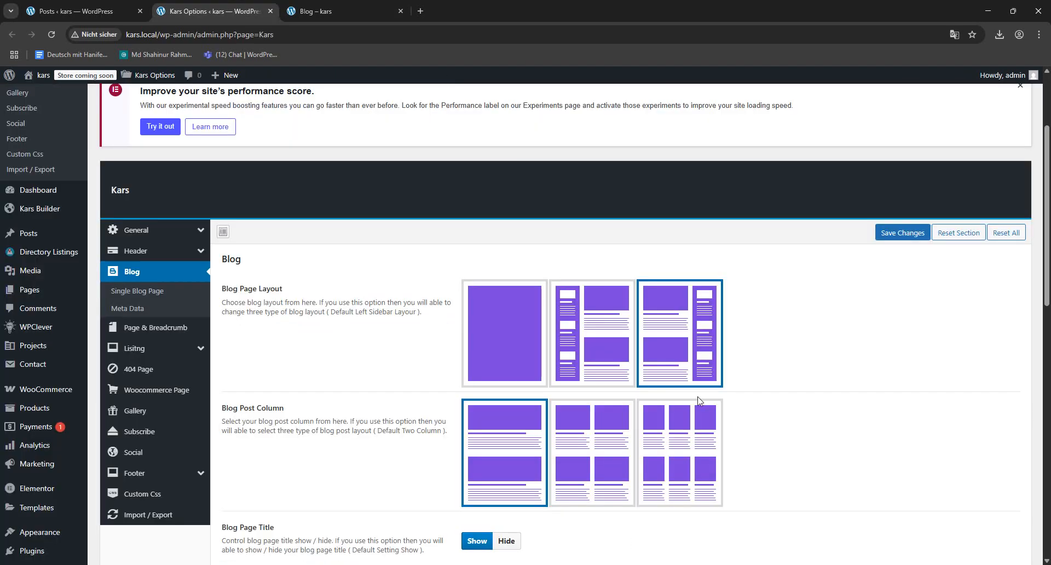
left_click(508, 337)
left_click(902, 233)
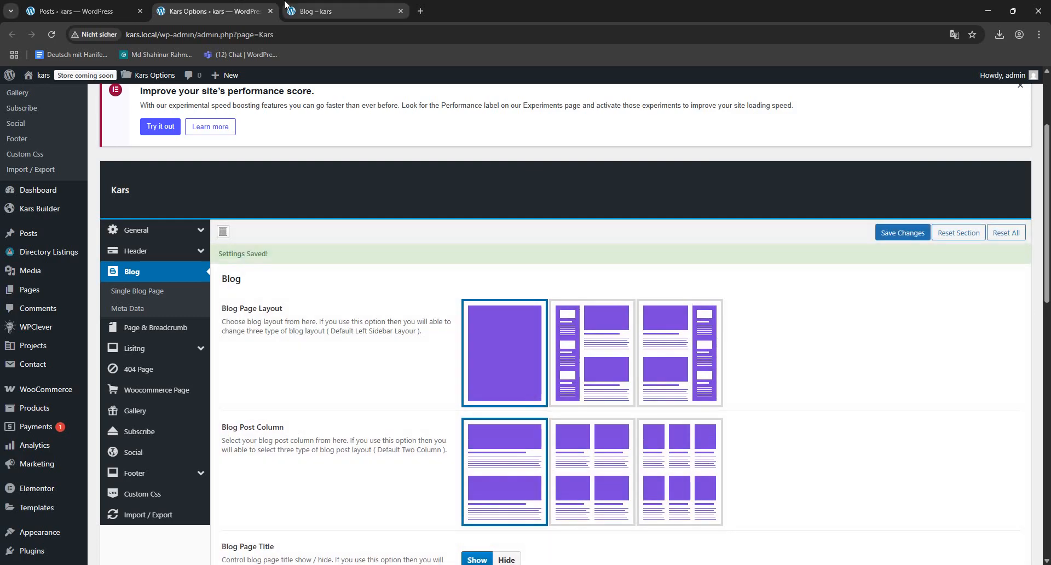
left_click(304, 11)
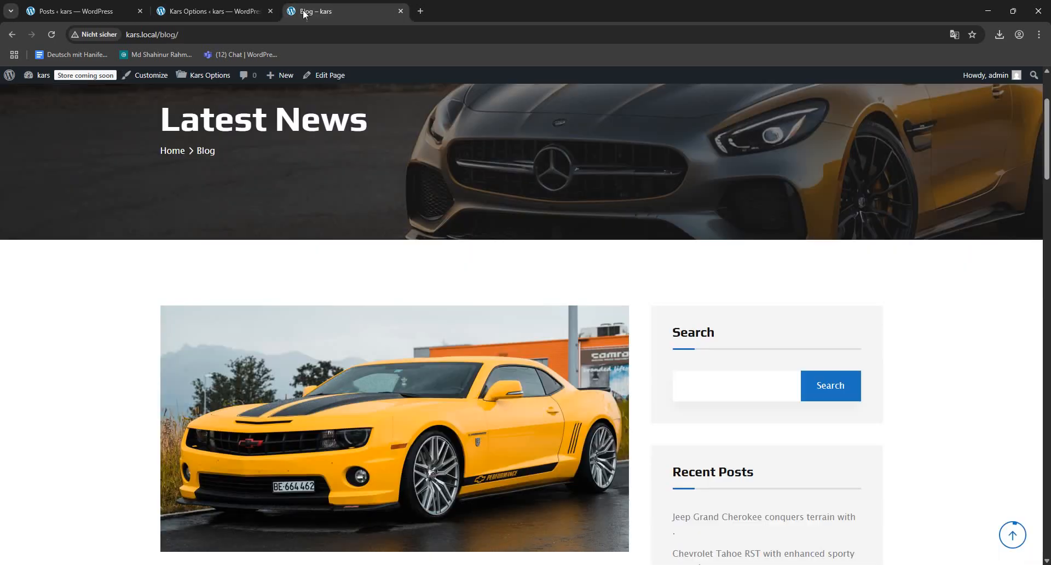
left_click(45, 31)
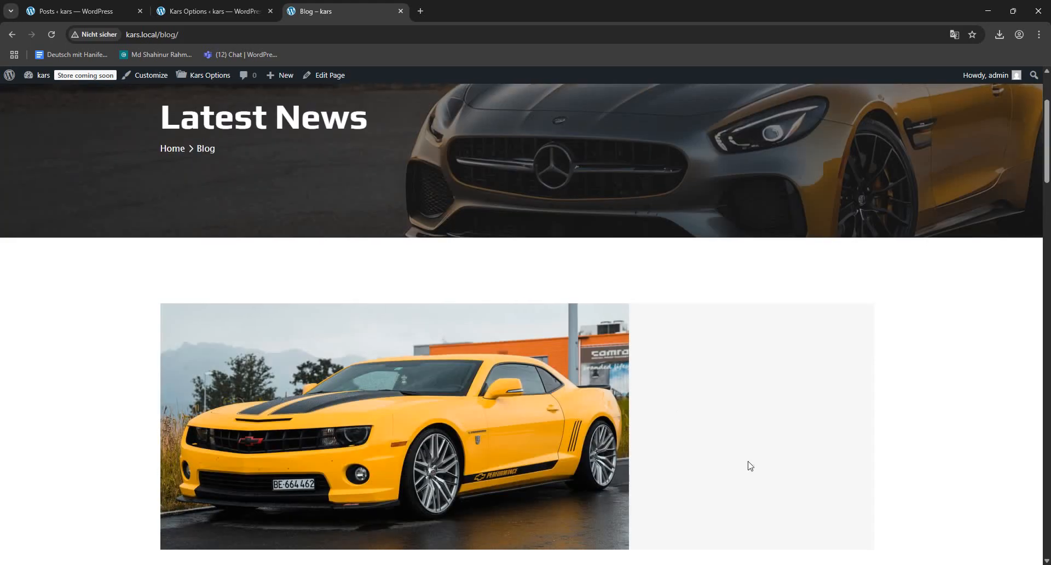
scroll(706, 336, "down", 9)
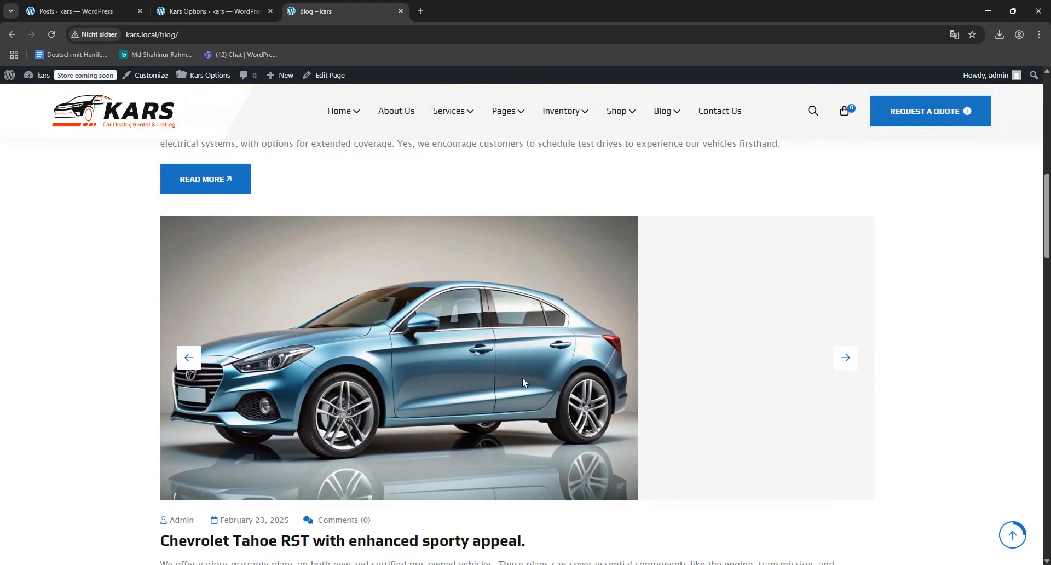
scroll(711, 328, "down", 5)
scroll(731, 301, "down", 12)
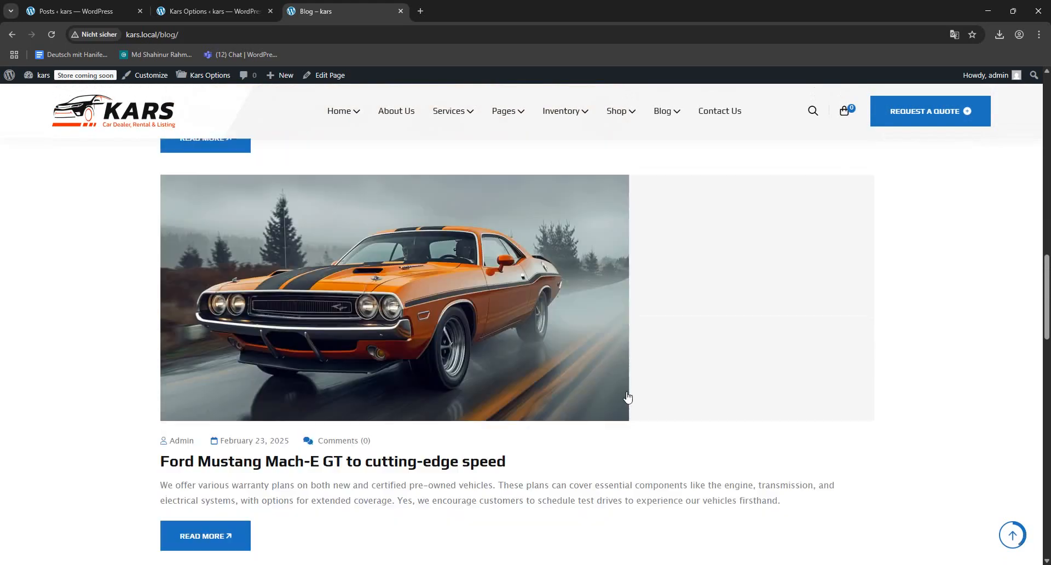
scroll(551, 338, "up", 2)
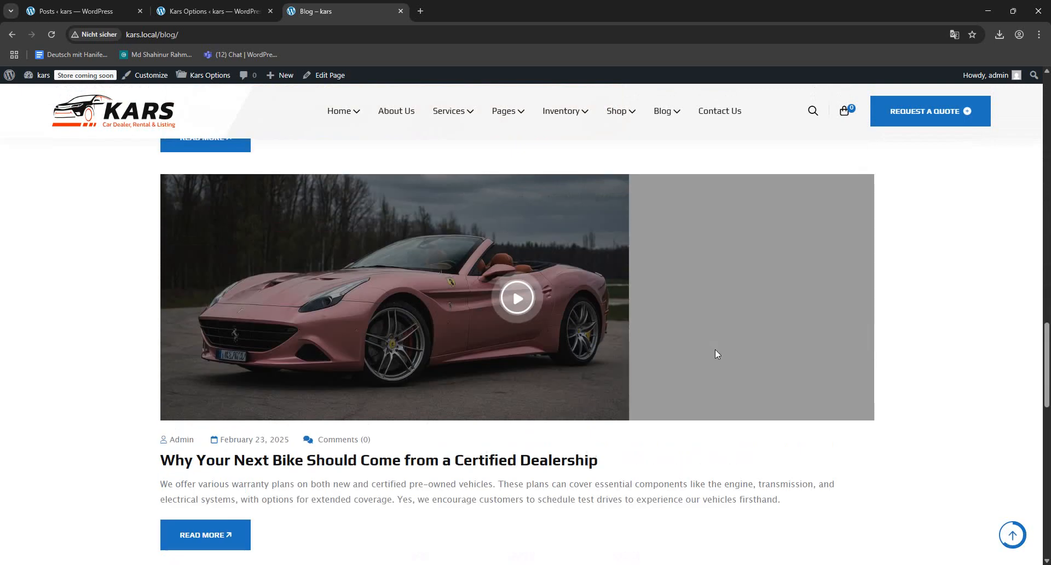
- Set the Blog Post Column to two columns, save the settings, and reload the Blog page to check the grid
left_click(214, 11)
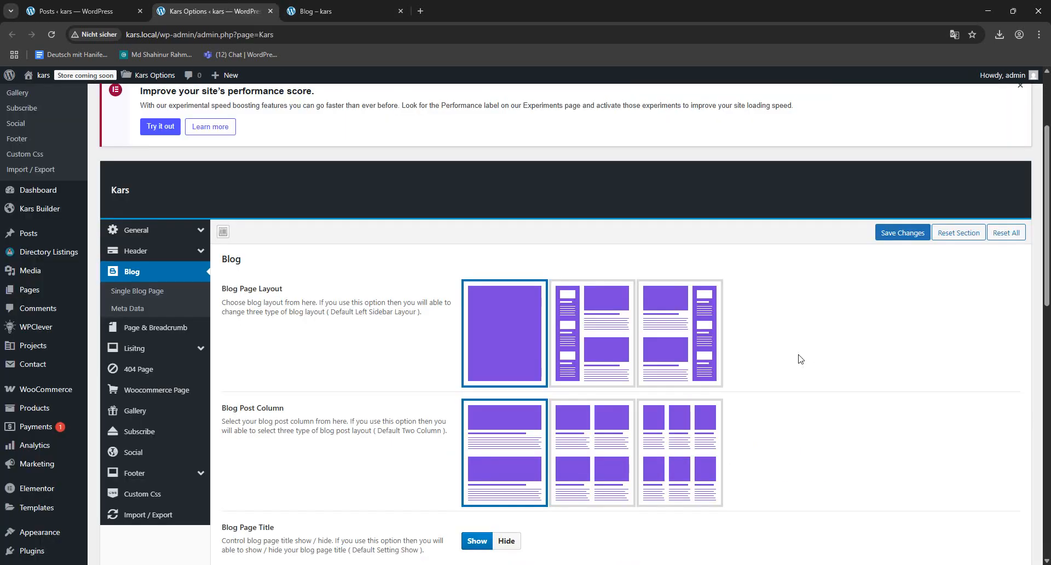
left_click(591, 448)
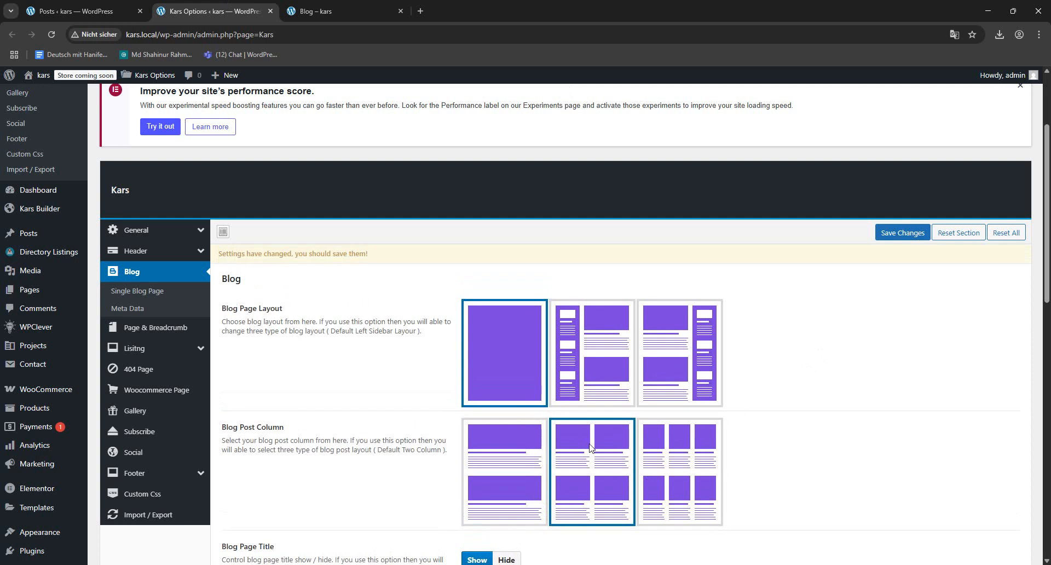
left_click(902, 233)
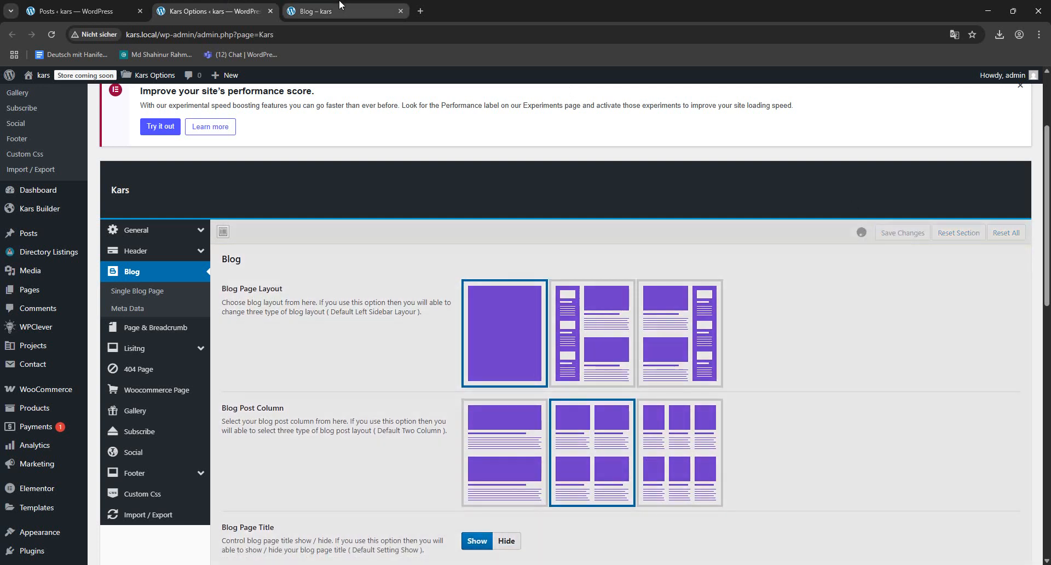
left_click(318, 11)
left_click(52, 35)
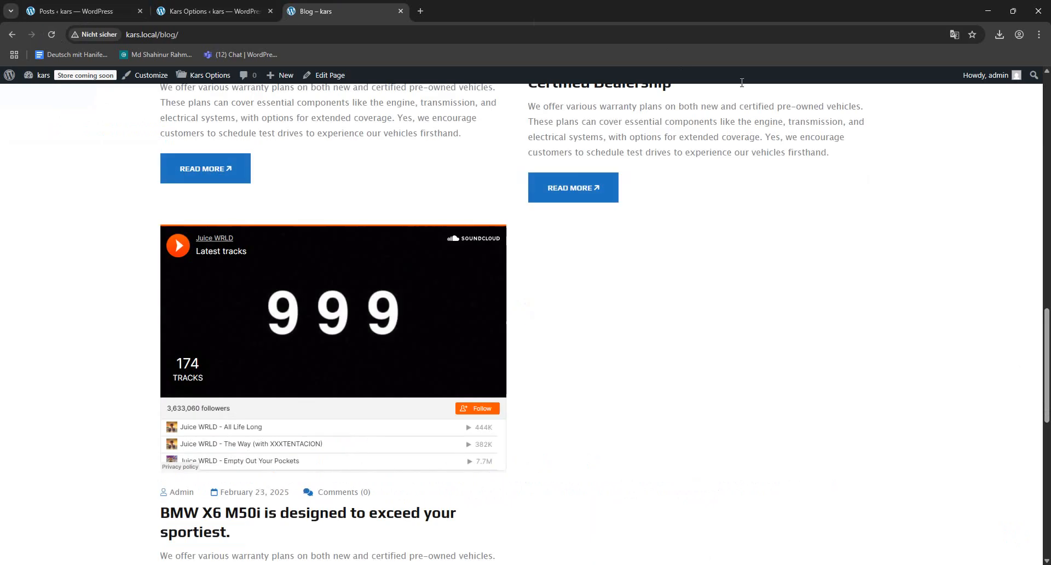
scroll(826, 314, "up", 15)
scroll(826, 316, "down", 5)
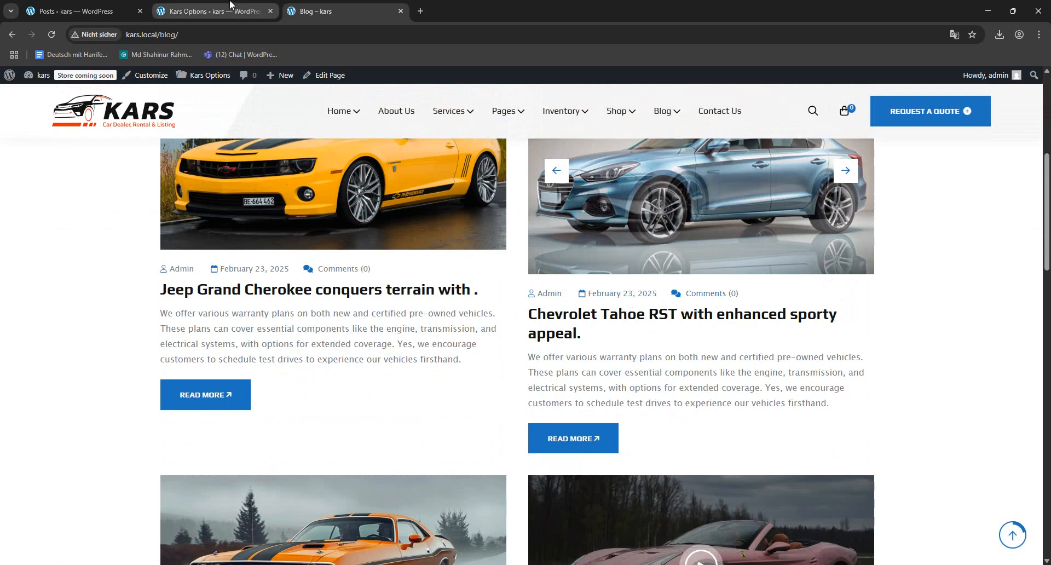
- Review the Blog Page Title options and highlight the corresponding "Latest News" heading on the Blog page
key("ctrl+shift+Tab")
scroll(452, 361, "down", 4)
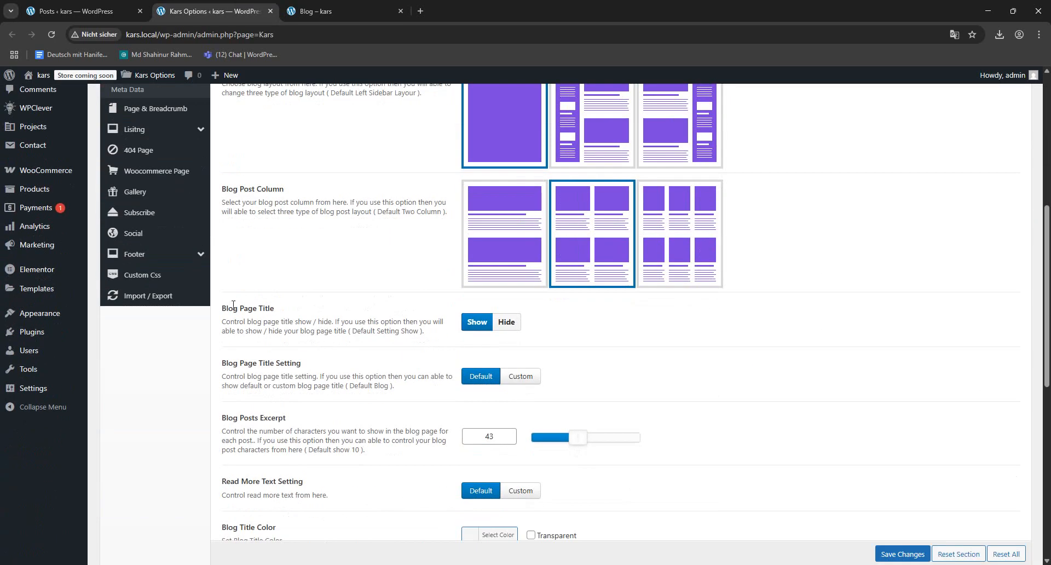
left_click(323, 11)
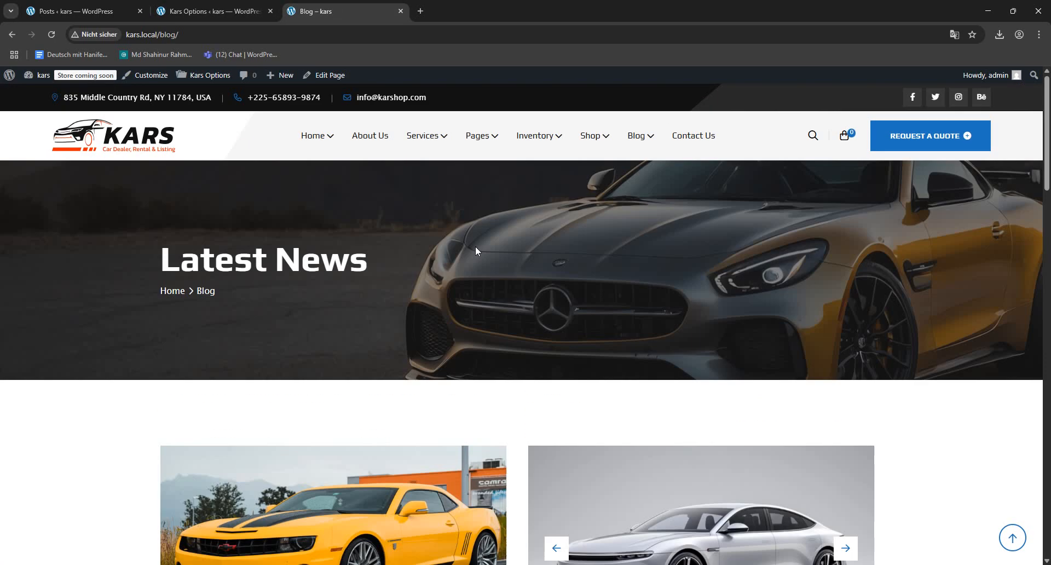
left_click_drag(168, 258, 524, 256)
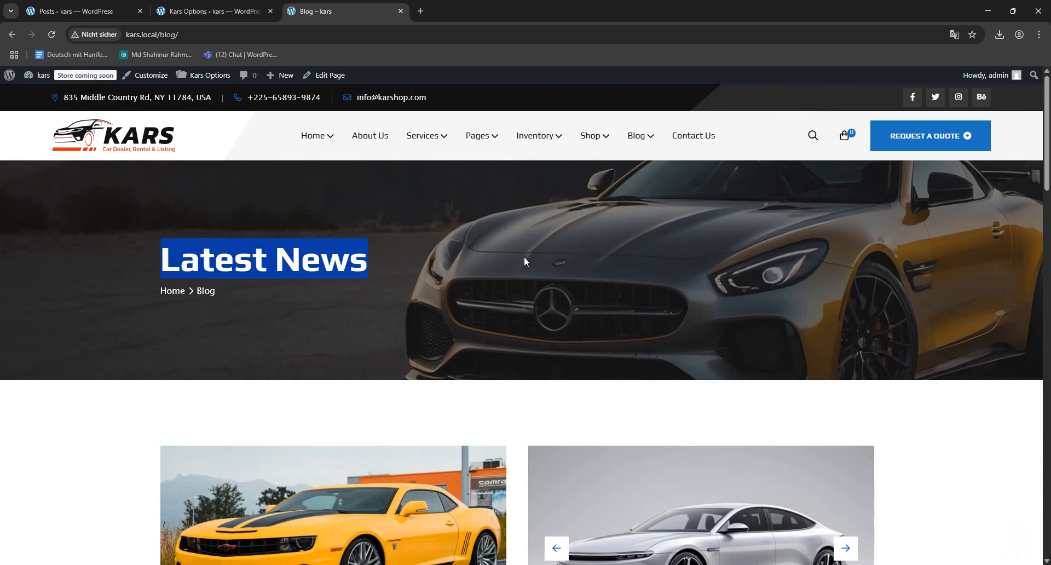
- Set the Blog Page Title Setting to Custom with the title "Our News", save the settings, and reload the Blog page to check the heading
left_click(214, 11)
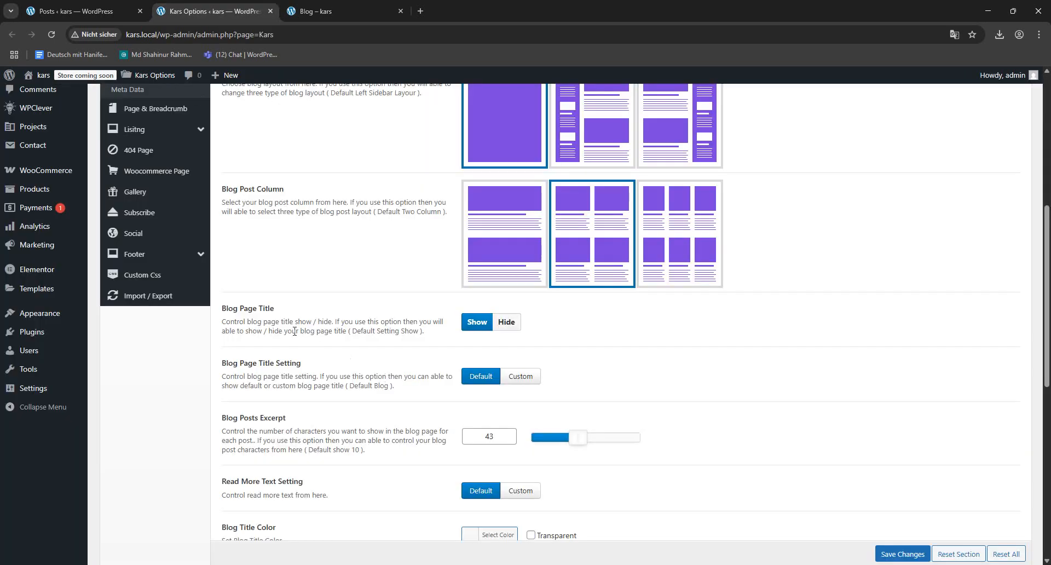
left_click(519, 377)
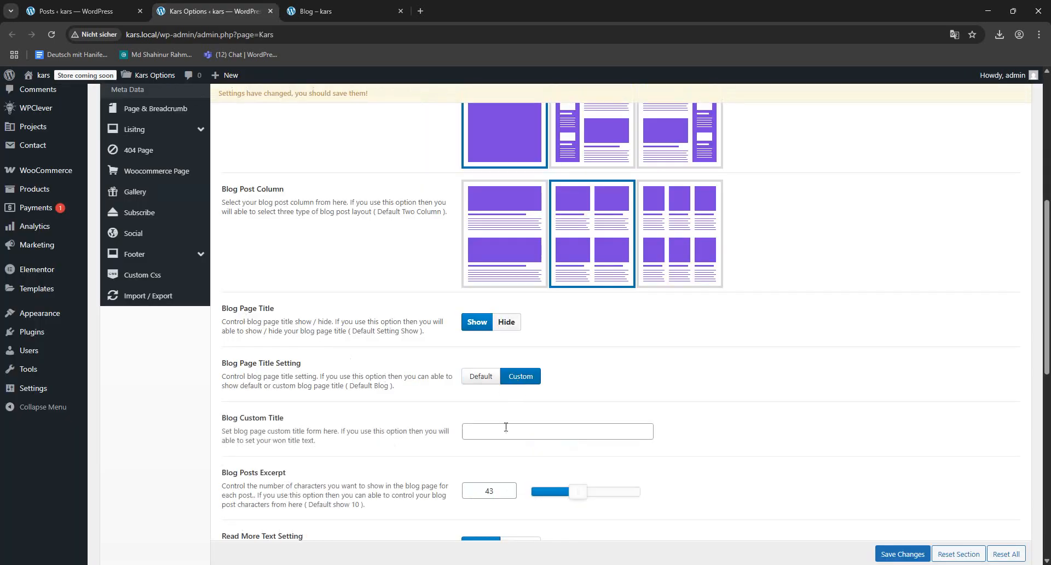
left_click(498, 432)
type("Ou")
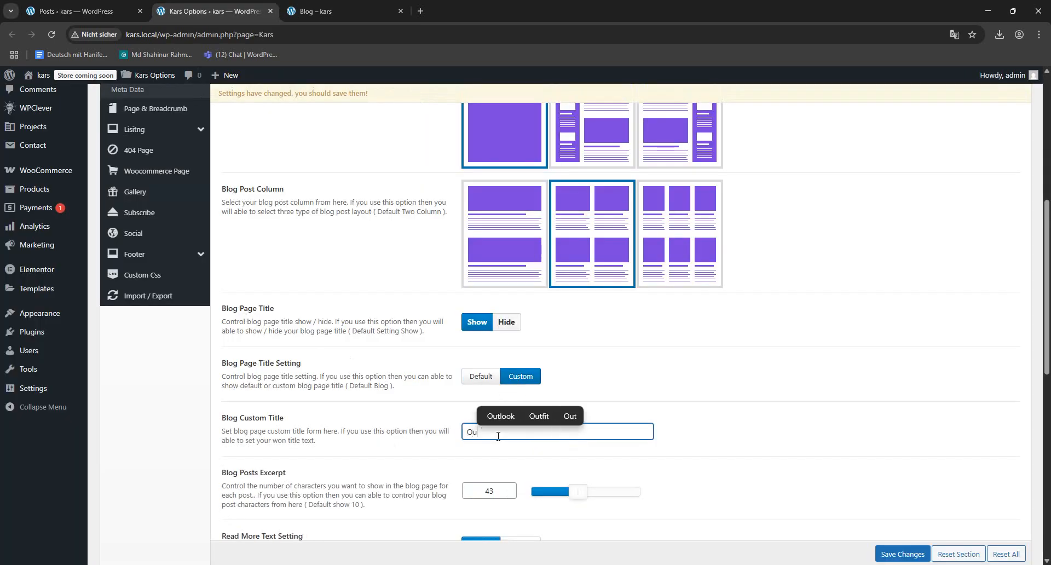
type("r News")
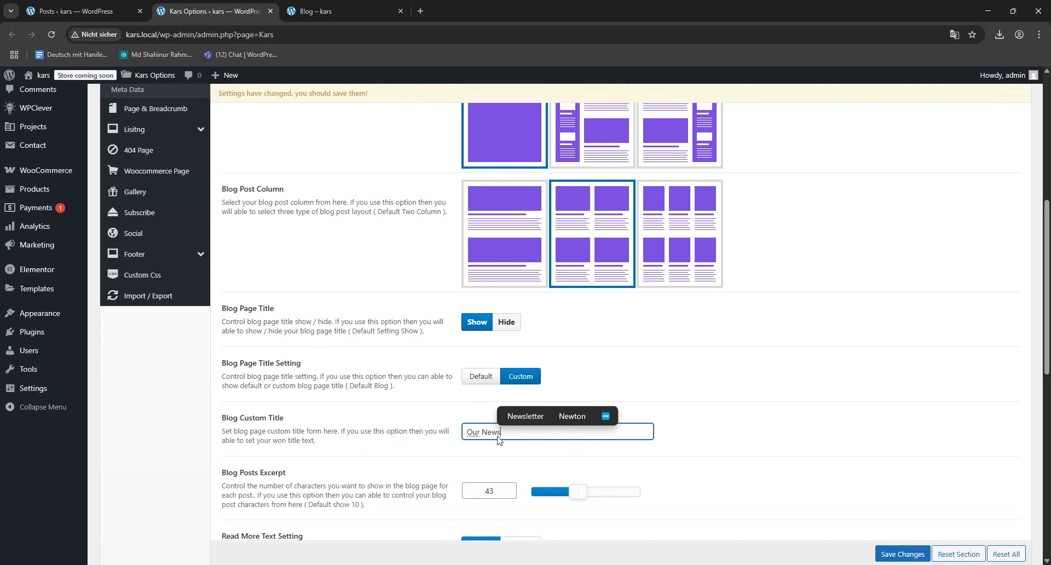
left_click(901, 554)
left_click(305, 7)
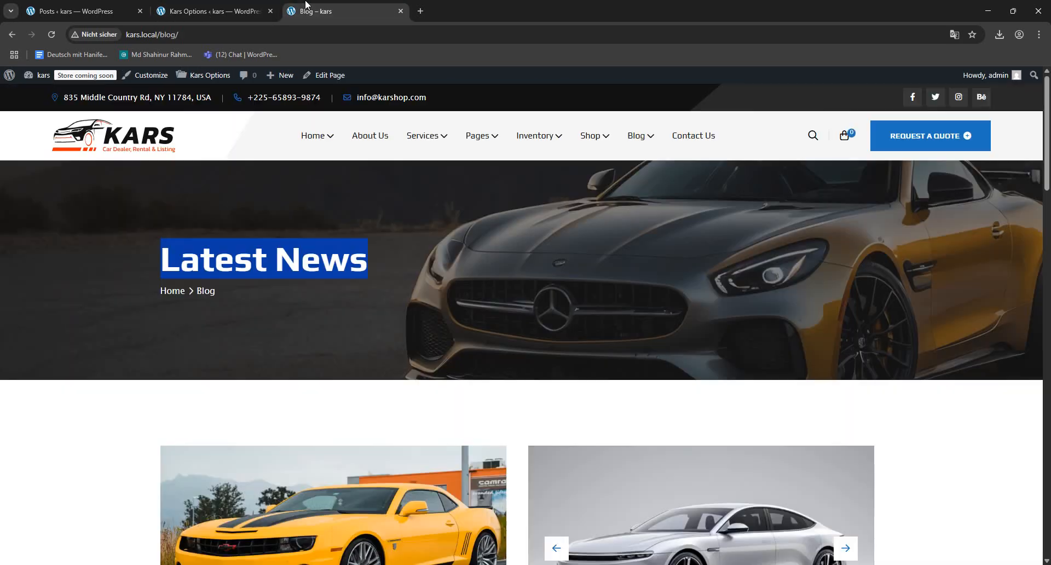
left_click(51, 35)
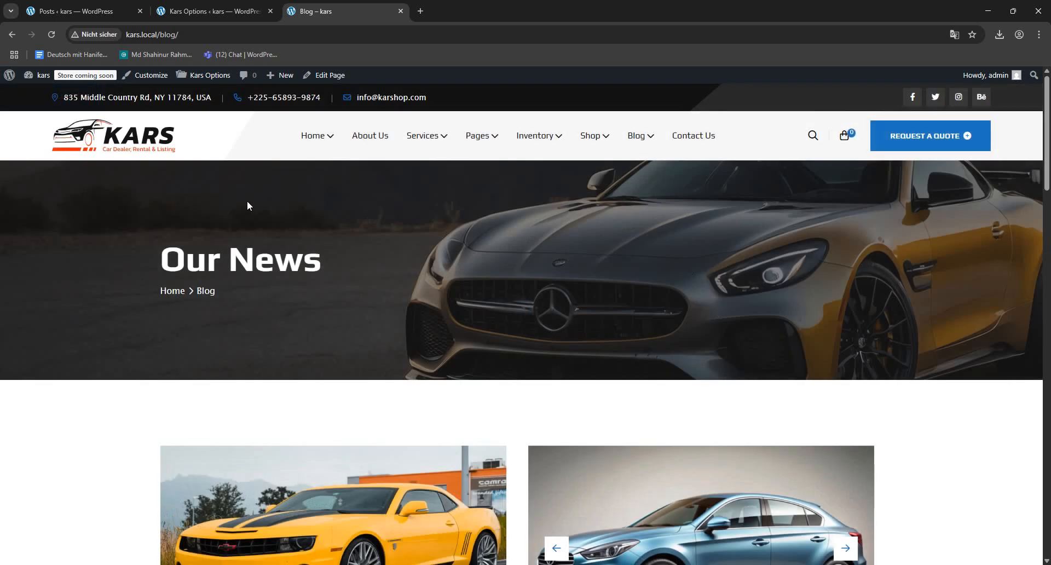
- Highlight a post excerpt on the Blog page, set Blog Posts Excerpt to 20, save the settings, and reload the page
left_click(174, 12)
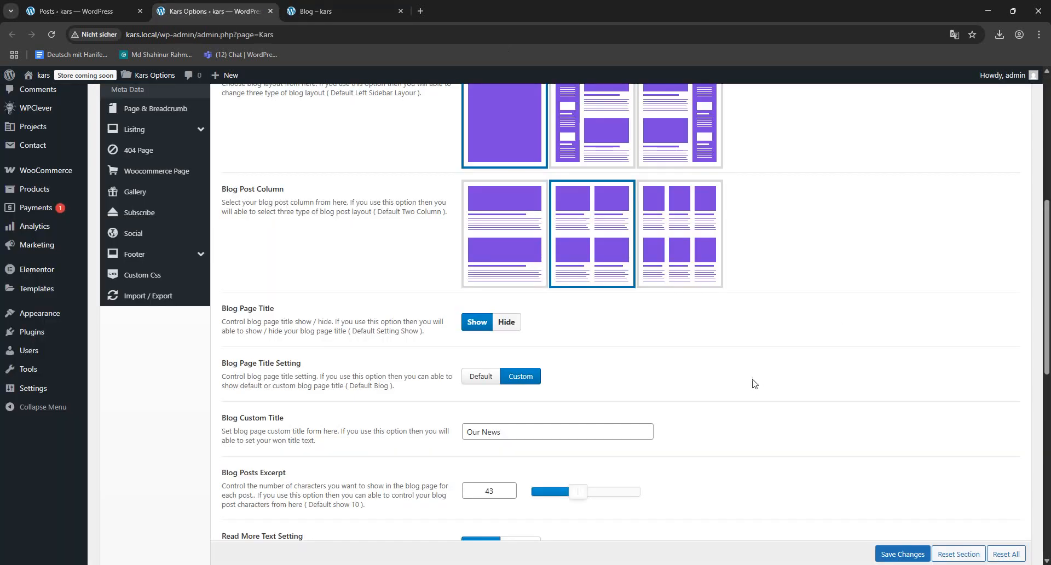
scroll(752, 383, "down", 3)
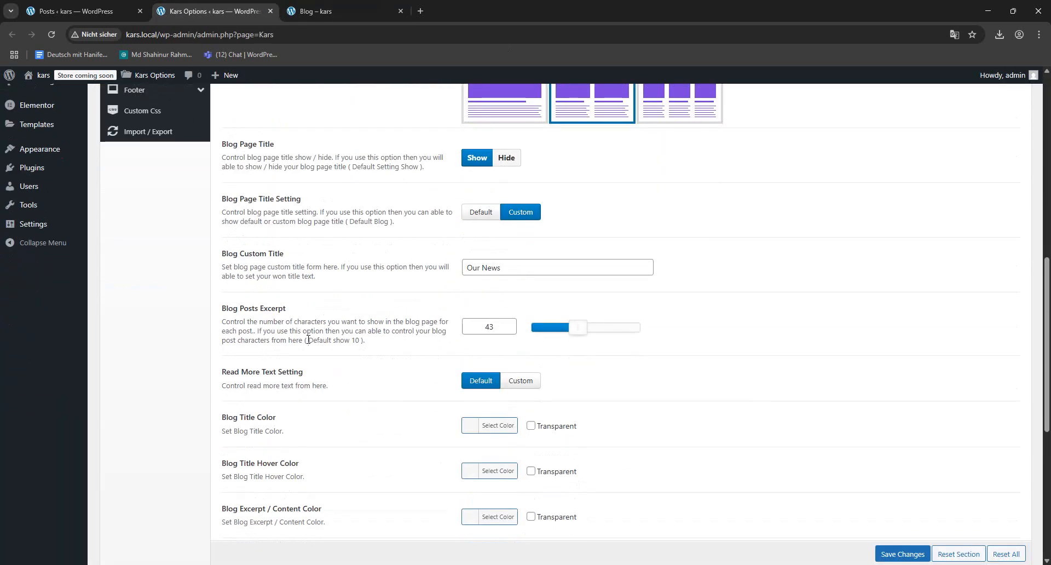
left_click(315, 11)
scroll(153, 258, "down", 8)
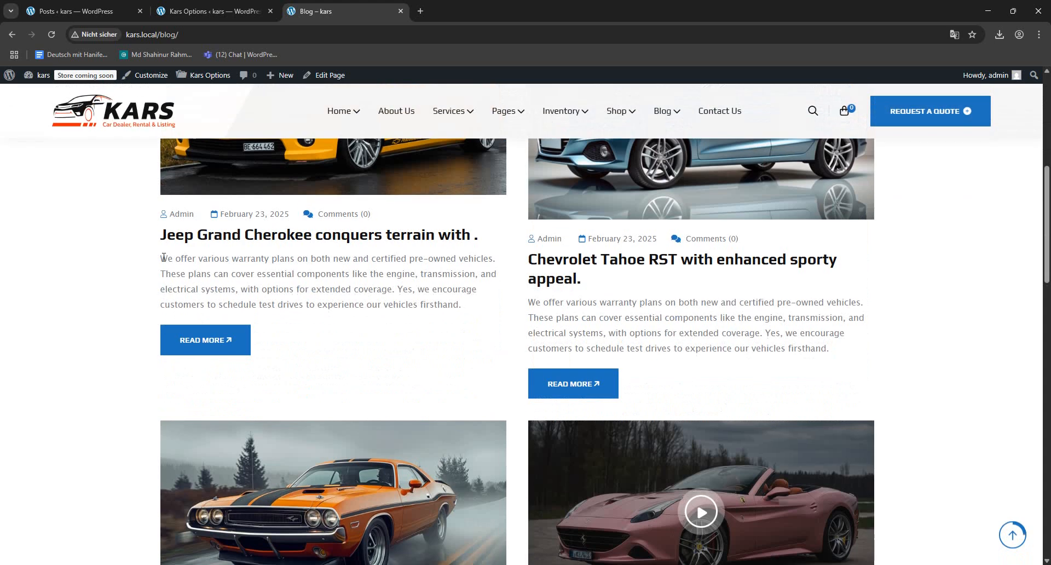
left_click_drag(160, 258, 462, 290)
left_click(257, 11)
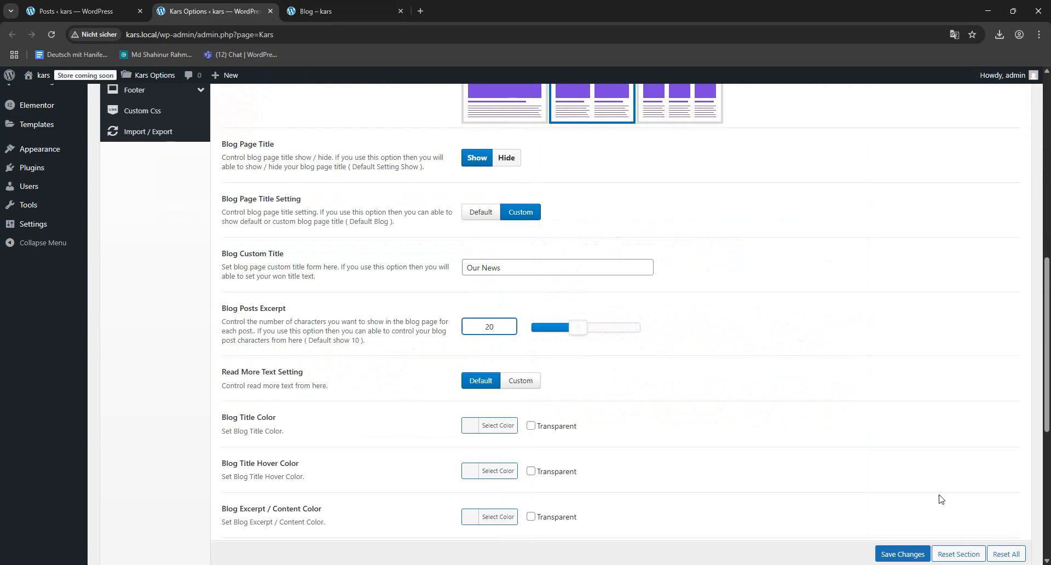
left_click(902, 554)
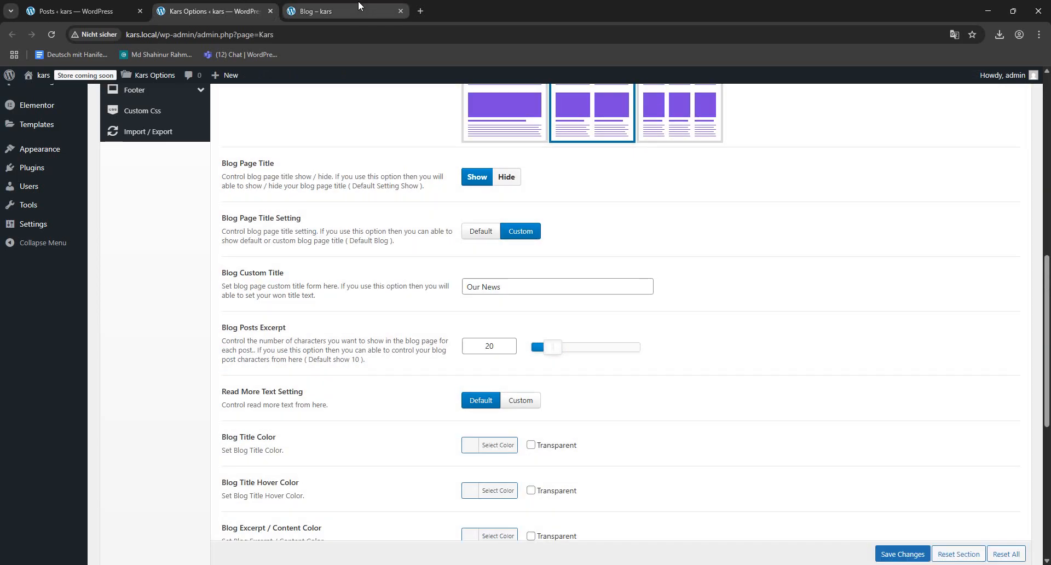
left_click(358, 1)
left_click(51, 34)
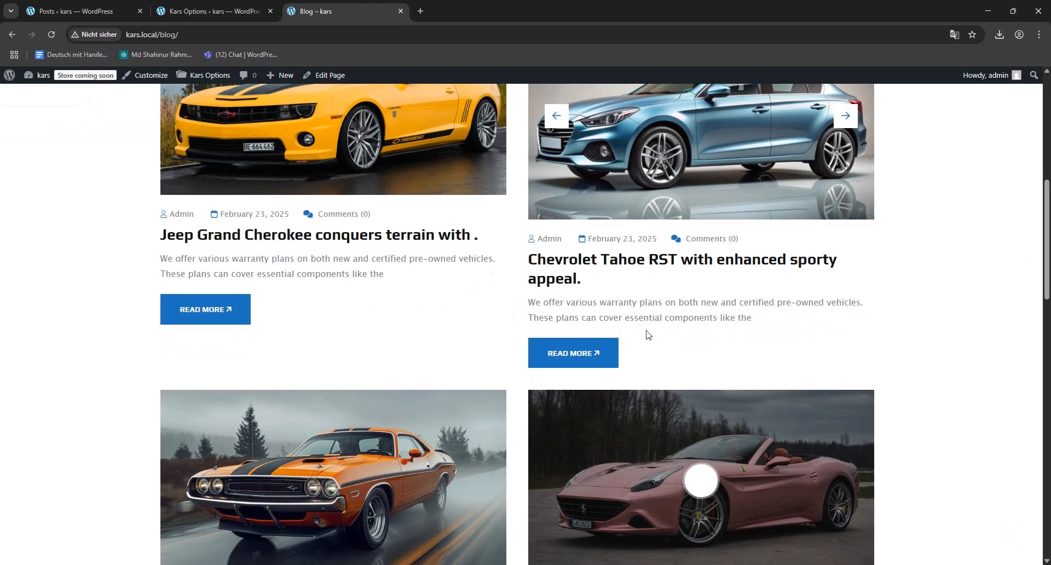
- Set the Read More Text Setting to Custom and enter "Learn More" as the Read More Text
left_click(241, 12)
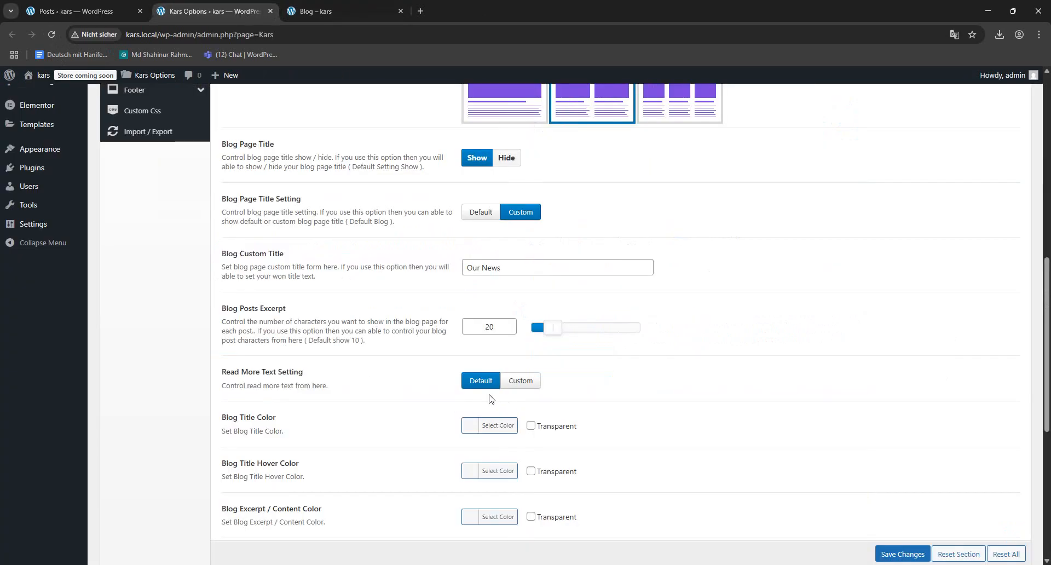
left_click(512, 381)
left_click(364, 10)
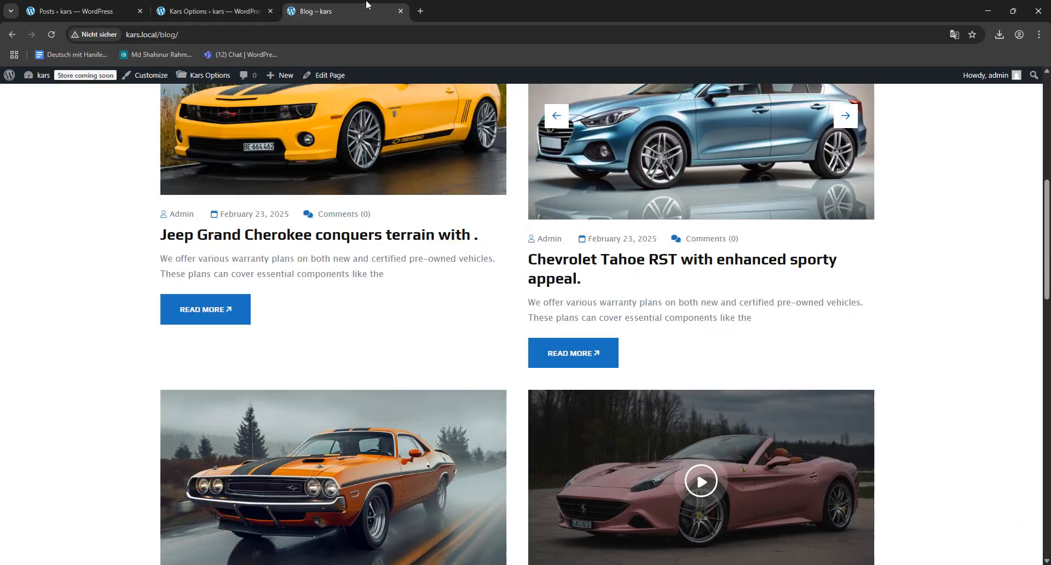
left_click(216, 11)
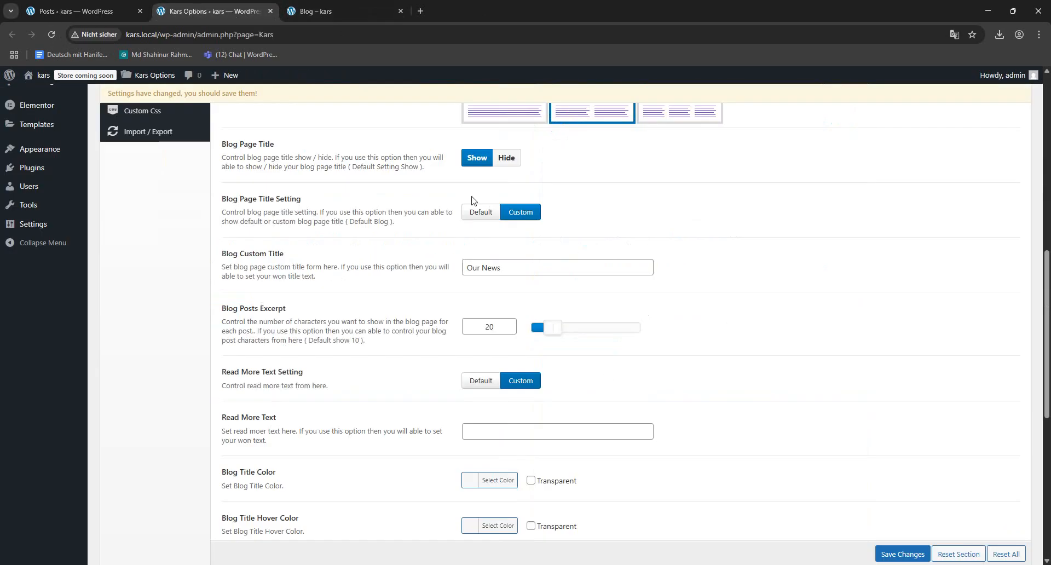
left_click(510, 436)
type("L")
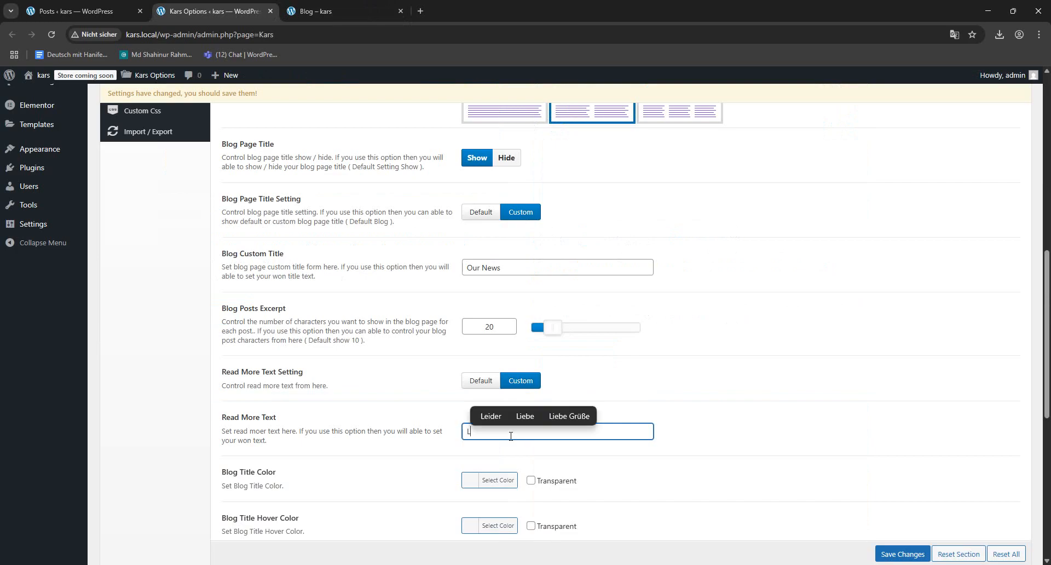
type("eafn")
key("BackSpace")
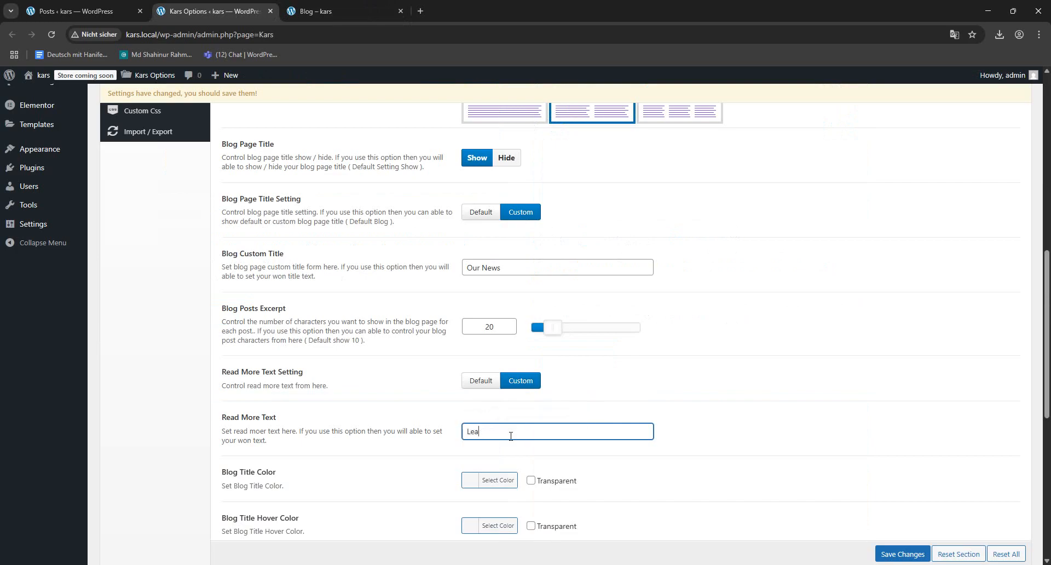
type("More")
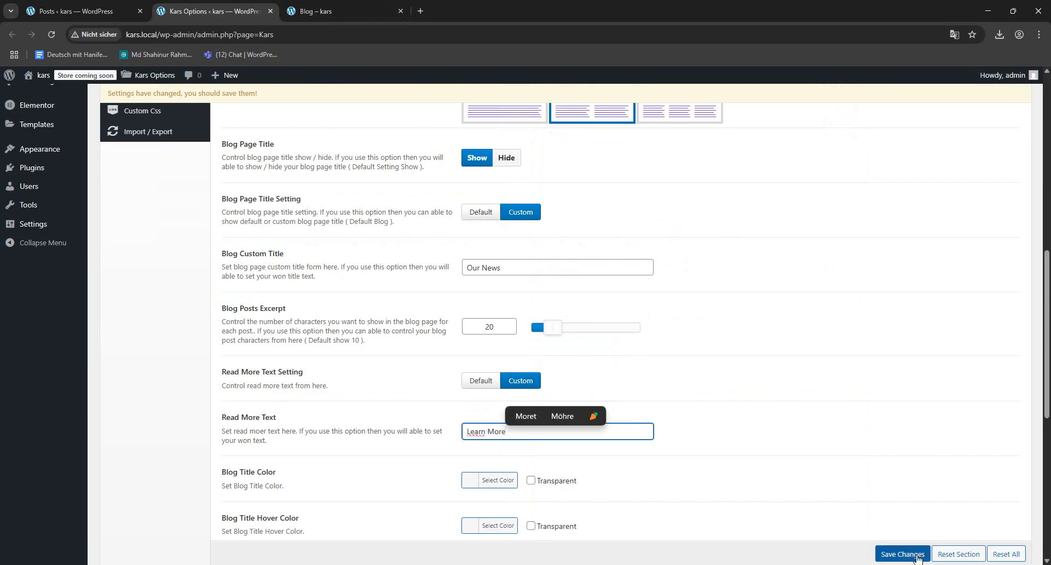
- Save the Kars options and reload the Blog page to check the read more text across the posts
left_click(903, 554)
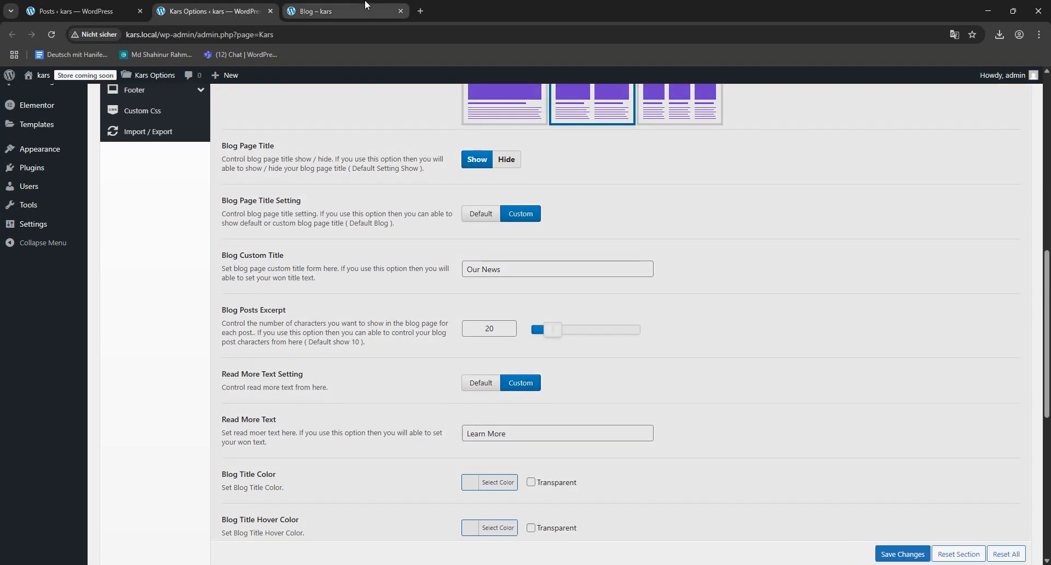
left_click(323, 11)
left_click(52, 34)
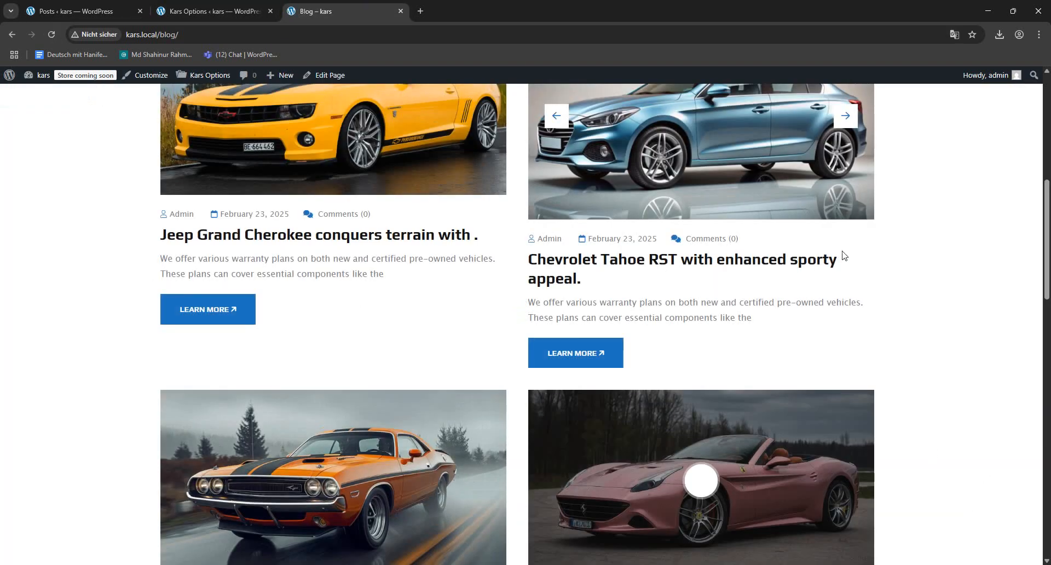
scroll(877, 368, "down", 10)
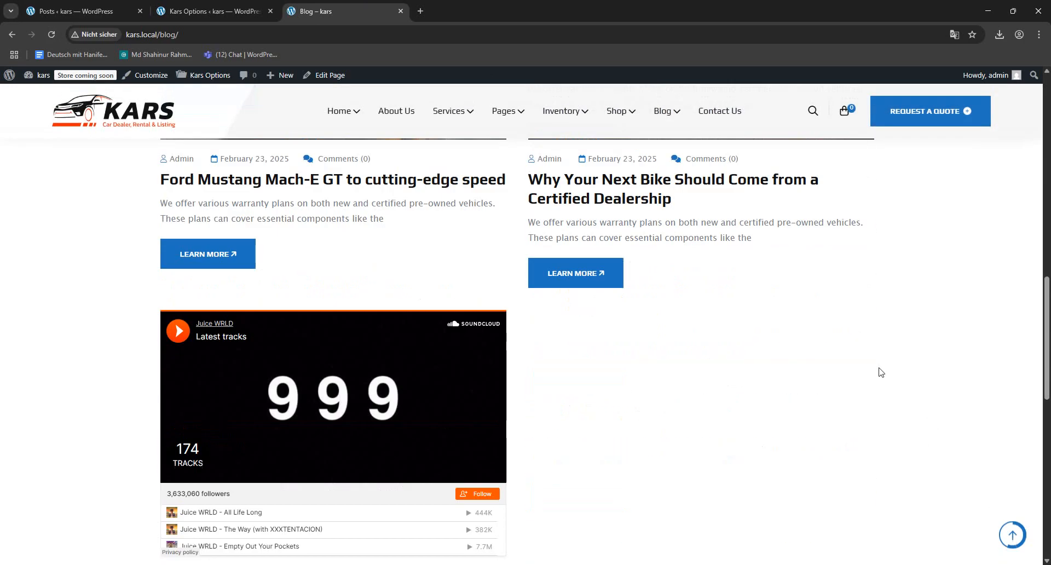
scroll(876, 369, "up", 12)
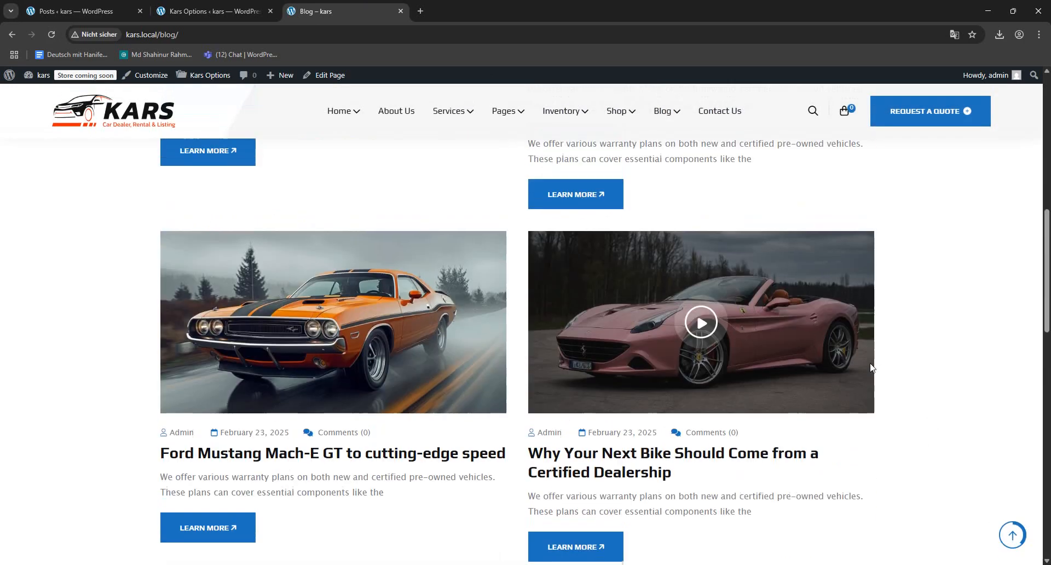
- Review the remaining Blog options for title, excerpt, button and pagination colors
left_click(242, 12)
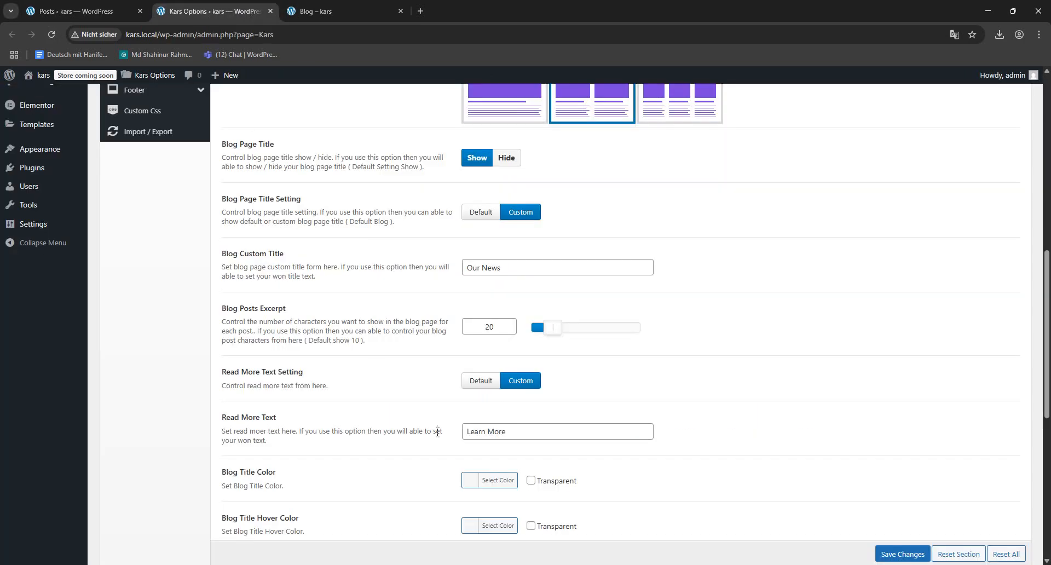
scroll(394, 378, "down", 2)
scroll(383, 356, "down", 1)
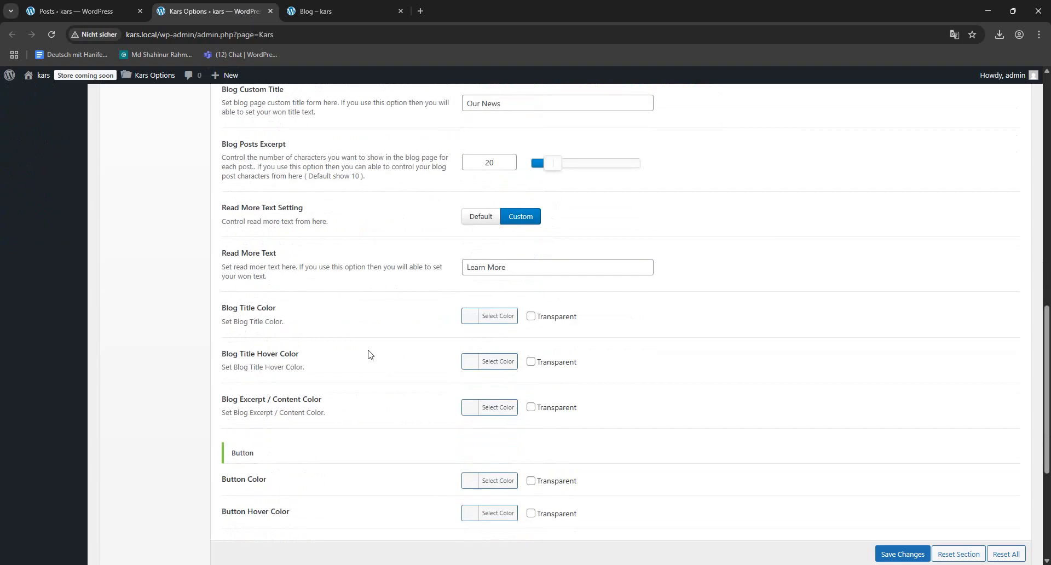
scroll(361, 364, "down", 5)
scroll(369, 373, "up", 10)
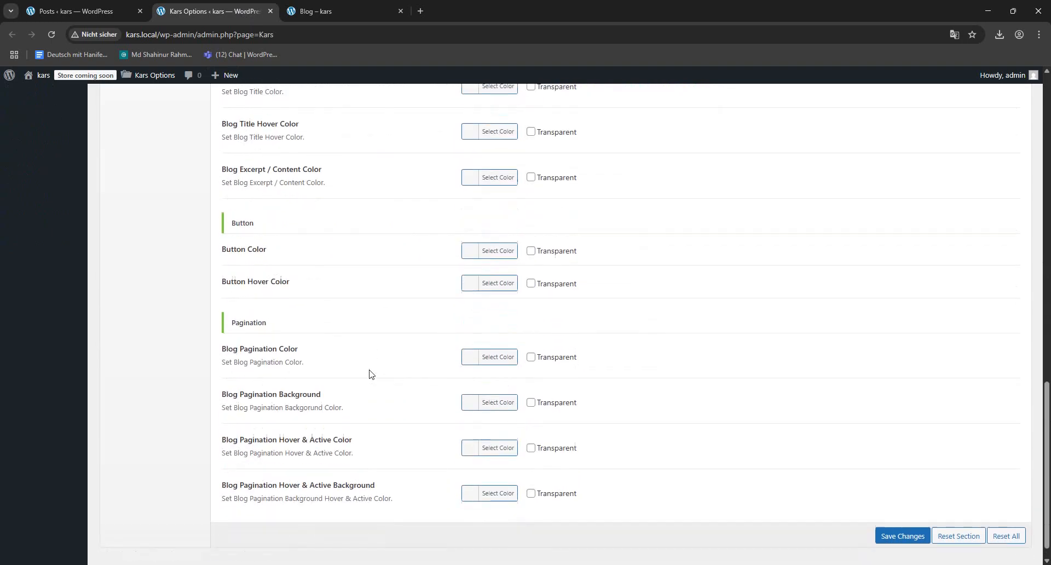
scroll(368, 373, "up", 7)
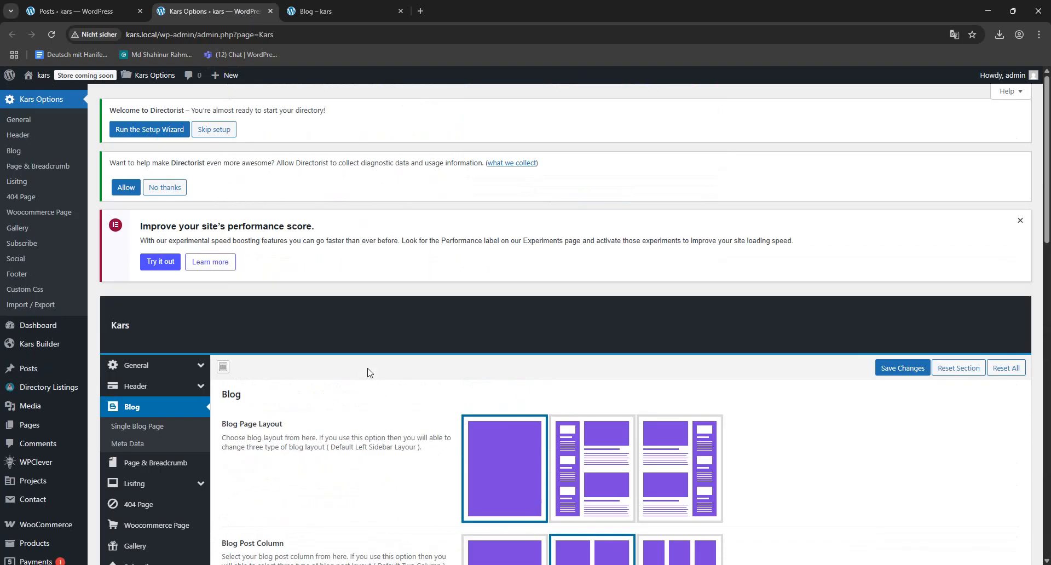
- Open the Single Blog Page settings and compare them with the layout of the Jeep Grand Cherokee post
left_click(153, 427)
left_click(333, 3)
scroll(589, 364, "down", 8)
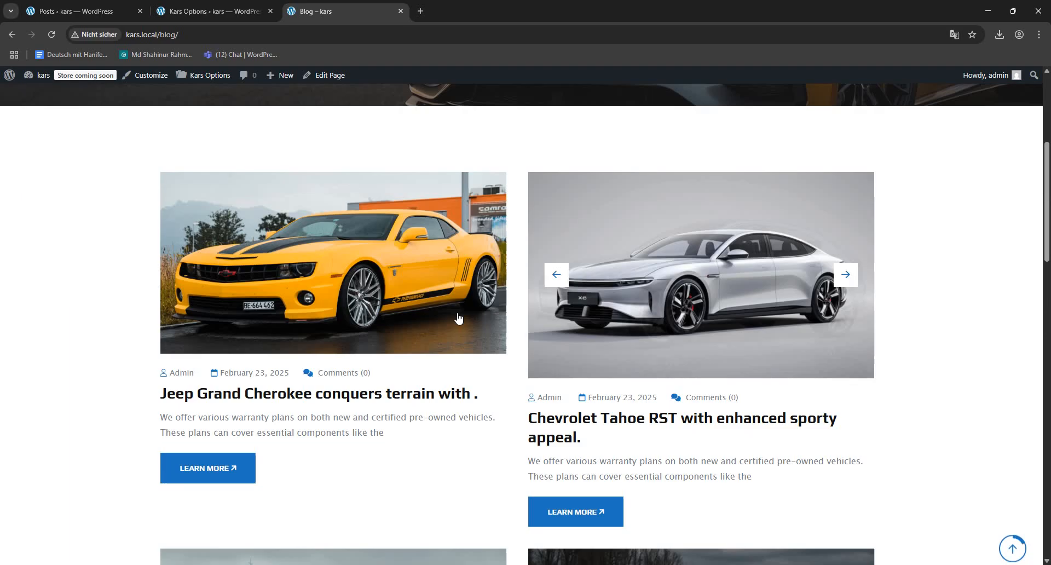
left_click(222, 264)
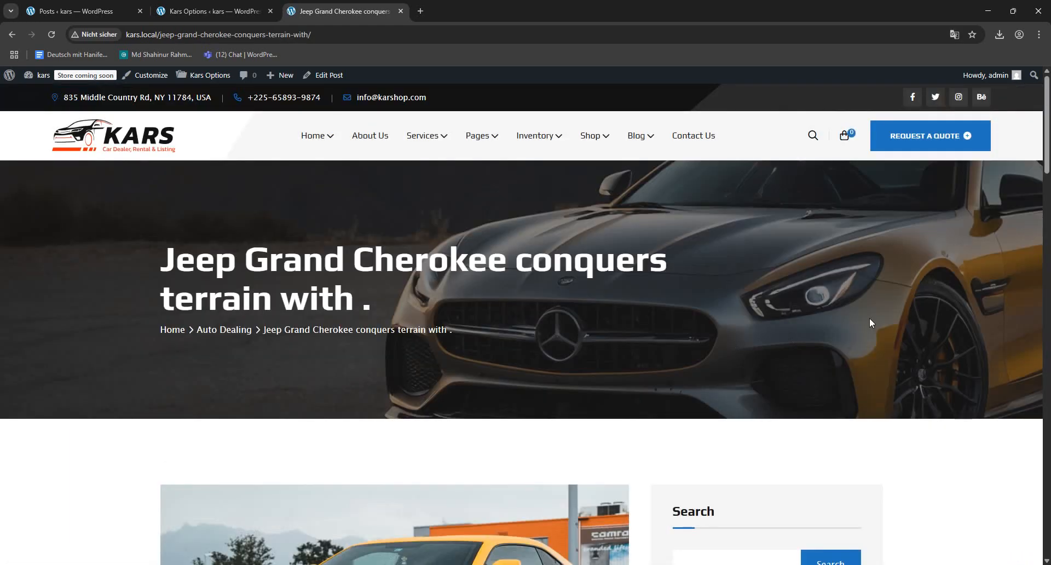
scroll(797, 389, "down", 5)
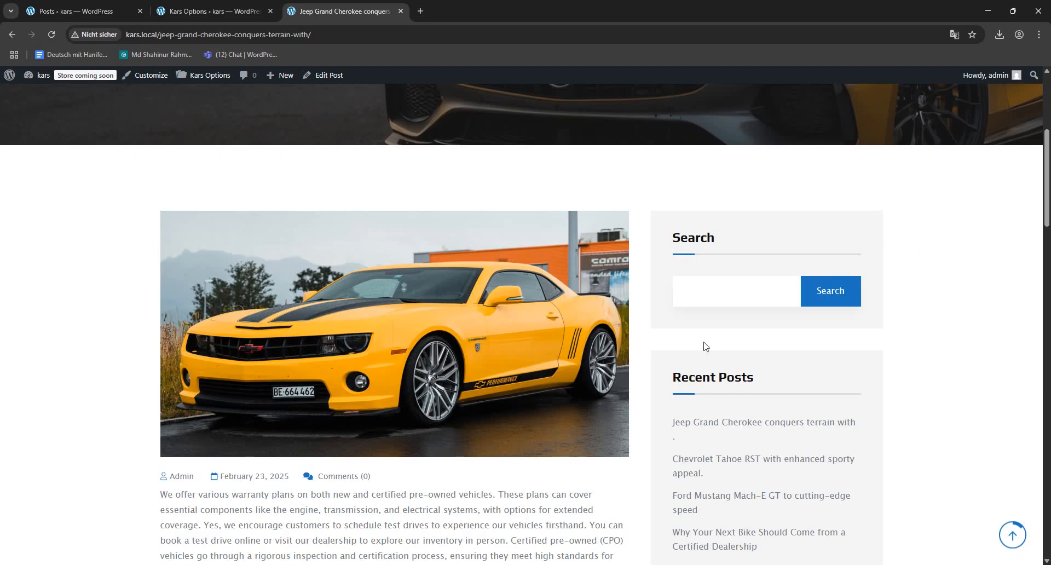
scroll(706, 346, "down", 4)
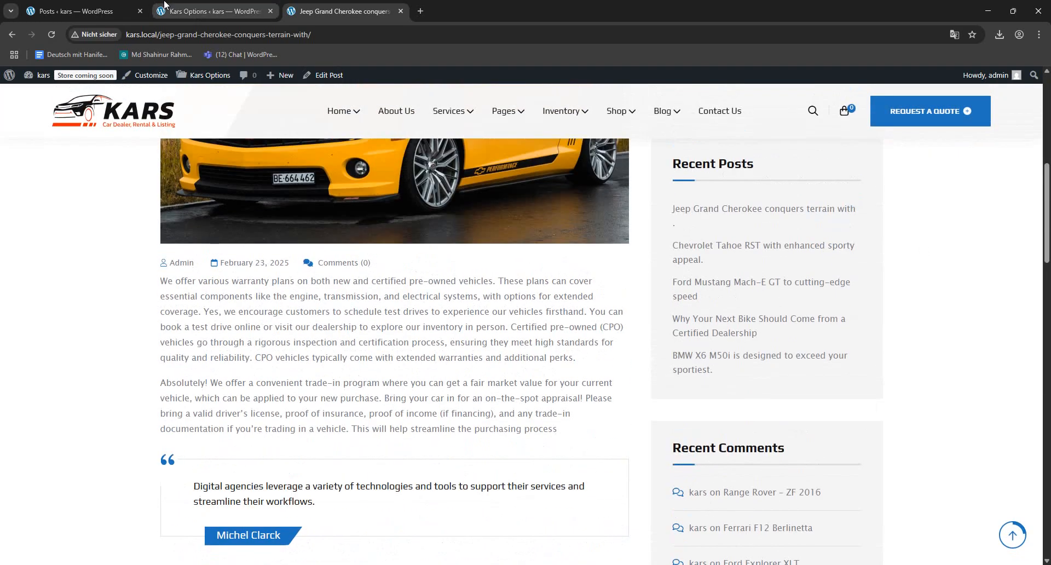
left_click(165, 10)
scroll(351, 297, "down", 4)
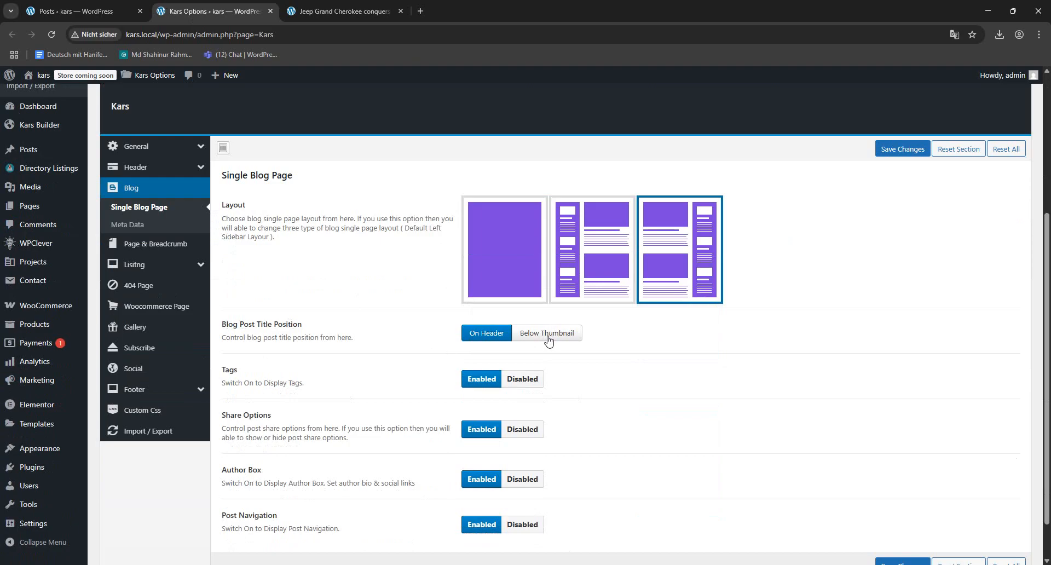
- Check the title on the Jeep Grand Cherokee post, try Below Thumbnail as the Blog Post Title Position, and restore On Header
left_click(343, 11)
scroll(514, 298, "up", 10)
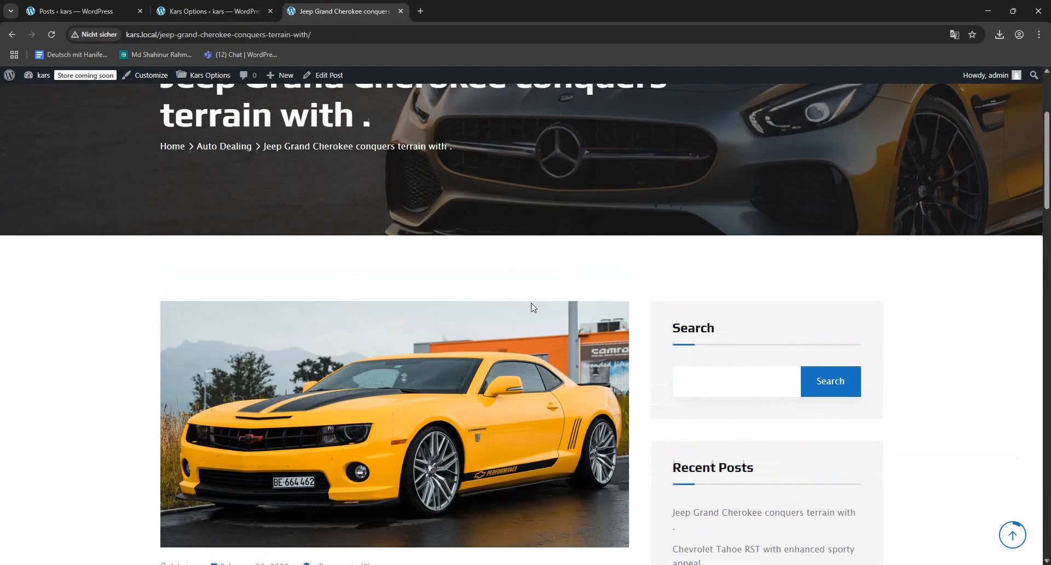
left_click(214, 11)
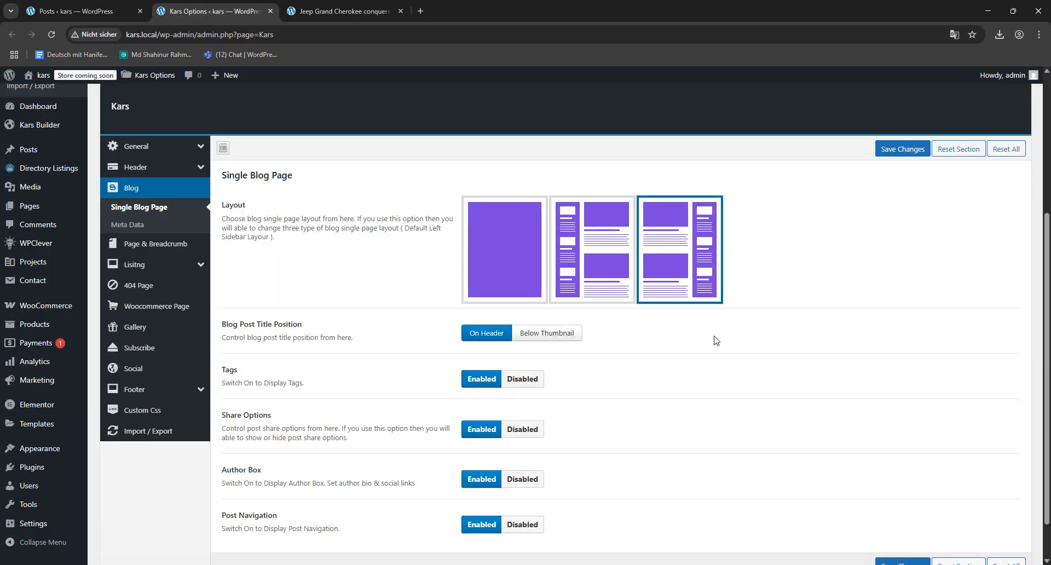
left_click(549, 333)
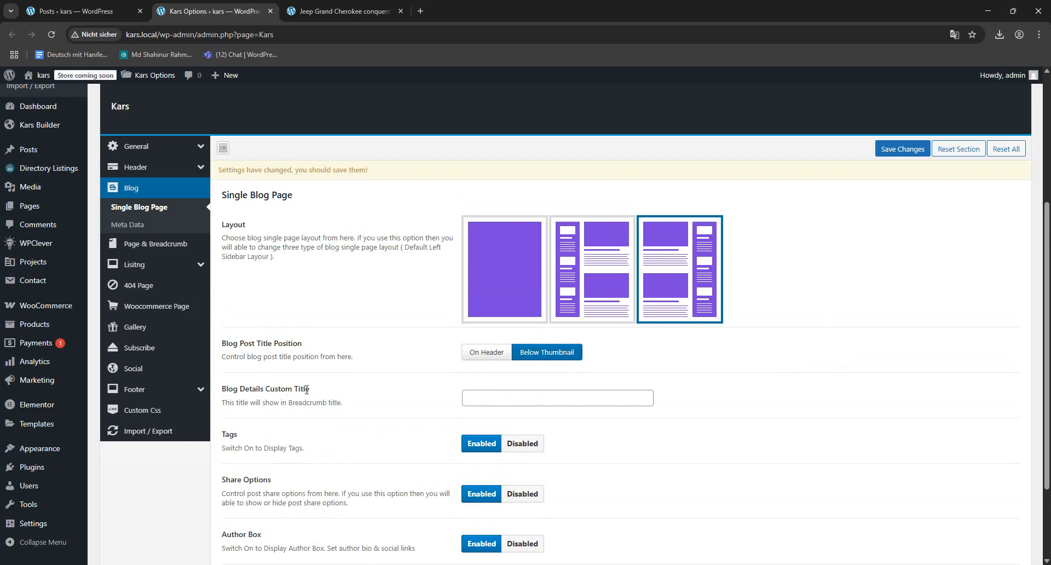
left_click(496, 354)
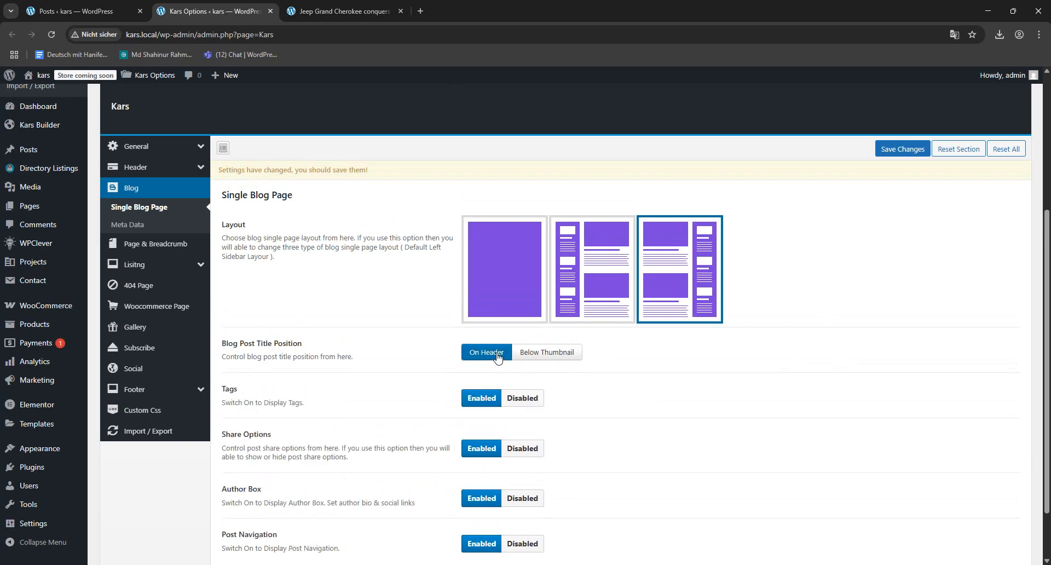
- Disable Tags for the single blog page, save the options, and reload the Jeep Grand Cherokee post to check its tags area
scroll(361, 407, "down", 1)
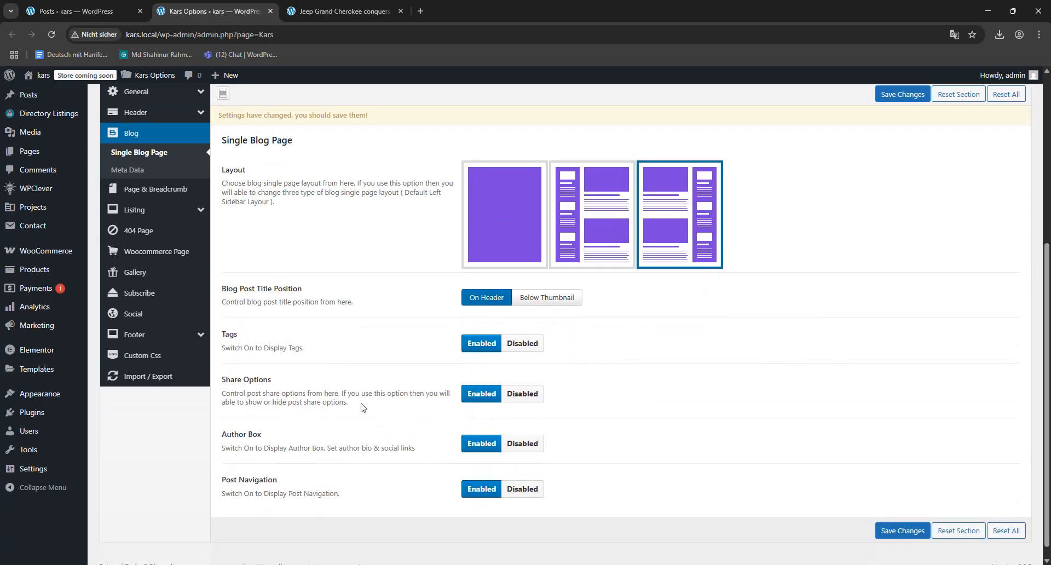
left_click(520, 345)
left_click(333, 13)
scroll(359, 429, "down", 7)
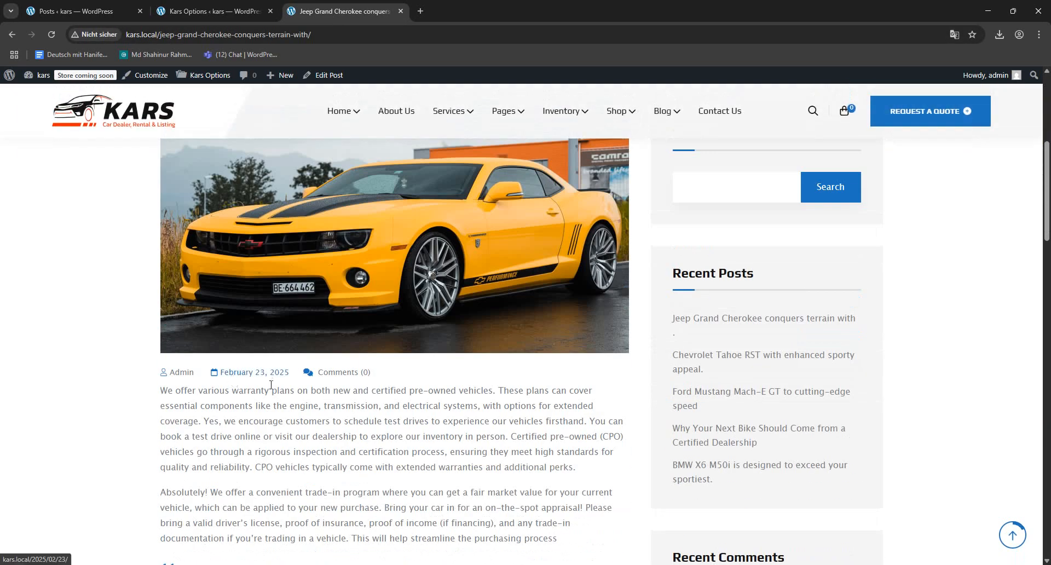
scroll(353, 395, "down", 15)
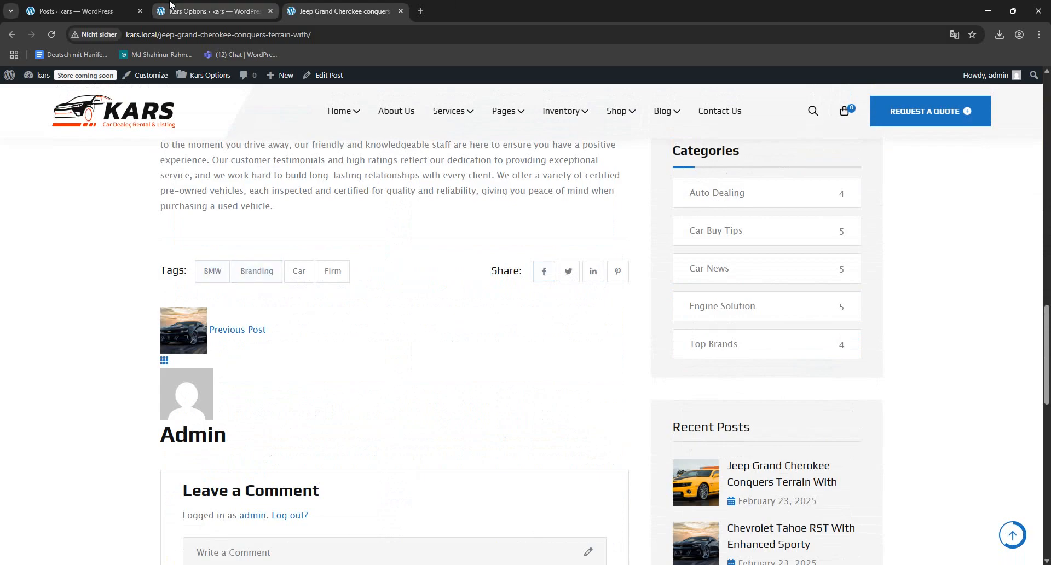
left_click(213, 10)
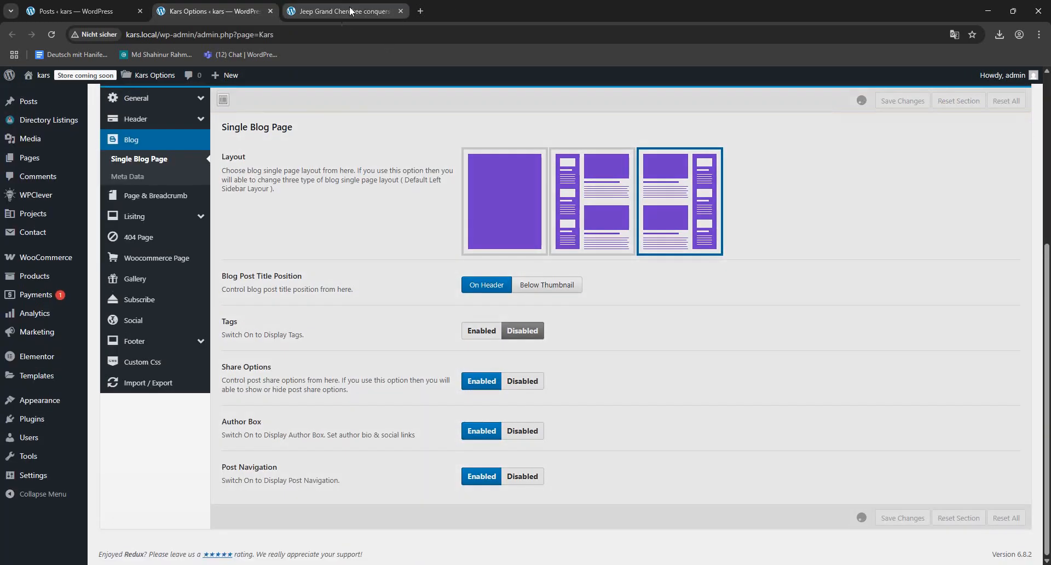
left_click(349, 11)
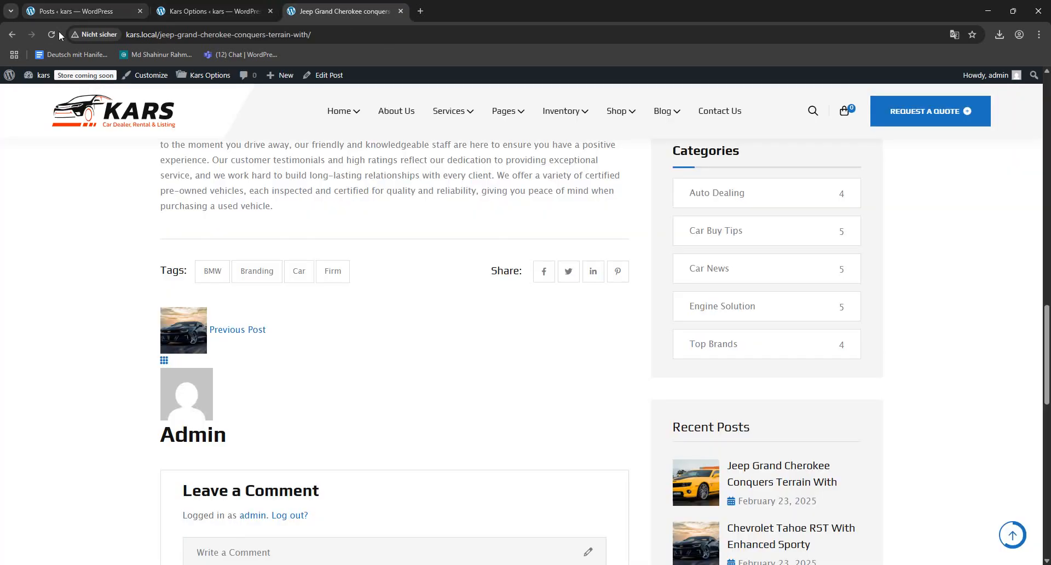
left_click(56, 34)
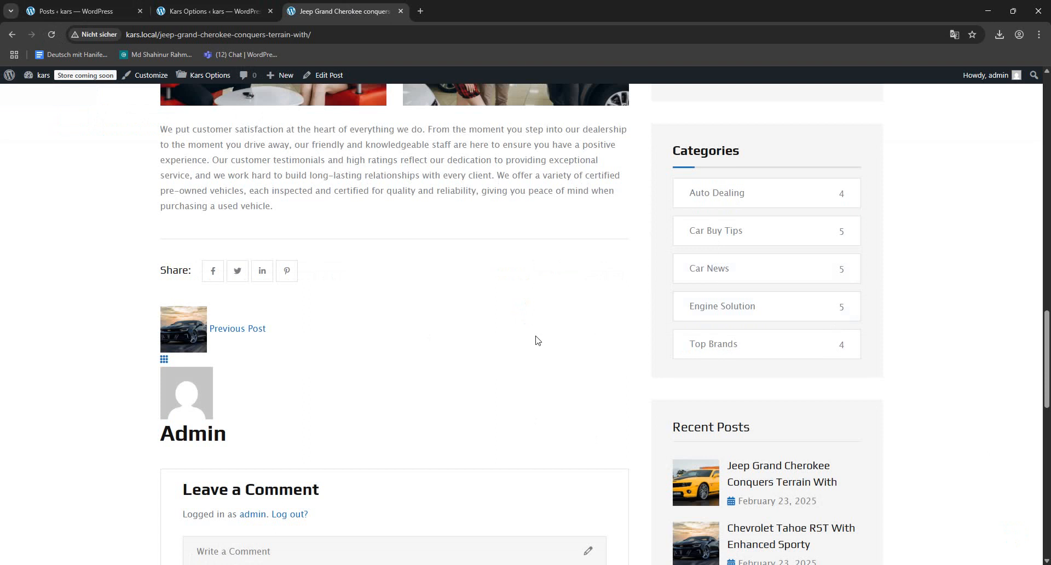
- Disable Share Options for the single blog page, save the changes, and reload the Jeep Grand Cherokee post to check them
left_click(219, 11)
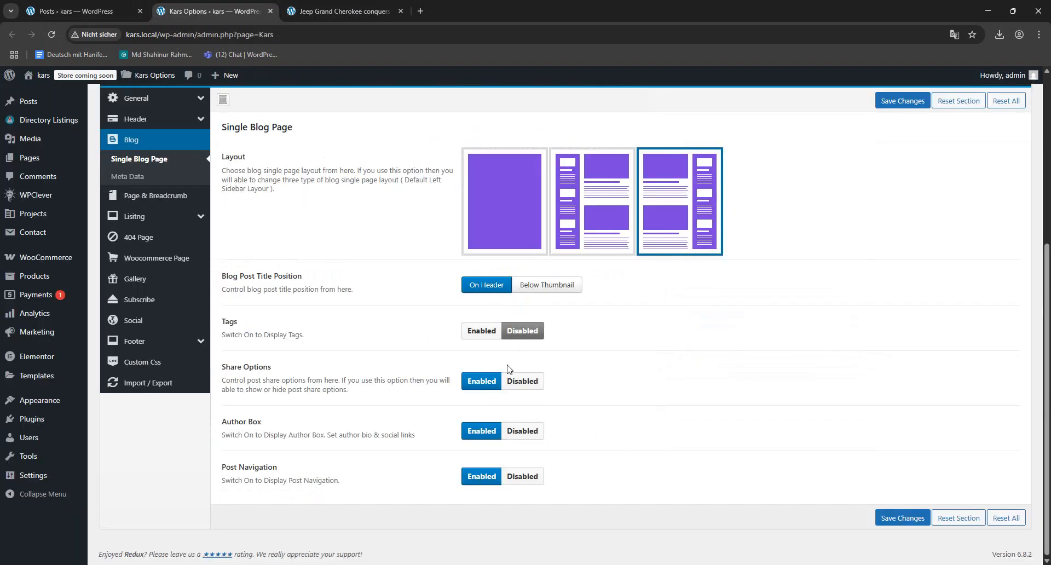
left_click(522, 382)
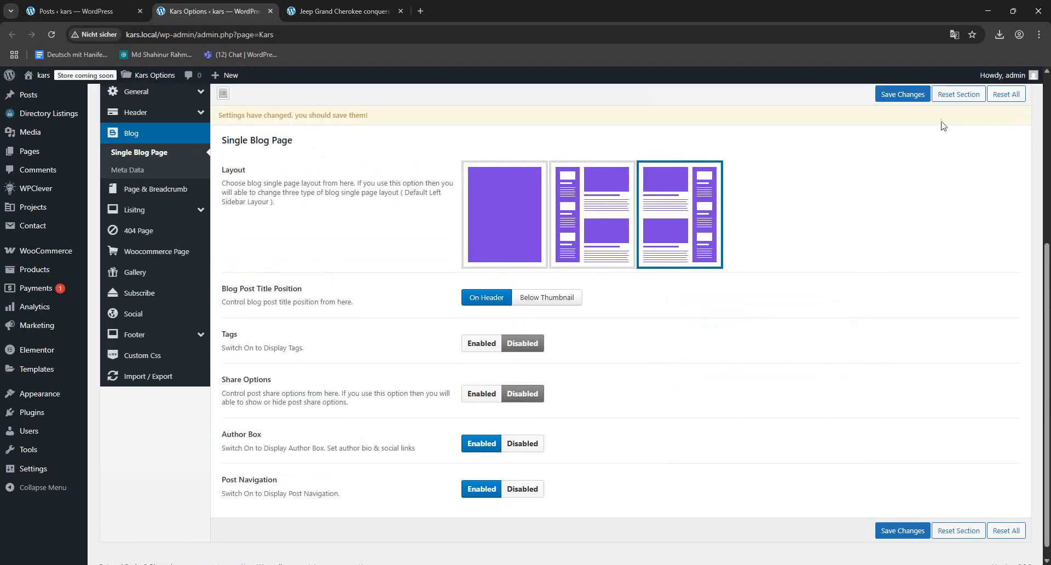
left_click(902, 94)
left_click(378, 11)
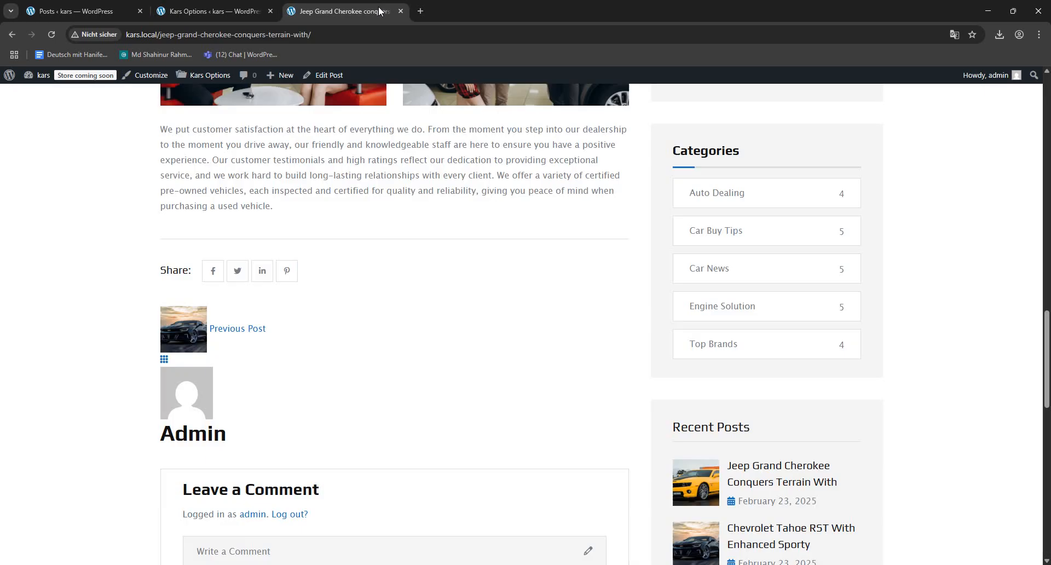
left_click(52, 35)
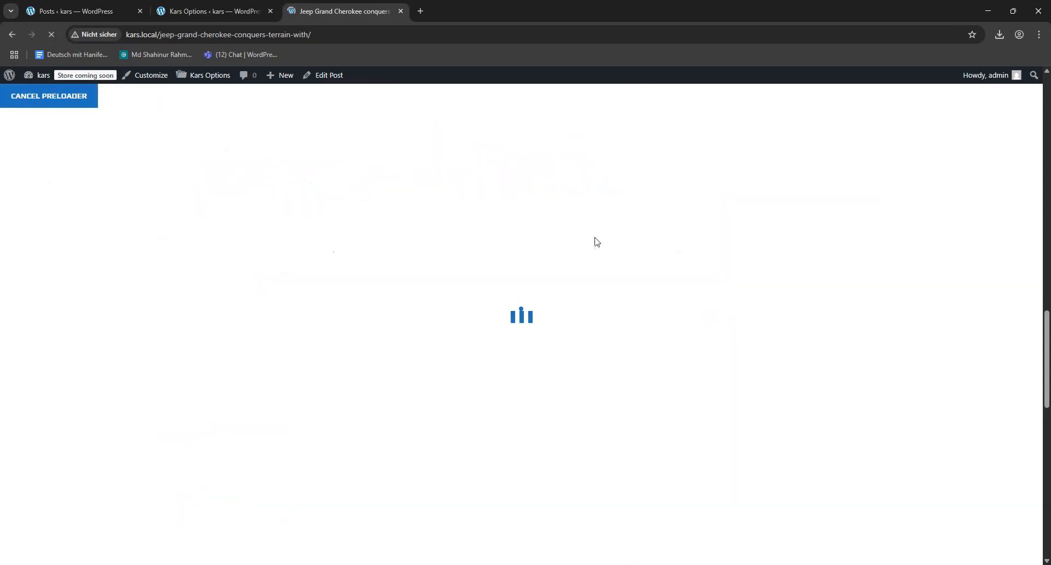
scroll(407, 352, "down", 5)
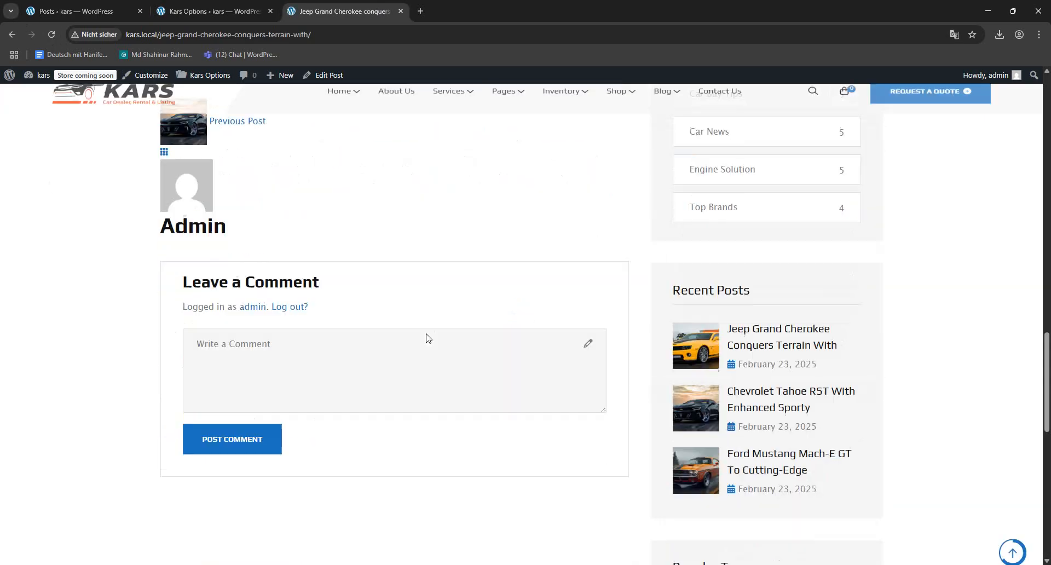
- Disable Post Navigation for the single blog page, save the changes, and check the area below the reloaded Jeep Grand Cherokee post
key("ctrl+shift+Tab")
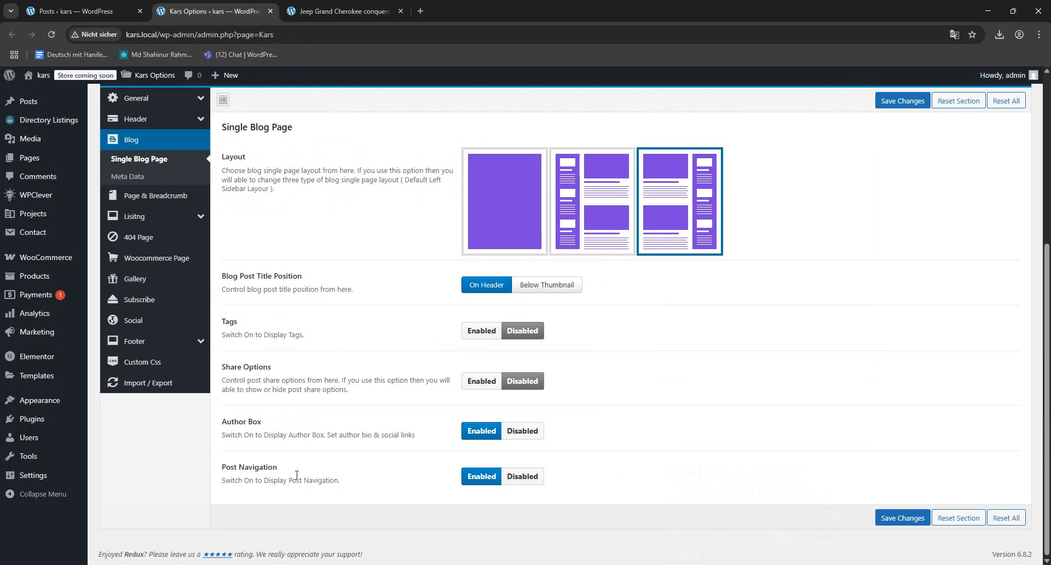
left_click(522, 476)
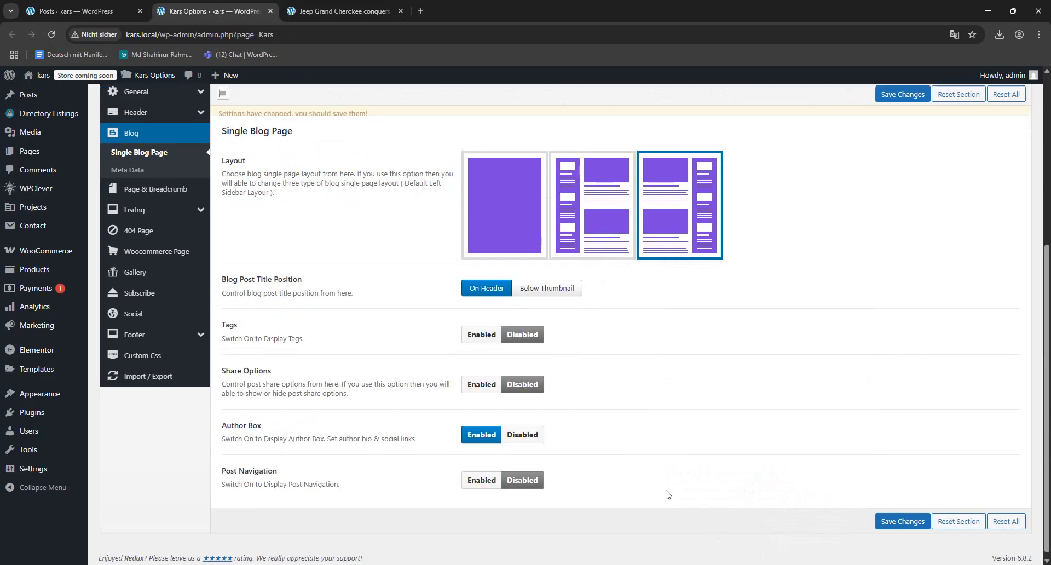
left_click(880, 521)
key("ctrl+Tab")
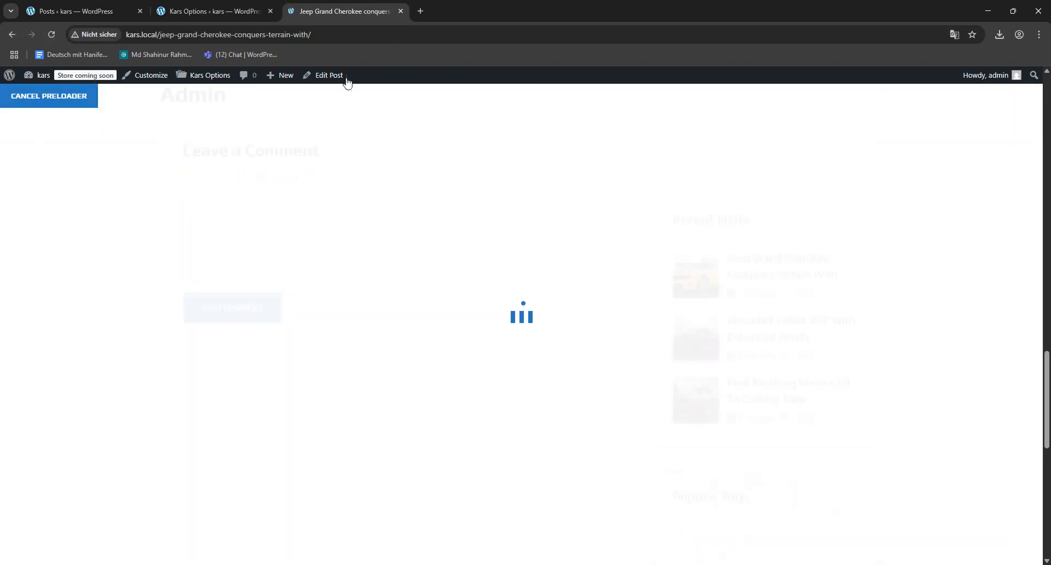
scroll(547, 252, "up", 5)
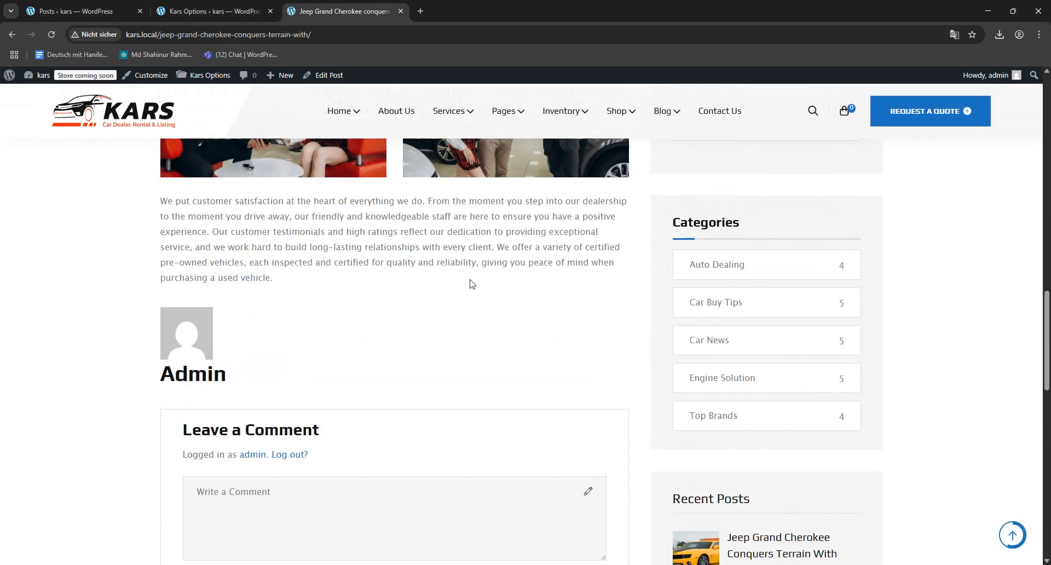
- Disable the Author Box for the single blog page, save the changes, and review the reloaded Jeep Grand Cherokee post
left_click(179, 6)
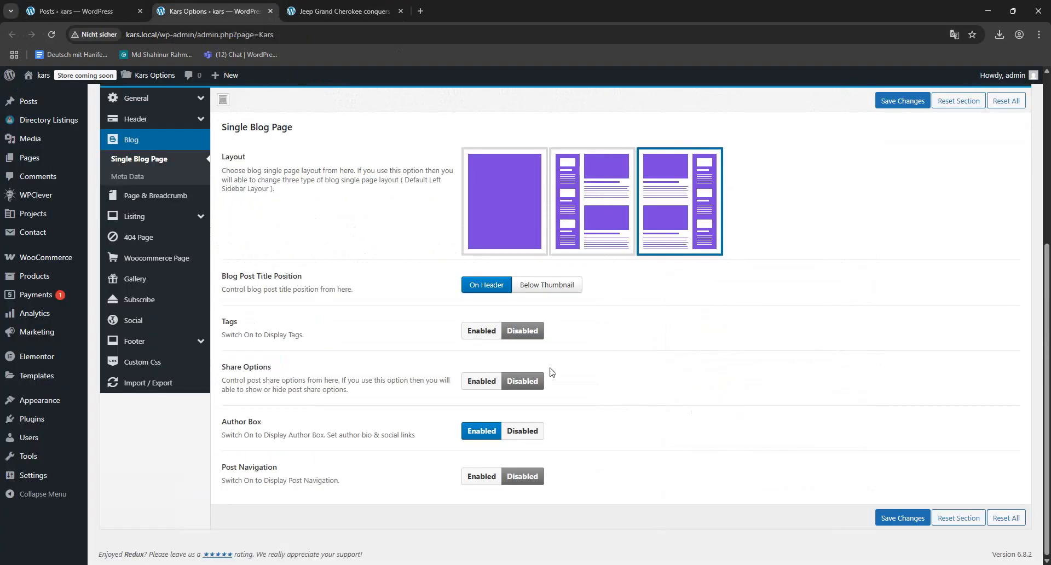
left_click(523, 431)
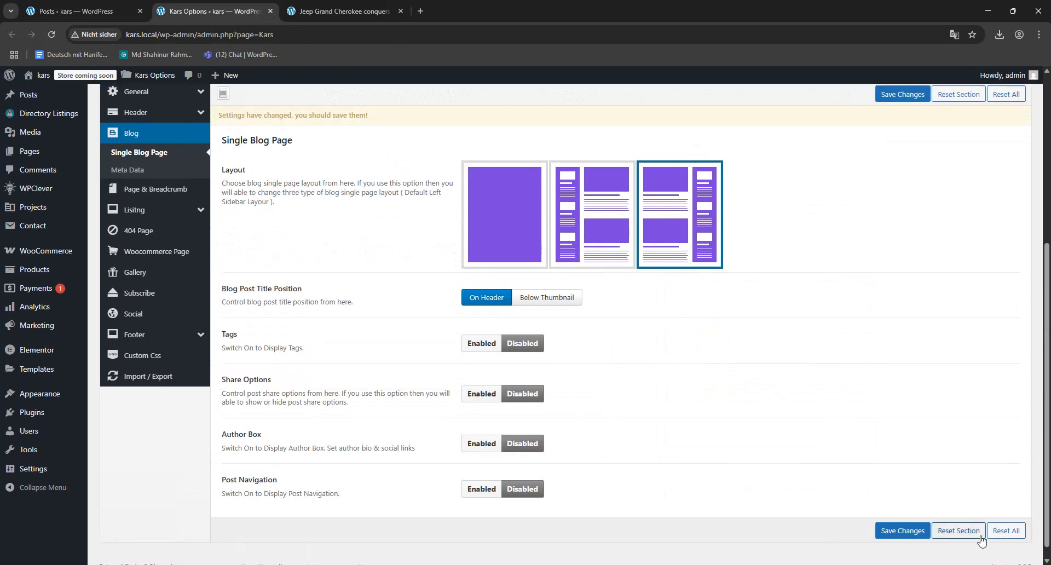
left_click(884, 520)
left_click(392, 7)
key("F5")
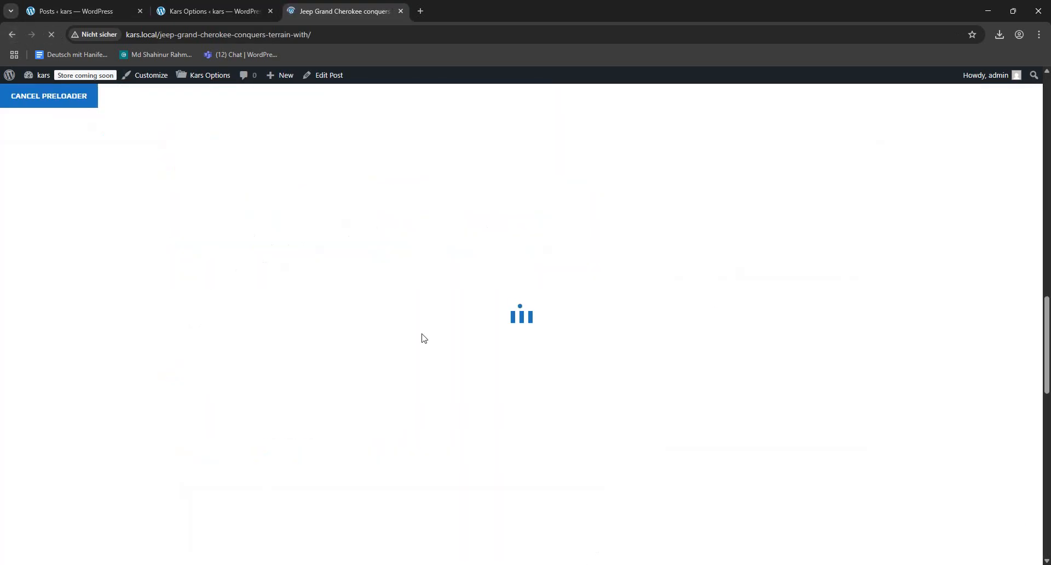
scroll(416, 354, "up", 5)
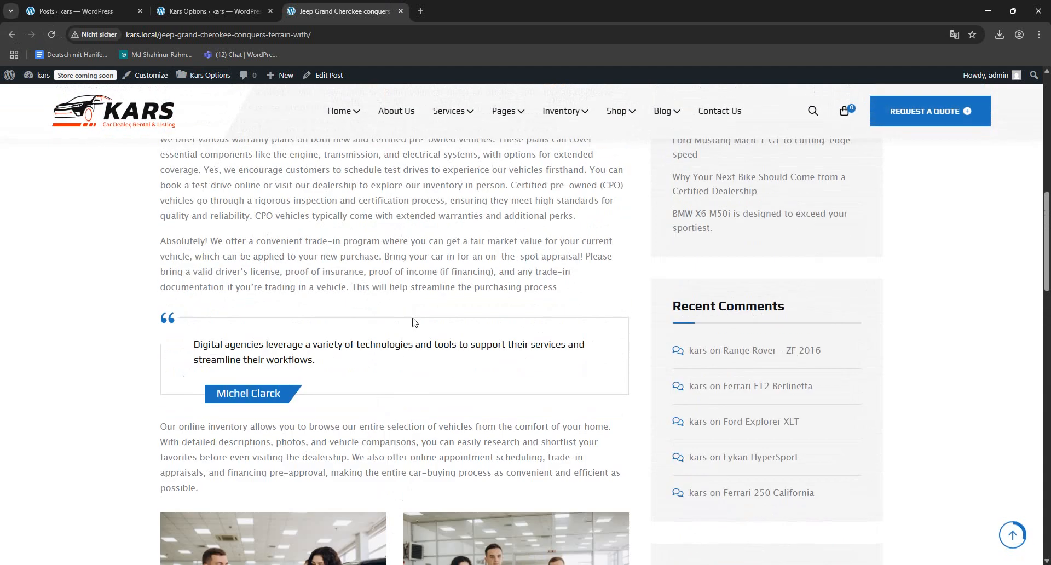
scroll(412, 318, "up", 10)
- Open the Blog Meta Data settings and view the site's Blog page to examine the meta data shown with each post
left_click(192, 9)
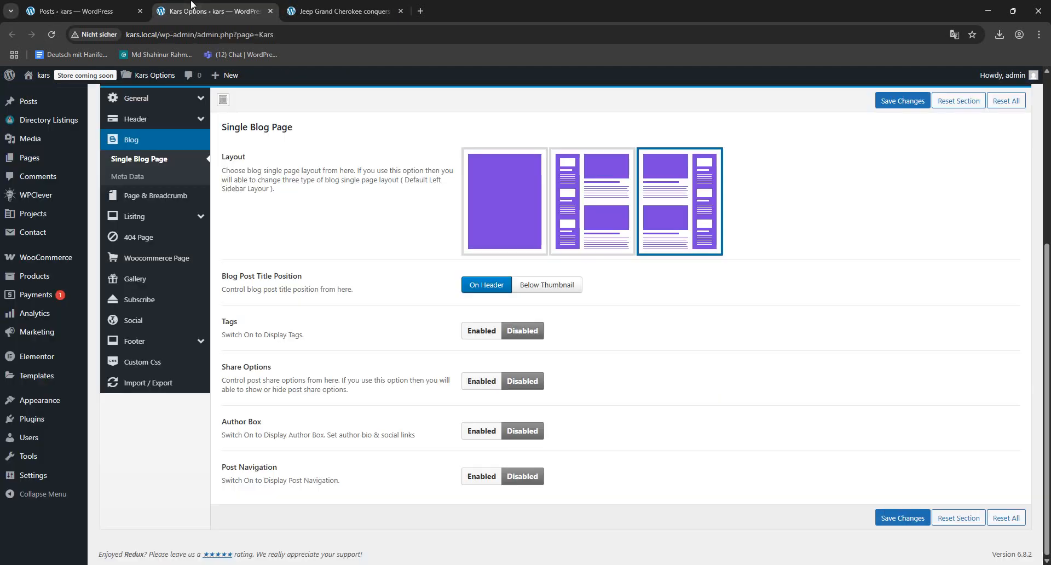
scroll(474, 335, "up", 5)
scroll(403, 287, "down", 2)
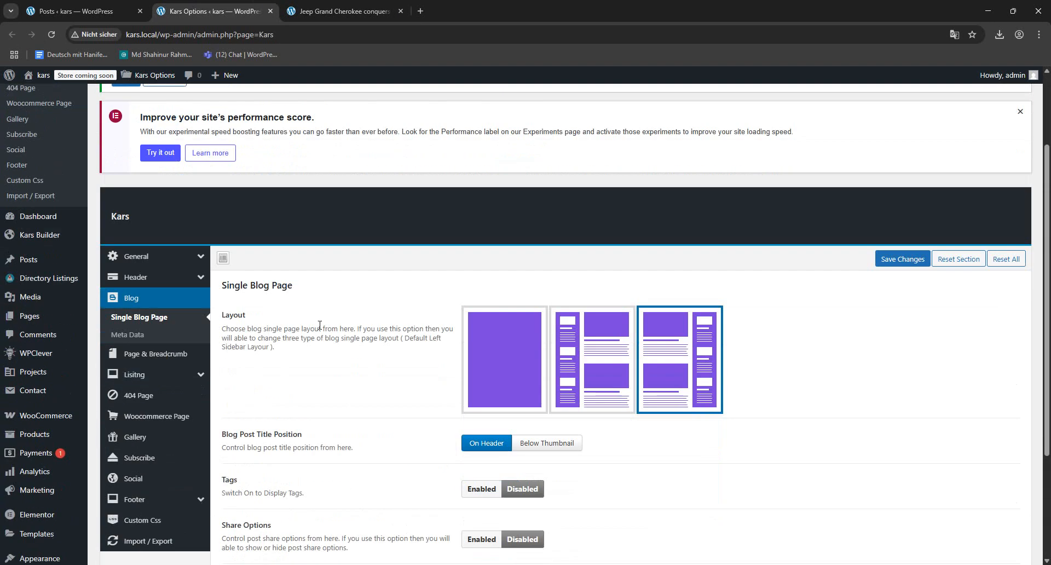
left_click(128, 336)
left_click(340, 7)
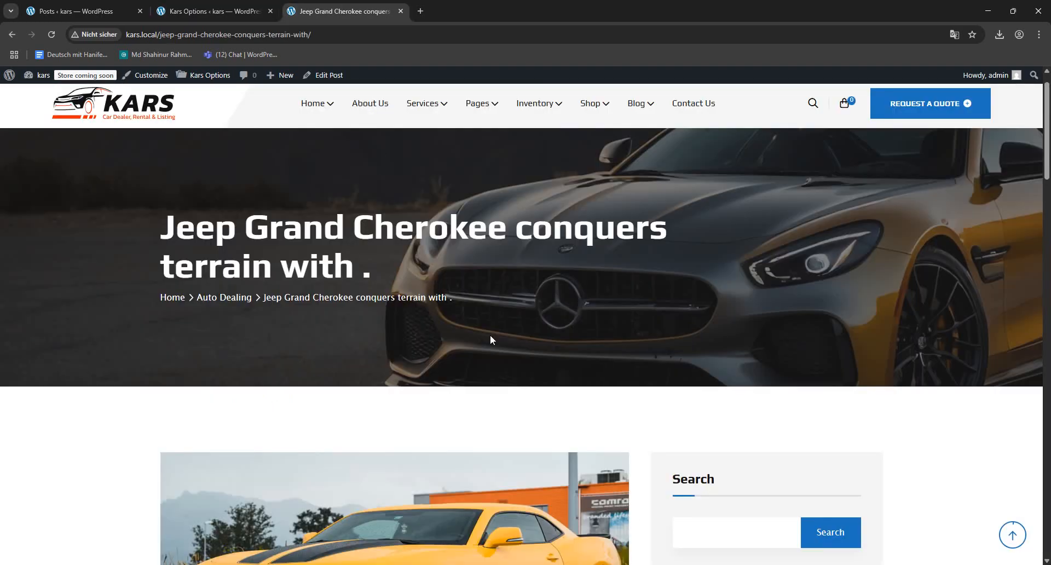
mouse_move(606, 148)
mouse_move(637, 140)
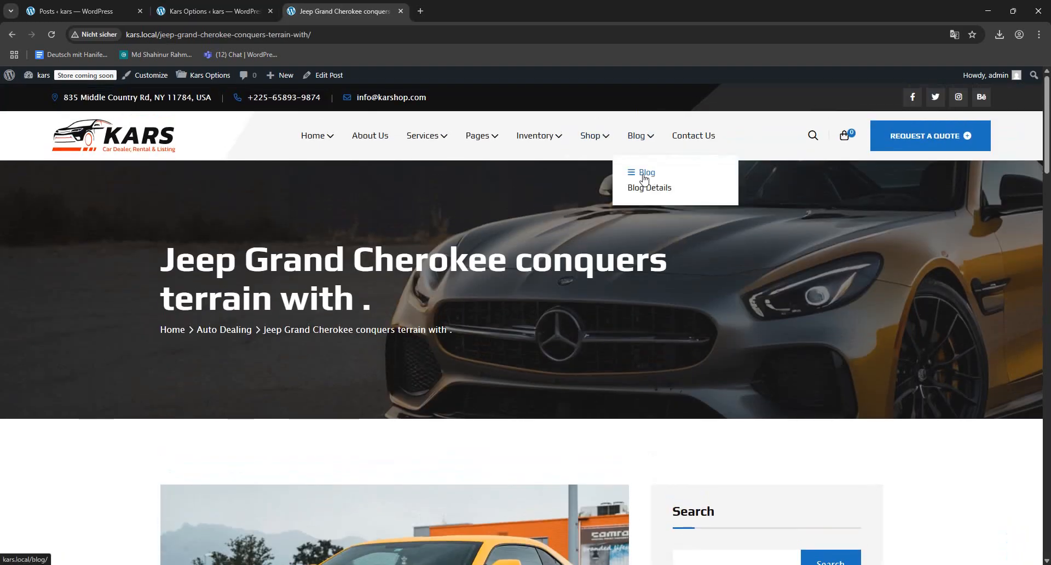
left_click(636, 171)
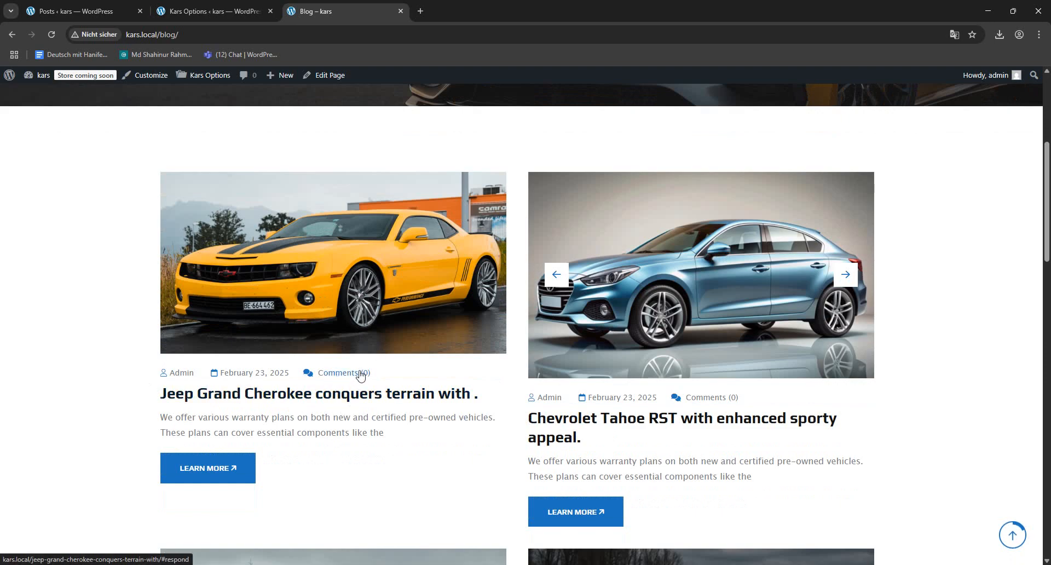
- Disable Post Comment in the Meta Data settings, save the changes, and reload the Blog page to check the post meta
left_click(246, 13)
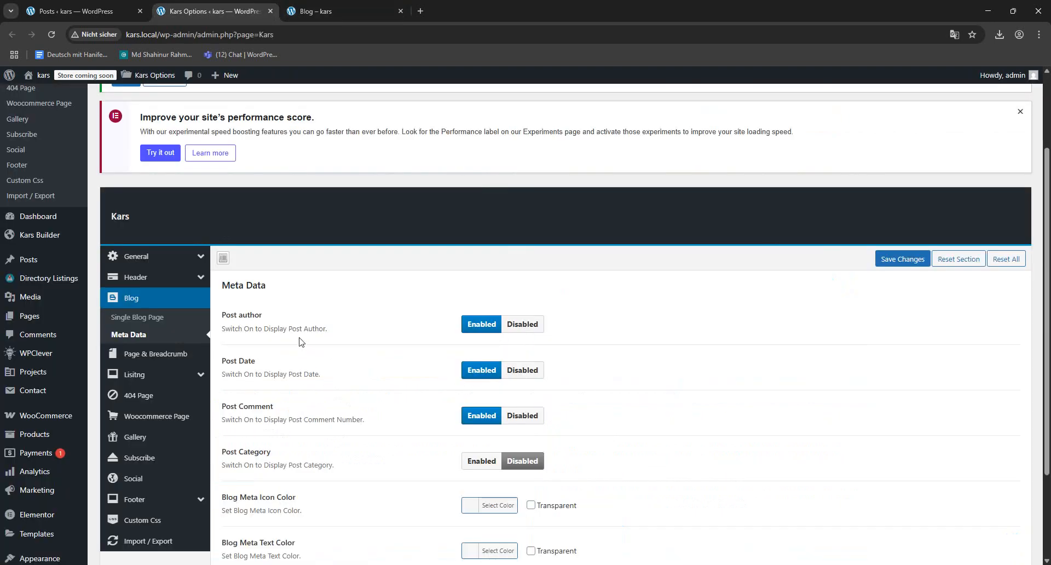
left_click(522, 416)
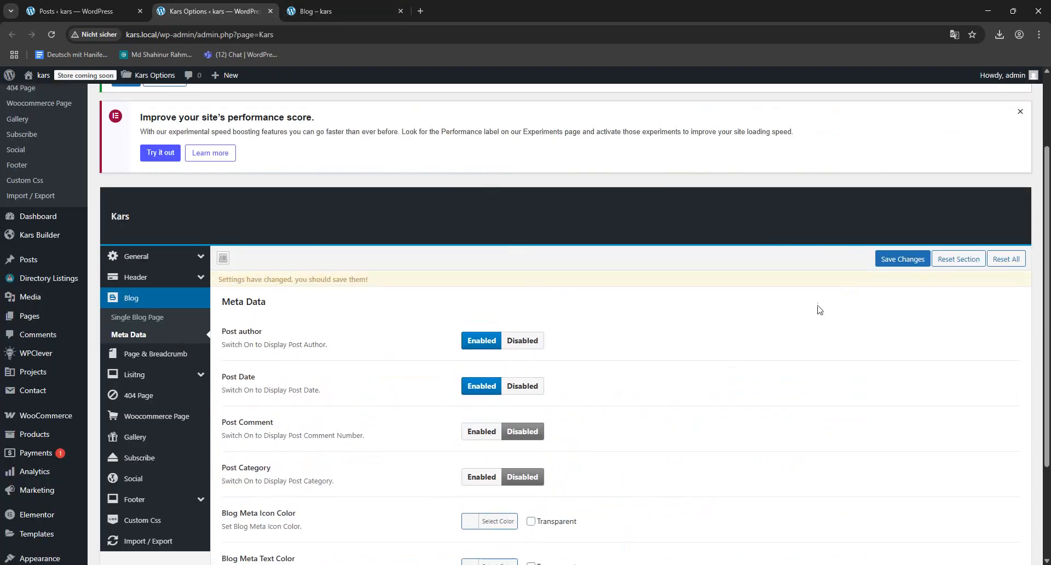
left_click(903, 259)
left_click(315, 11)
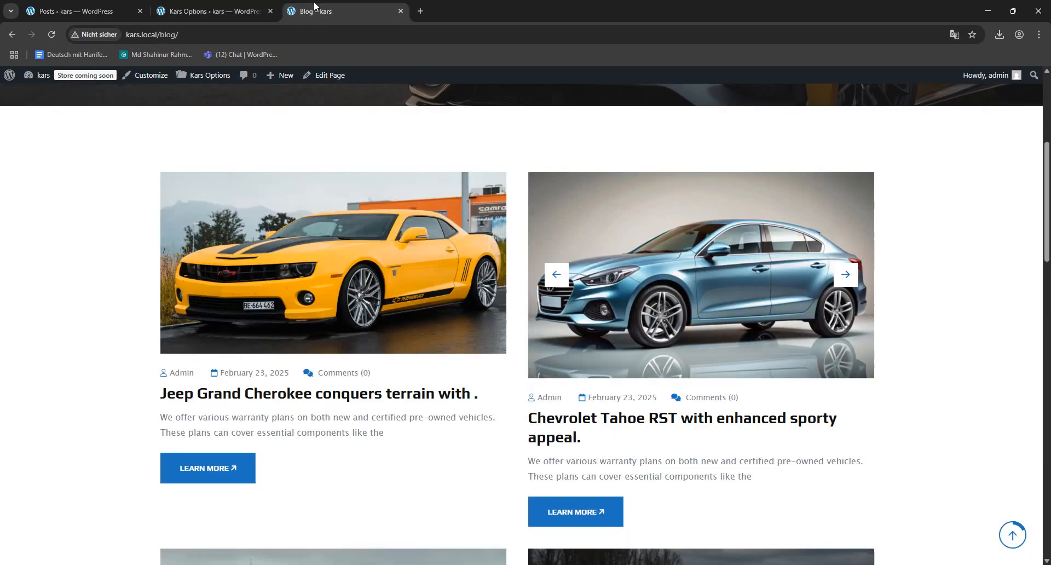
left_click(52, 34)
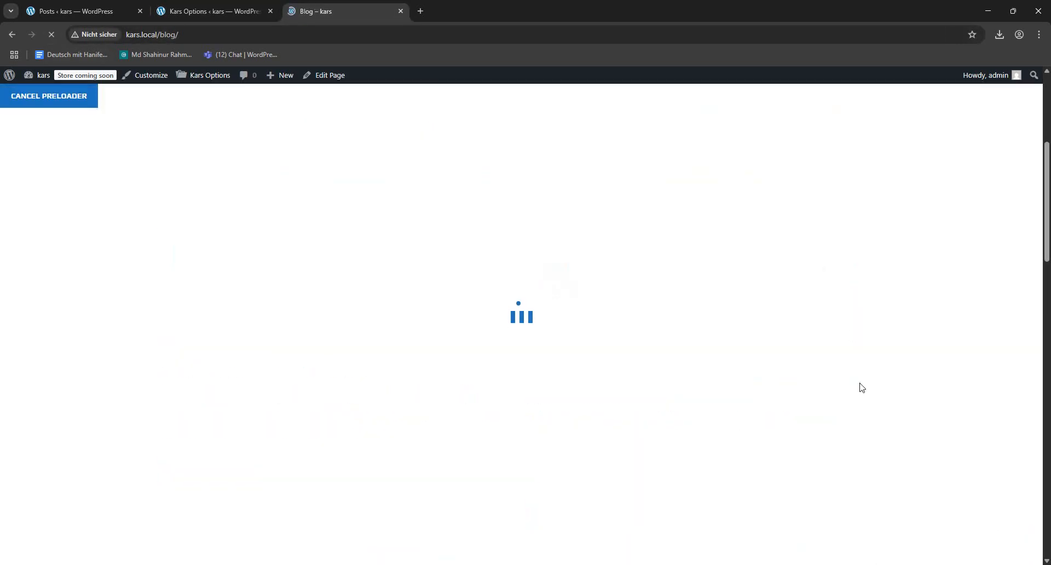
scroll(287, 398, "down", 18)
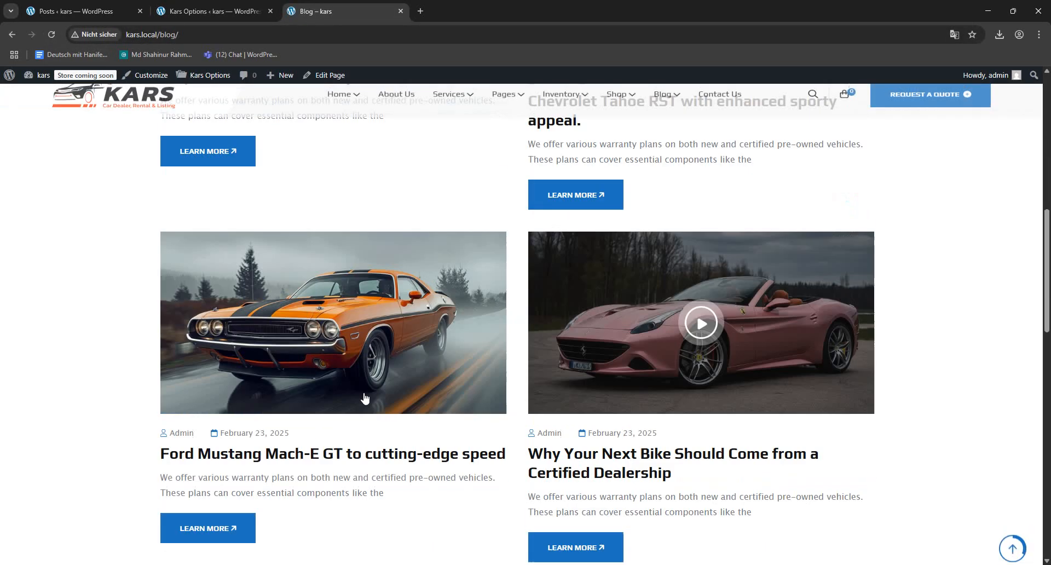
scroll(406, 345, "up", 5)
scroll(514, 359, "up", 8)
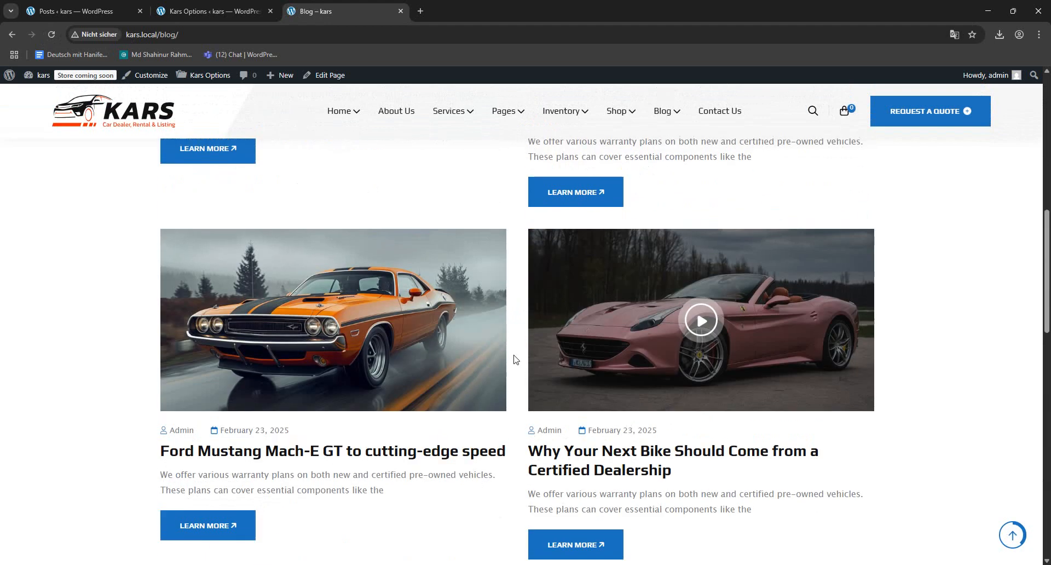
- Open the theme's Page & Breadcrumb settings and examine the breadcrumb banner on the site's Blog page
left_click(210, 11)
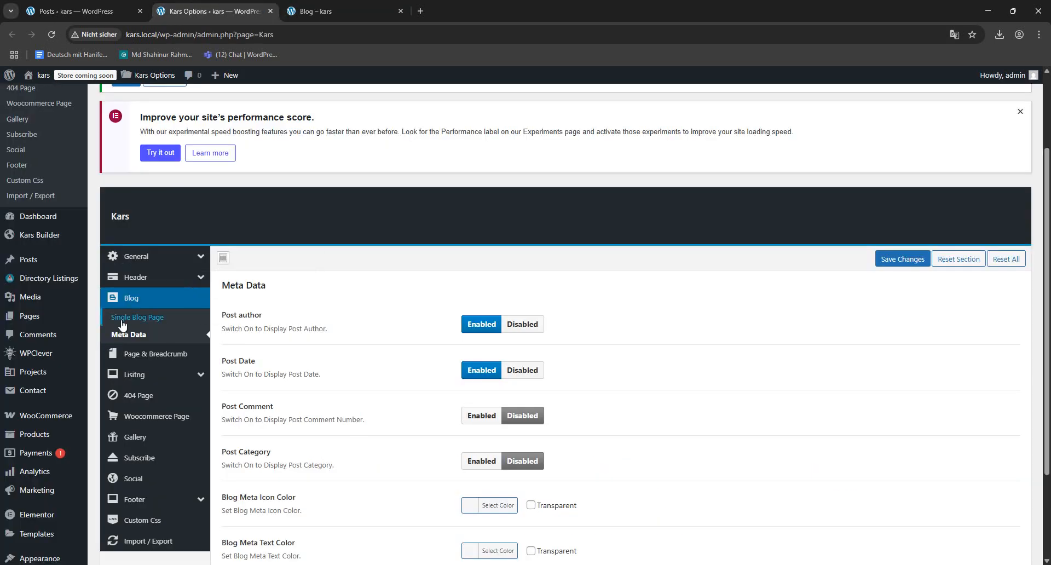
left_click(161, 355)
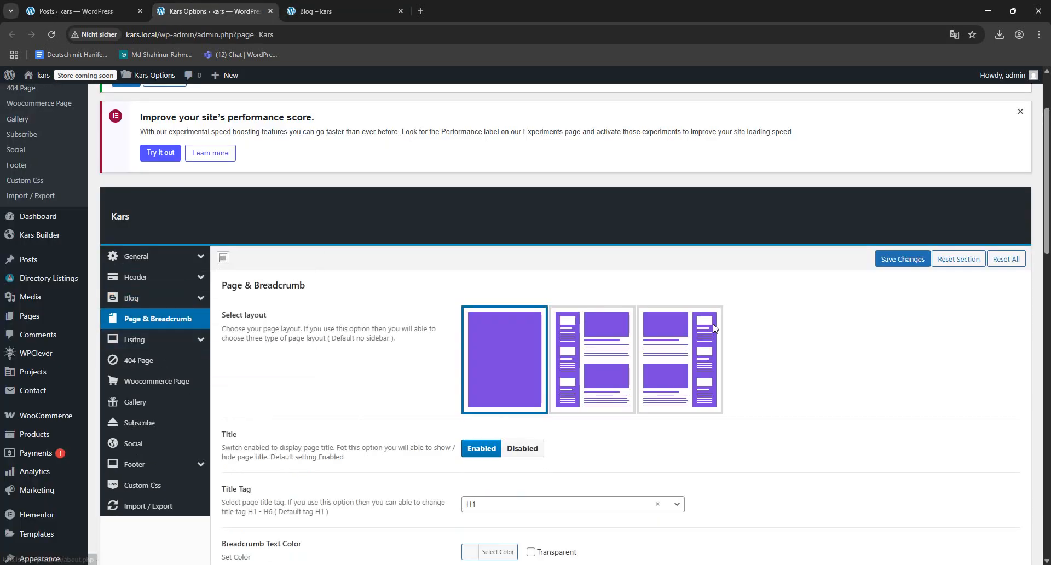
left_click(315, 11)
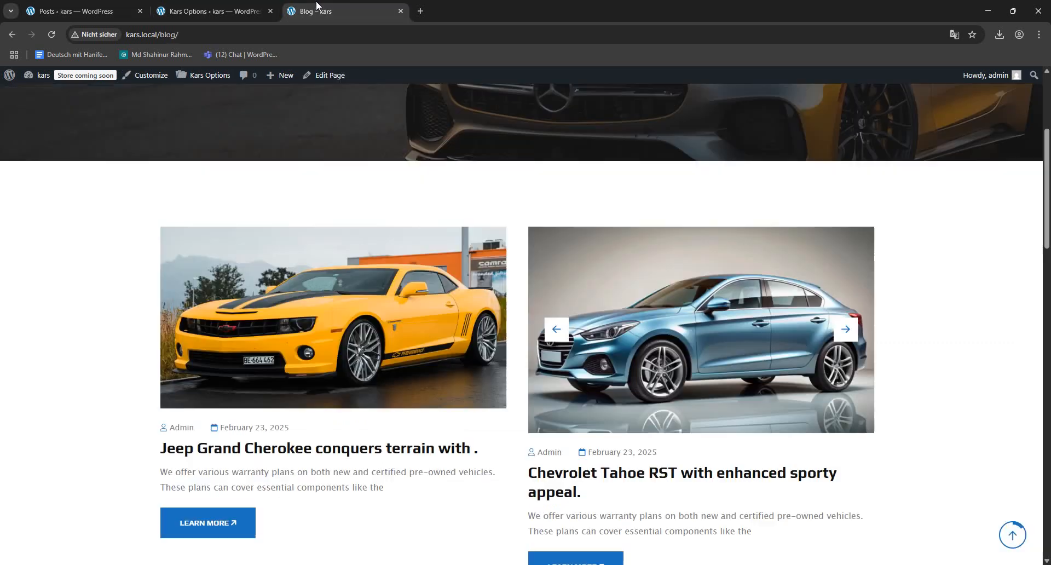
scroll(698, 260, "up", 5)
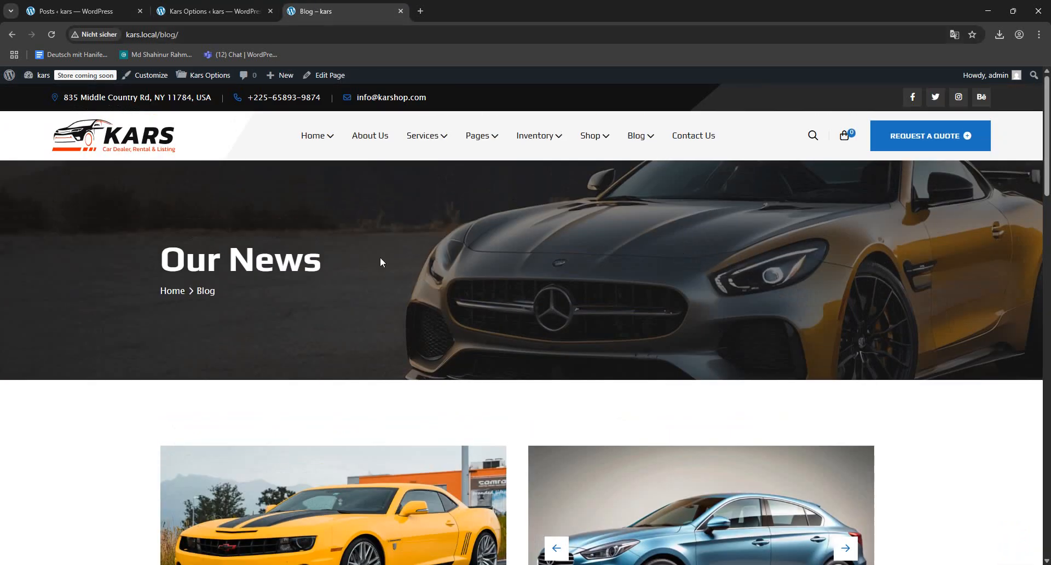
- Open the About Us and Contact Us pages in separate tabs and compare their breadcrumb banners
middle_click(369, 137)
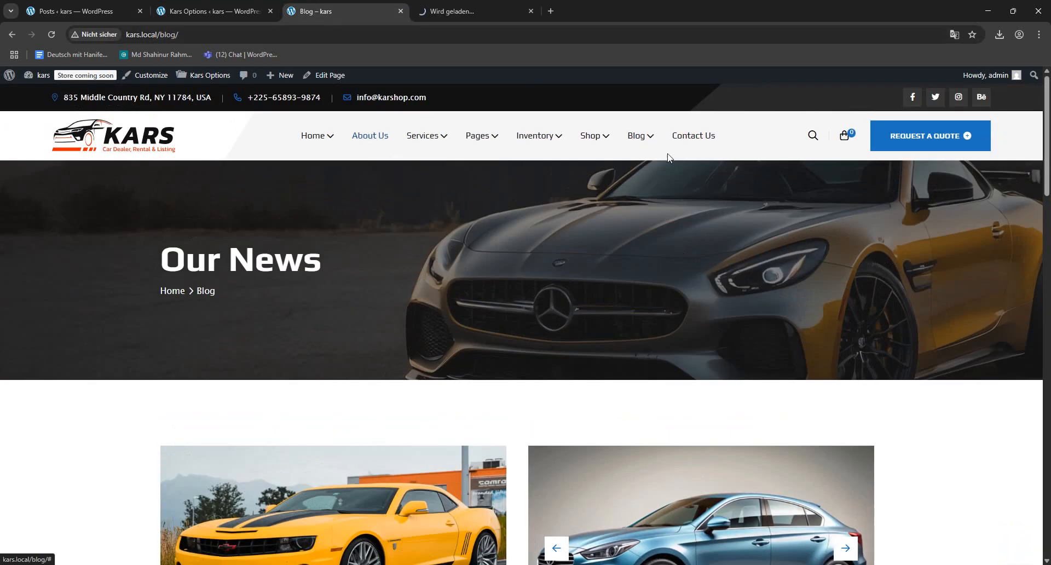
middle_click(691, 143)
mouse_move(438, 135)
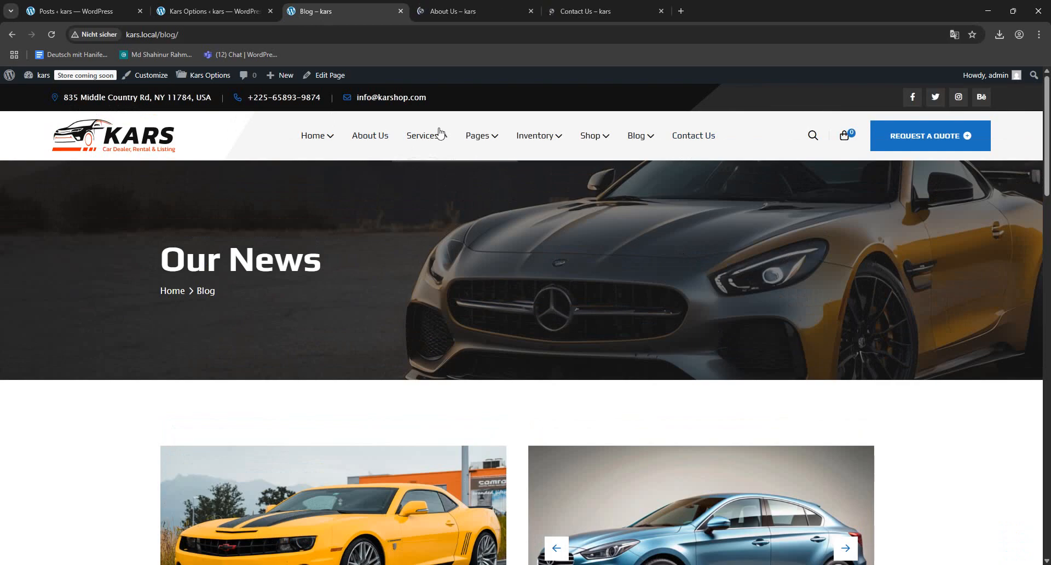
left_click(452, 12)
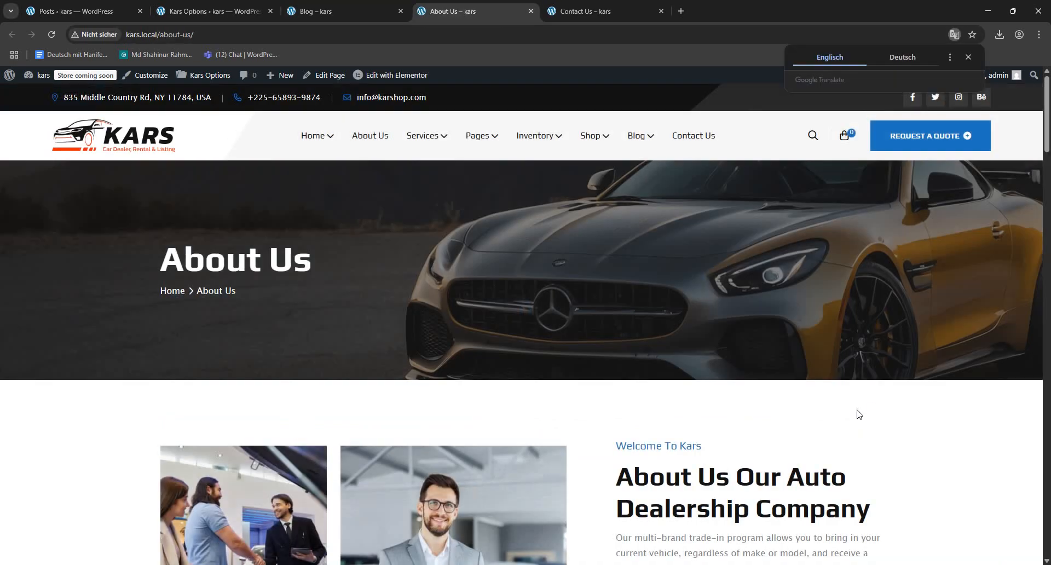
left_click(560, 11)
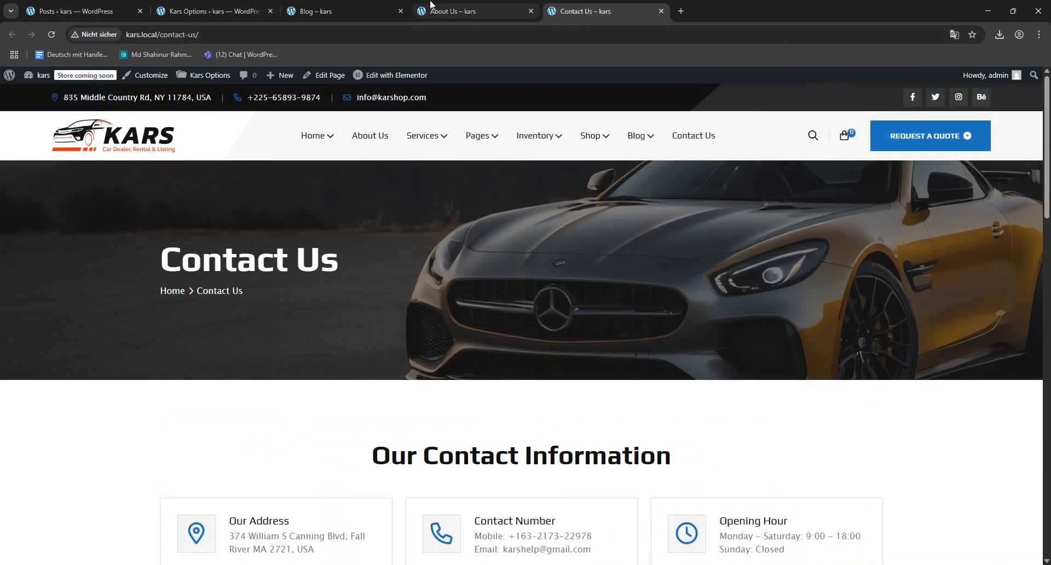
left_click(348, 7)
- Review the Page & Breadcrumb options for the header background image and the Shop, Archive, Search and Error page backgrounds
left_click(217, 11)
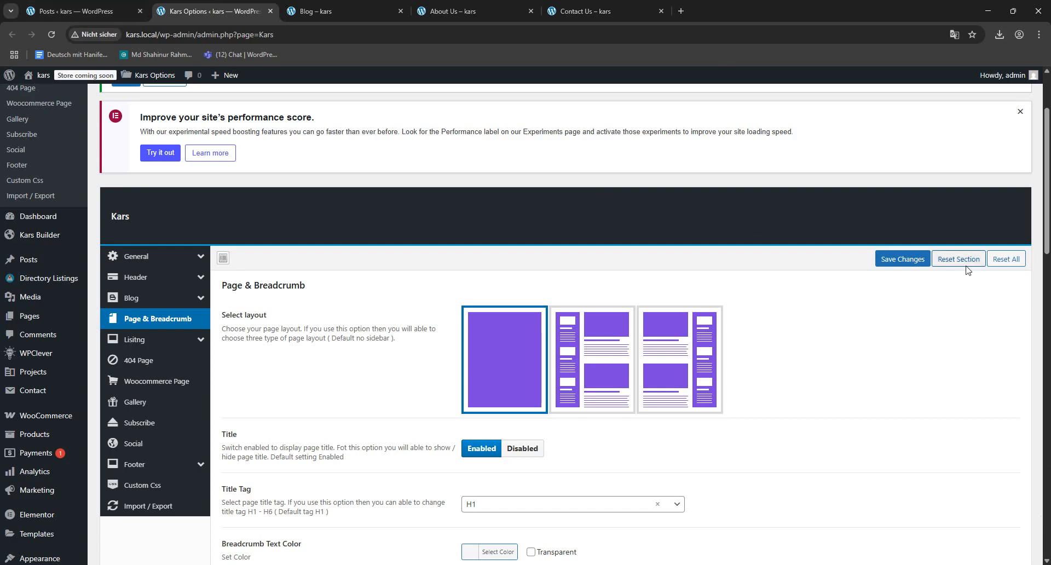
scroll(349, 267, "down", 5)
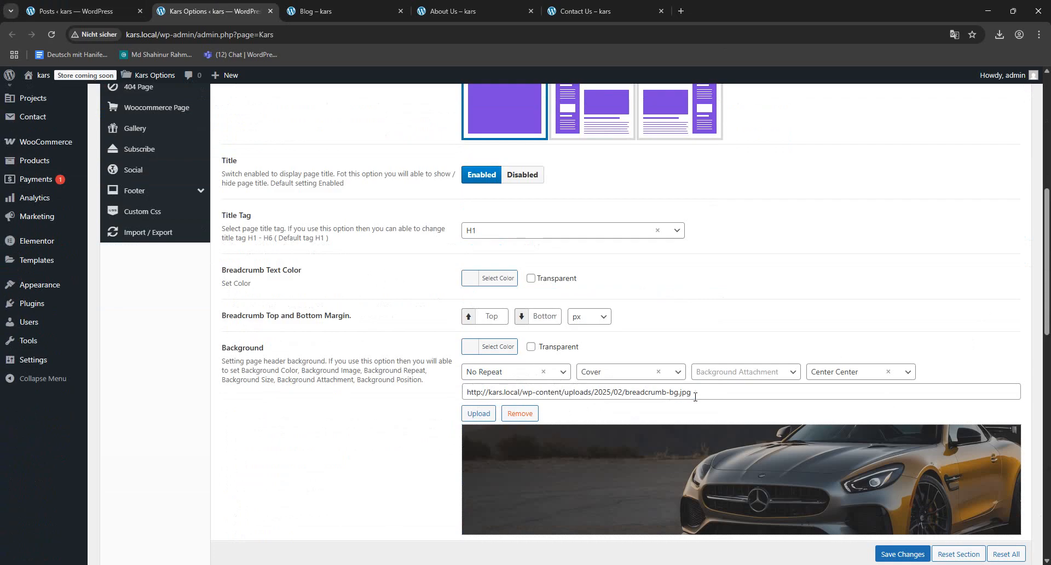
left_click_drag(694, 396, 323, 403)
scroll(323, 403, "down", 5)
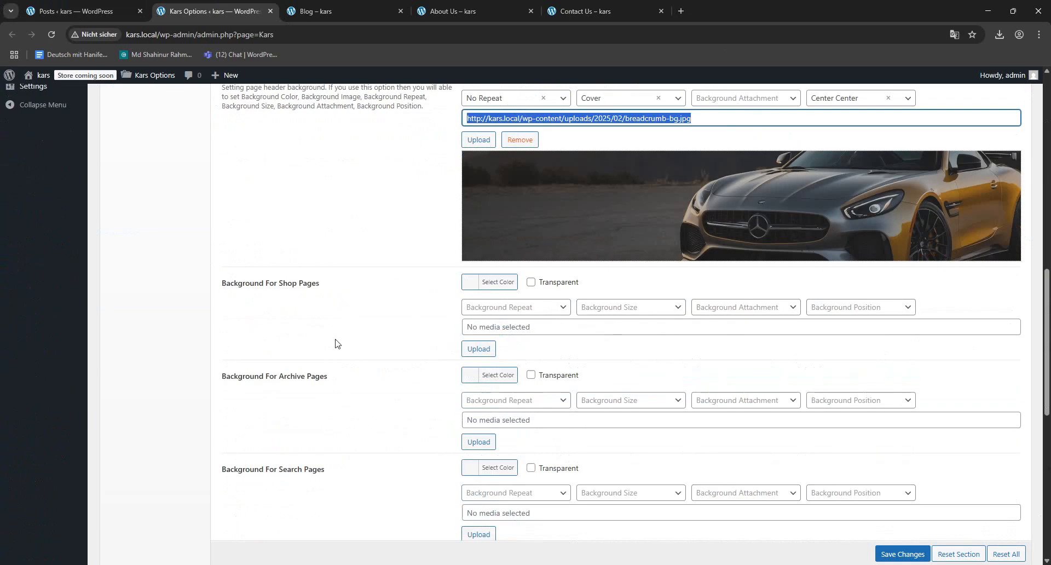
left_click_drag(224, 283, 539, 288)
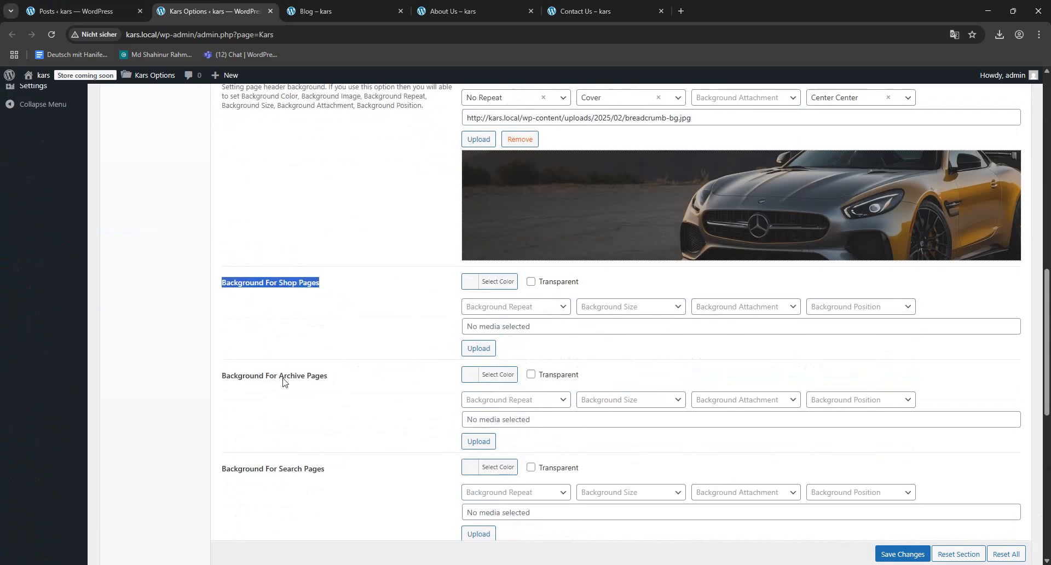
scroll(245, 284, "down", 2)
scroll(305, 398, "down", 3)
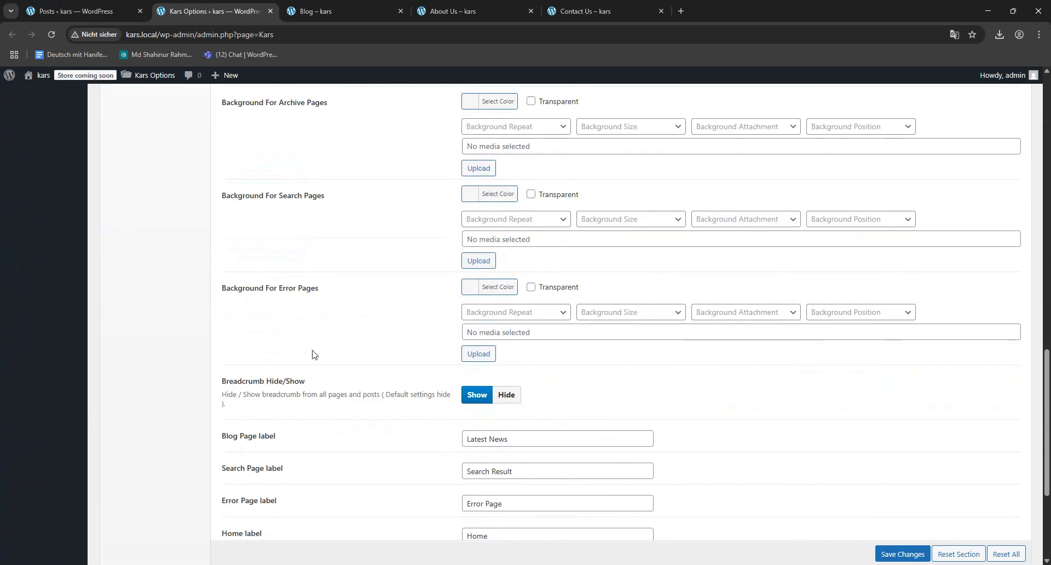
- Open the About Us and Contact Us pages for editing and dismiss the welcome guide on About Us
left_click(452, 10)
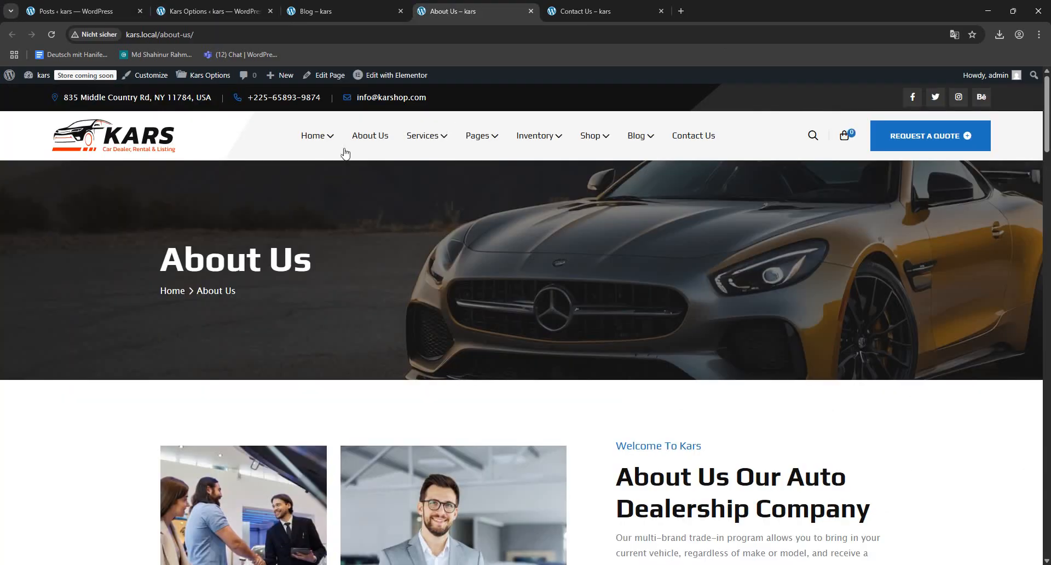
left_click(327, 76)
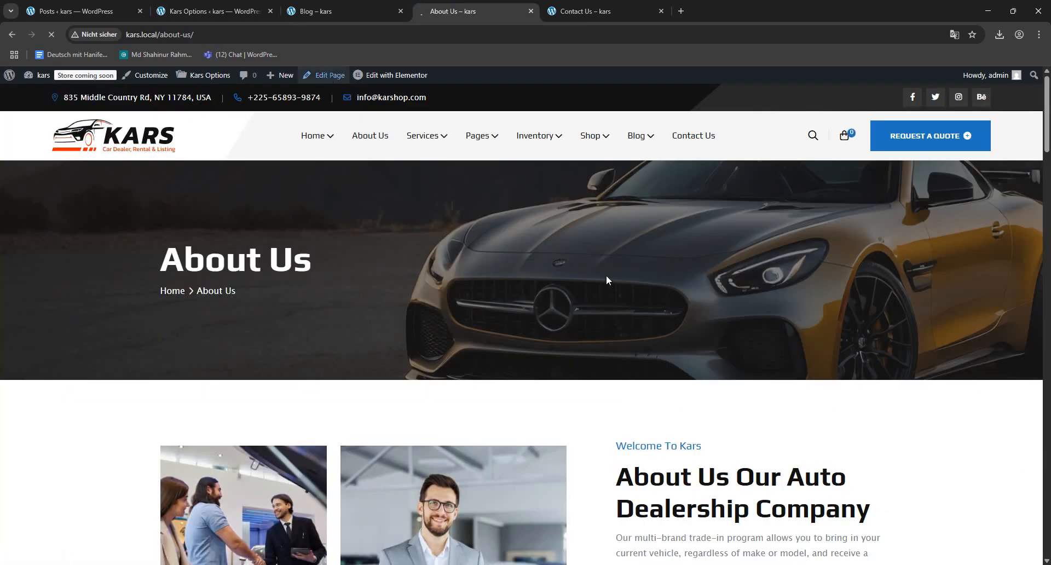
left_click(588, 10)
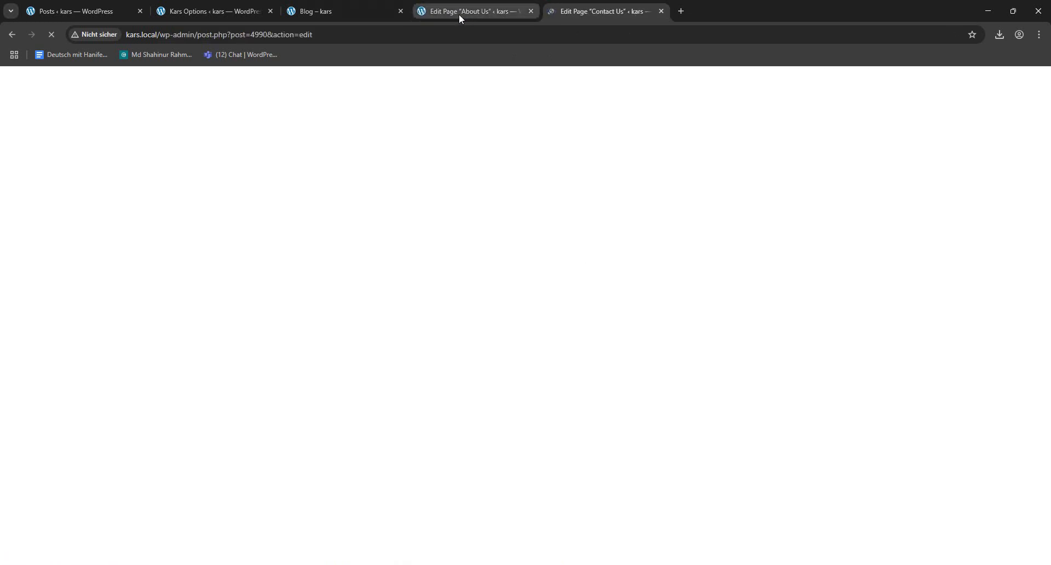
left_click(458, 13)
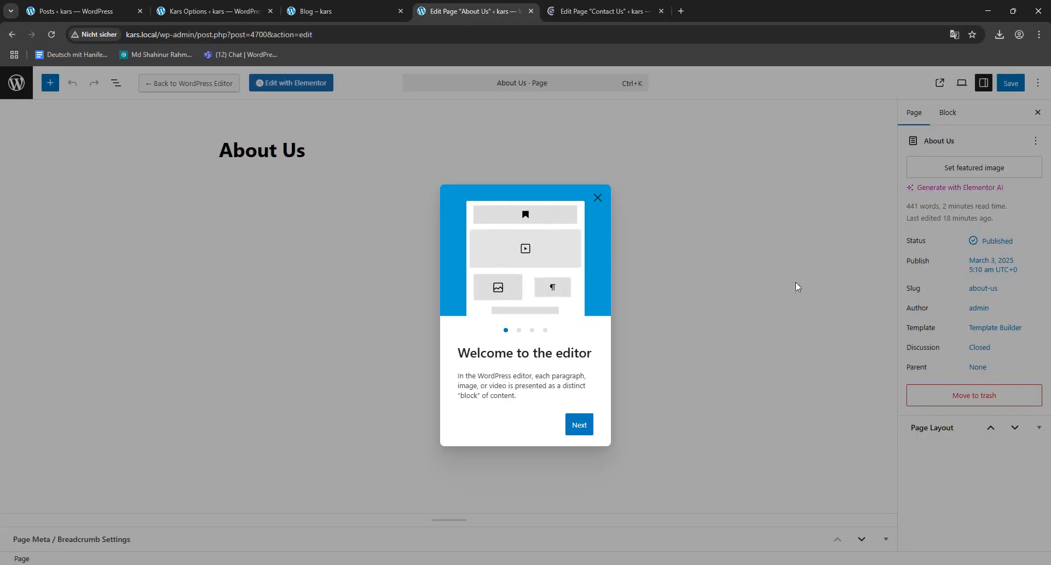
left_click(598, 198)
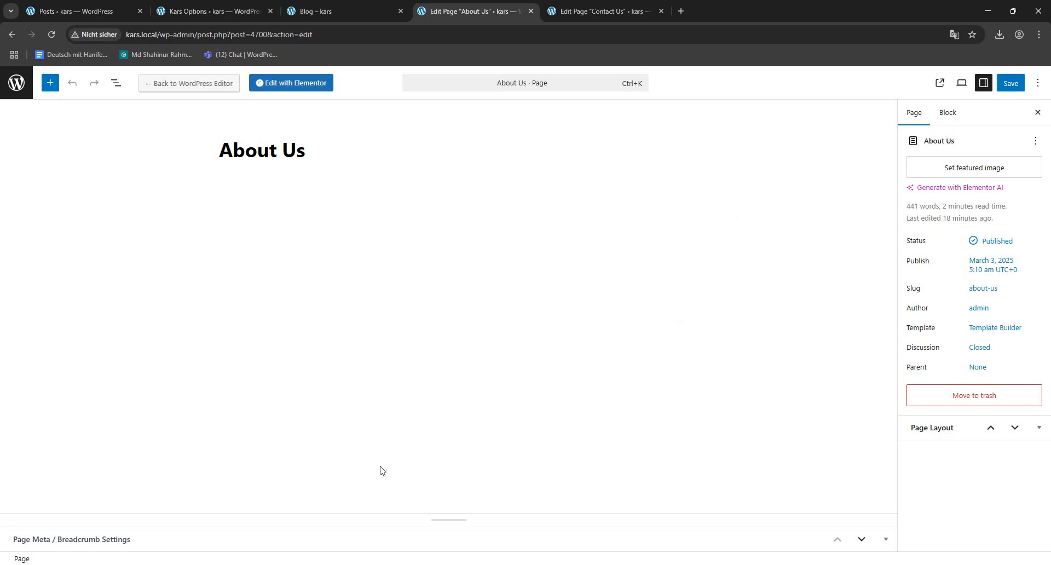
- Expand the About Us page's Page Meta / Breadcrumb Settings and set Page Breadcrumb Settings to Page Settings
left_click(886, 541)
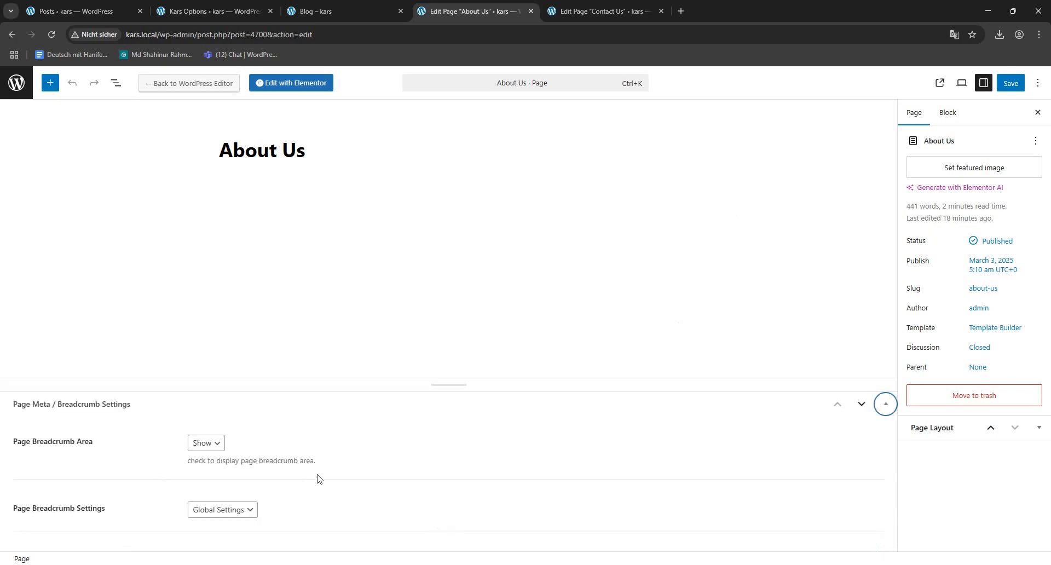
left_click(254, 510)
left_click(223, 540)
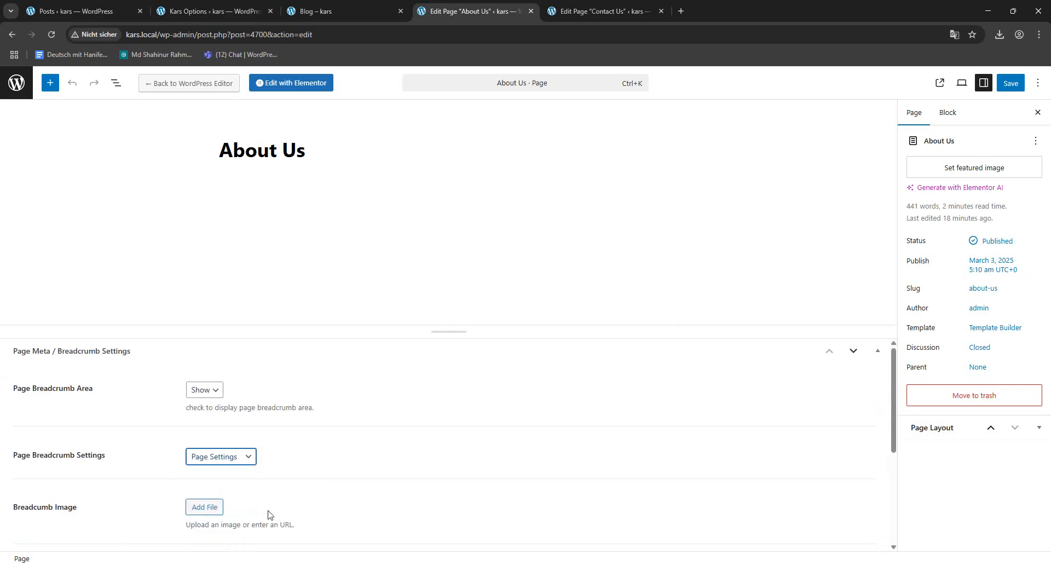
- Assign the plain dark image blog-bg-3.png from the media library as the About Us page's breadcrumb image
scroll(309, 429, "down", 3)
left_click(205, 343)
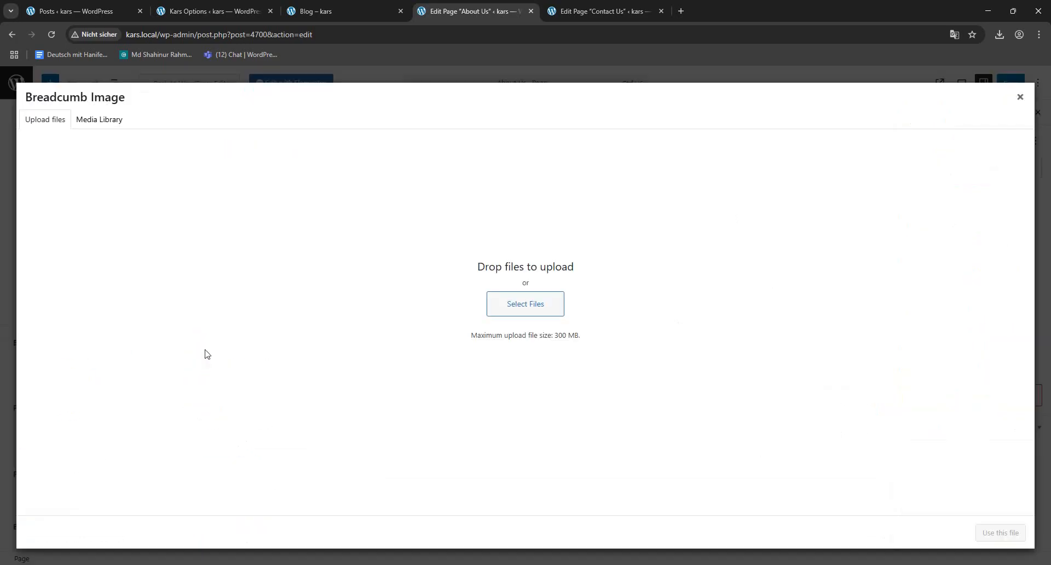
left_click(111, 120)
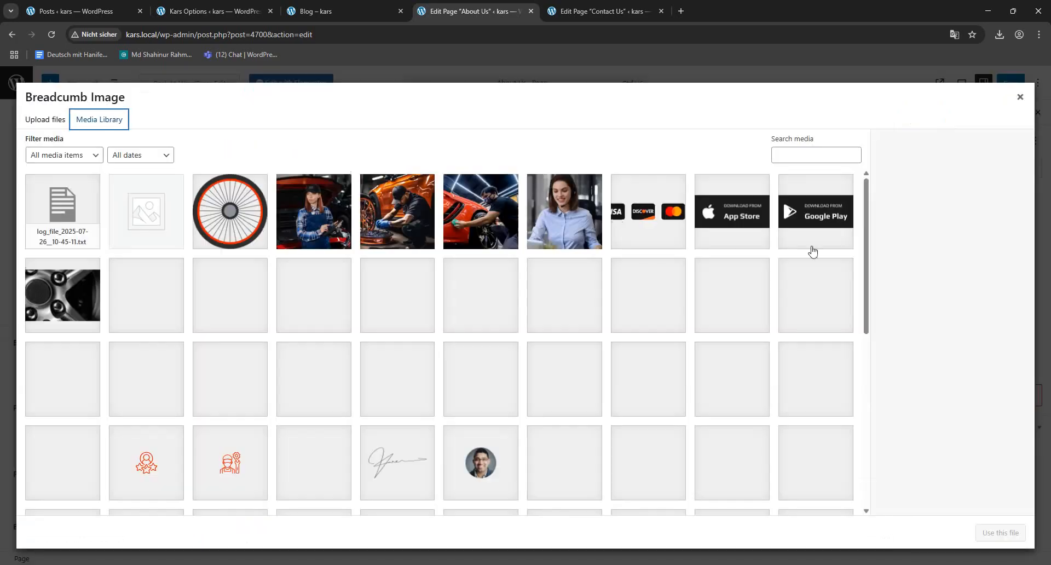
scroll(777, 317, "down", 7)
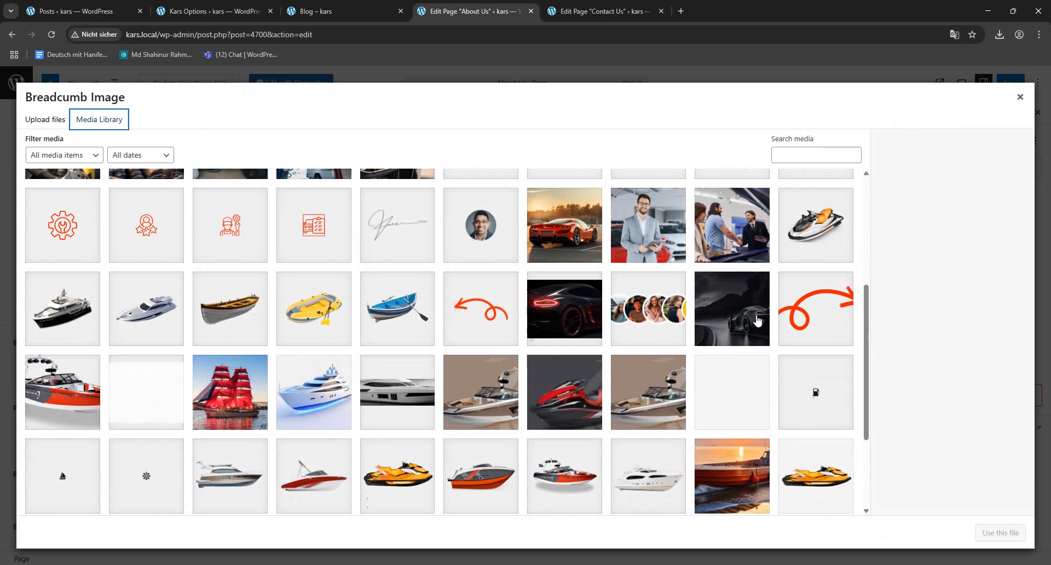
left_click(718, 427)
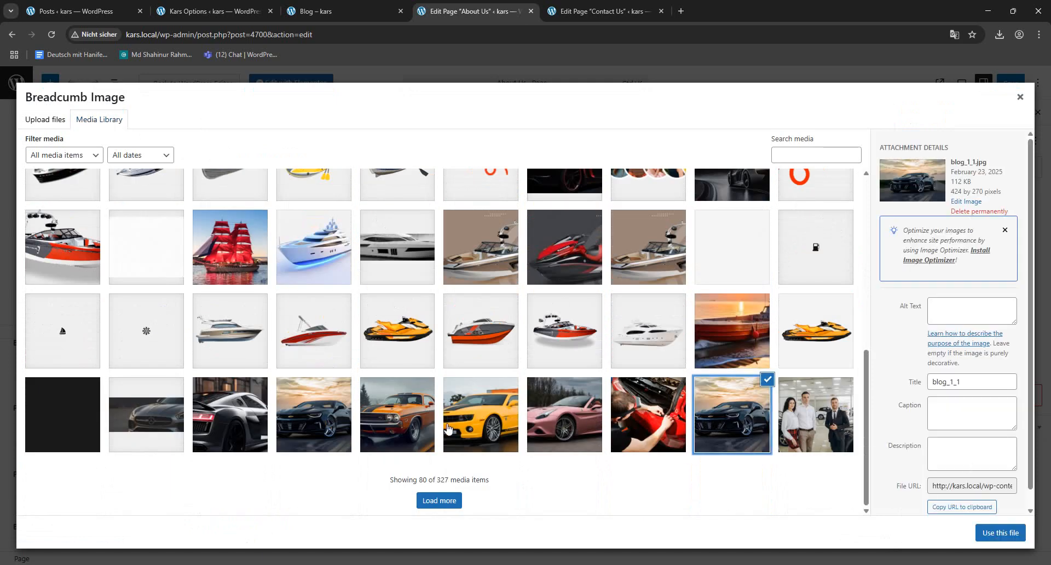
left_click(470, 431)
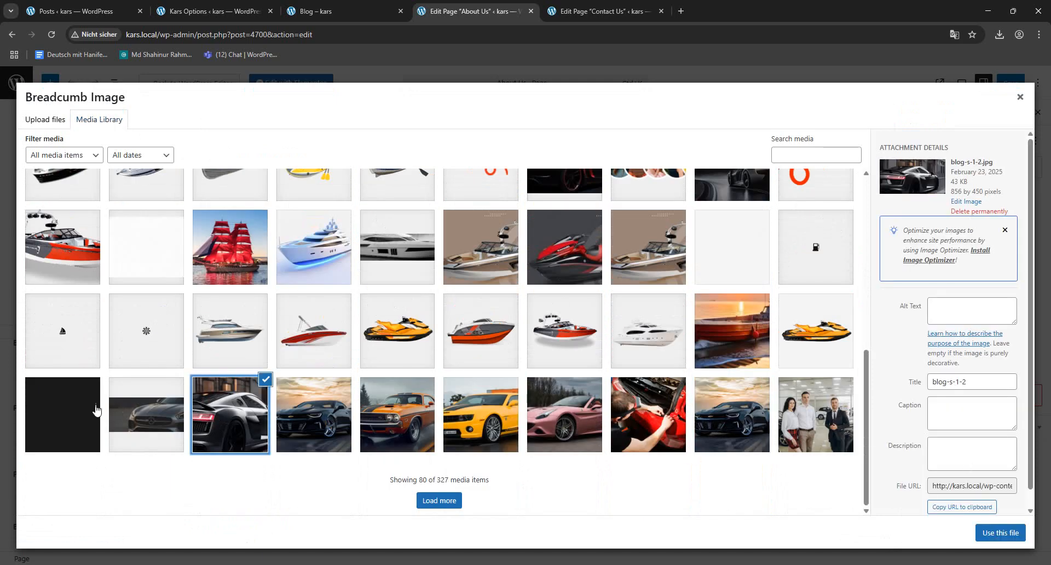
left_click(68, 412)
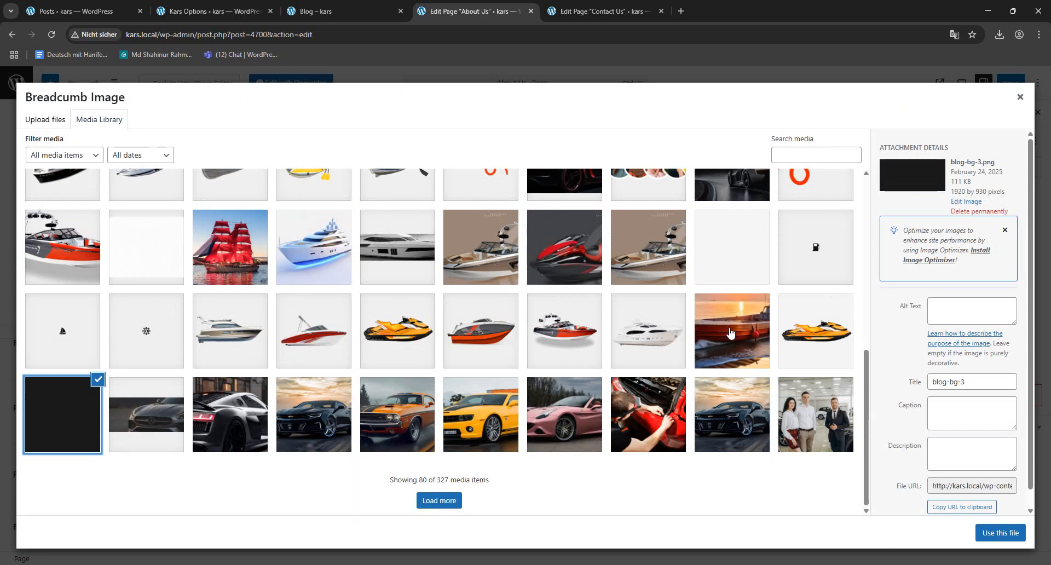
left_click(646, 268)
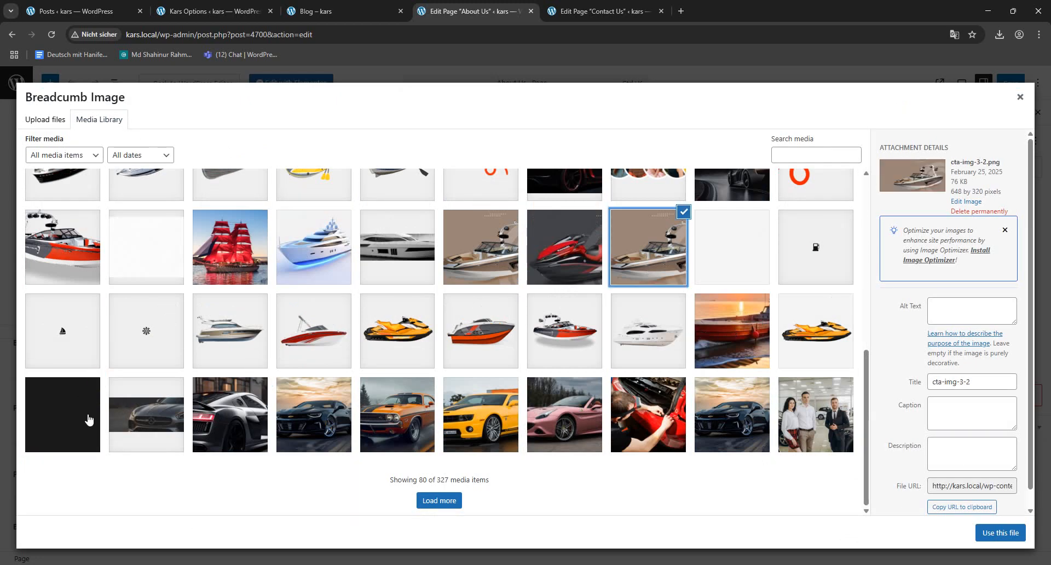
left_click(88, 420)
left_click(1006, 534)
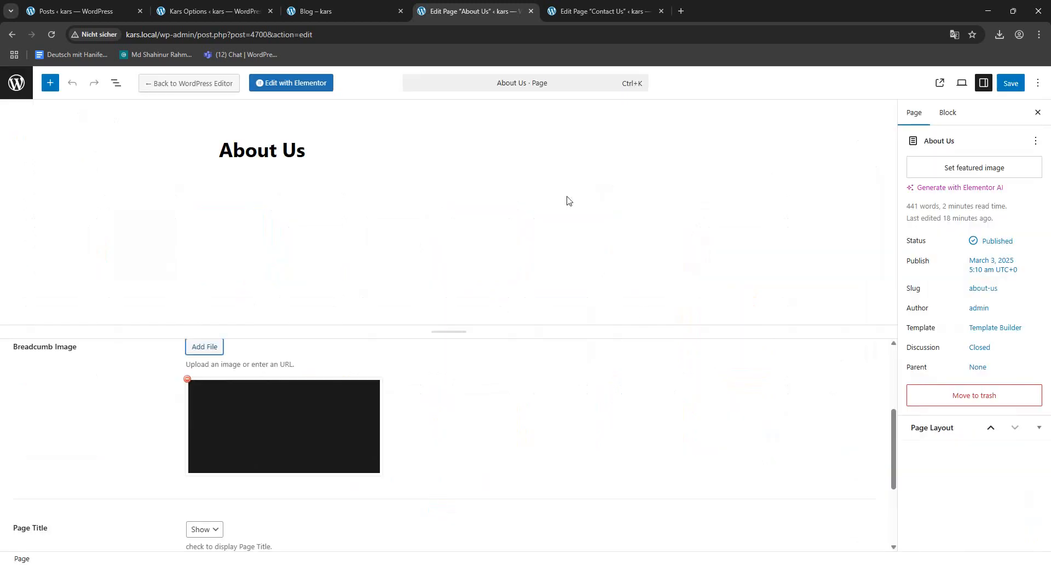
- Save the About Us page and view its breadcrumb banner on the site
left_click(1011, 83)
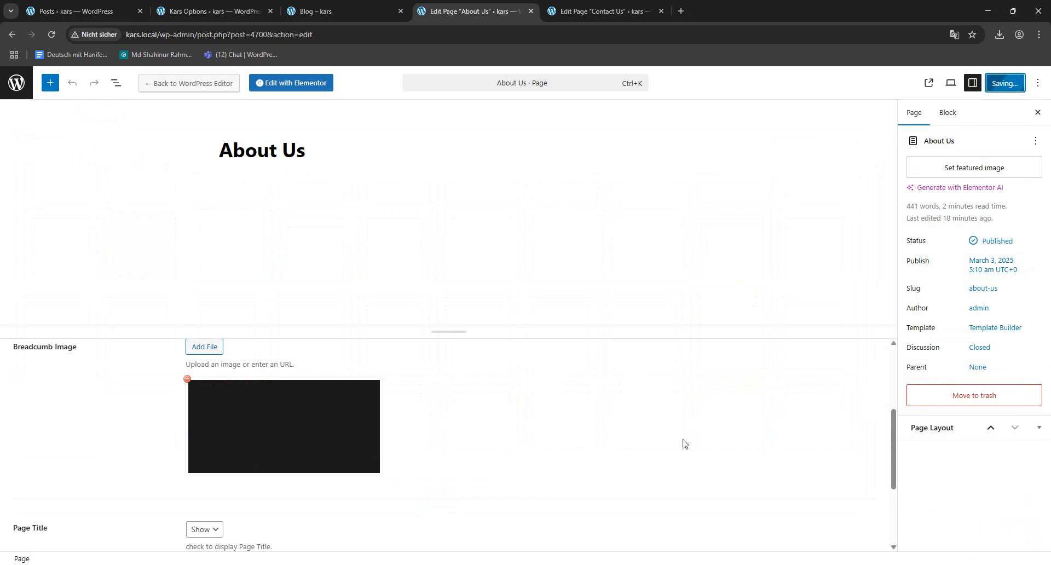
scroll(380, 371, "down", 3)
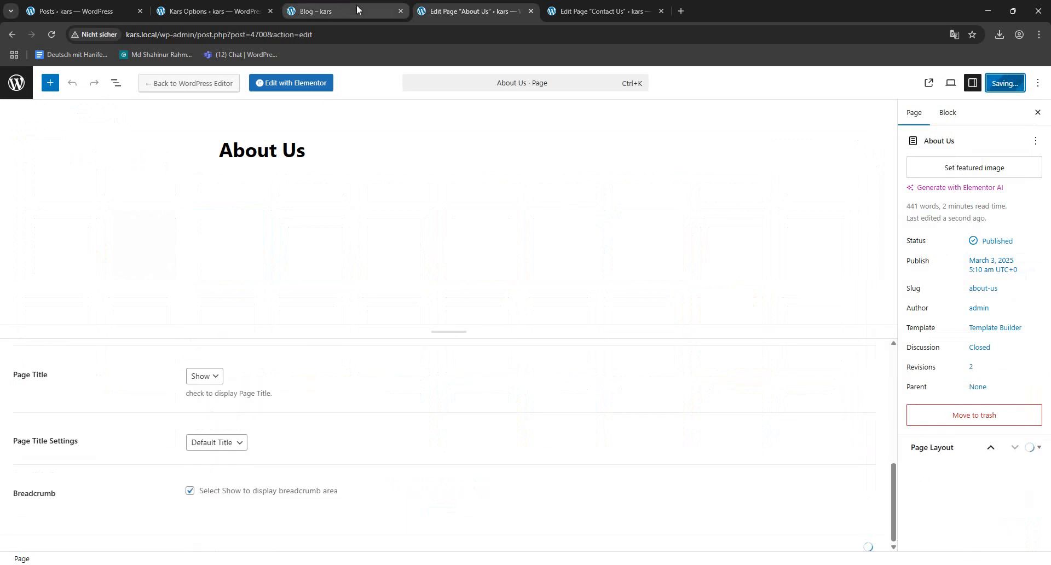
left_click(111, 540)
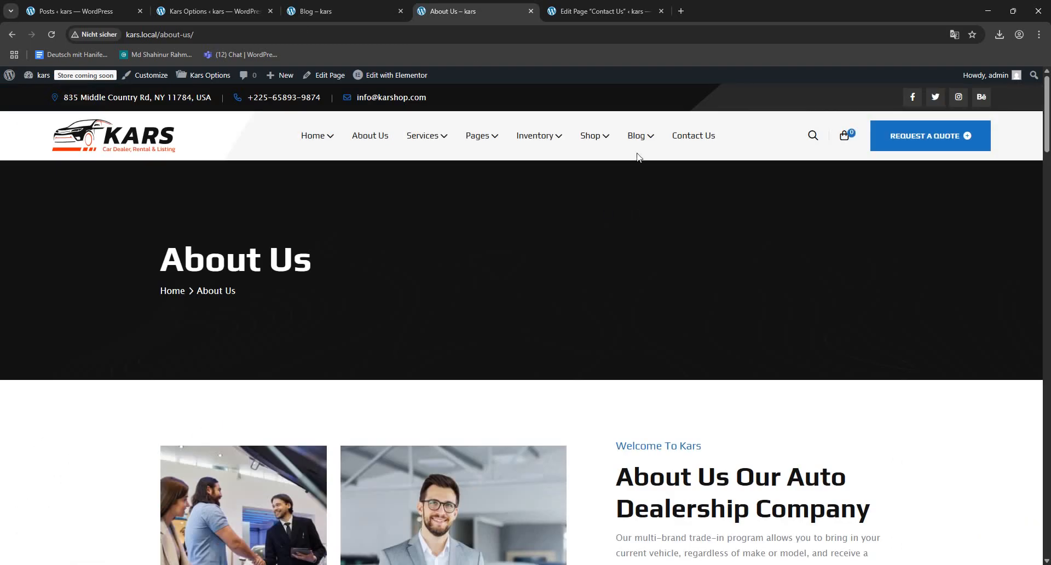
- Dismiss the welcome guide on the Contact Us page and set its Page Breadcrumb Settings to Page Settings
left_click(567, 7)
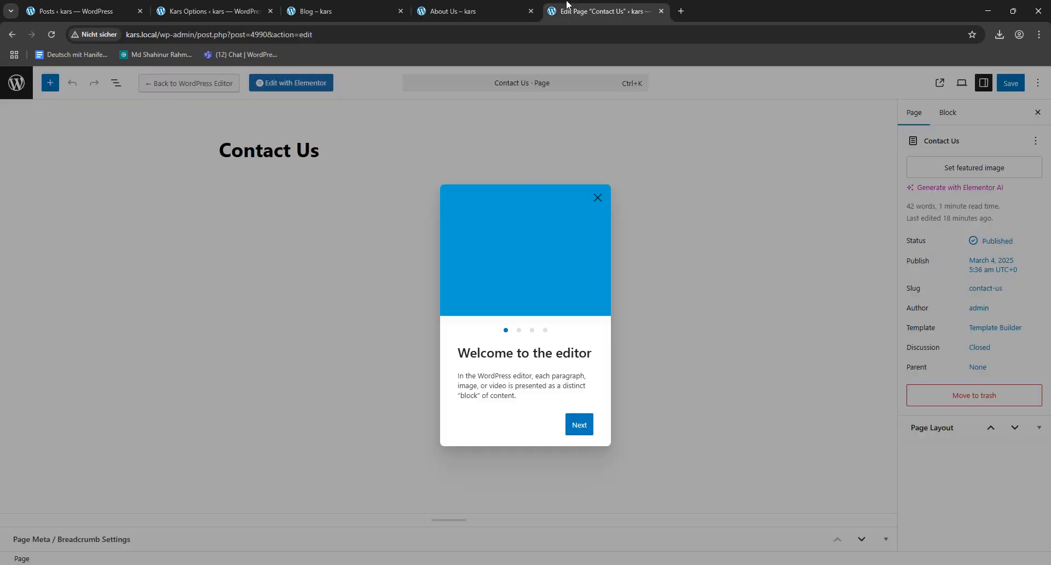
left_click(597, 198)
left_click(887, 538)
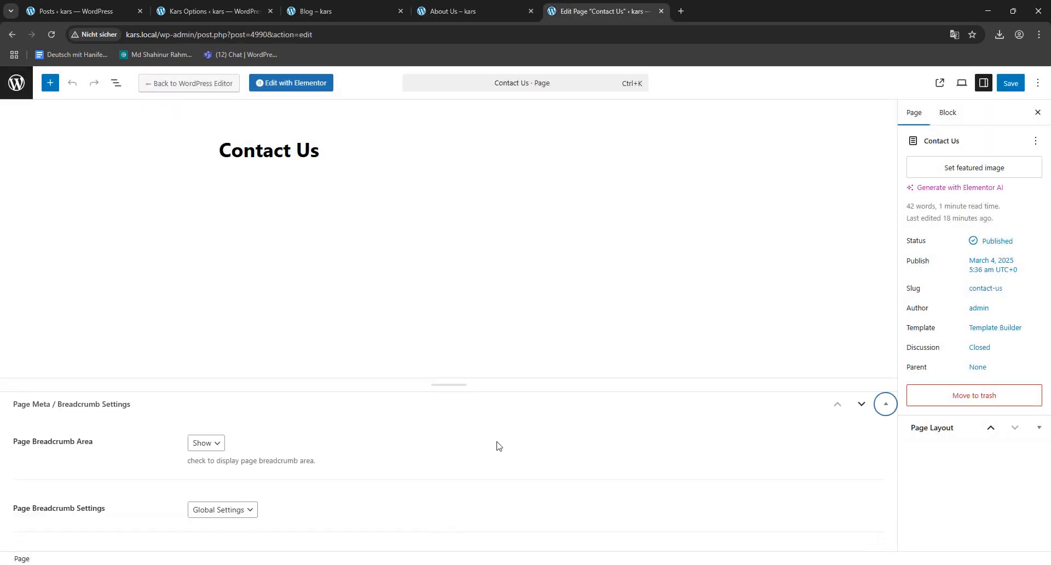
left_click(213, 512)
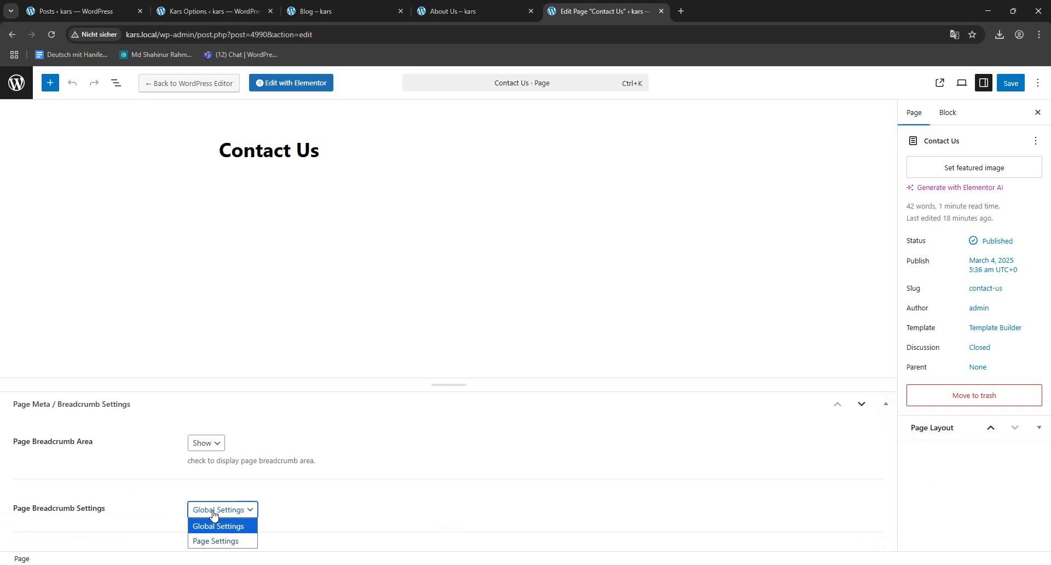
left_click(219, 540)
scroll(281, 450, "down", 3)
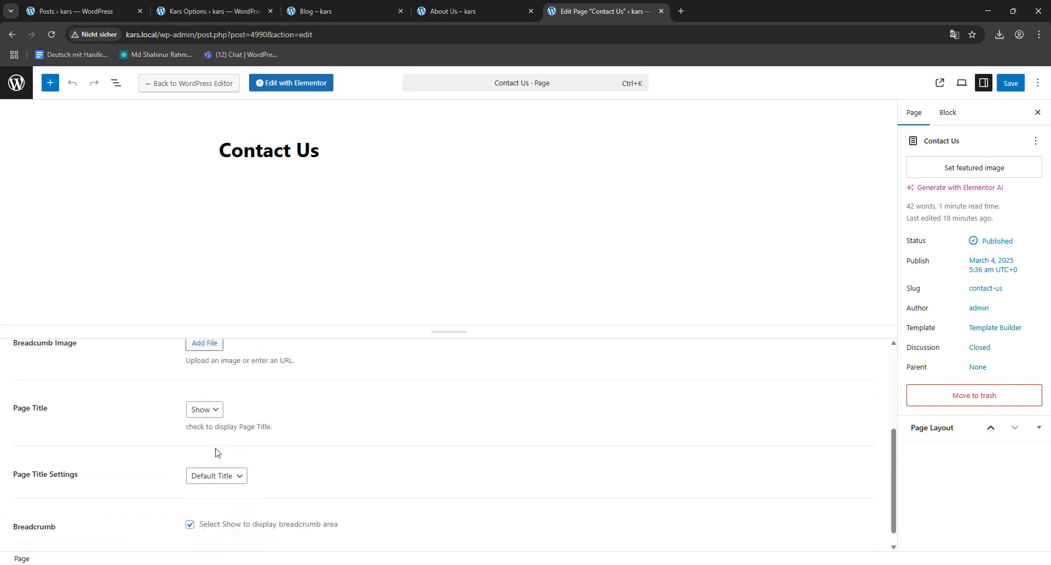
- Assign hero_bg_3_3.jpg from the media library as the Contact Us page's breadcrumb image
left_click(204, 345)
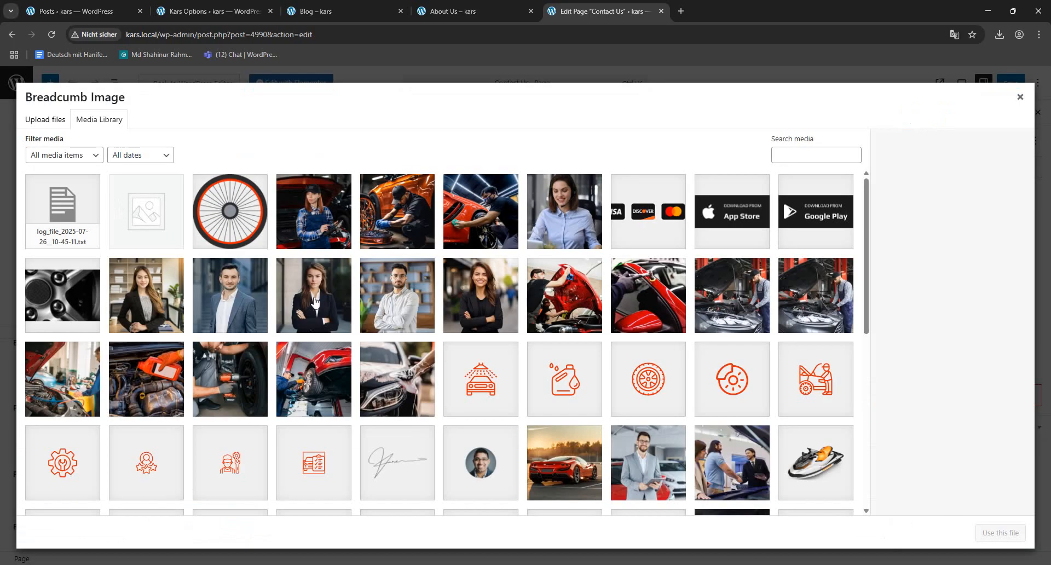
scroll(539, 372, "down", 6)
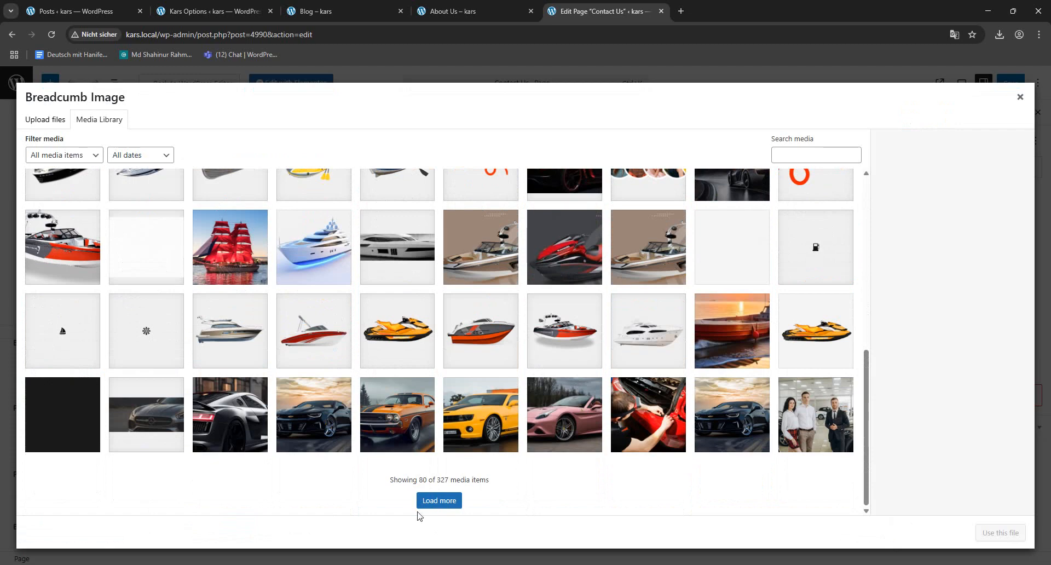
left_click(439, 501)
scroll(513, 366, "down", 7)
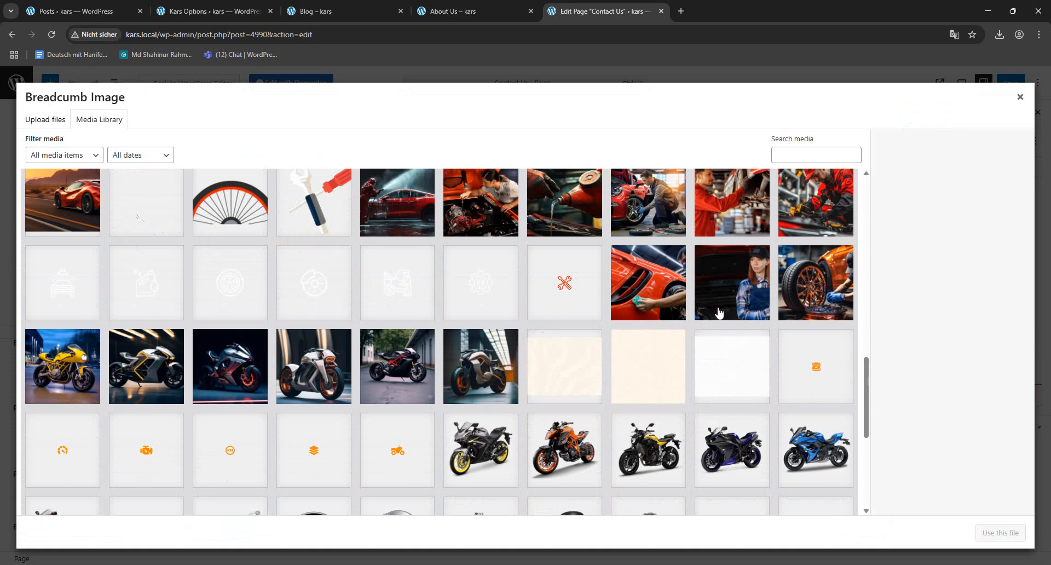
left_click(730, 305)
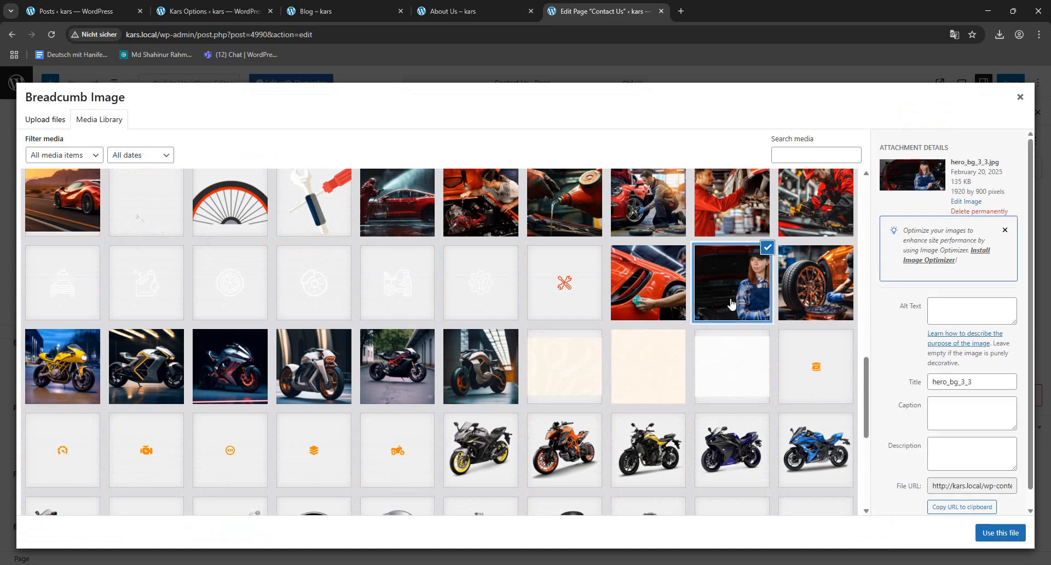
left_click(1013, 531)
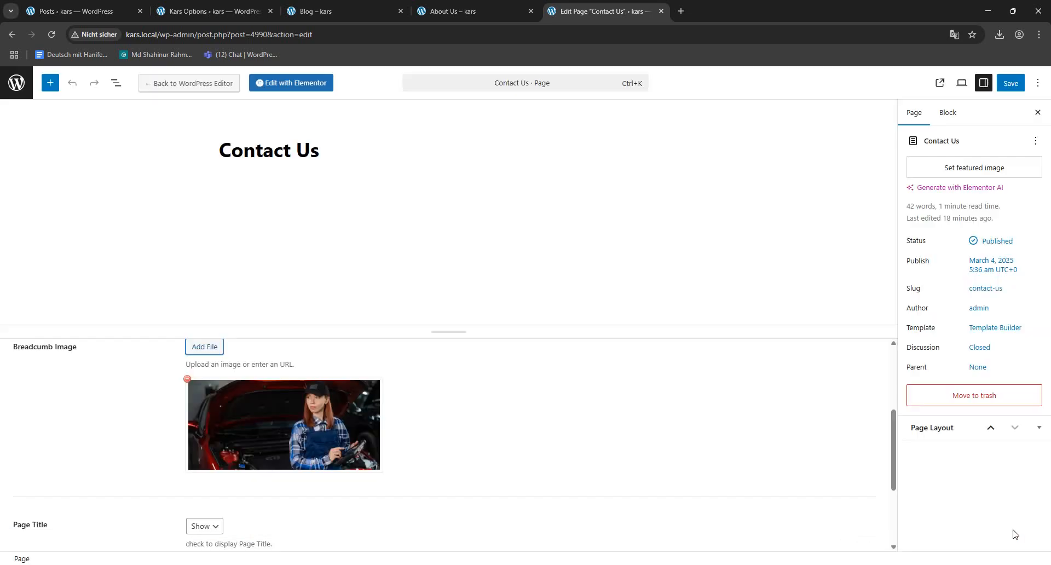
- Save the Contact Us page and view its breadcrumb banner on the site
left_click(1011, 82)
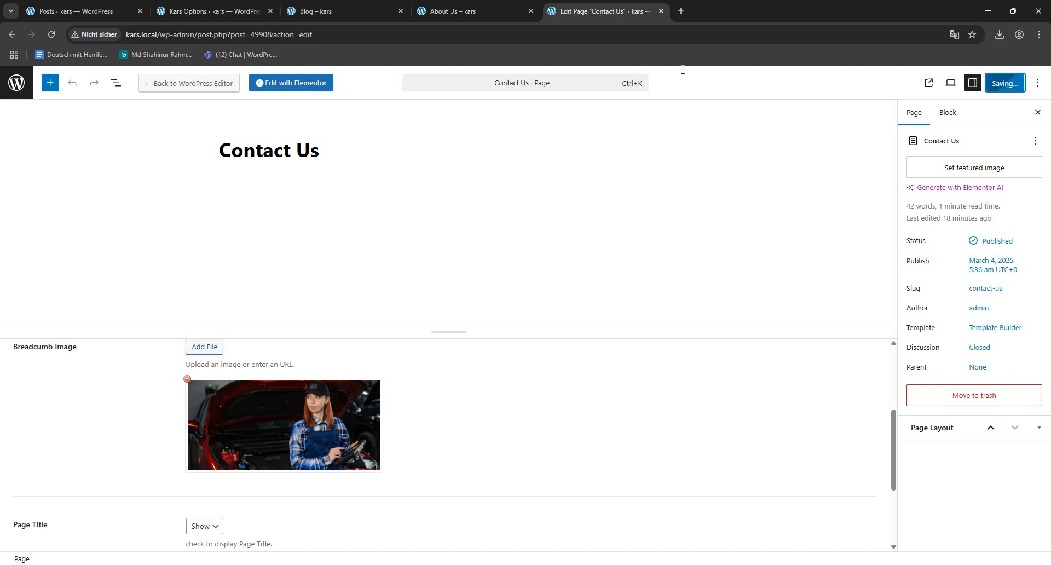
left_click(444, 1)
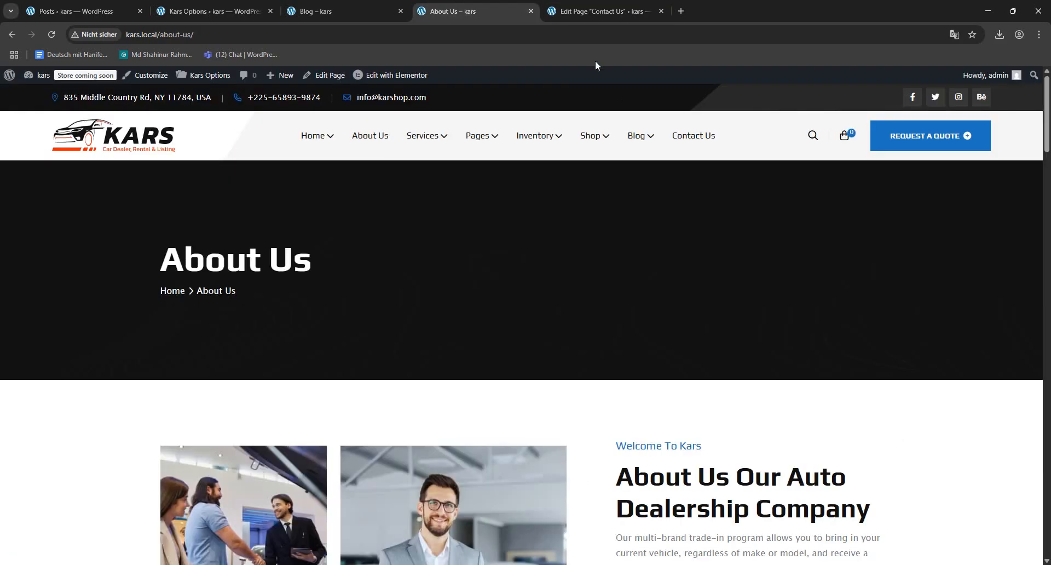
left_click(598, 11)
left_click(103, 543)
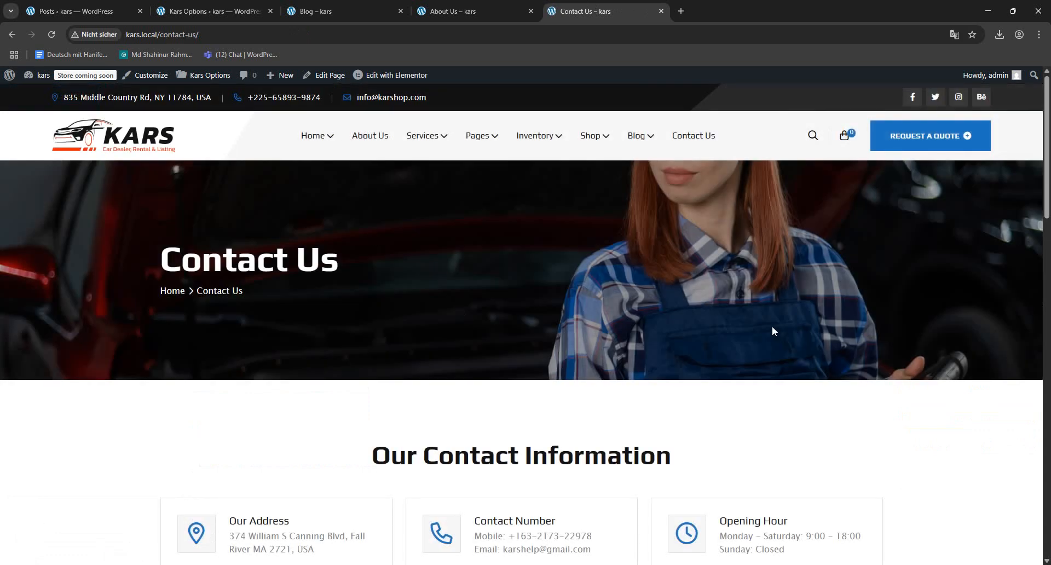
left_click(225, 2)
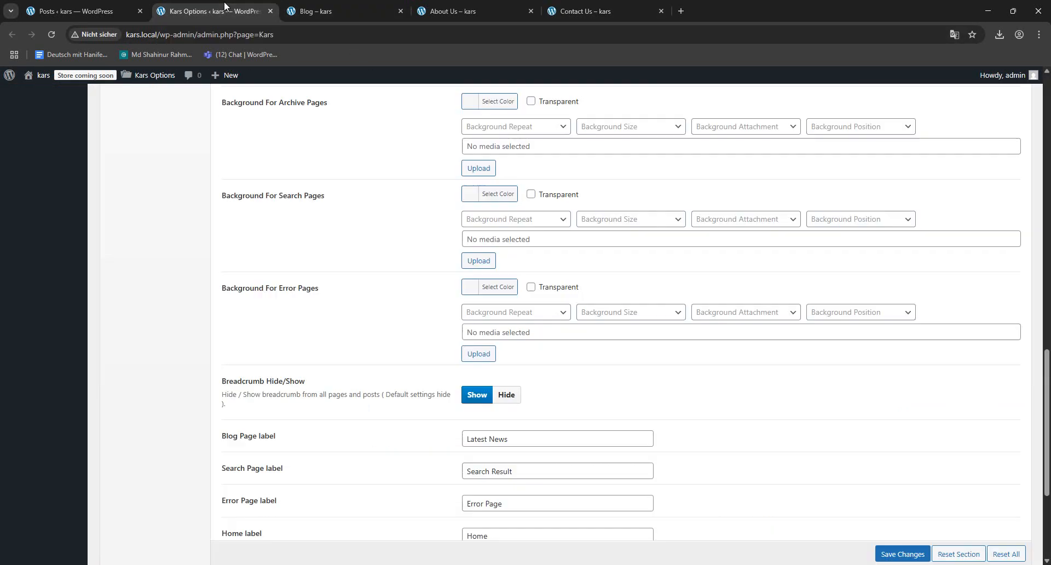
left_click(581, 4)
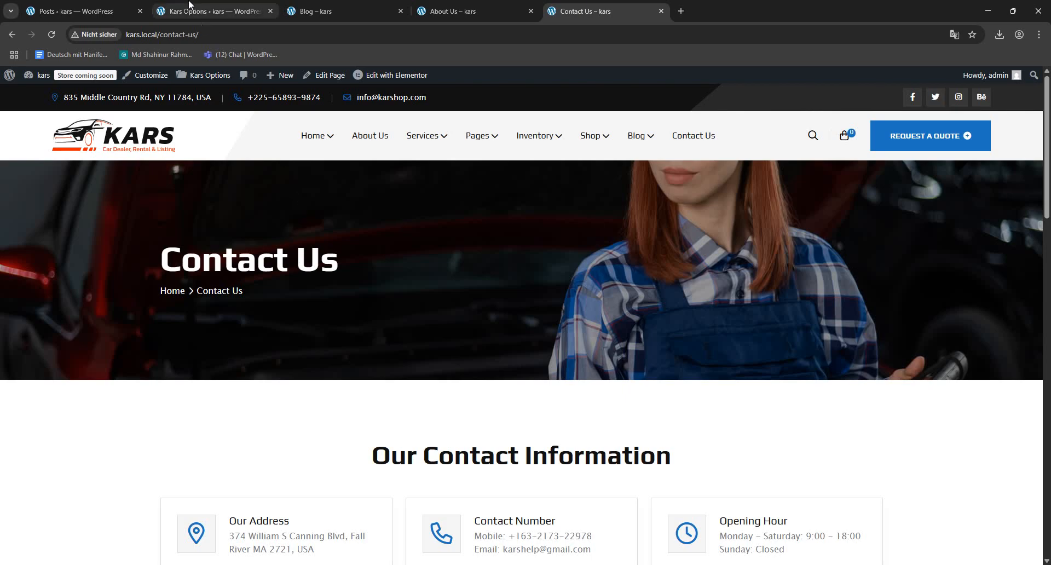
- Set the global breadcrumb top and bottom margins to 80 px in Kars Options, save, and reload the About Us page
left_click(257, 10)
scroll(389, 313, "up", 8)
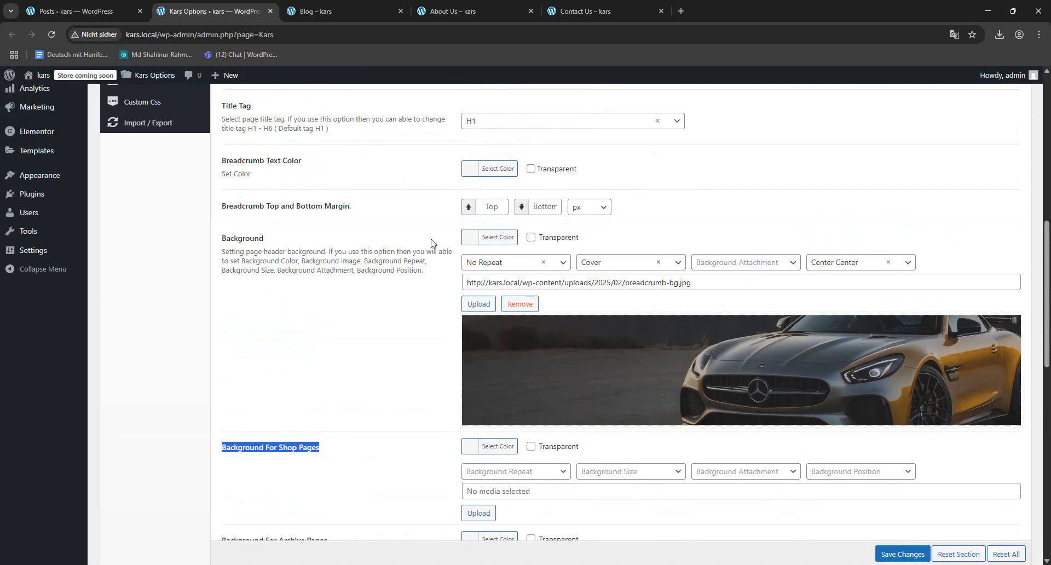
left_click_drag(220, 218, 221, 103)
left_click(484, 207)
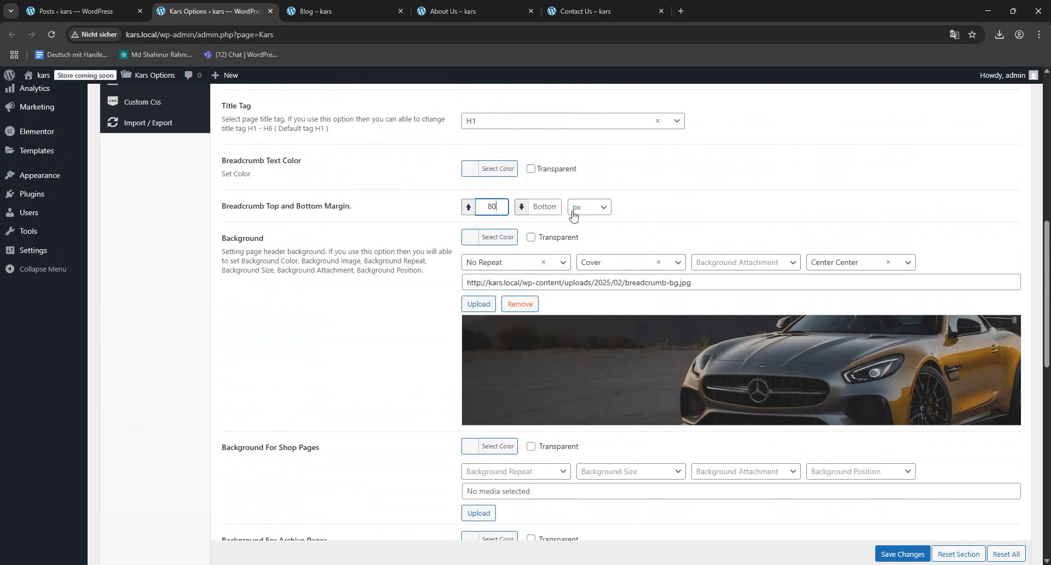
left_click(546, 208)
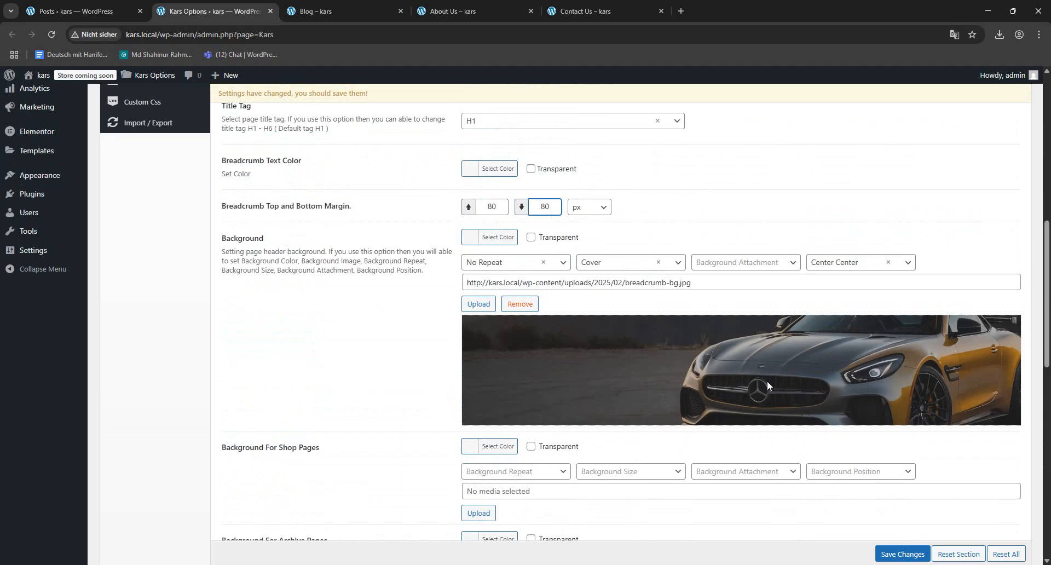
left_click(886, 554)
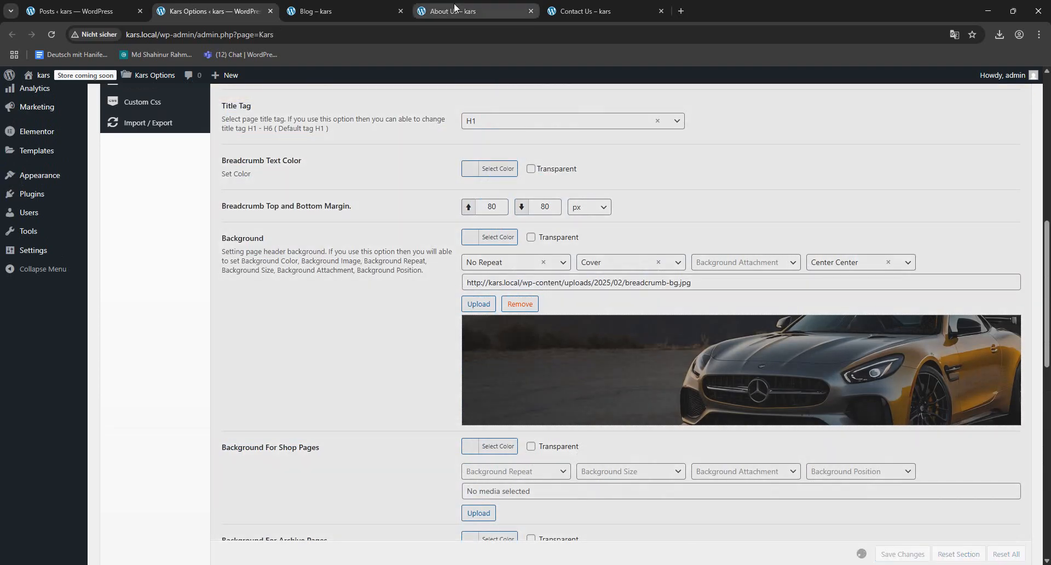
left_click(455, 10)
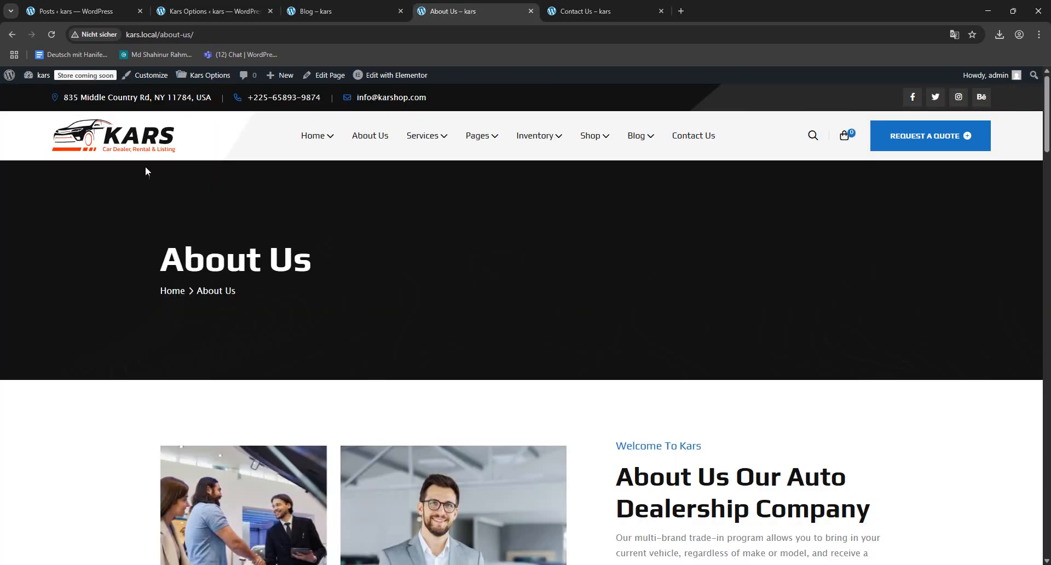
left_click(52, 34)
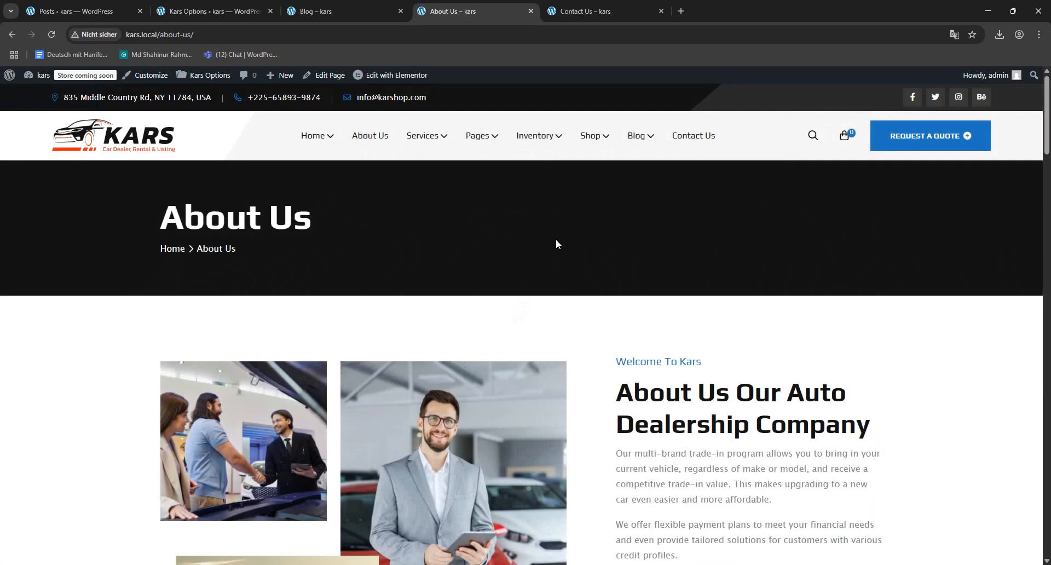
- Open the Listing Archive Page options in Kars Options and review the layout choices, Listed Label and Button Text
left_click(211, 11)
scroll(301, 320, "down", 4)
scroll(301, 319, "down", 2)
scroll(263, 329, "up", 10)
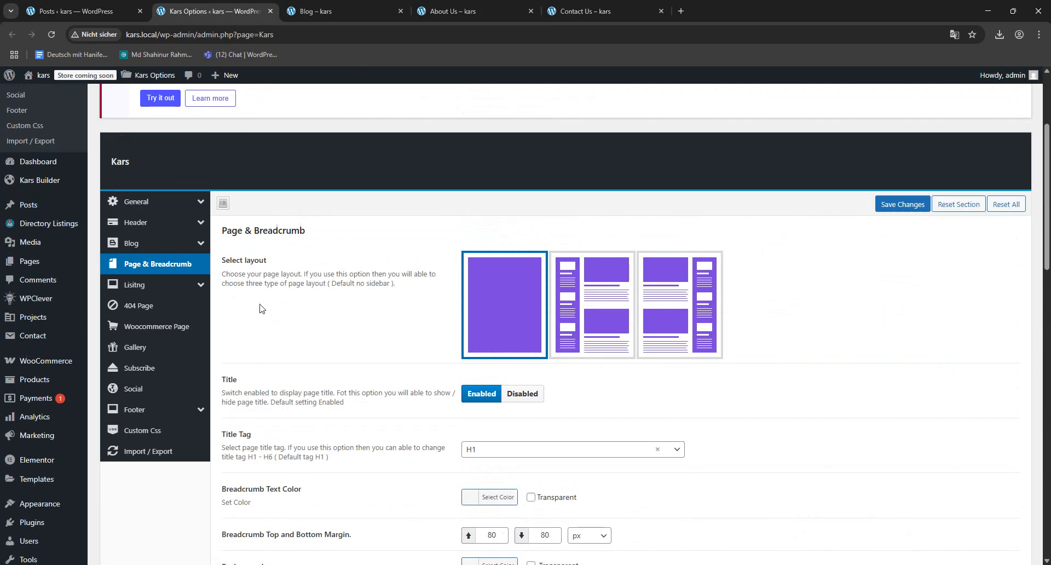
left_click(200, 285)
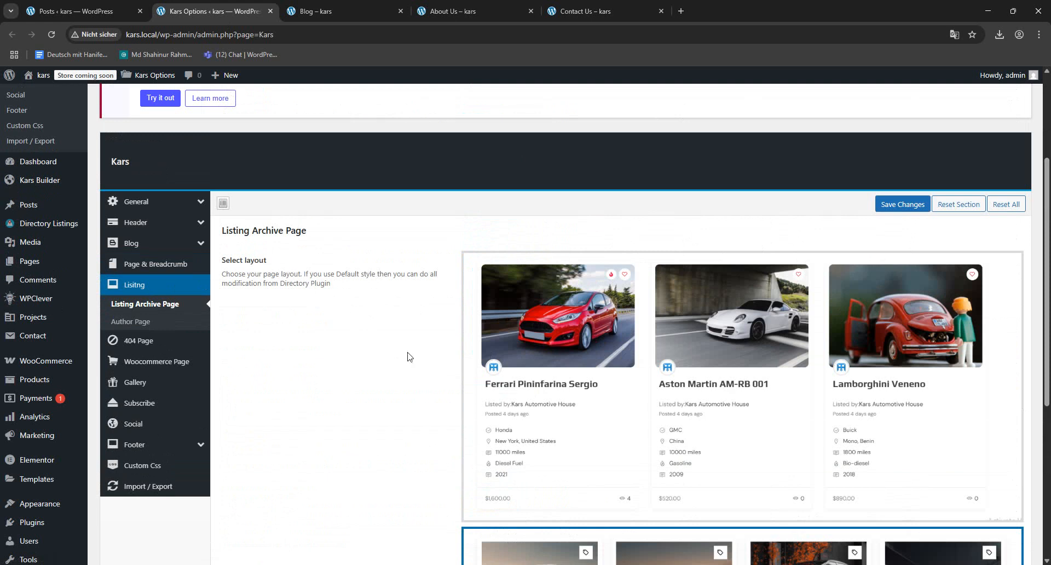
scroll(407, 356, "down", 5)
scroll(747, 346, "down", 1)
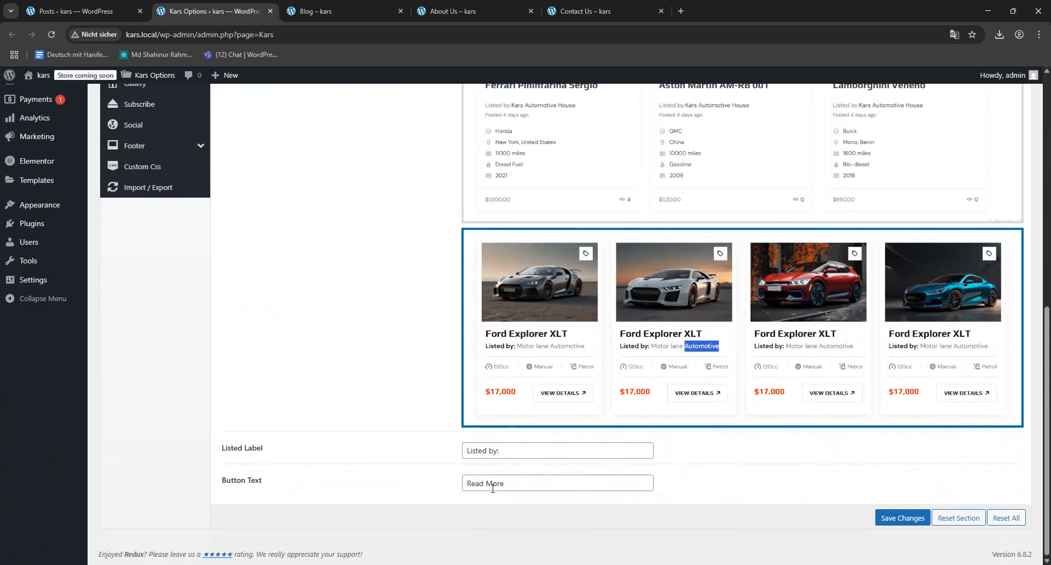
- Open the site's All Listings page from the Inventory navigation and look over its content
left_click(460, 11)
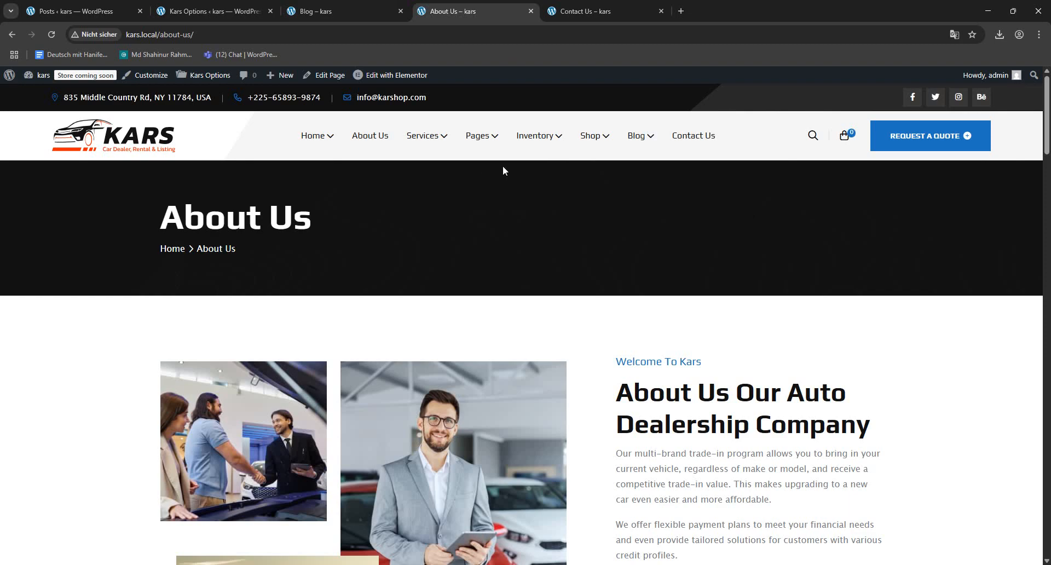
mouse_move(533, 143)
left_click(526, 163)
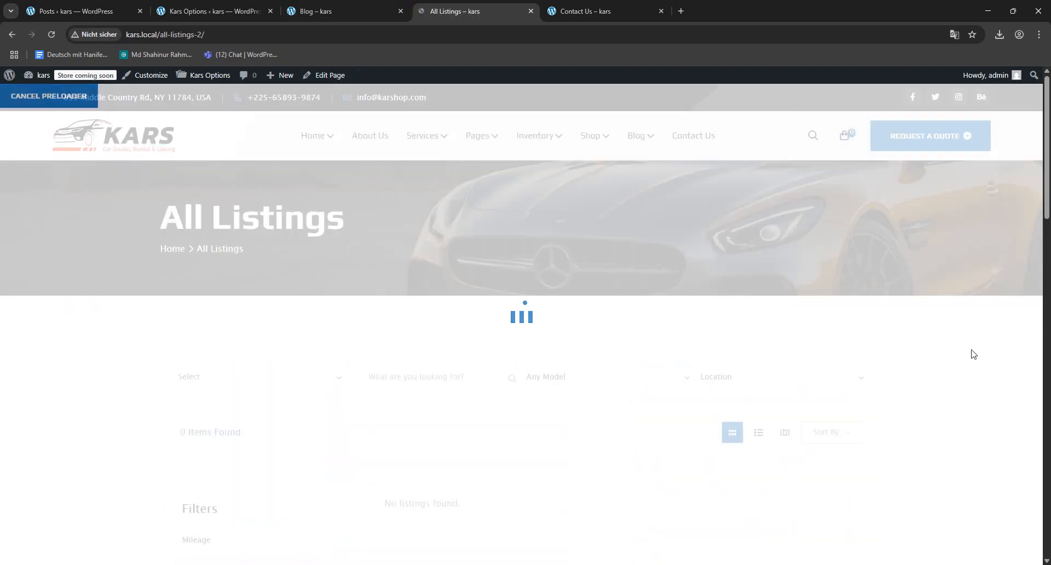
scroll(474, 282, "down", 4)
scroll(556, 356, "up", 4)
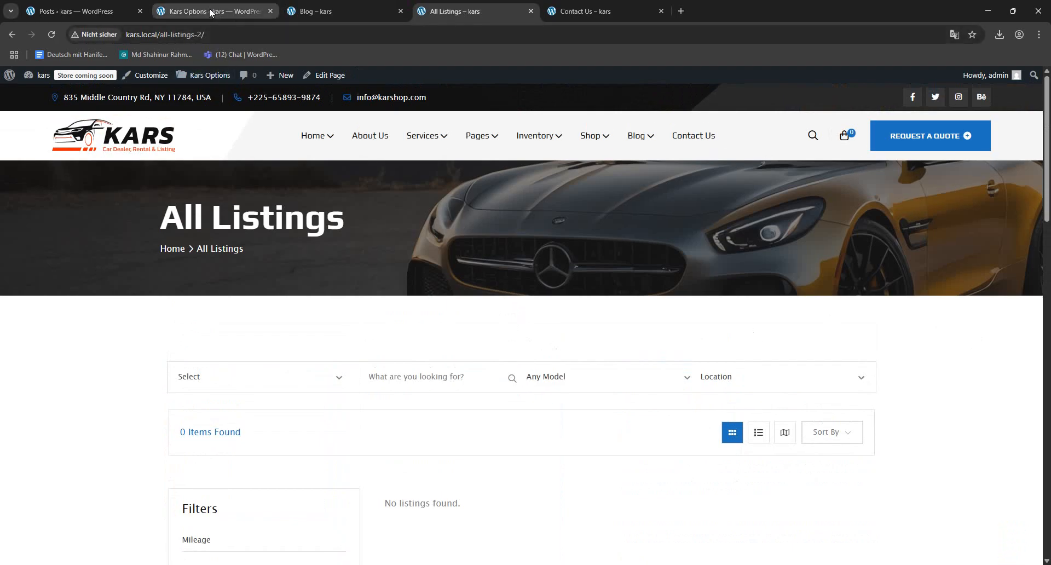
- Open the WordPress pages list and move the Add Listing page without the Directorist label to the trash
left_click(179, 15)
left_click(114, 8)
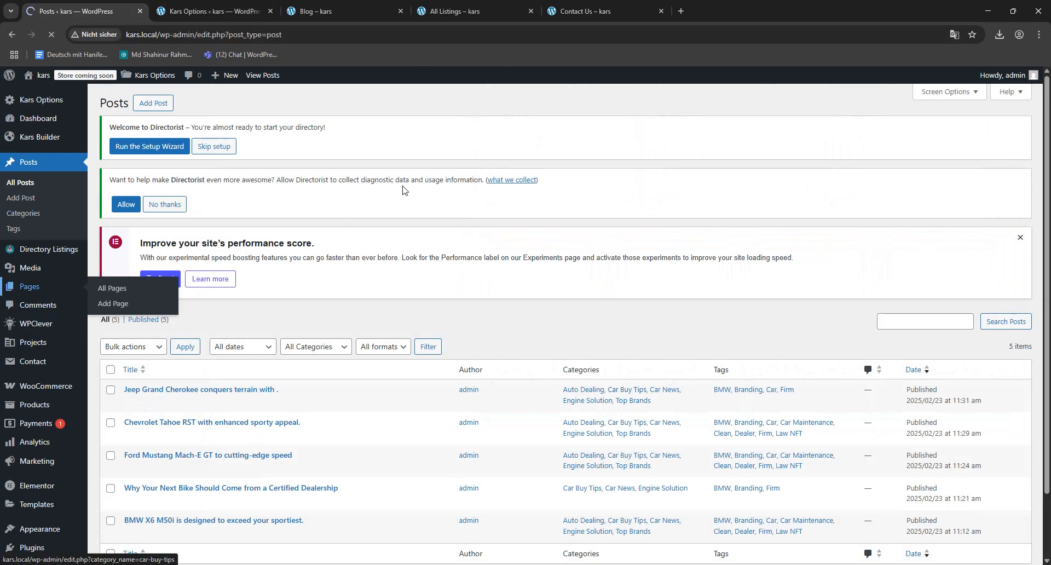
left_click(30, 286)
scroll(324, 323, "down", 2)
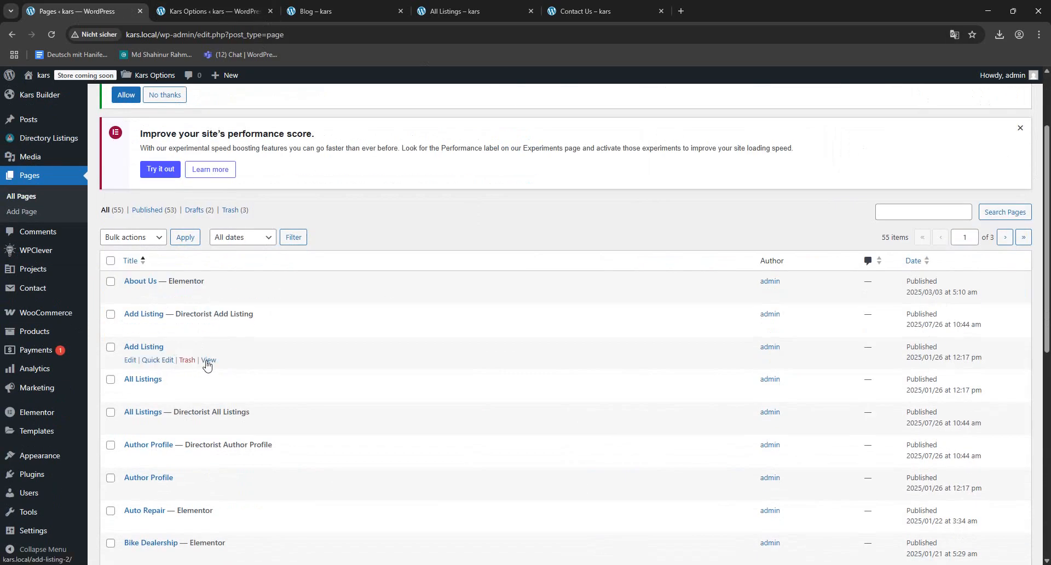
left_click(182, 362)
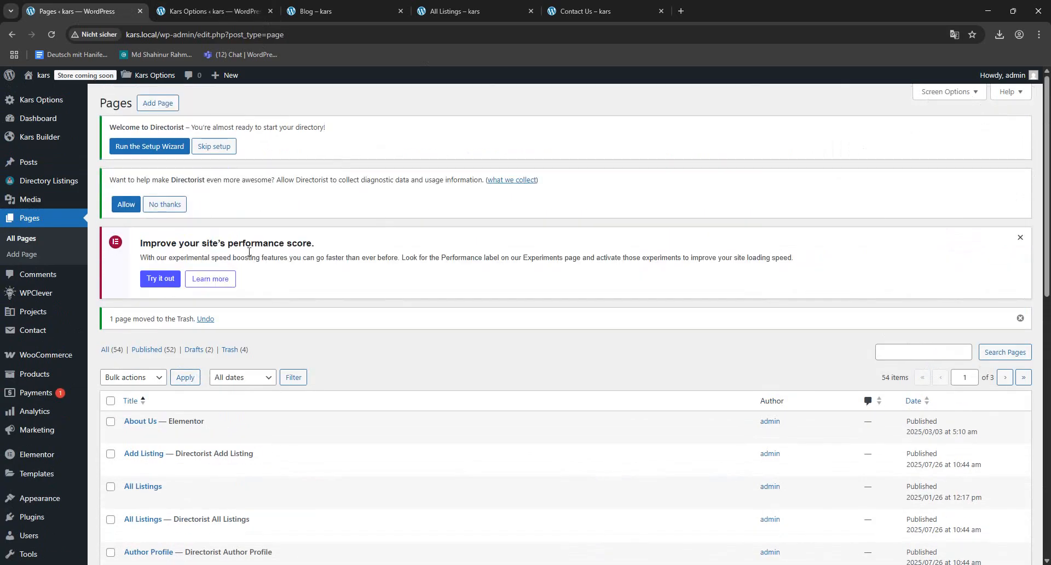
- Permanently delete all the trashed pages: Add Listing, Checkout, Payment Receipt and Transaction Failure
left_click(225, 353)
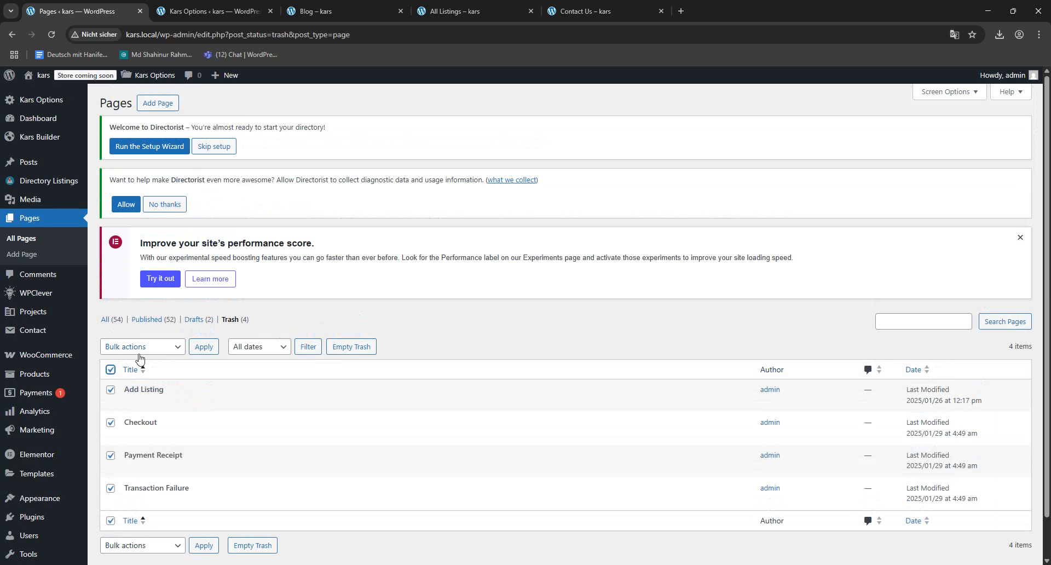
left_click(159, 347)
left_click(145, 392)
left_click(200, 349)
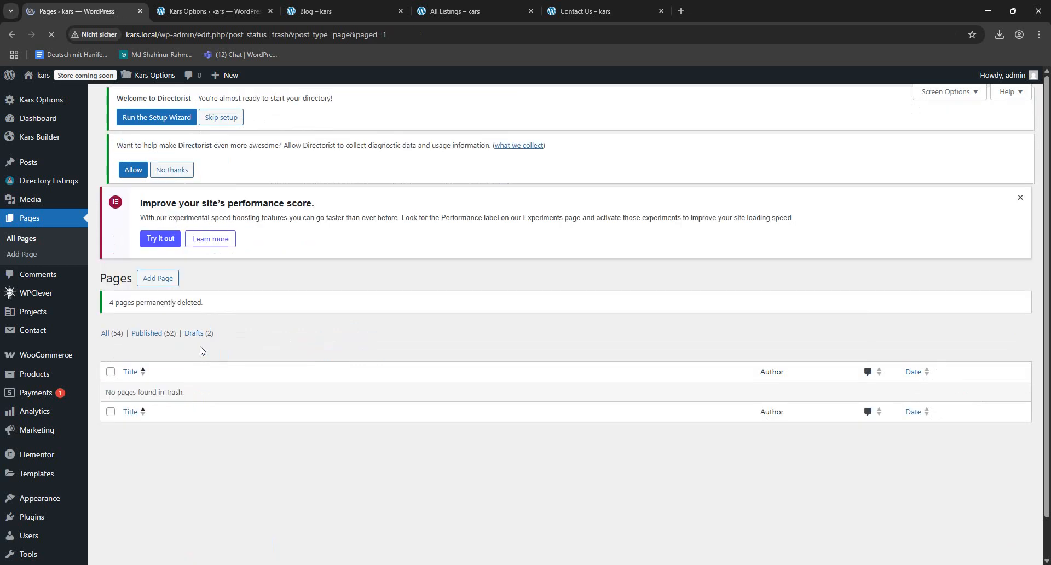
- Return to the site's home page and reopen All Listings from the Inventory navigation
left_click(350, 11)
left_click(443, 11)
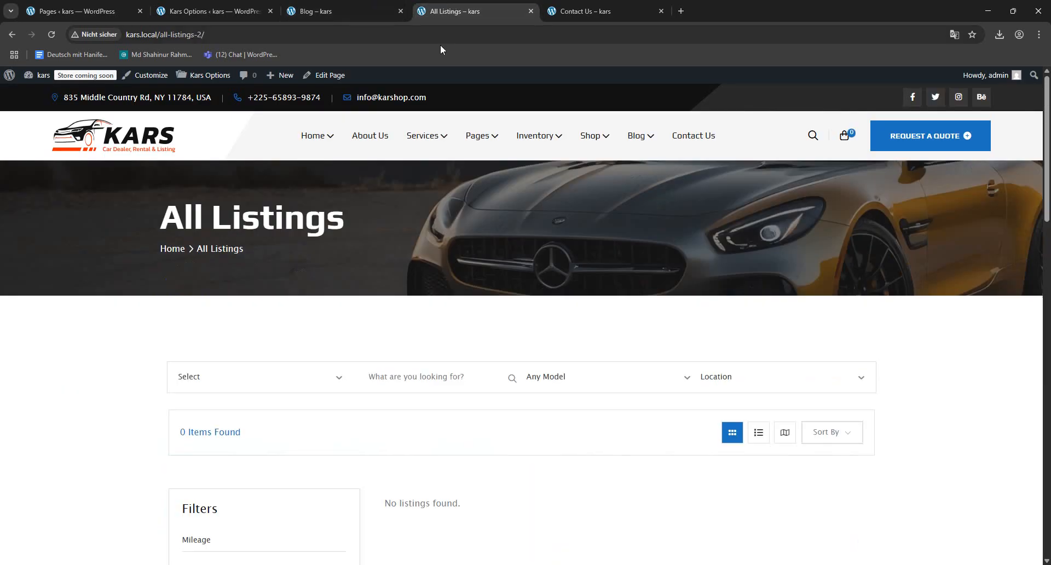
left_click(126, 151)
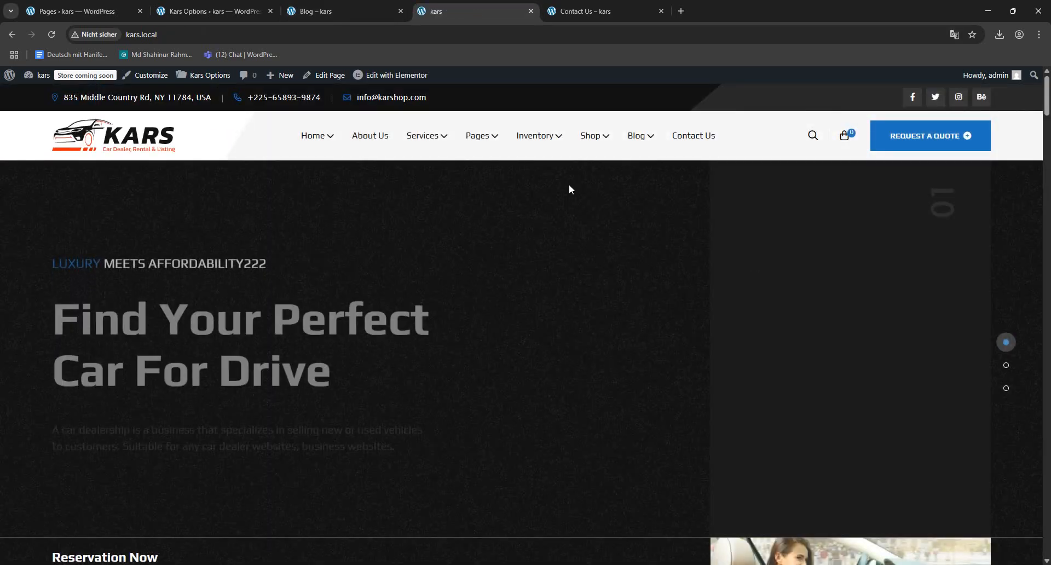
mouse_move(544, 141)
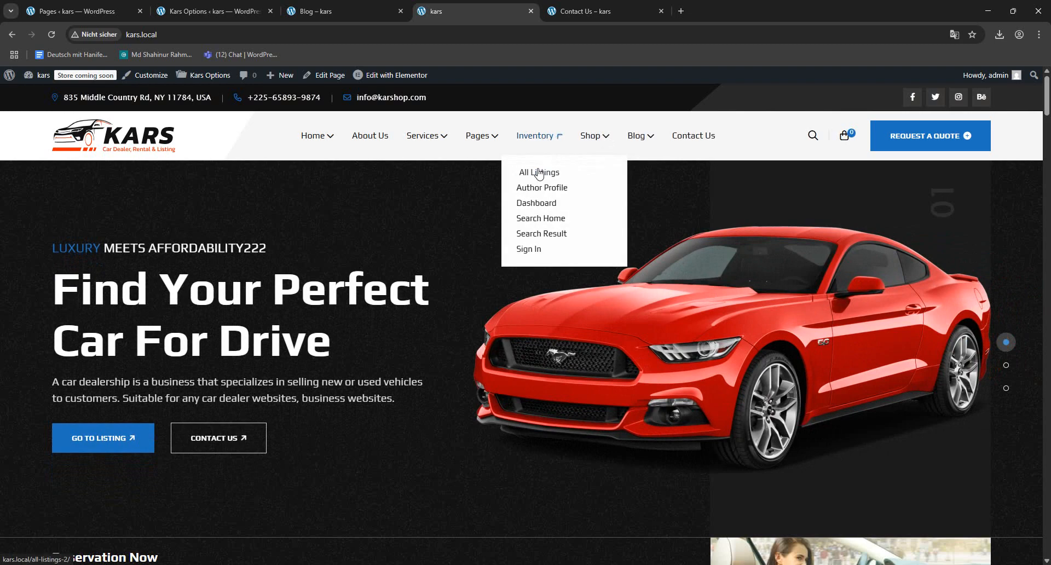
left_click(624, 179)
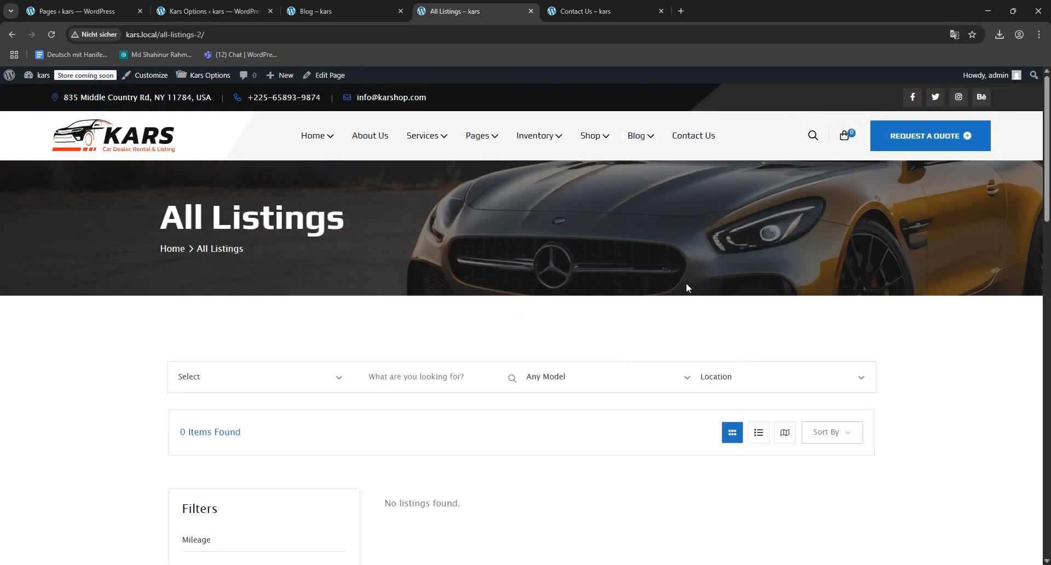
- Compare the Listing Archive Page layout in Kars Options with the All Listings page, including its Sort By control and filters
left_click(219, 11)
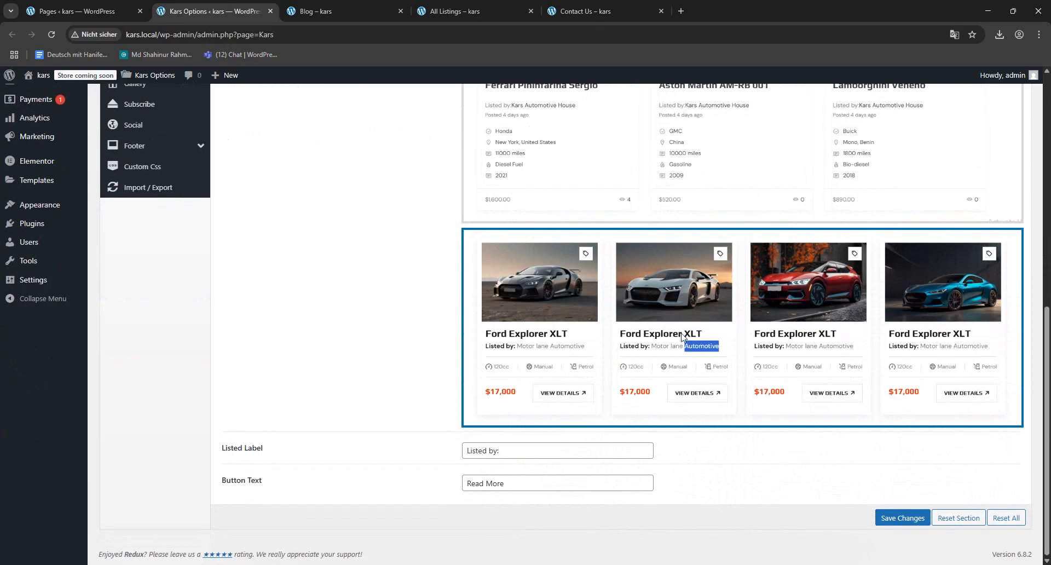
left_click(486, 10)
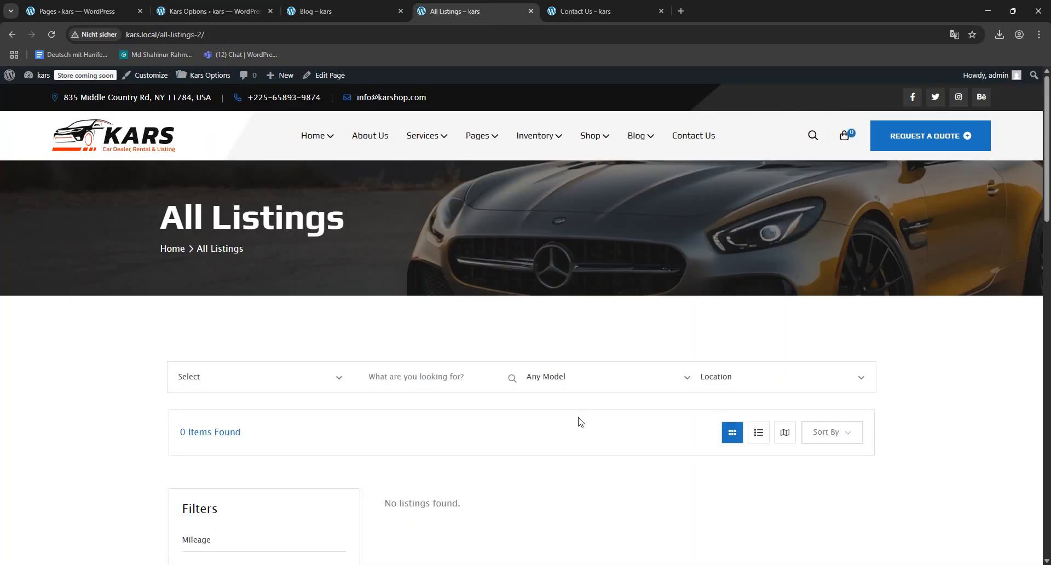
scroll(580, 421, "down", 2)
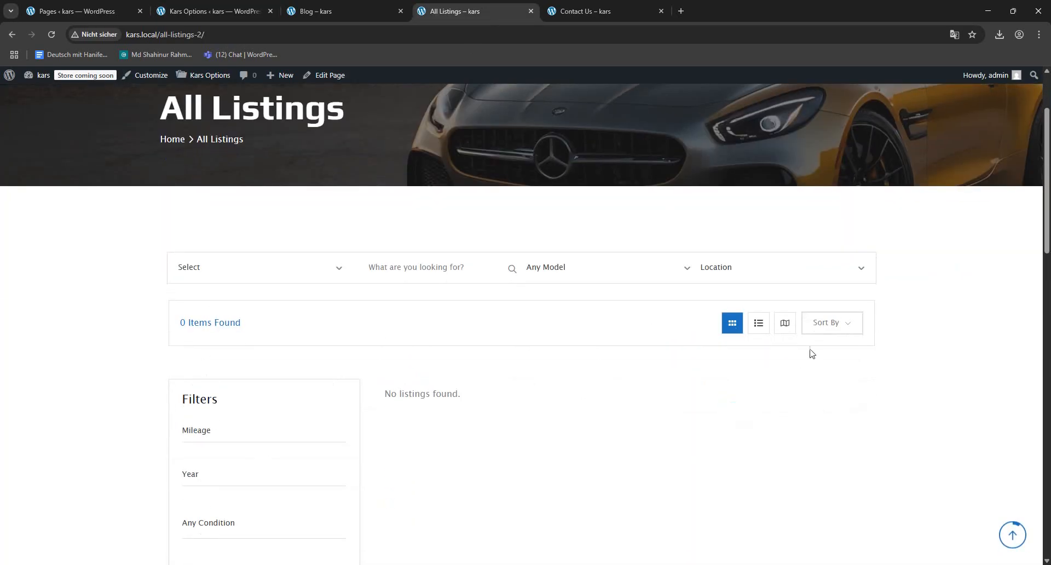
left_click(833, 333)
left_click(833, 334)
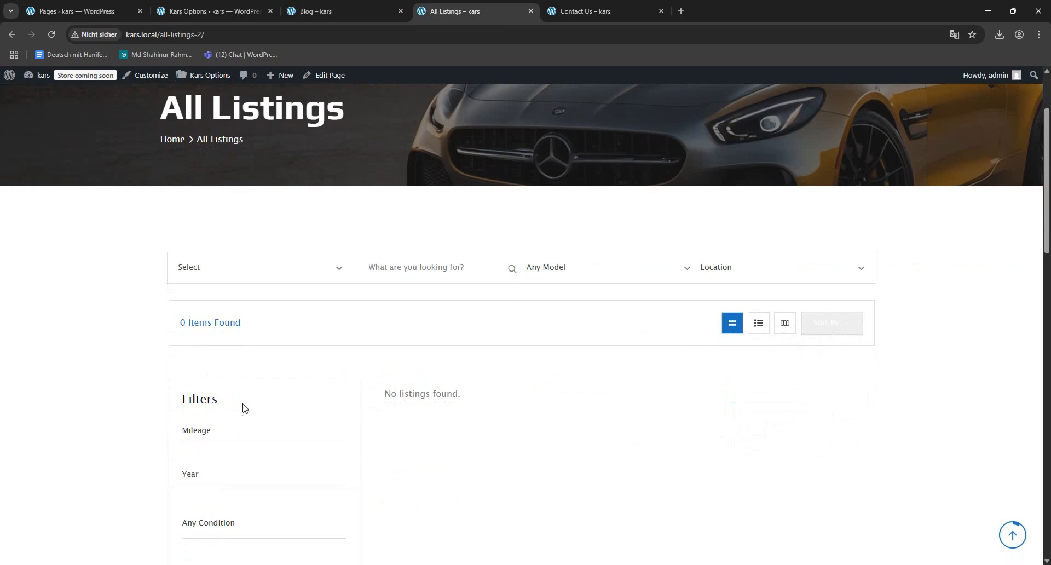
left_click(219, 11)
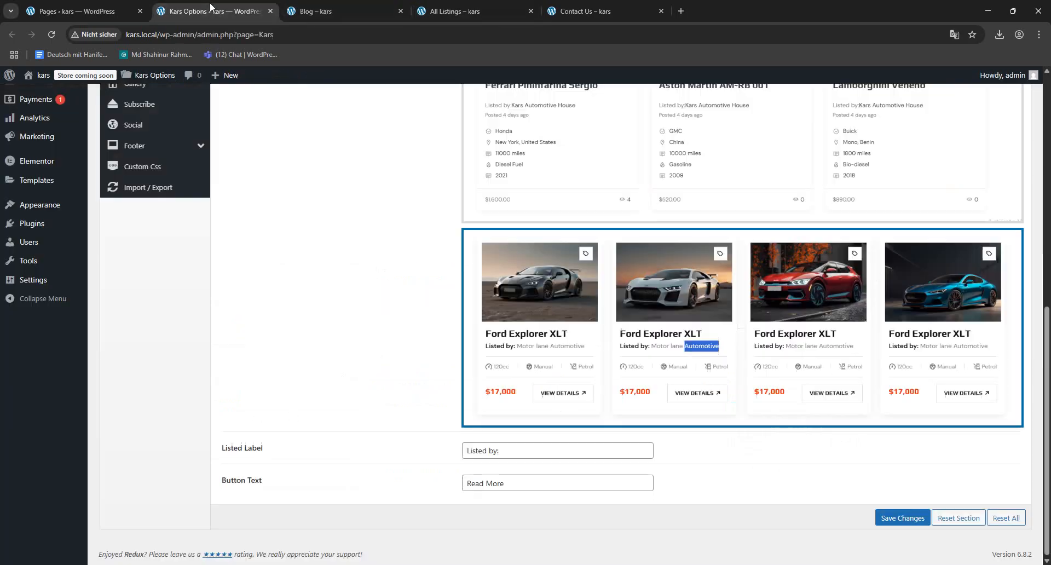
- Review the Listed Label and Button Text settings of the listing archive layout in Kars Options and glance at the Contact Us page
left_click(518, 451)
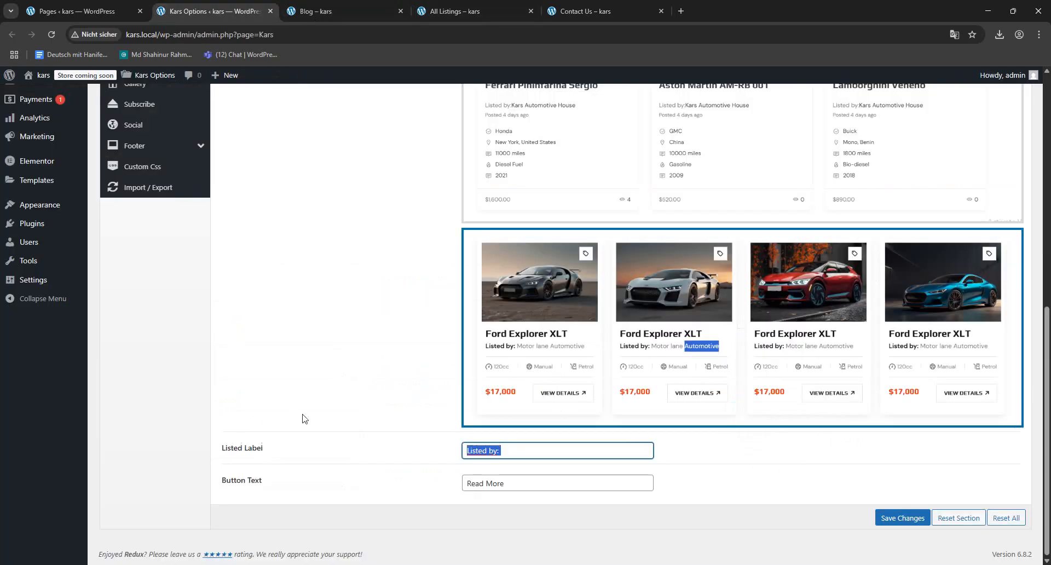
triple_click(516, 490)
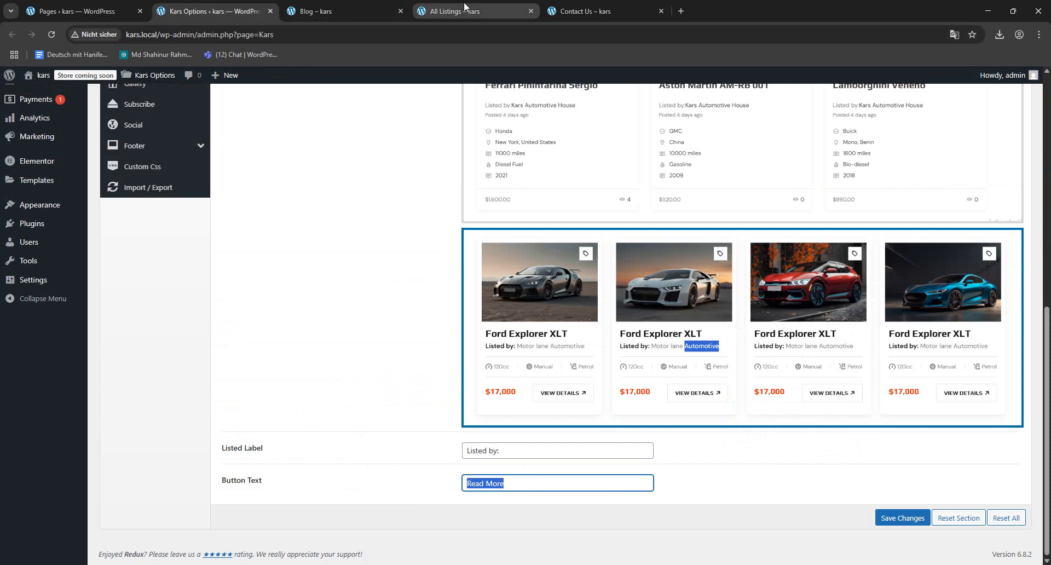
left_click(580, 11)
scroll(656, 294, "down", 1)
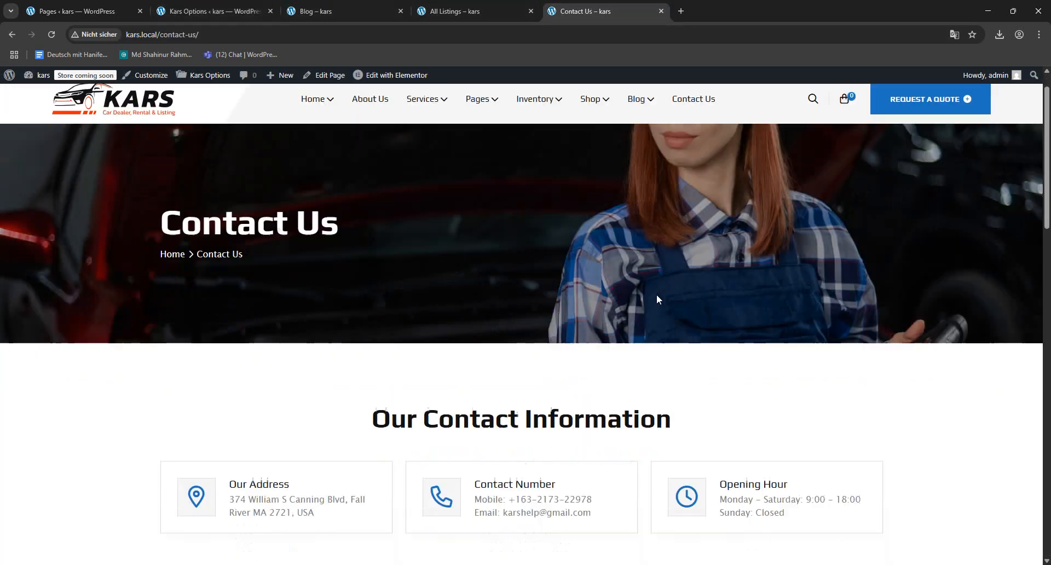
scroll(645, 310, "up", 1)
left_click(228, 11)
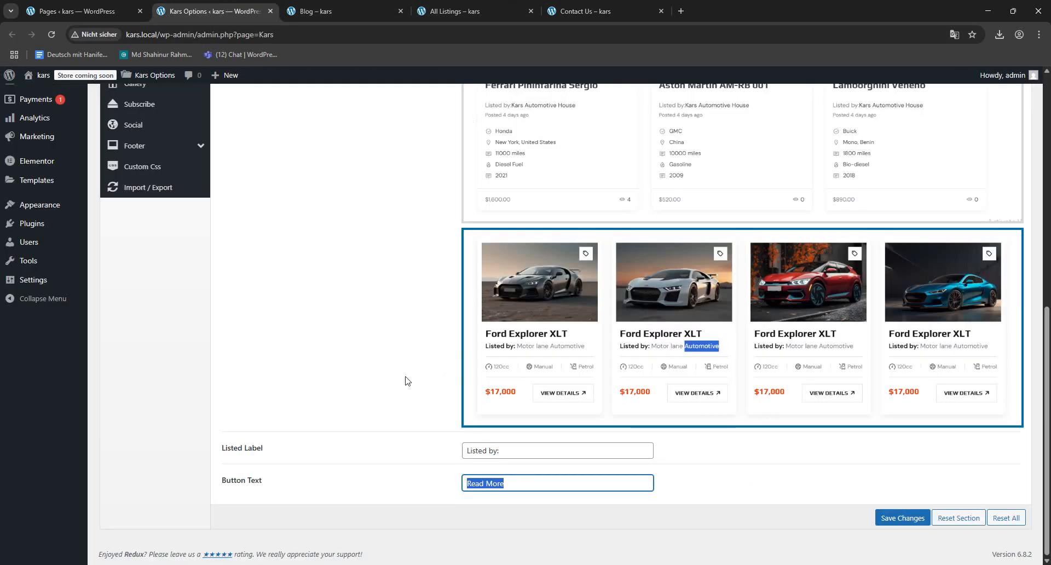
scroll(797, 517, "up", 10)
scroll(797, 517, "down", 9)
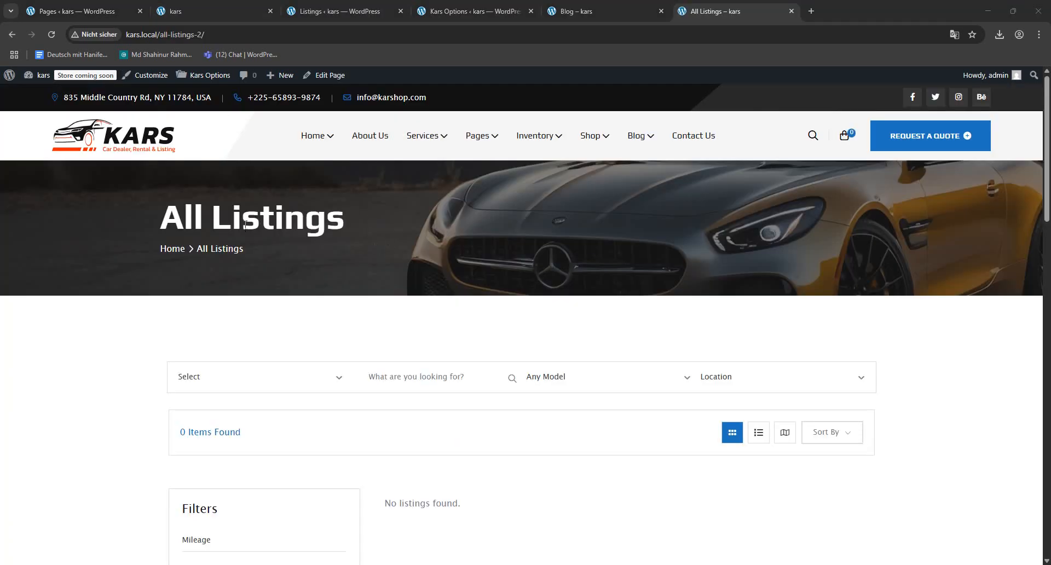
scroll(413, 255, "down", 3)
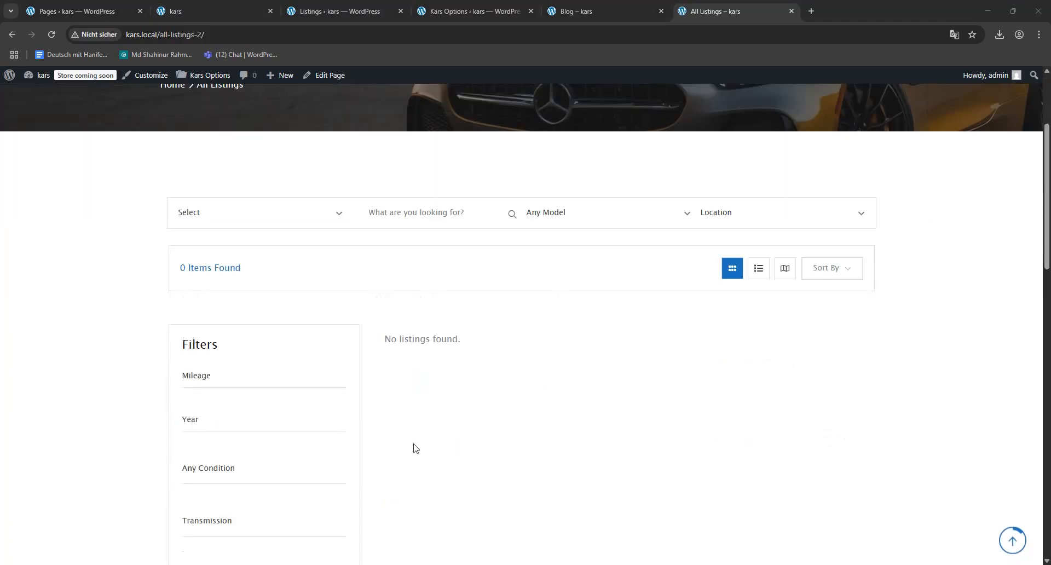
- Check the All Listings page's URL slug, permanently delete the trashed All Listings page, and return to the full pages list
scroll(650, 350, "up", 2)
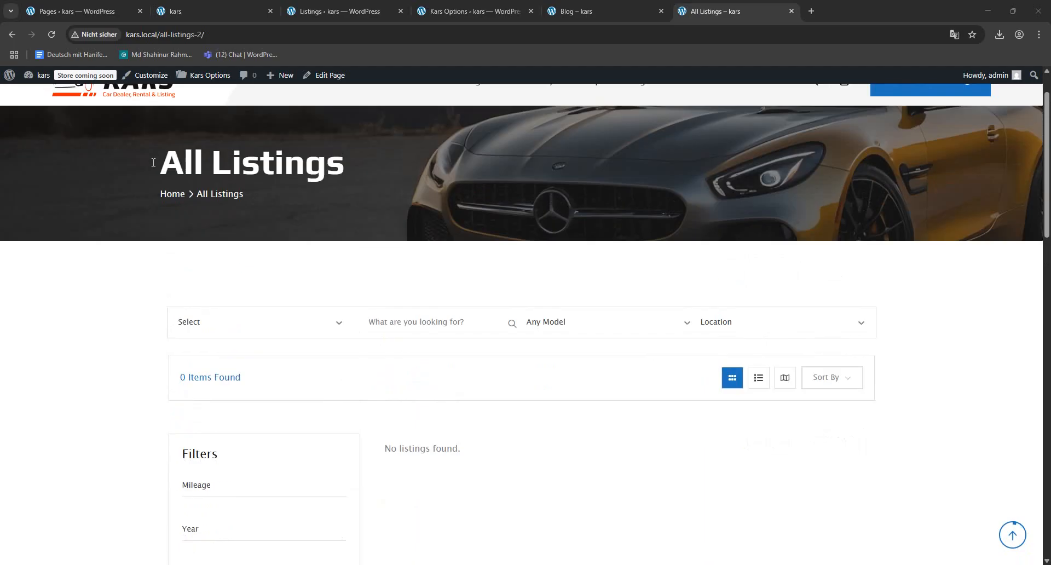
left_click_drag(159, 39, 215, 38)
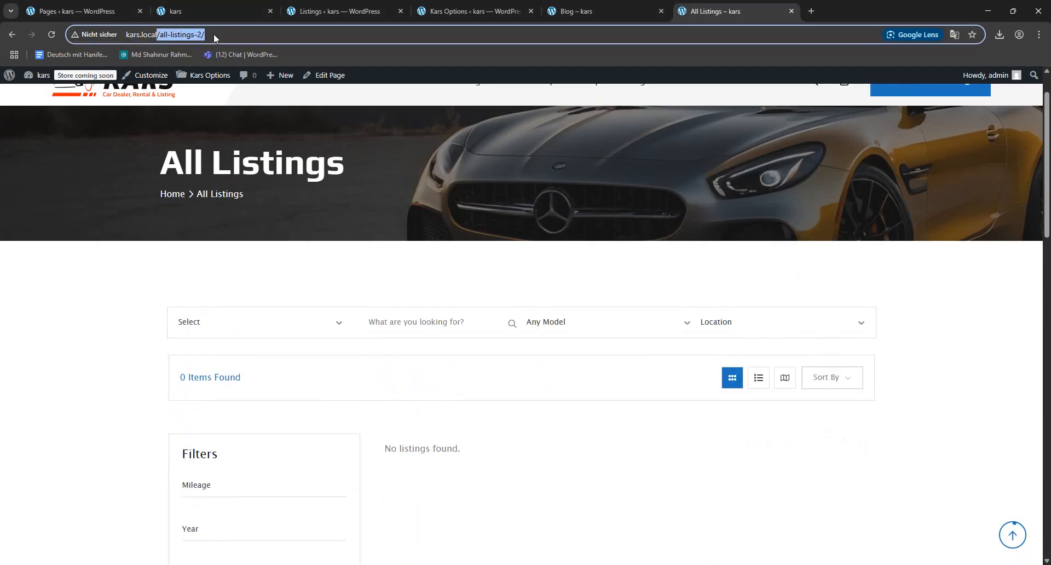
left_click(106, 12)
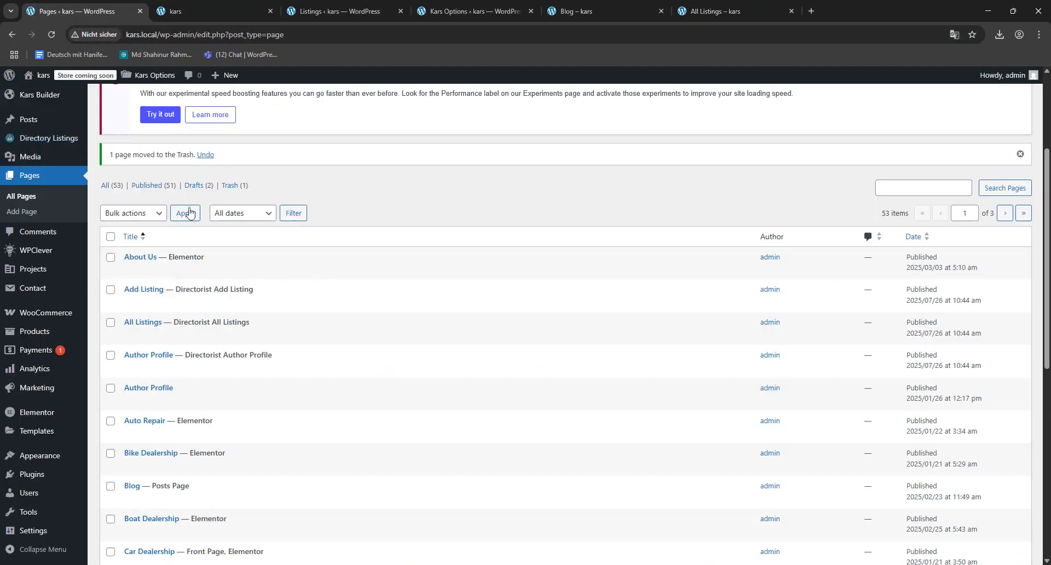
left_click(233, 188)
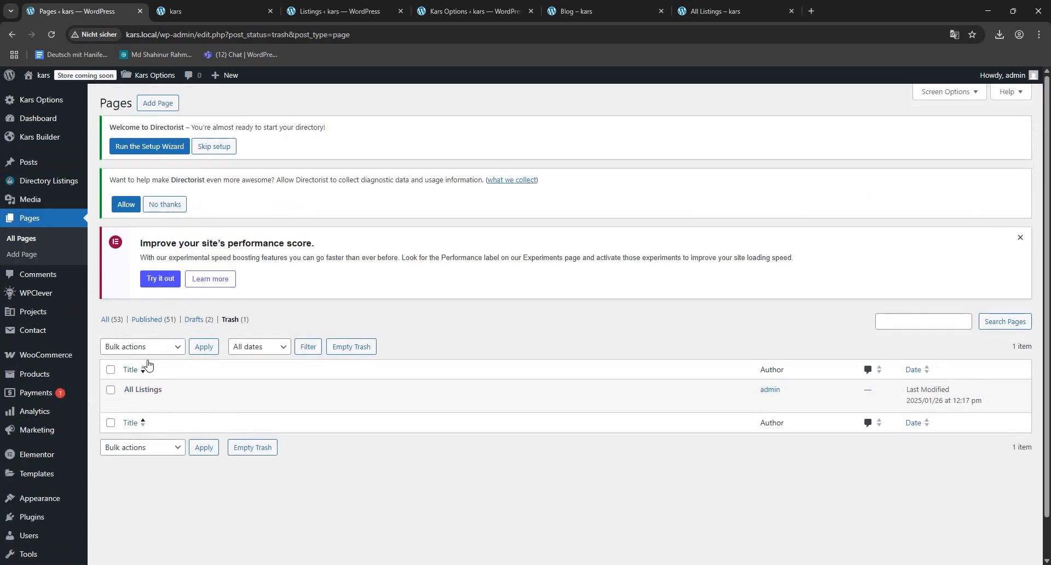
left_click(189, 403)
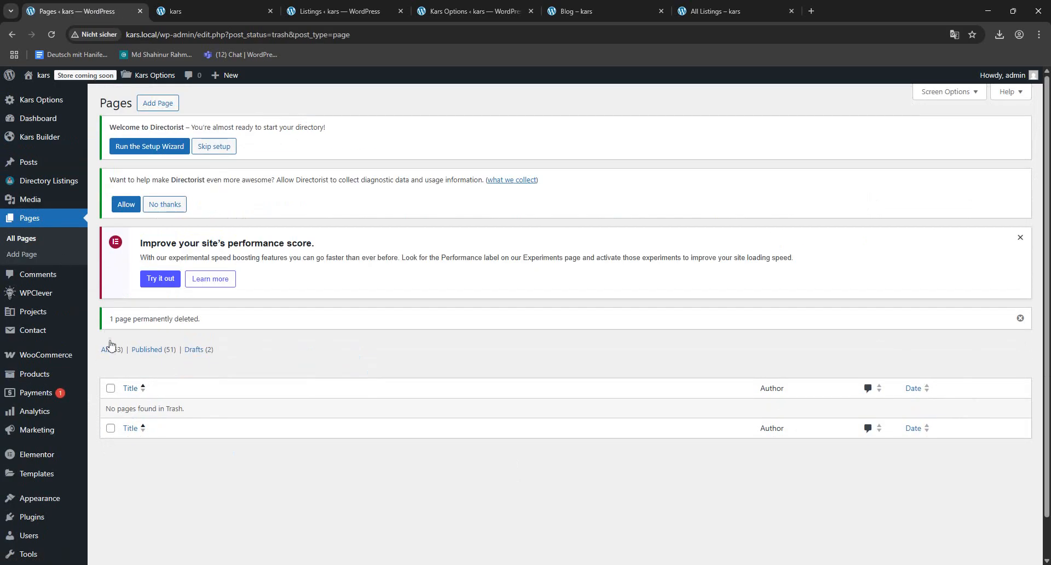
left_click(110, 346)
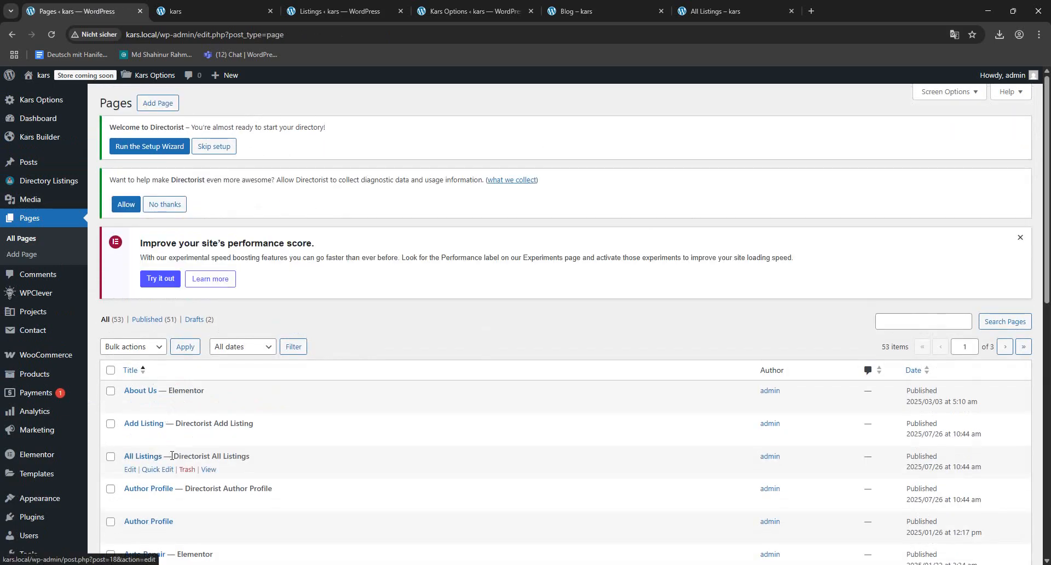
- Open the WordPress menu editor and load the Primary Menu for editing
mouse_move(49, 502)
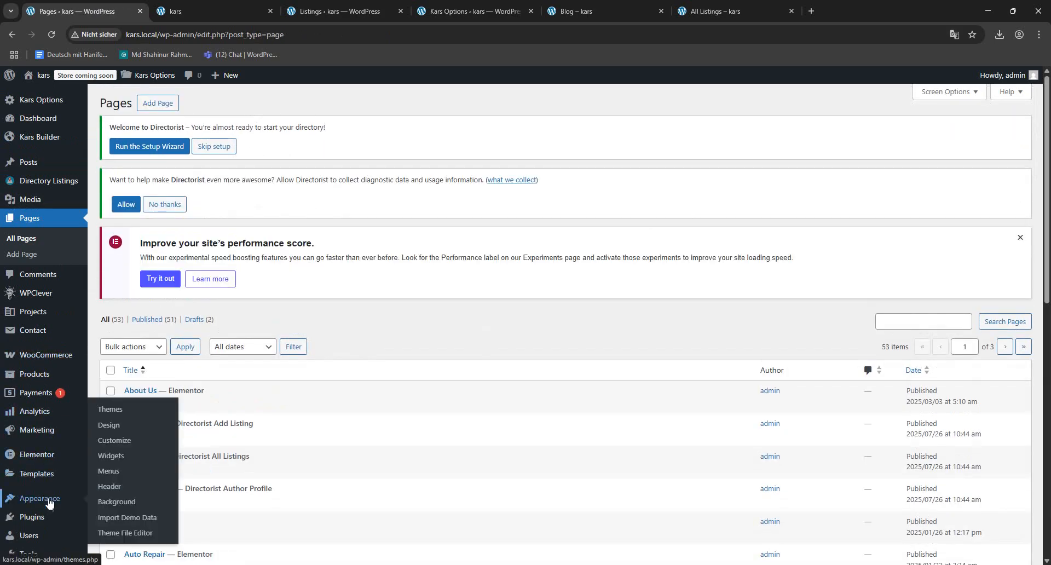
left_click(108, 472)
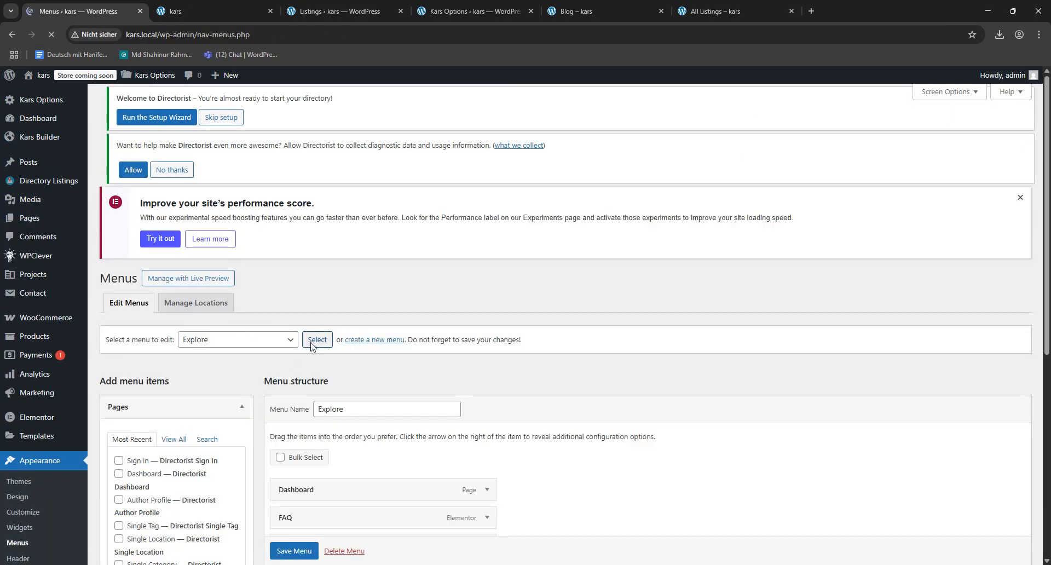
left_click(286, 359)
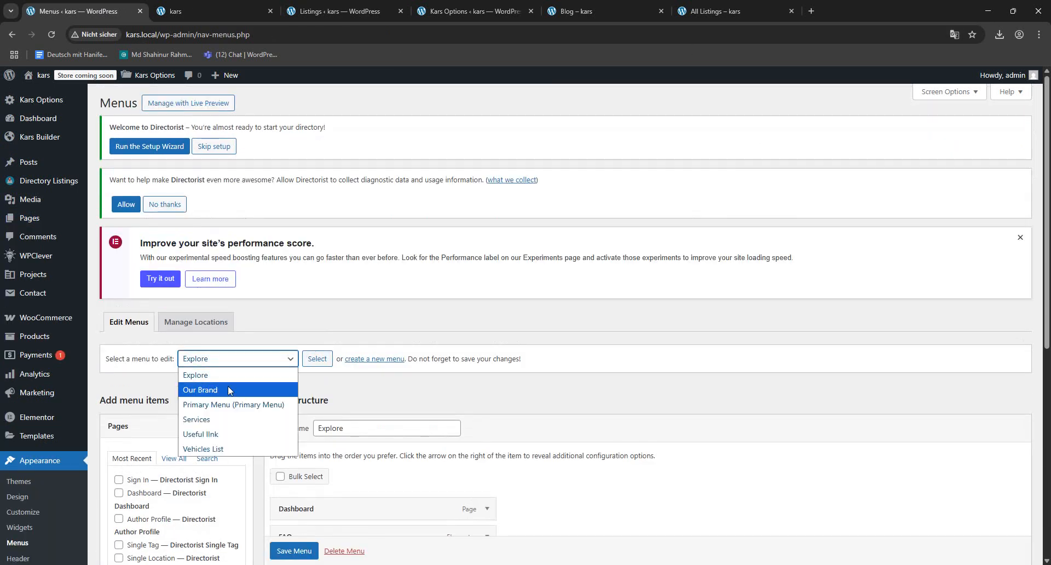
left_click(231, 403)
left_click(311, 362)
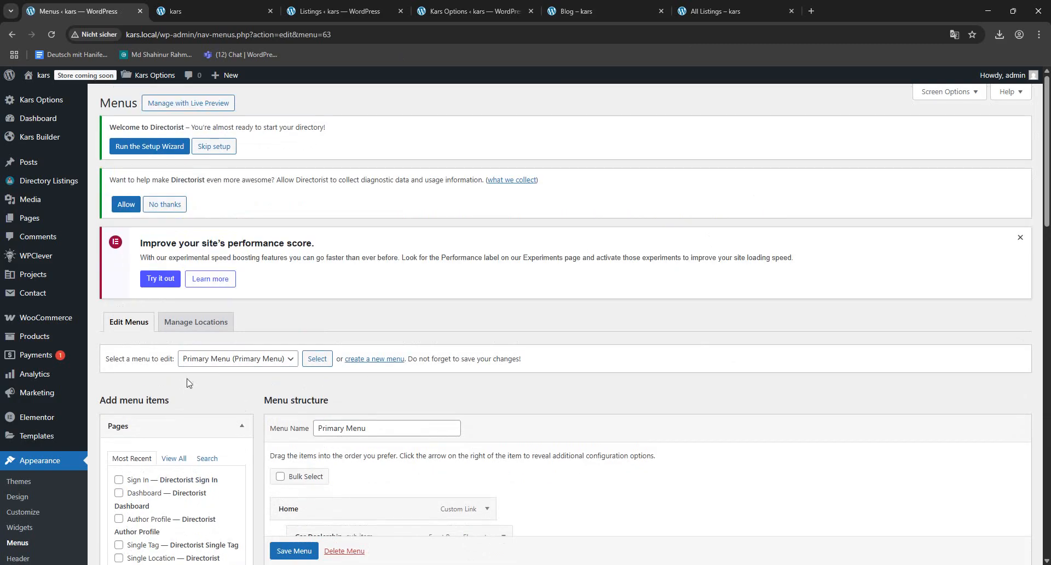
- Search the available pages for "All listing" and add the Directorist All Listings page to the Primary Menu
left_click(180, 459)
scroll(189, 449, "down", 2)
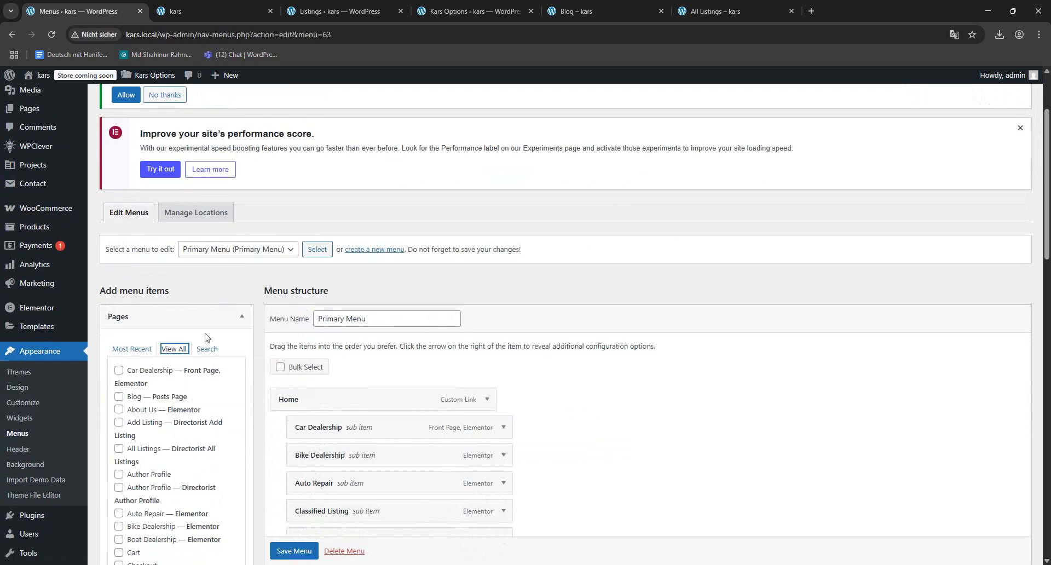
scroll(120, 495, "down", 1)
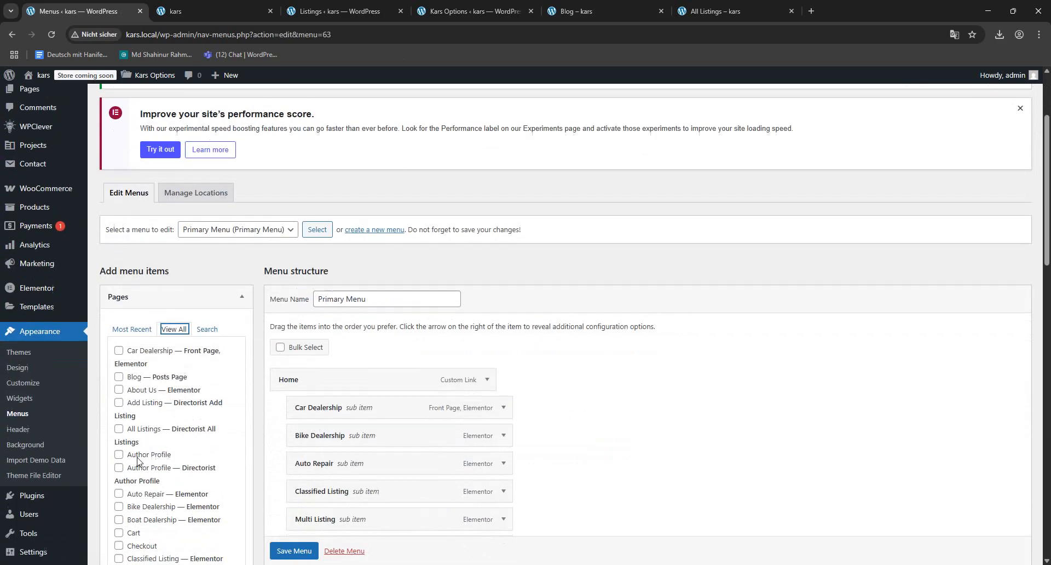
scroll(154, 441, "up", 2)
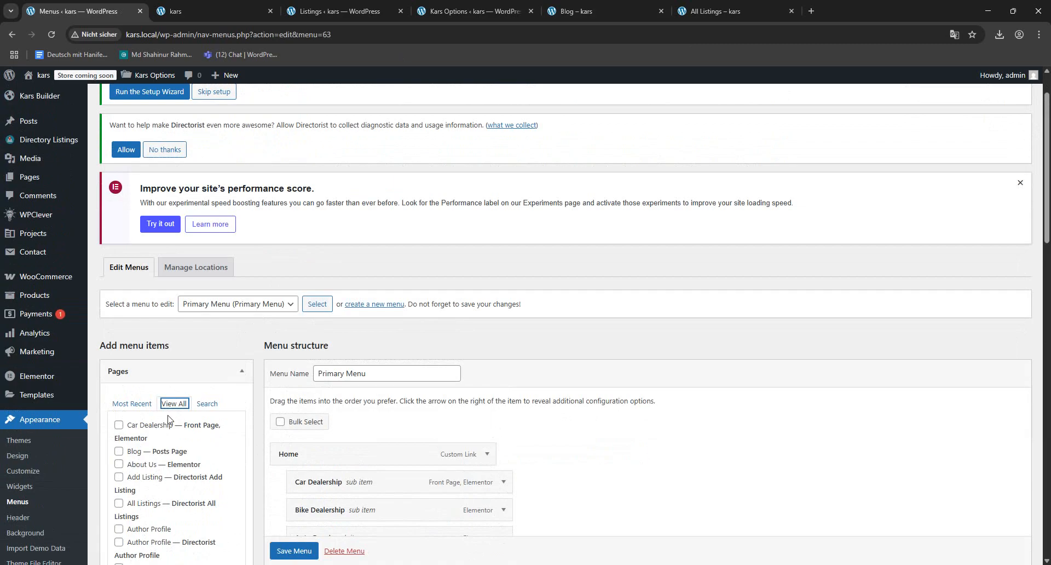
left_click(207, 403)
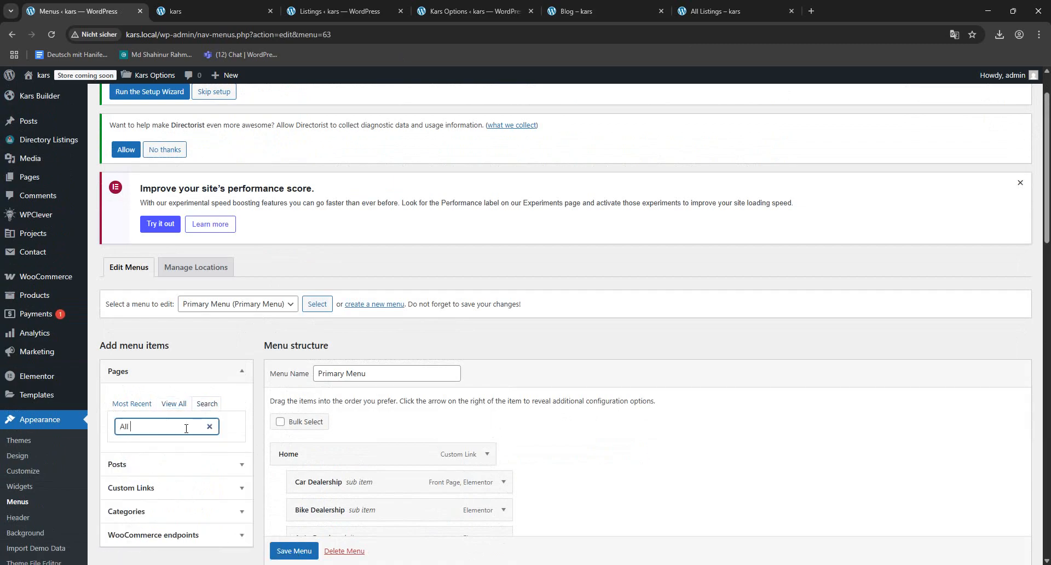
type("All lias")
key("BackSpace")
key("BackSpace")
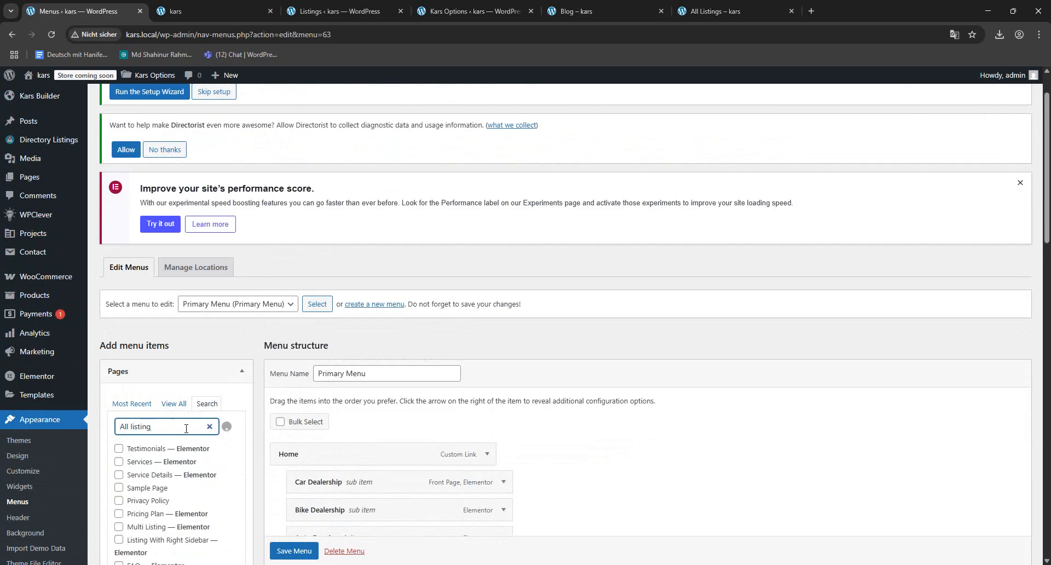
scroll(229, 343, "down", 1)
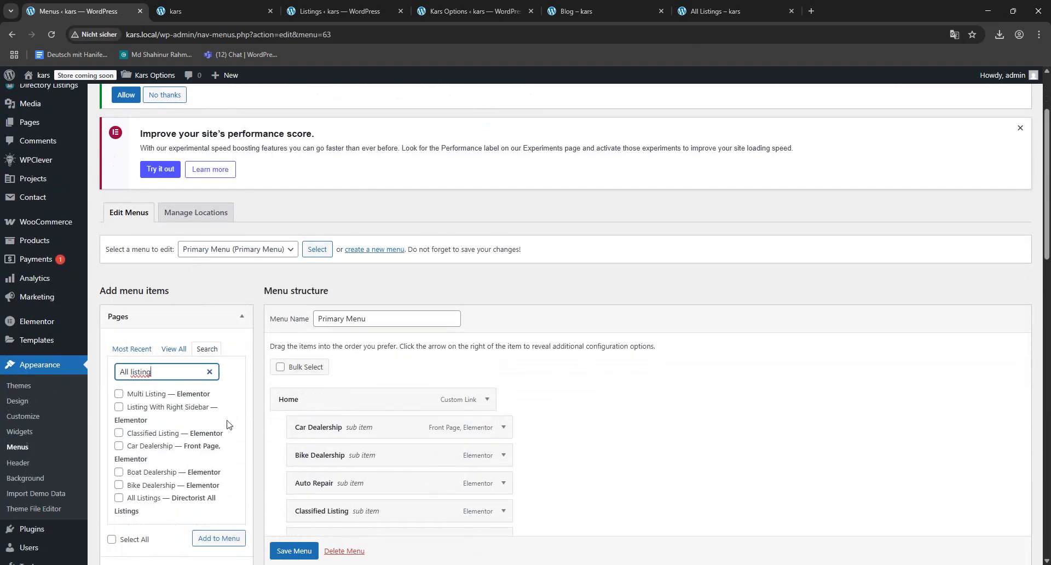
left_click(118, 498)
left_click(219, 537)
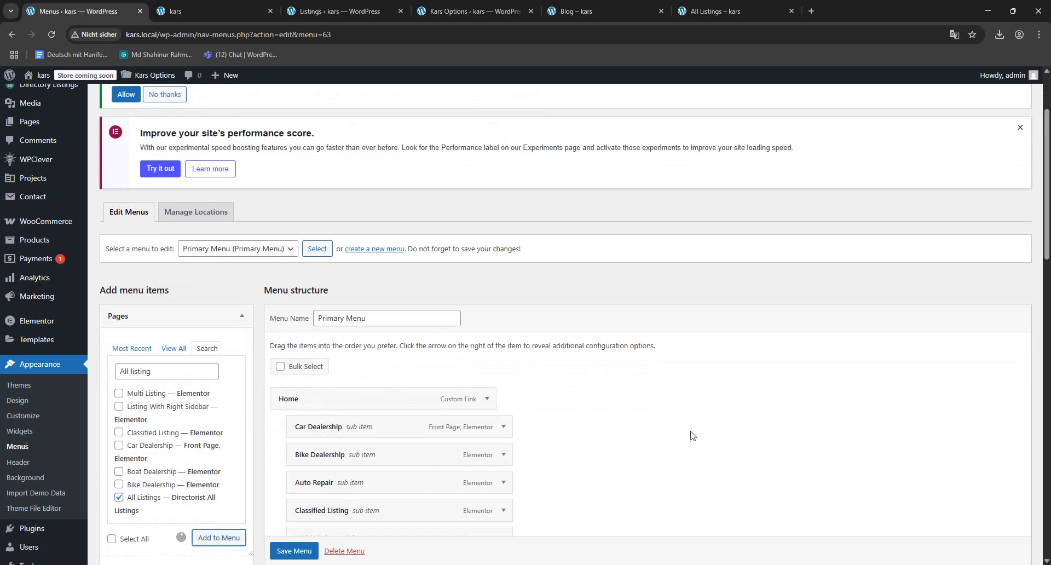
- Move the new All Listings item up as the first sub item under Inventory and save the menu
scroll(691, 435, "down", 15)
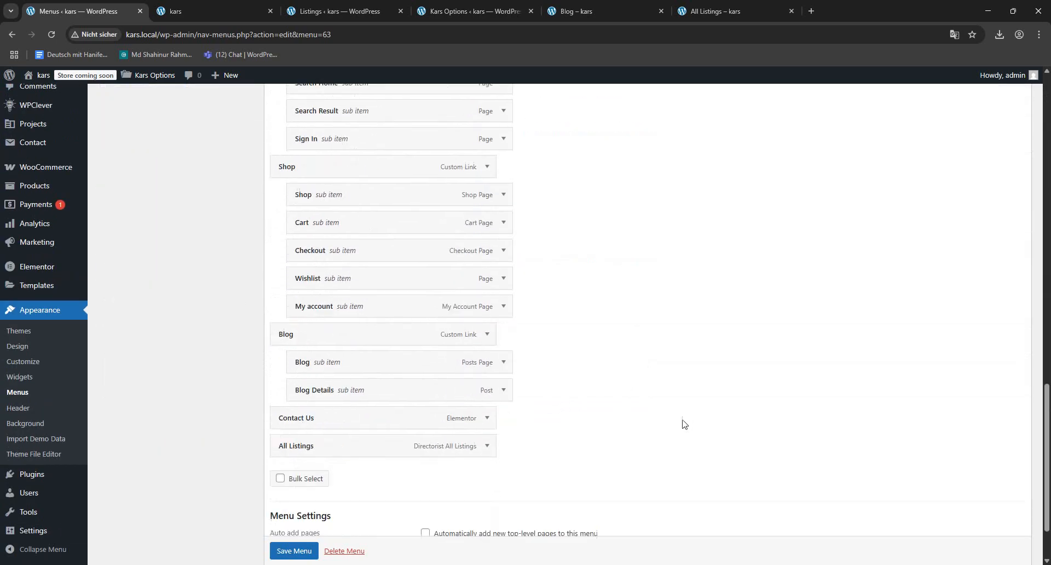
scroll(683, 423, "down", 1)
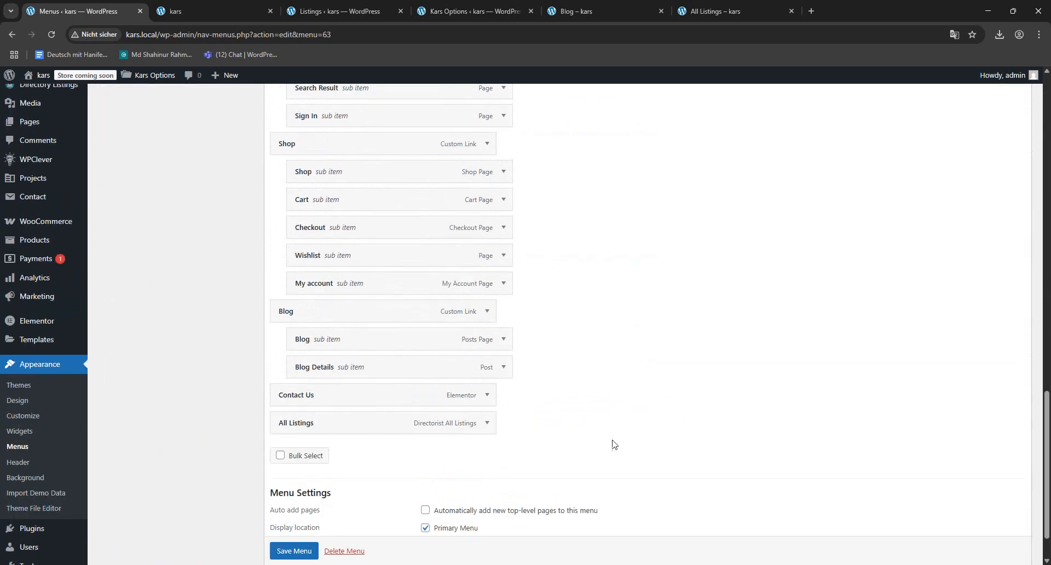
left_click_drag(469, 428, 481, 386)
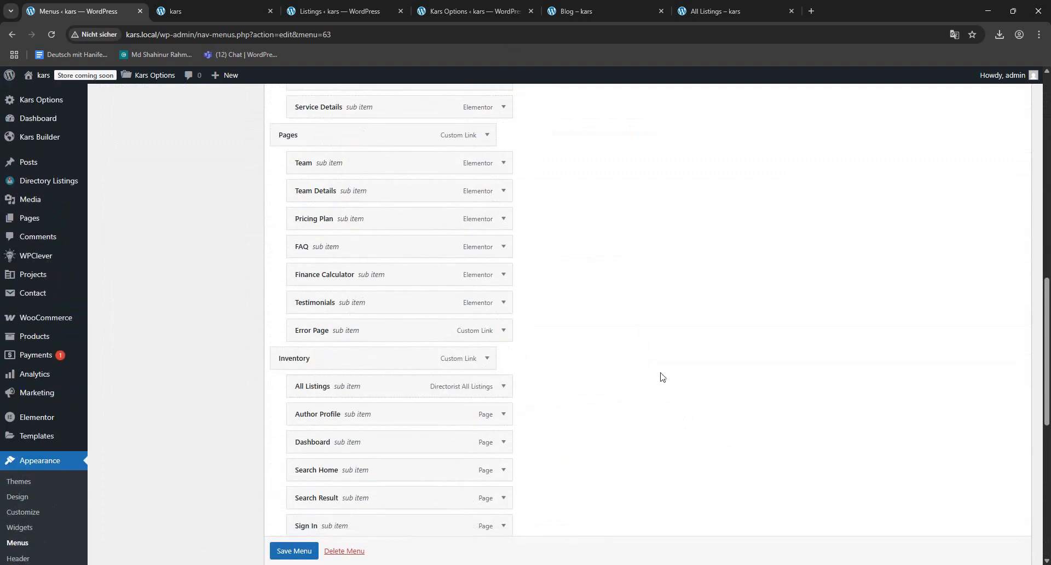
scroll(677, 403, "down", 2)
scroll(677, 403, "down", 2)
left_click(293, 550)
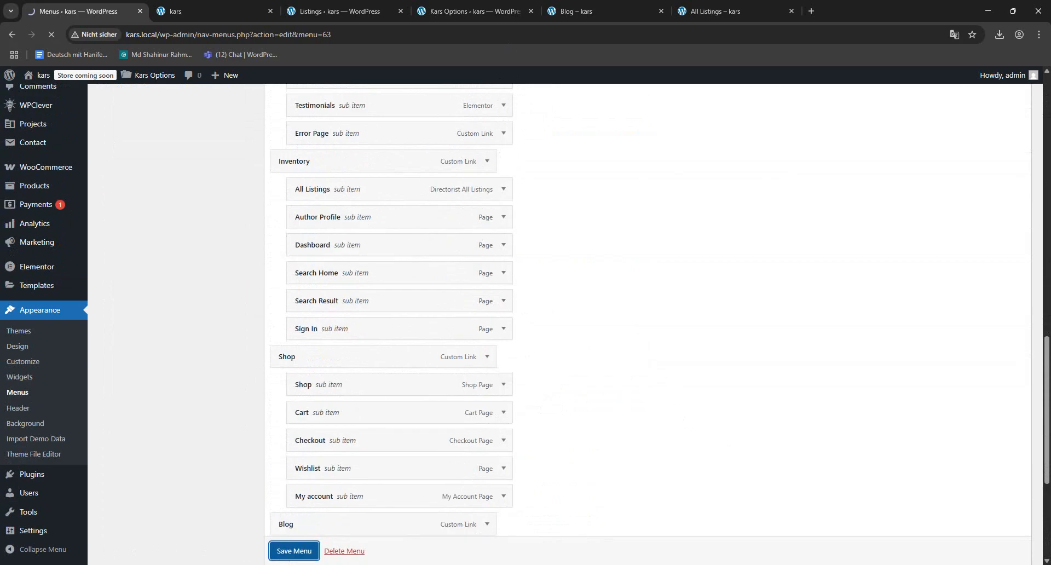
- Go to the Blog page on the site and test the All Listings link in its Inventory navigation
left_click(340, 11)
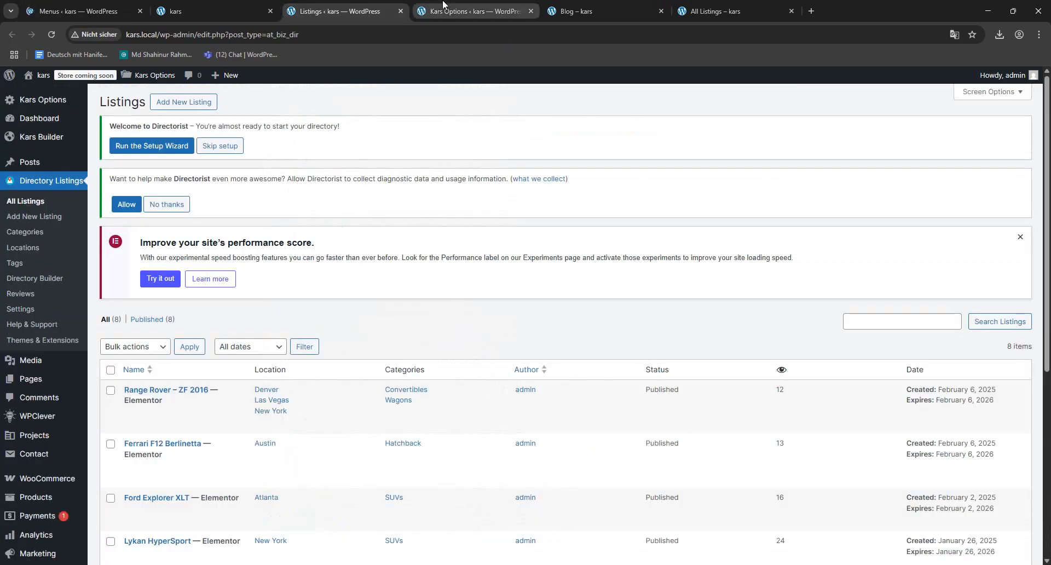
left_click(473, 11)
left_click(576, 11)
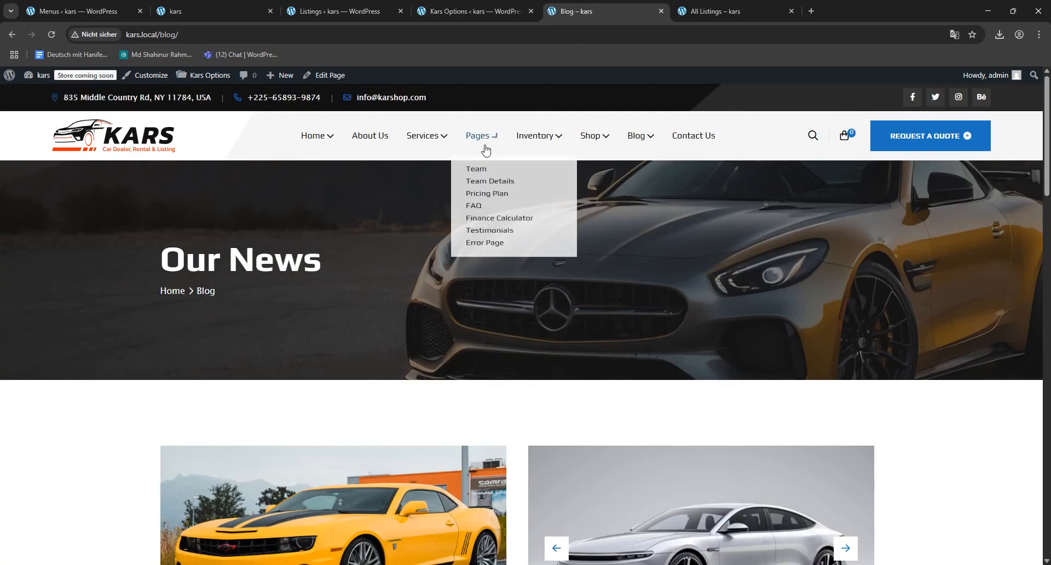
mouse_move(550, 145)
left_click(534, 173)
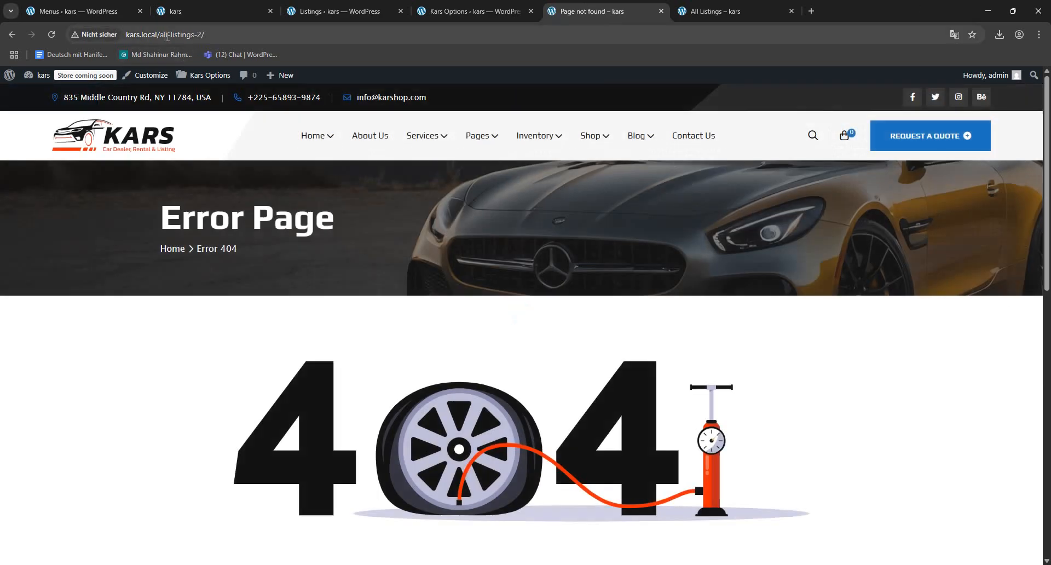
- Return to the Primary Menu editor, check its menu structure, and save the menu again
left_click(78, 11)
scroll(467, 270, "down", 7)
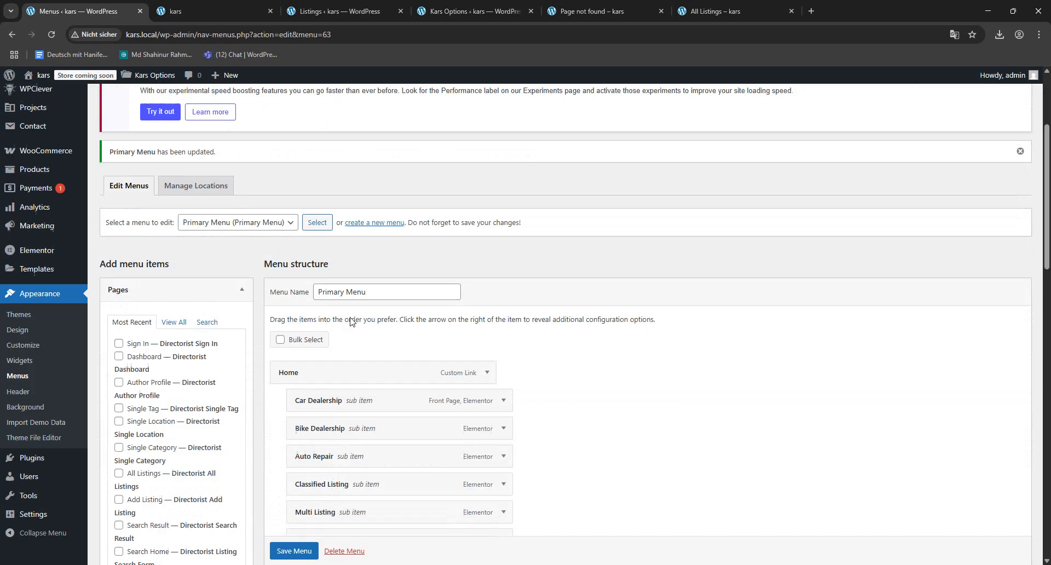
scroll(545, 340, "down", 4)
left_click(289, 551)
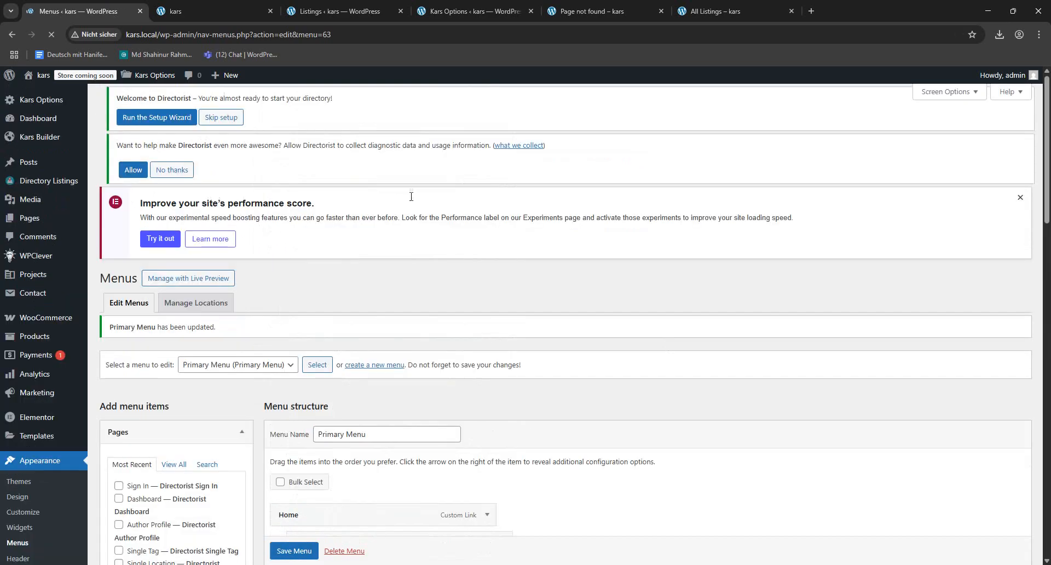
- Open All Listings from the home page's Inventory navigation, review the page, and switch to the Directorist listings admin list
left_click(200, 11)
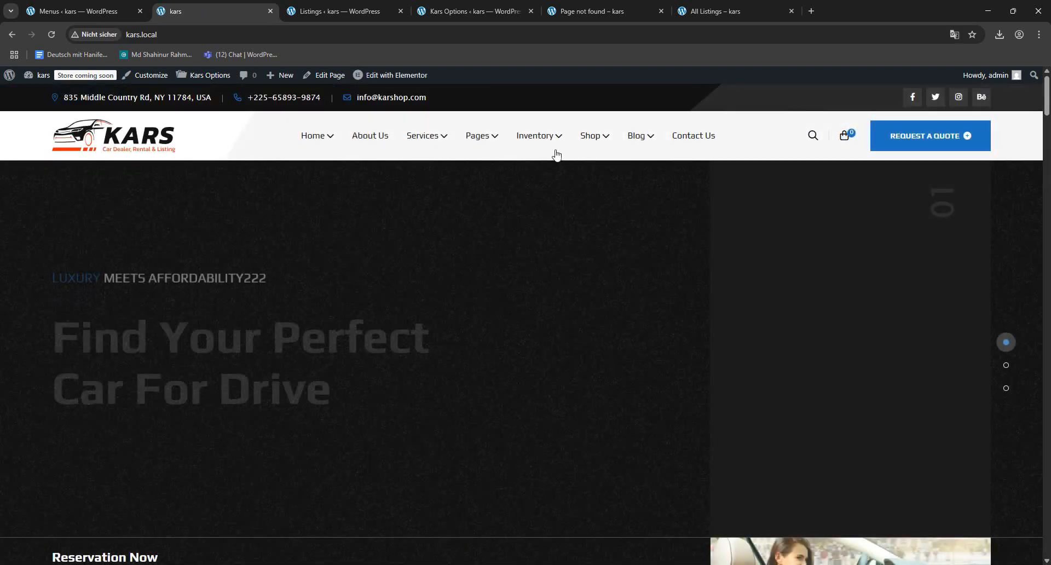
mouse_move(550, 158)
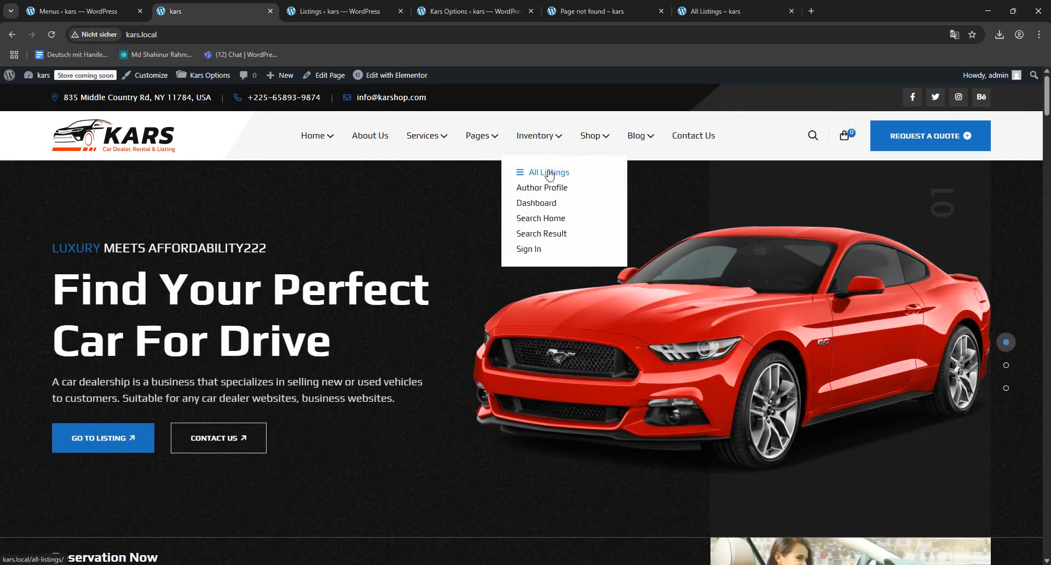
left_click(550, 174)
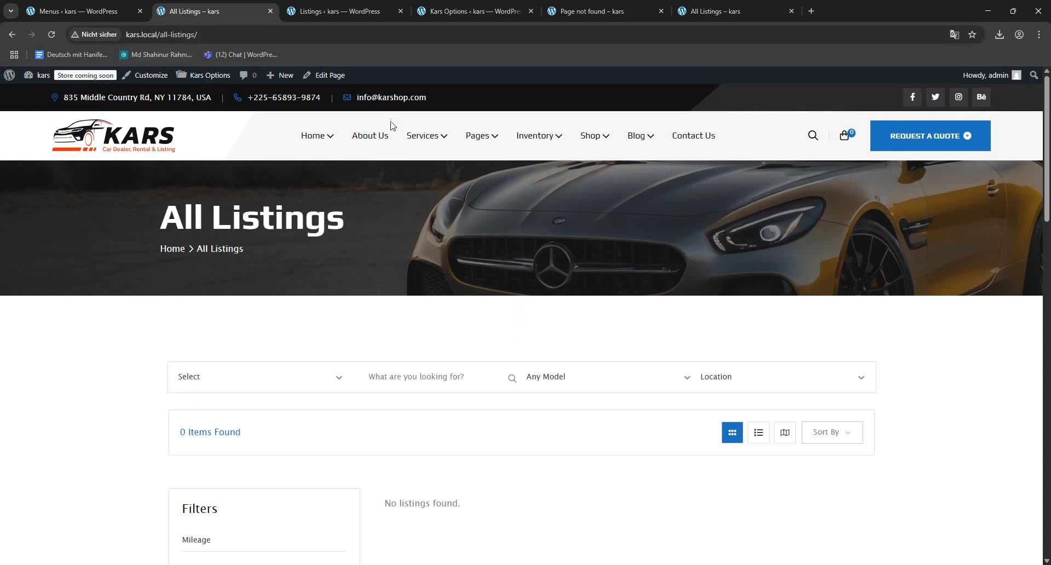
scroll(584, 293, "down", 4)
scroll(481, 404, "up", 4)
left_click(312, 8)
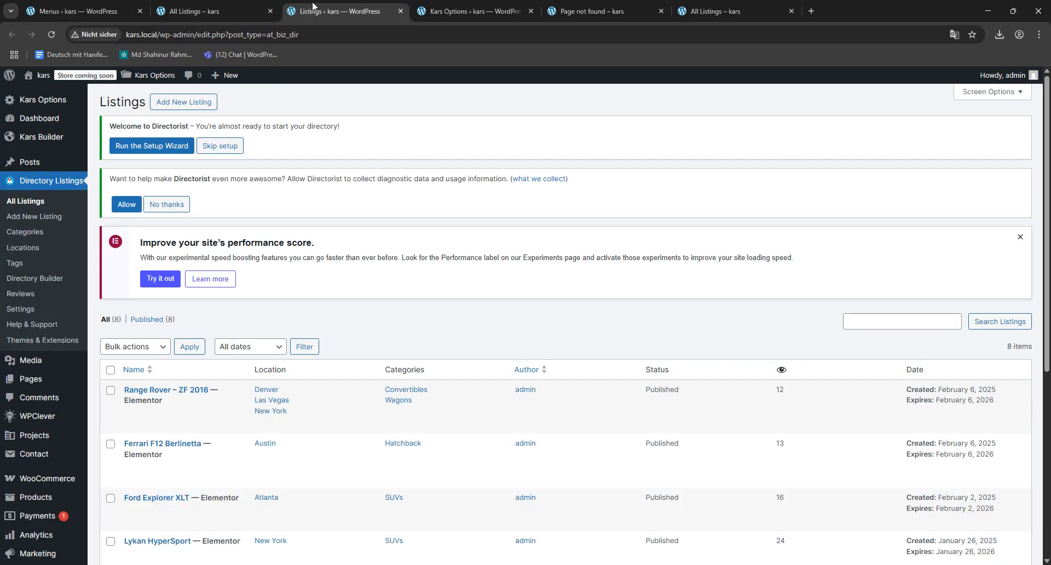
- Reload the Directorist listings list and close the Kars Options, Page not found and duplicate All Listings browser tabs
left_click(51, 34)
left_click(524, 12)
left_click(530, 12)
left_click(530, 12)
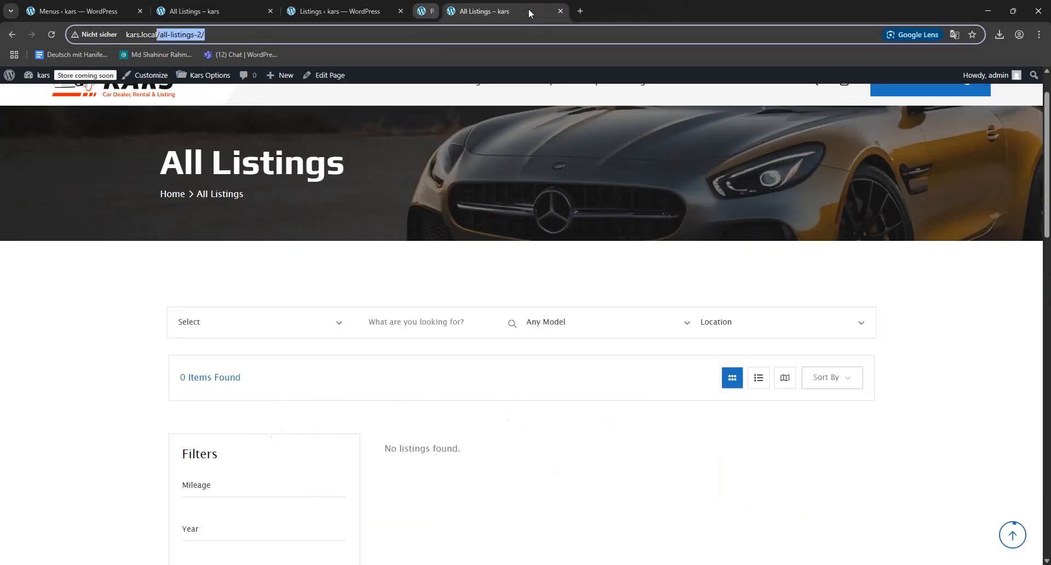
left_click(530, 12)
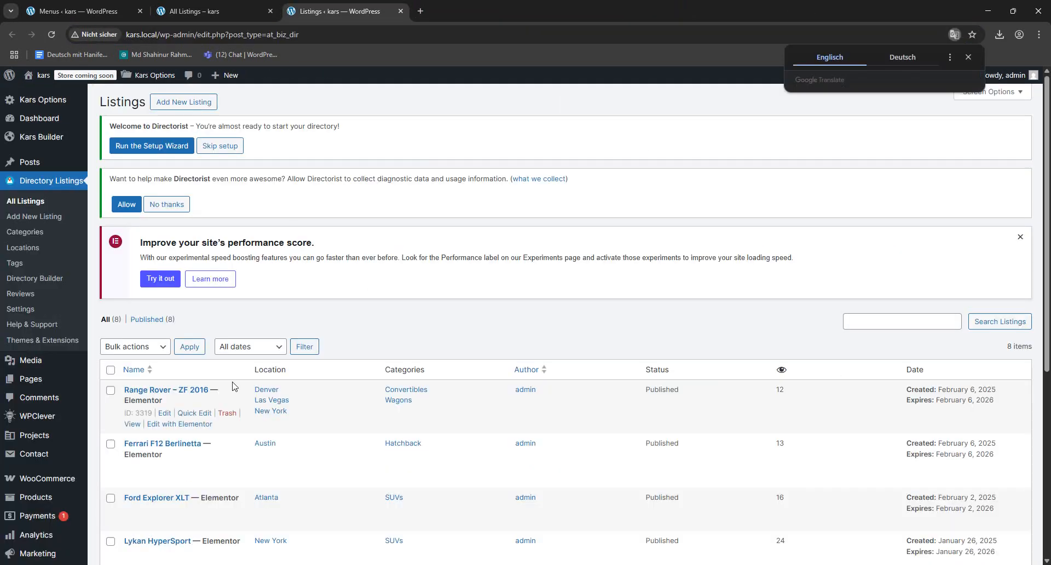
- Open the Range Rover – ZF 2016 and Ferrari F12 Berlinetta listings for editing in separate new browser tabs
right_click(164, 413)
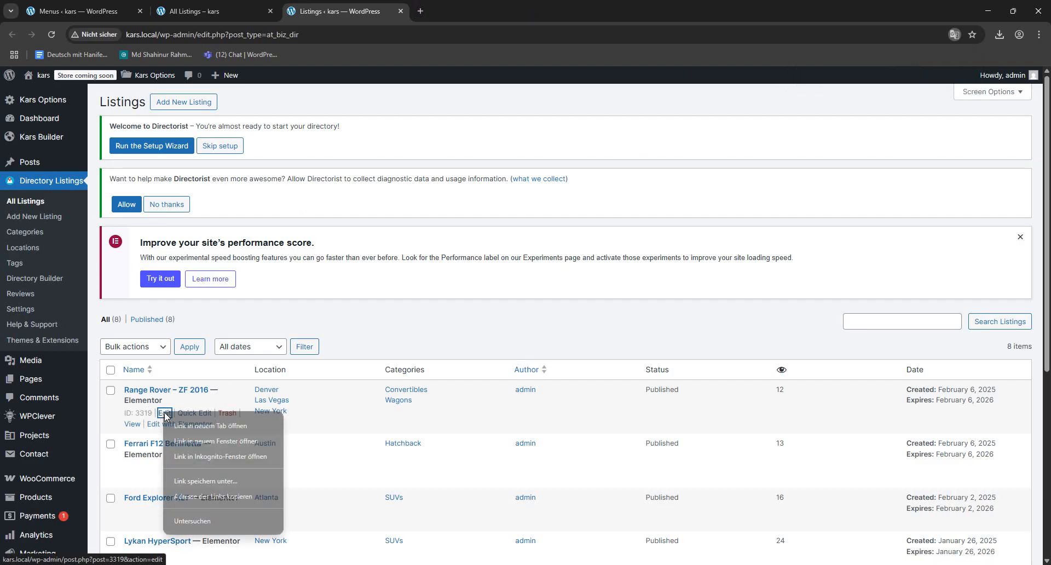
left_click(180, 423)
right_click(165, 466)
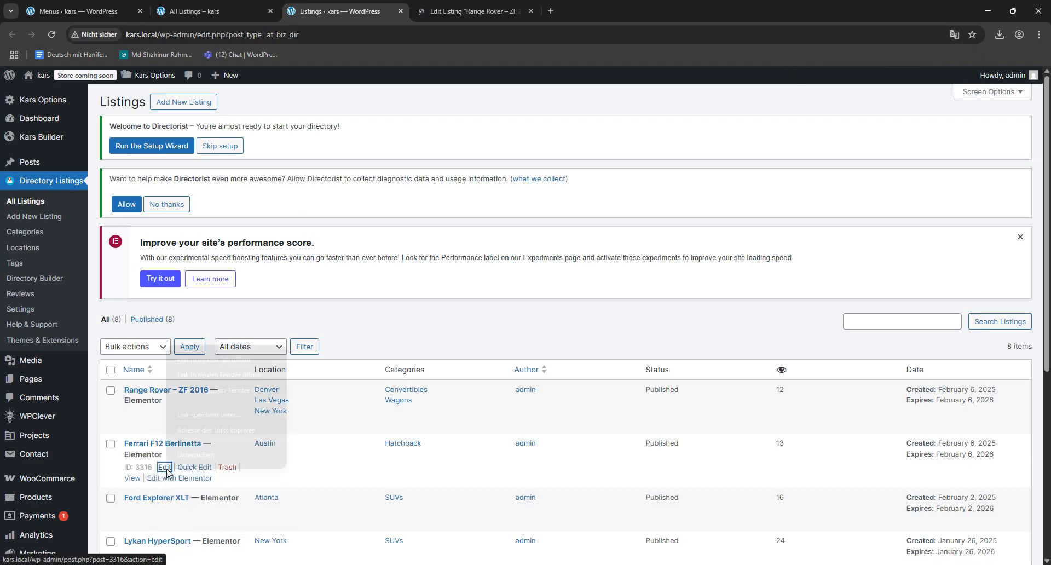
left_click(203, 360)
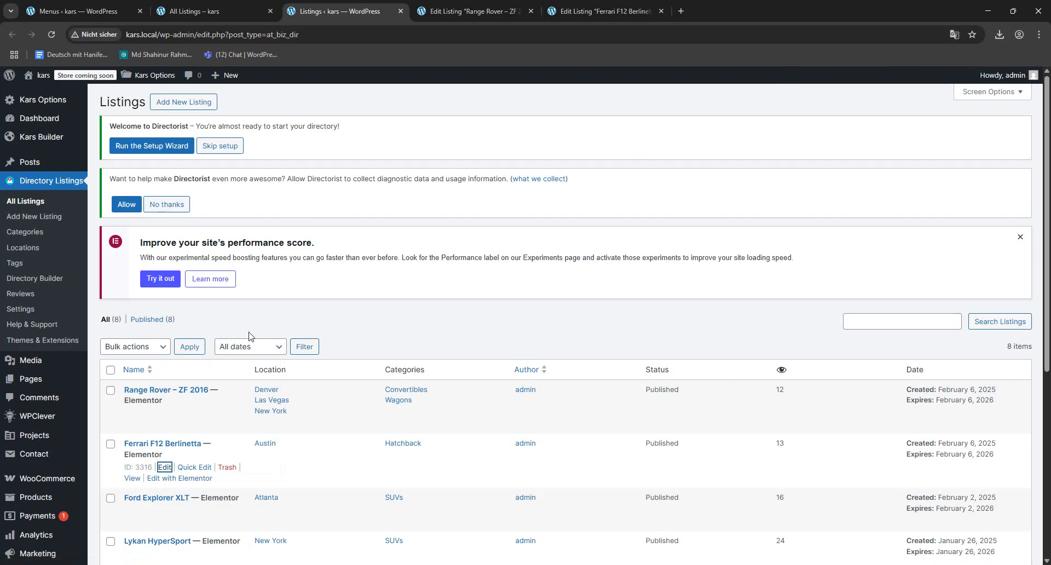
- Update the Range Rover – ZF 2016 and Ferrari F12 Berlinetta listings without changing their content
left_click(465, 11)
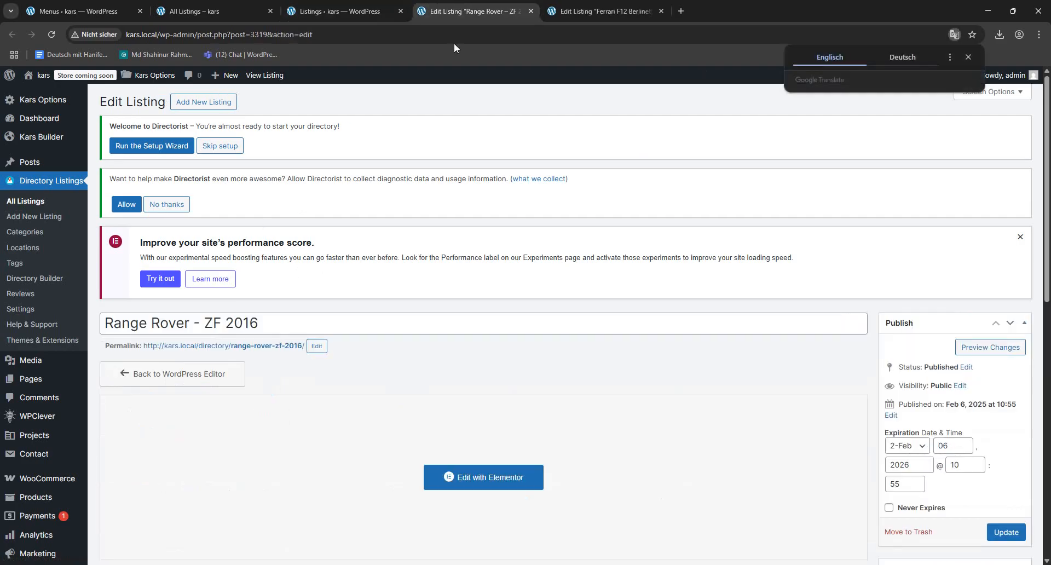
scroll(759, 407, "down", 3)
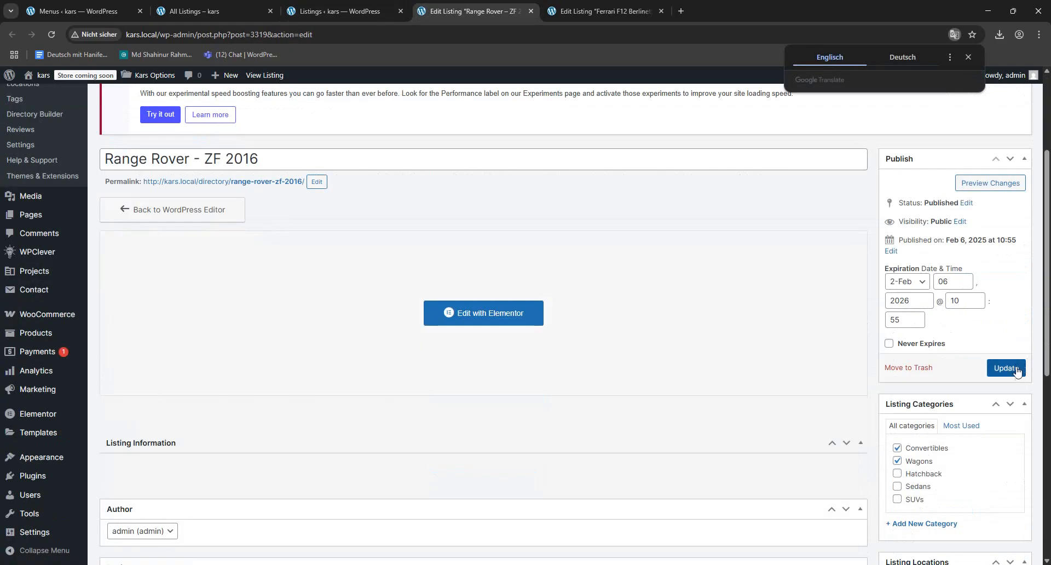
left_click(1012, 369)
left_click(602, 11)
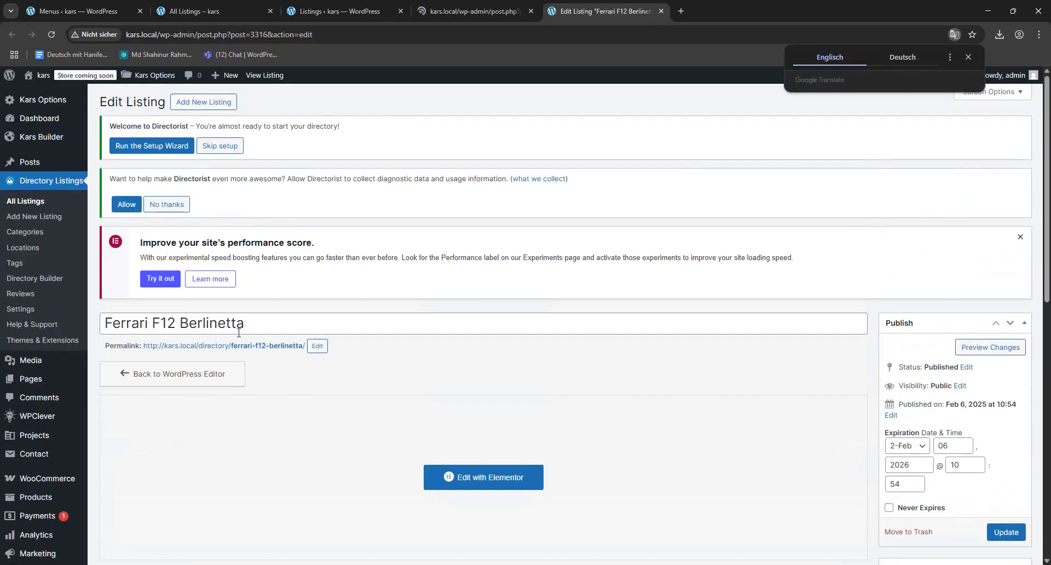
scroll(930, 247, "down", 3)
left_click(1006, 313)
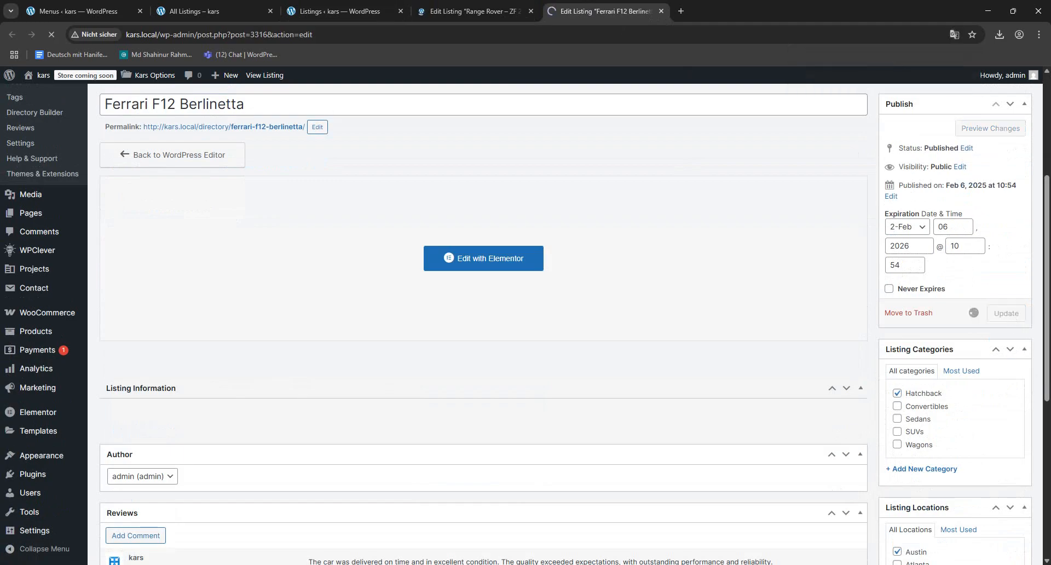
- Check the site's All Listings page for the Range Rover and Ferrari listings
left_click(350, 11)
left_click(218, 12)
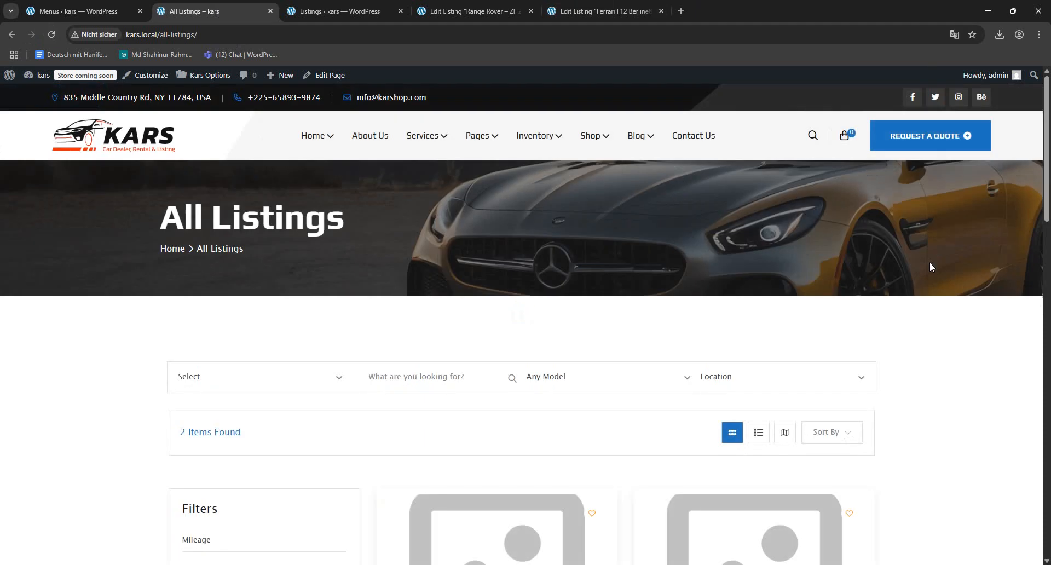
scroll(930, 262, "down", 4)
scroll(832, 425, "down", 2)
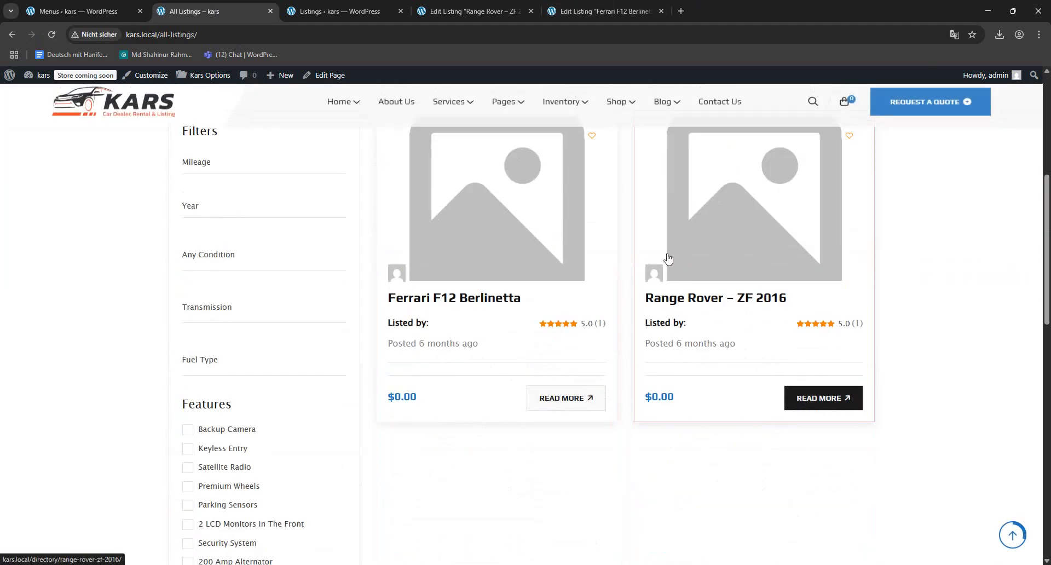
scroll(653, 272, "up", 2)
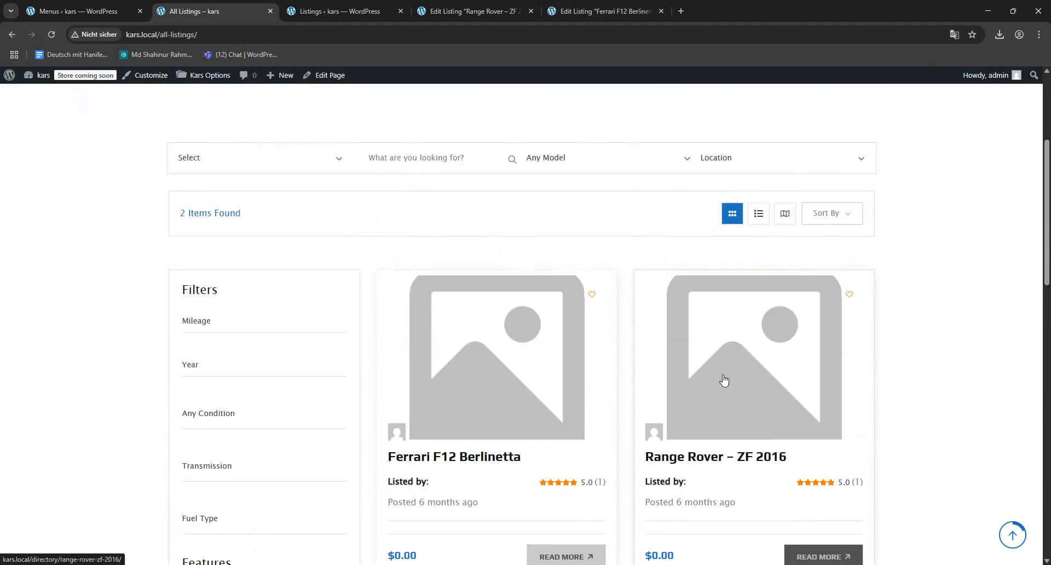
- Insert service_inner_1.jpg from the media library as the preview image of the Range Rover – ZF 2016 listing
left_click(448, 7)
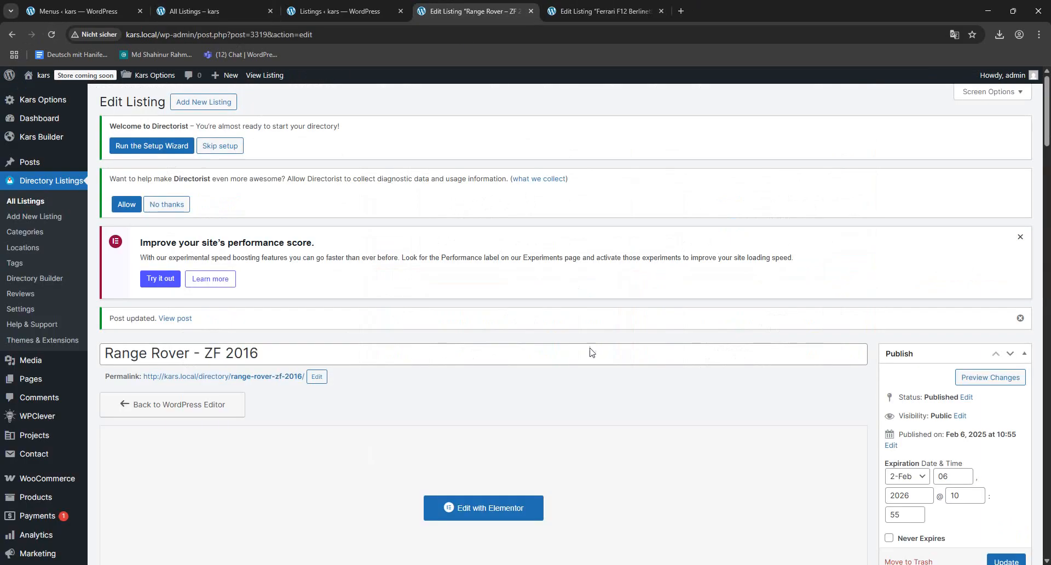
scroll(591, 351, "down", 15)
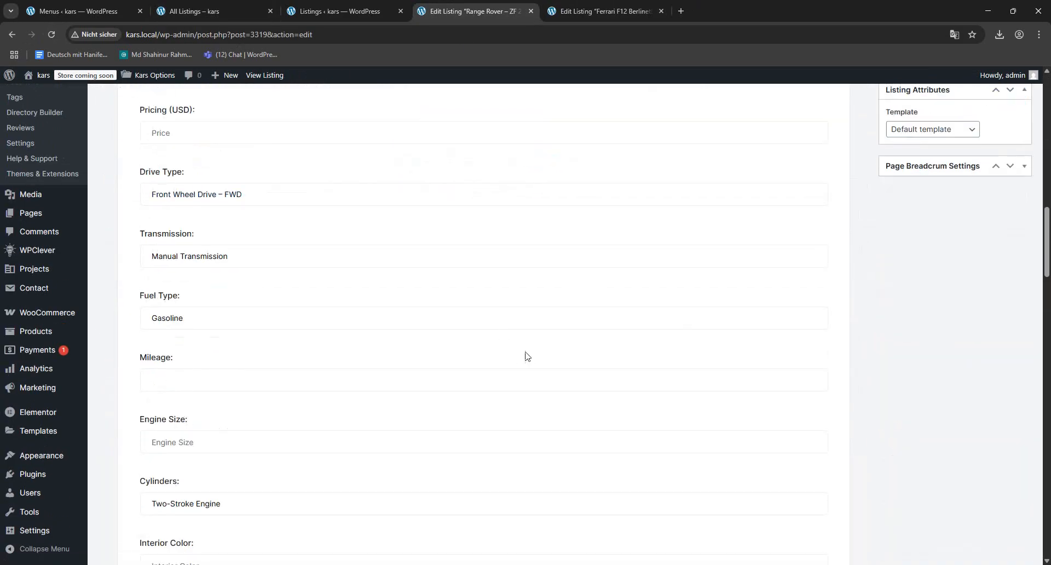
scroll(527, 356, "down", 20)
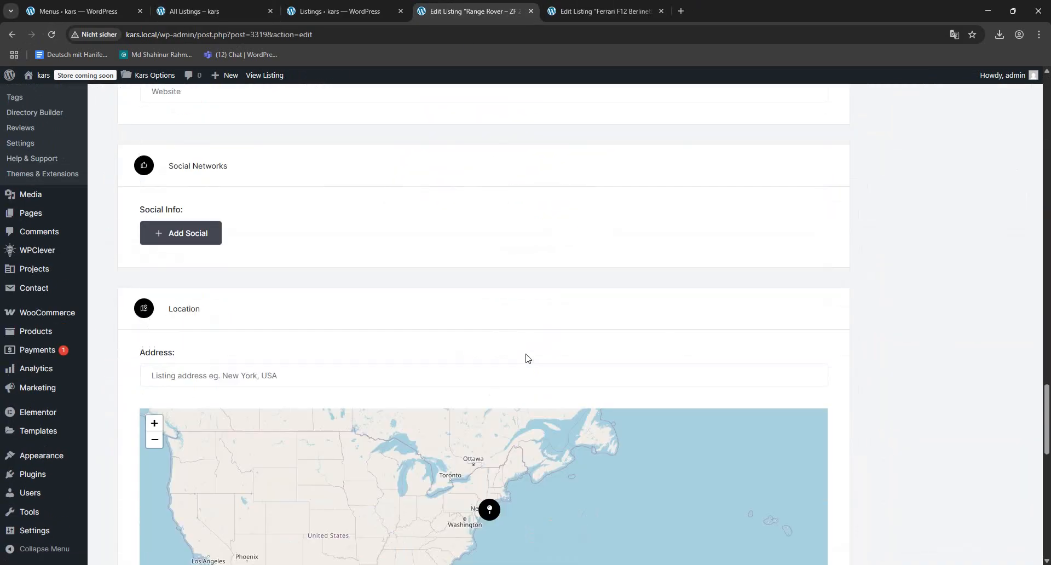
scroll(527, 357, "down", 9)
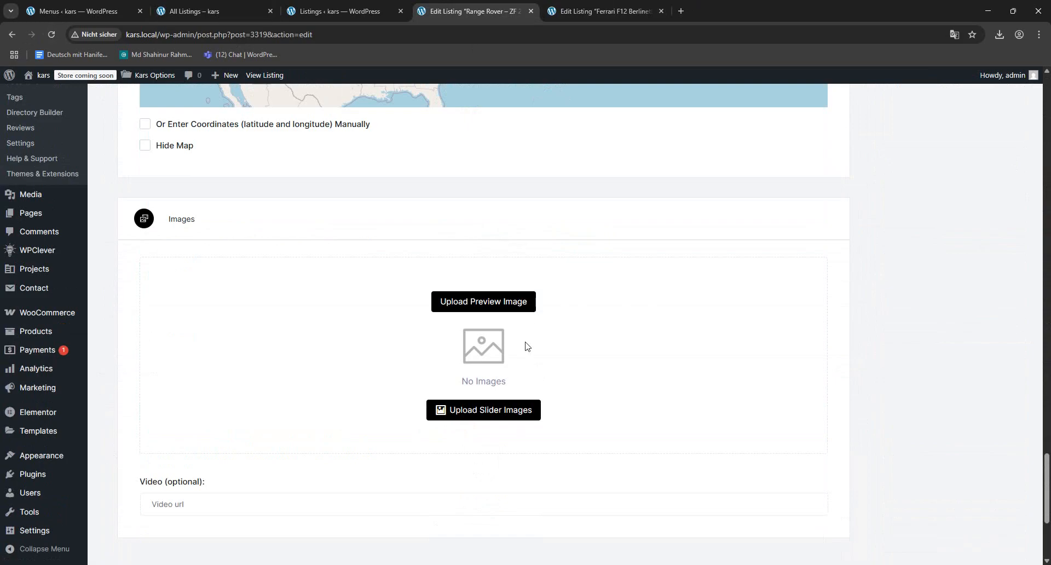
left_click(469, 305)
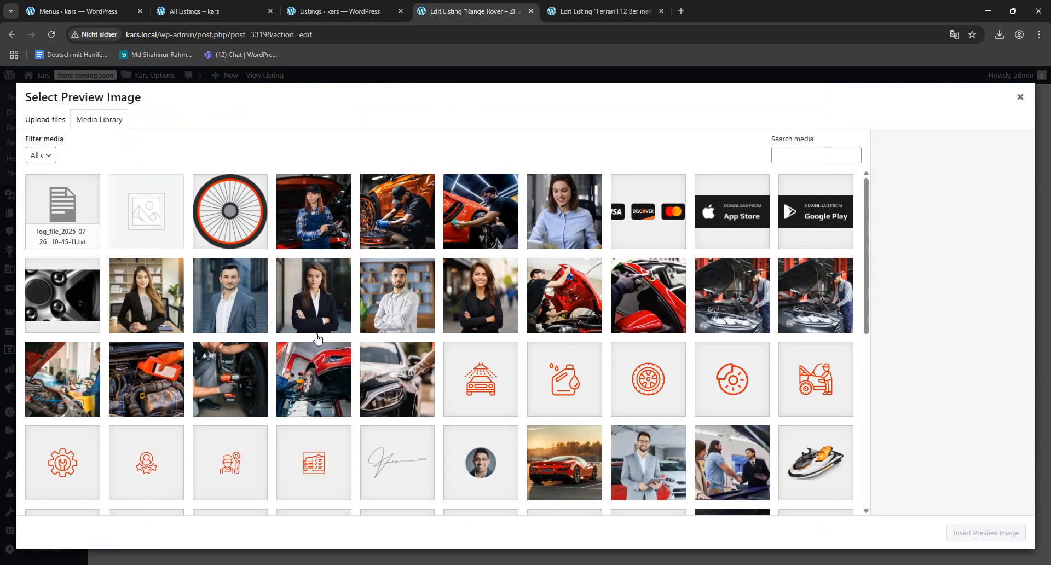
left_click(566, 303)
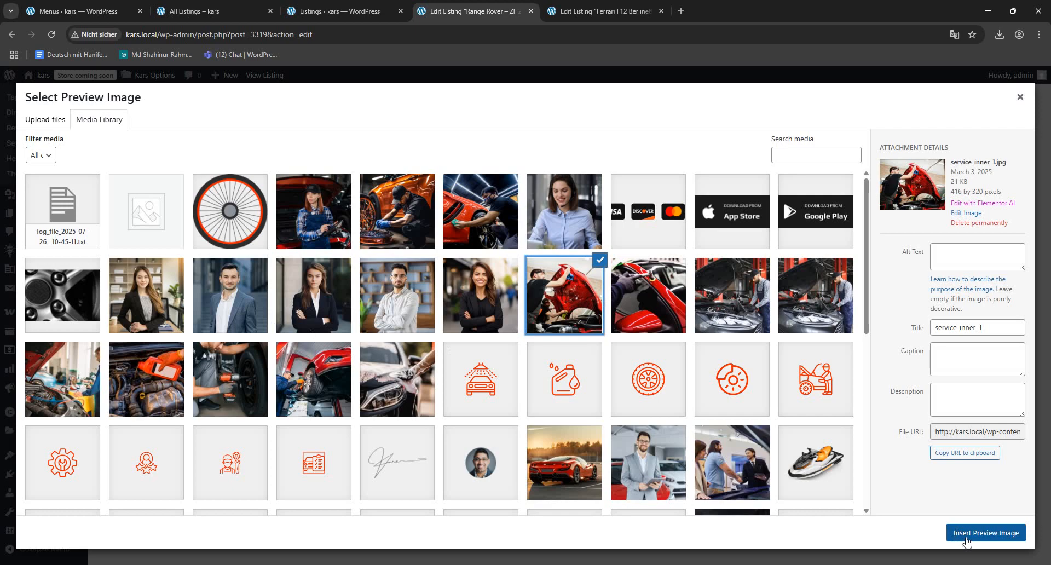
left_click(960, 534)
- Try to update the Range Rover – ZF 2016 listing with its new preview image
scroll(881, 341, "up", 20)
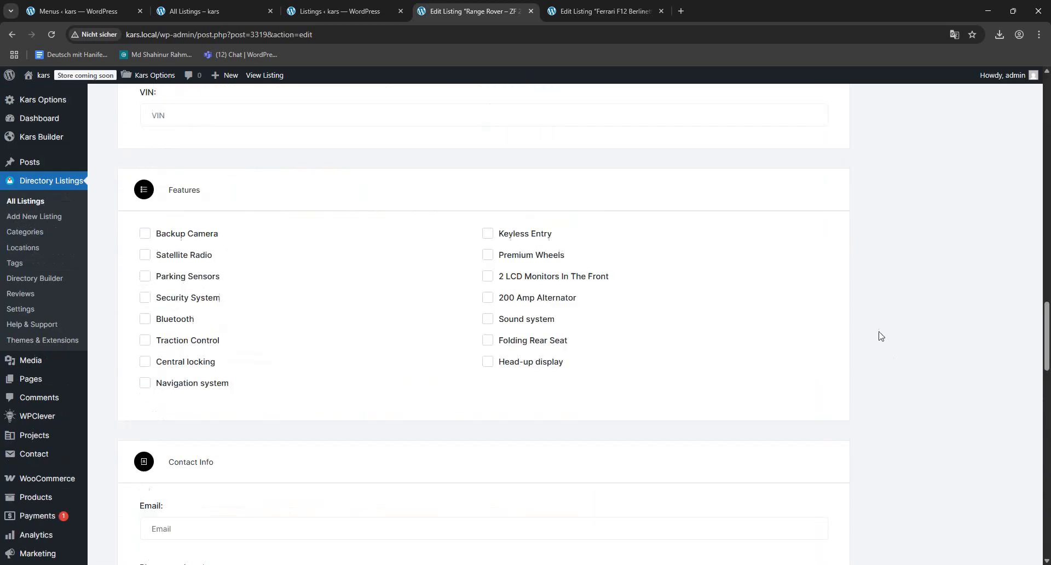
scroll(874, 327, "up", 6)
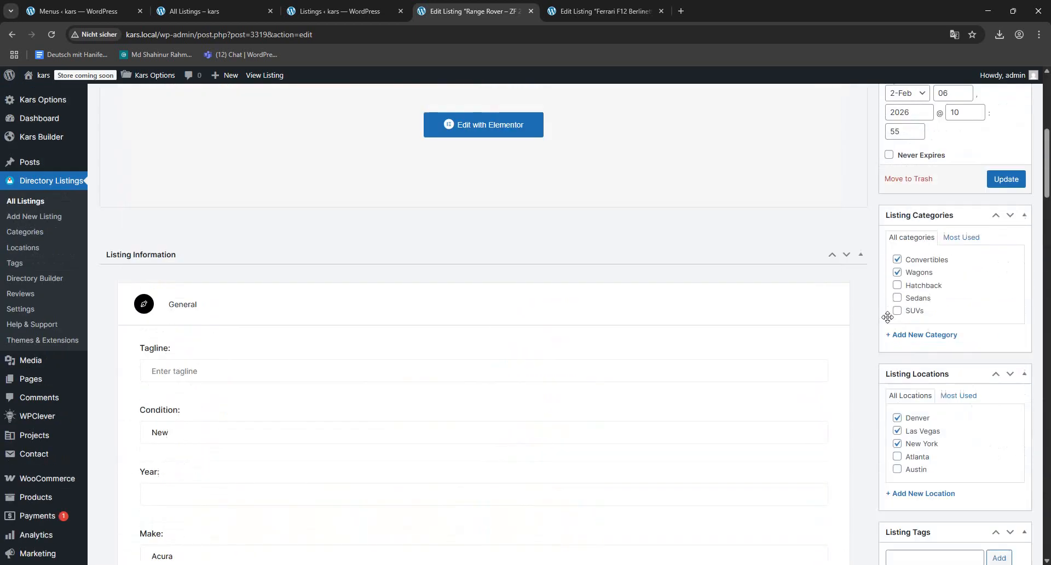
left_click(995, 175)
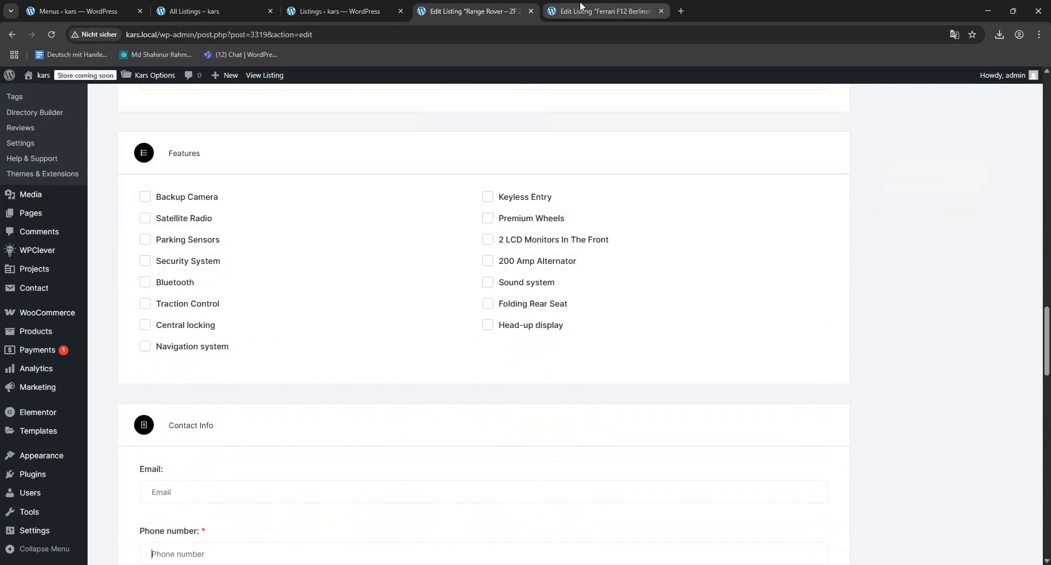
scroll(1033, 230, "up", 15)
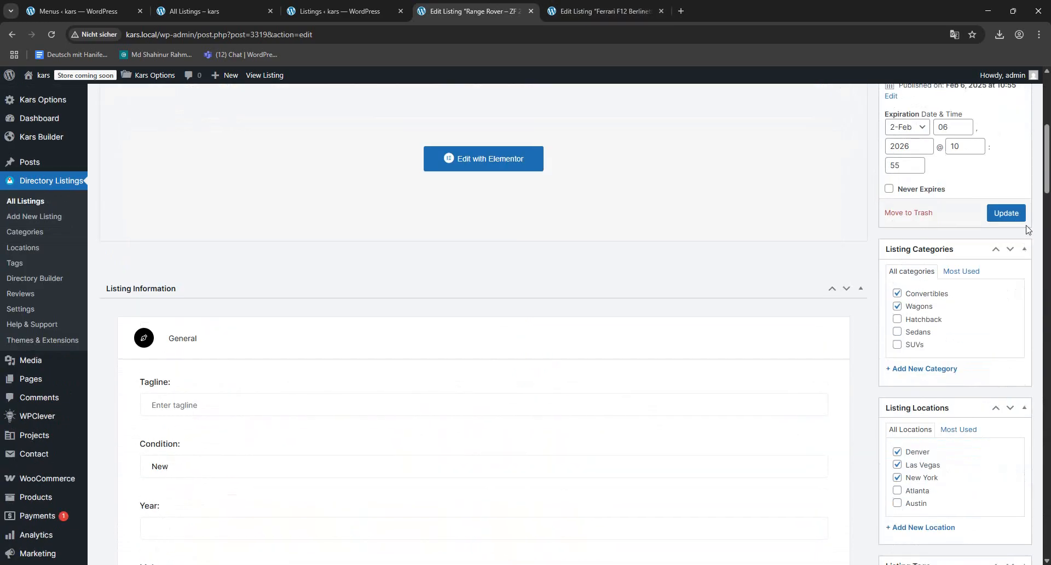
left_click(1008, 487)
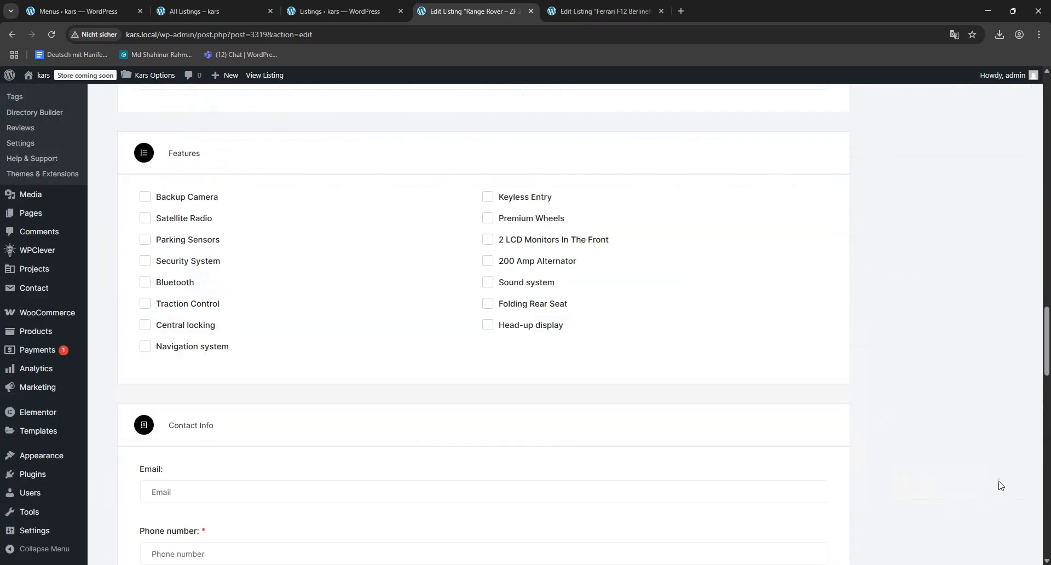
scroll(894, 351, "up", 15)
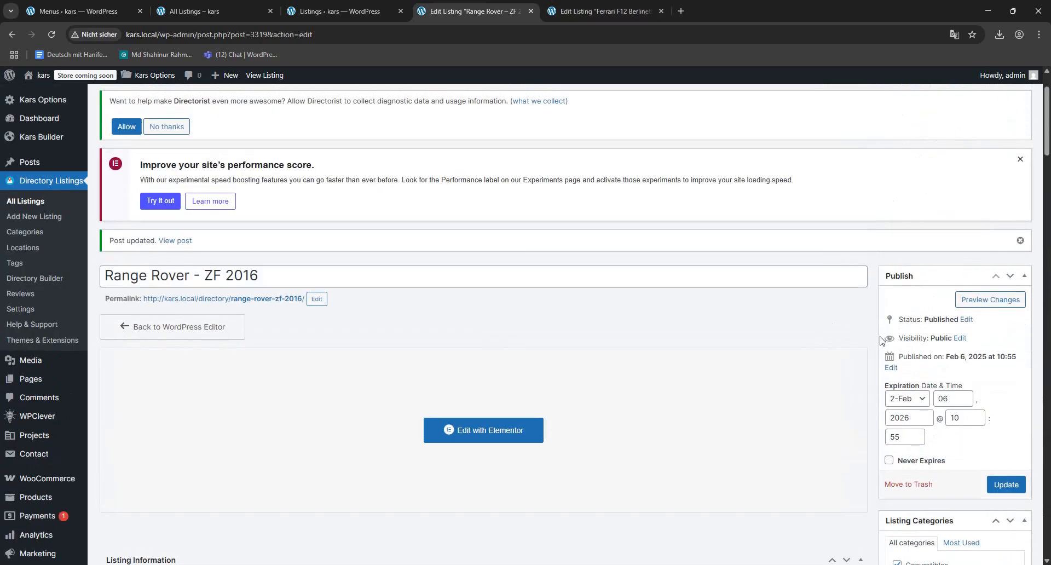
left_click(1002, 485)
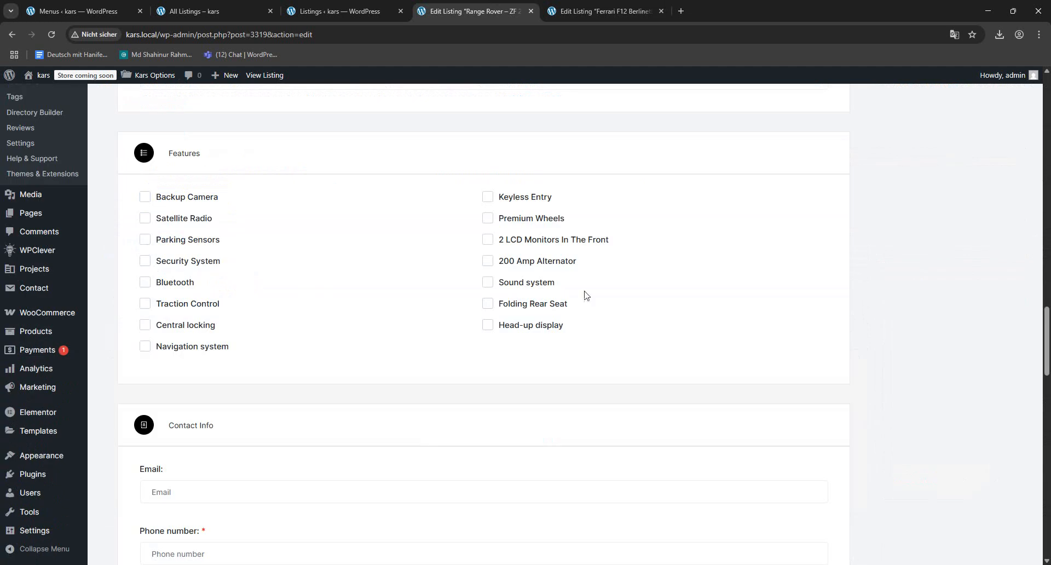
scroll(567, 272, "up", 15)
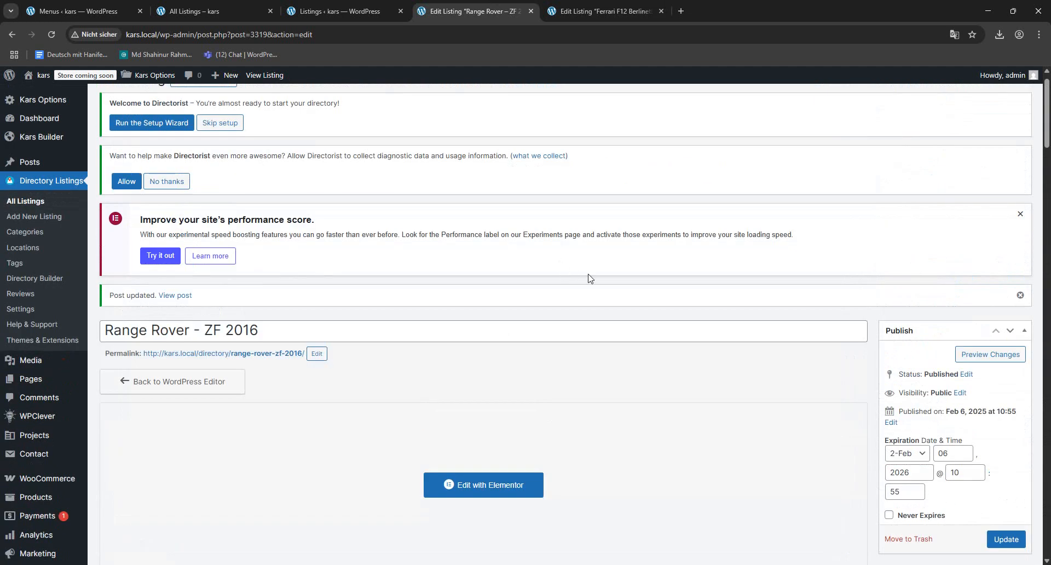
- Insert service_inner_2.jpg from the media library as the preview image of the Ferrari F12 Berlinetta listing
left_click(550, 5)
scroll(886, 369, "down", 15)
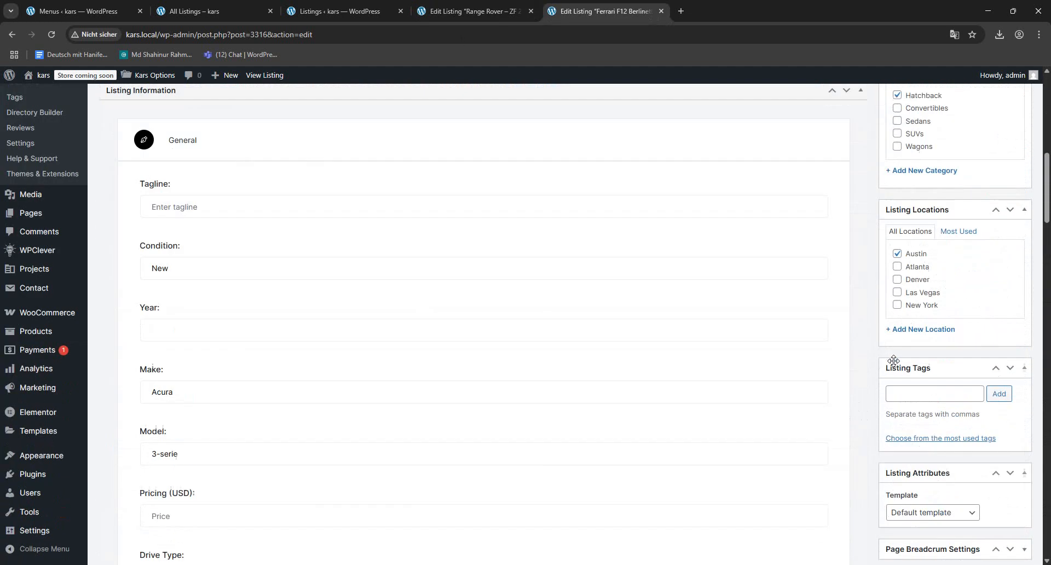
scroll(518, 305, "down", 20)
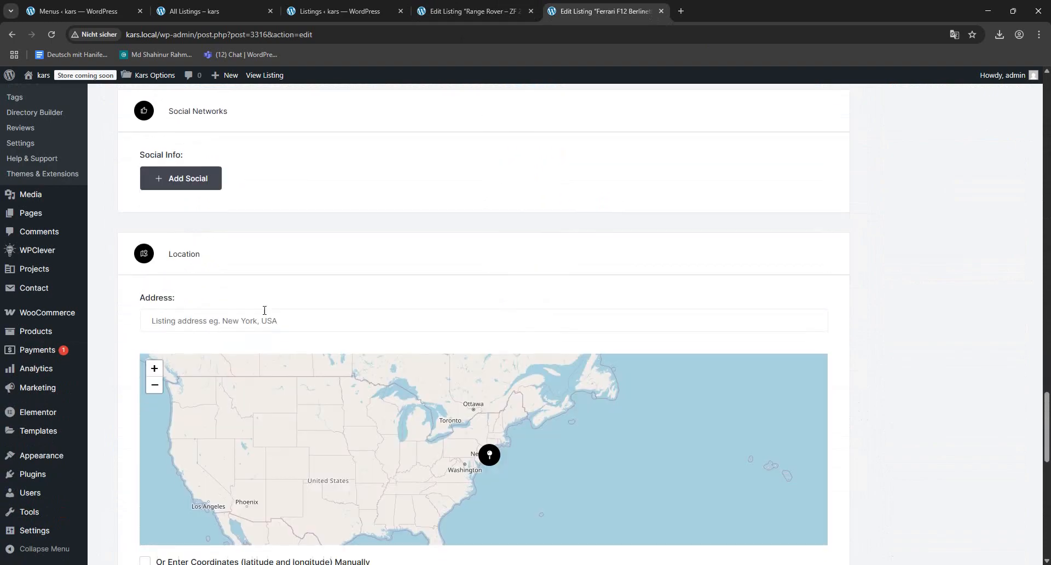
scroll(218, 257, "down", 10)
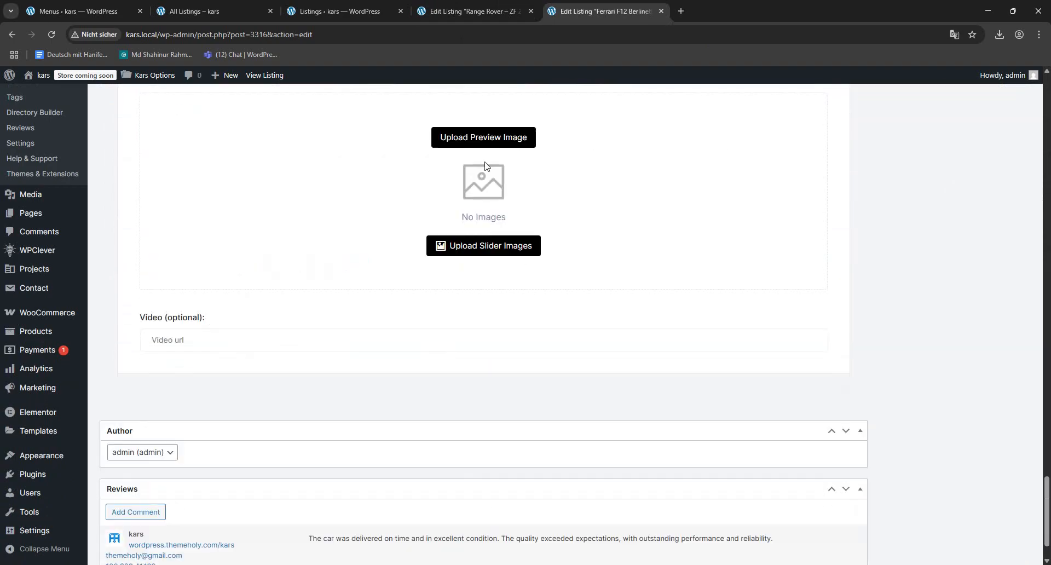
left_click(478, 142)
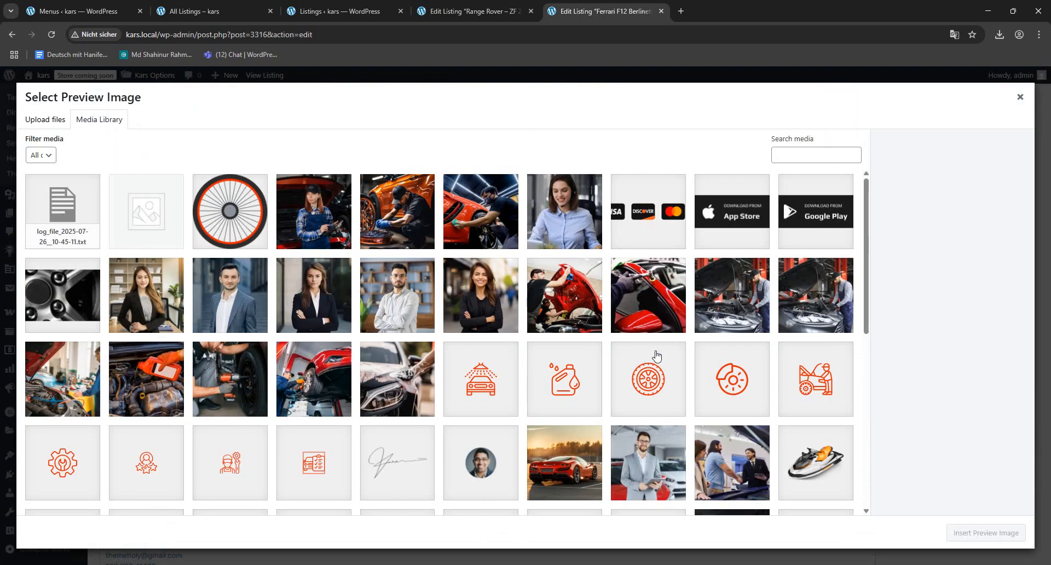
left_click(632, 302)
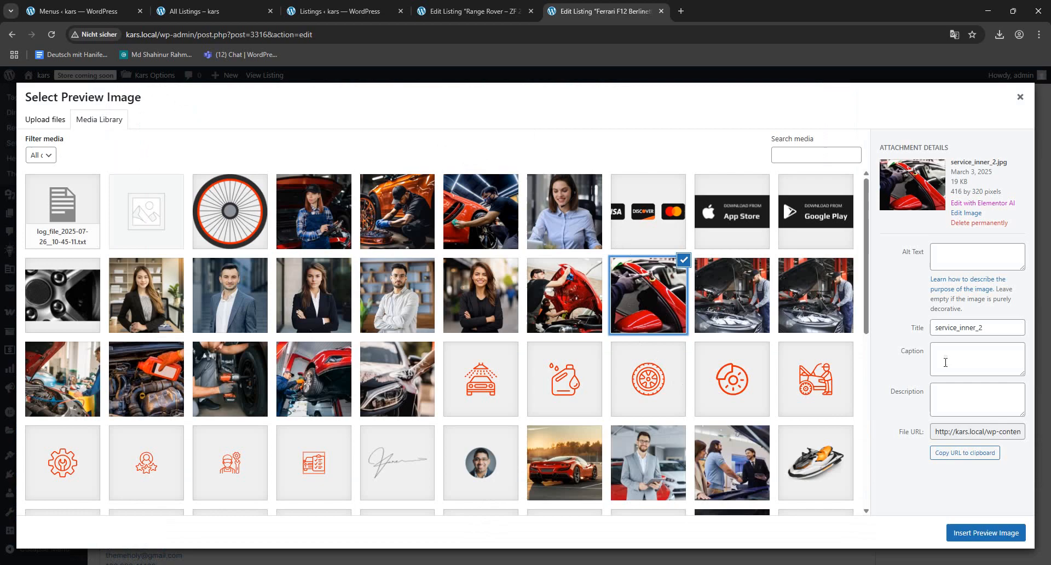
left_click(1005, 537)
- Try to update the Ferrari F12 Berlinetta listing and go to its Contact Info fields
scroll(980, 381, "up", 20)
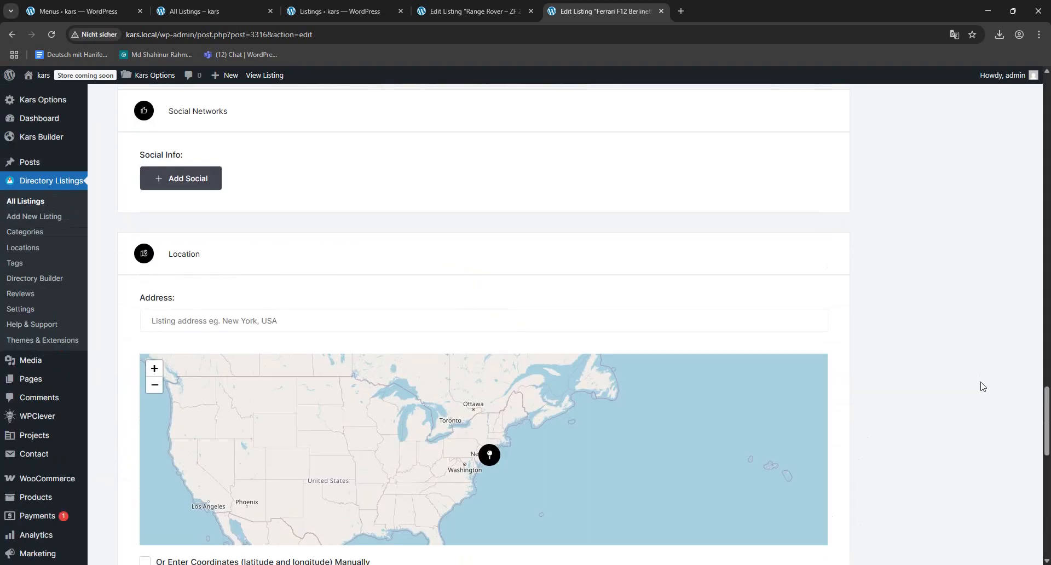
scroll(967, 374, "up", 20)
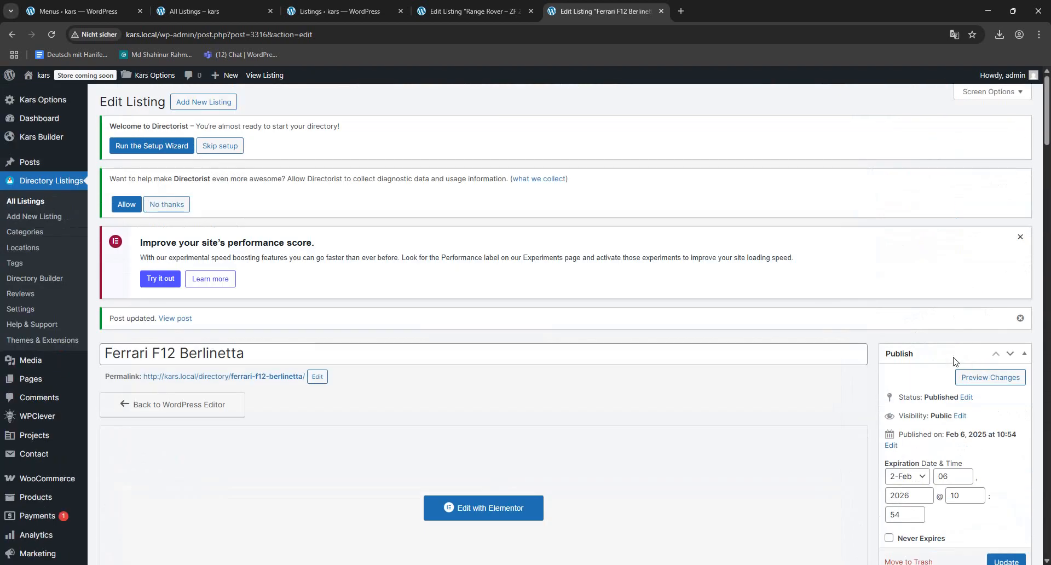
scroll(989, 375, "down", 3)
left_click(1002, 343)
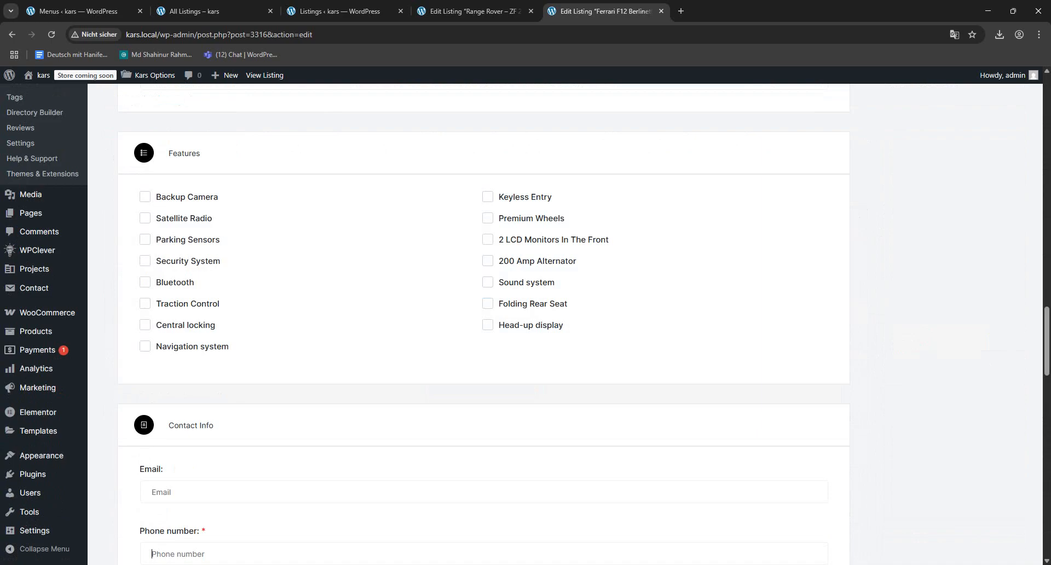
scroll(491, 168, "down", 1)
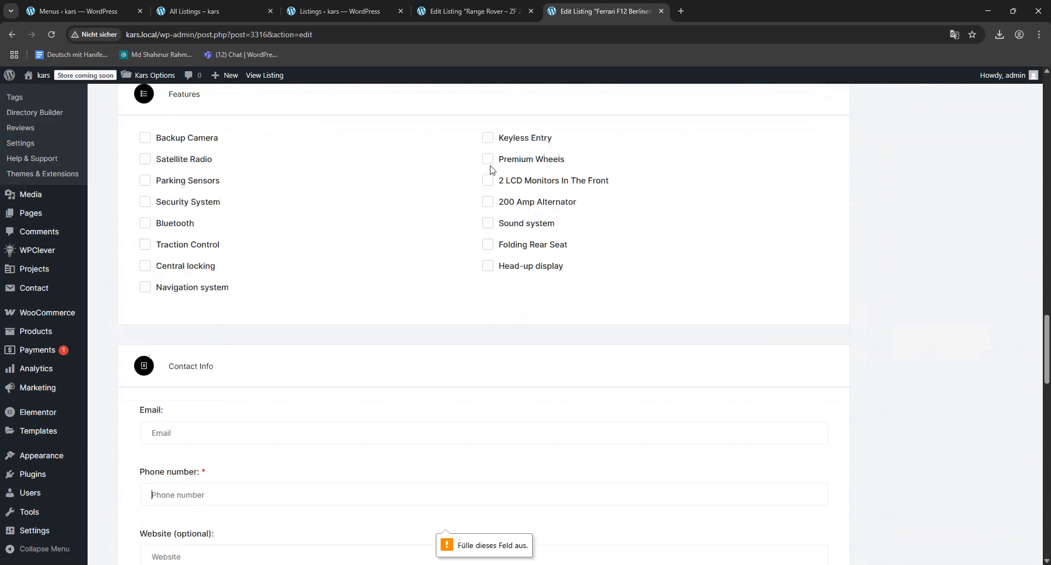
- Fill in the required contact phone number for the Ferrari F12 Berlinetta listing and update the listing
scroll(490, 167, "up", 4)
scroll(489, 168, "down", 6)
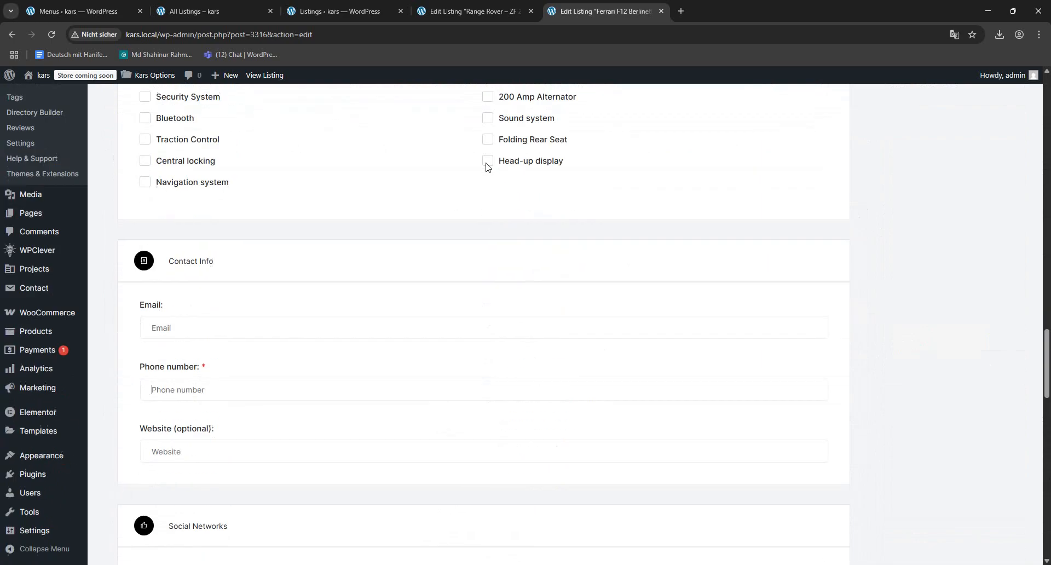
left_click(167, 388)
left_click(236, 418)
scroll(1024, 307, "up", 15)
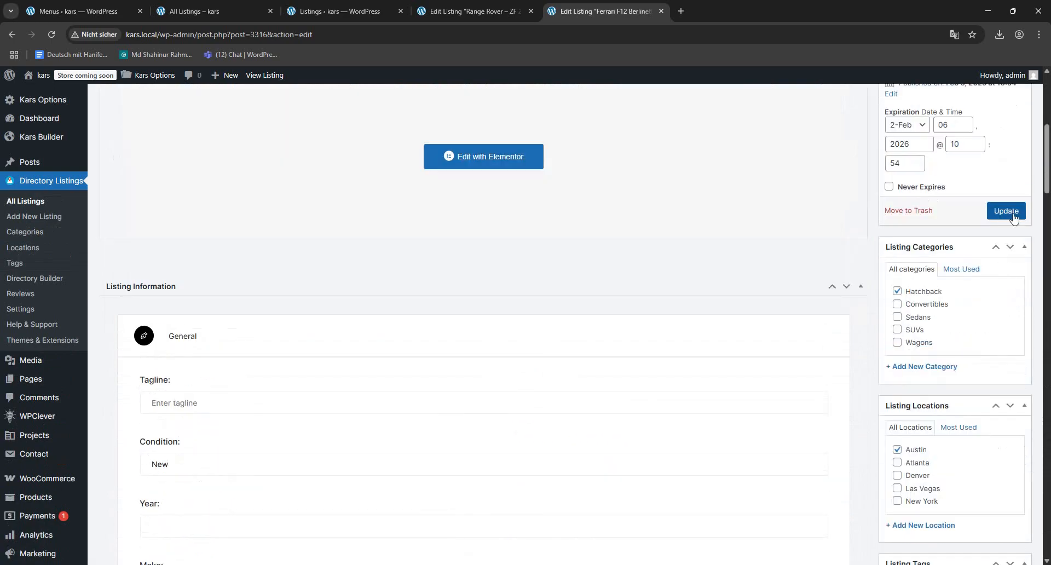
left_click(1013, 215)
- Fill in the required contact phone number for the Range Rover – ZF 2016 listing and update the listing
left_click(430, 6)
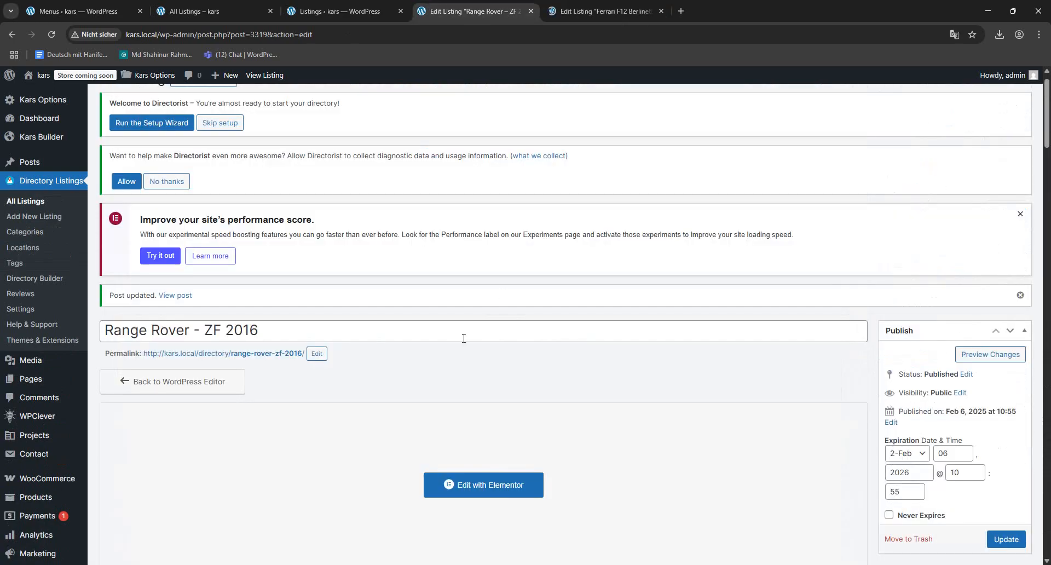
scroll(462, 336, "down", 15)
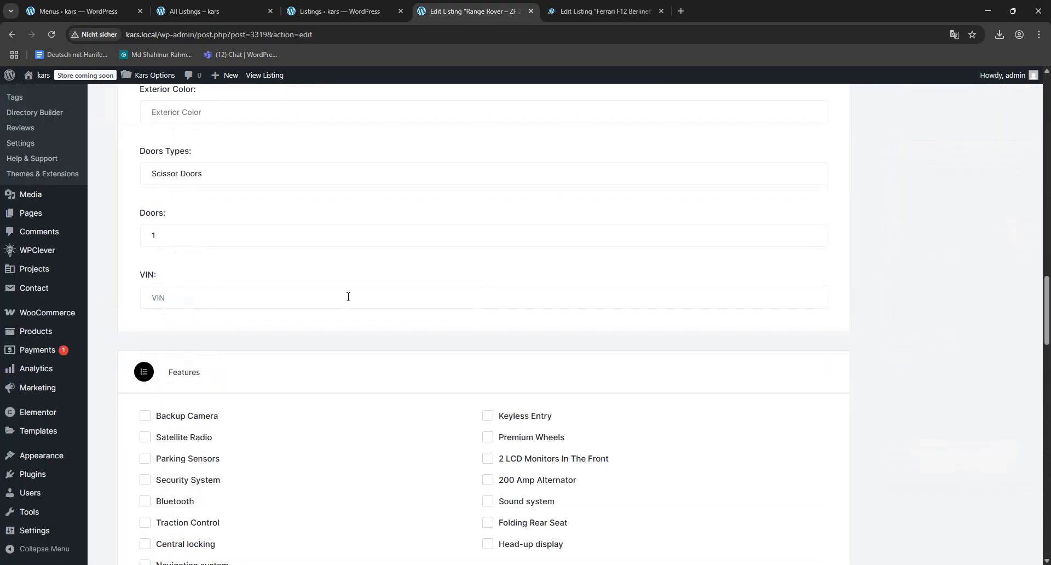
scroll(340, 320, "down", 20)
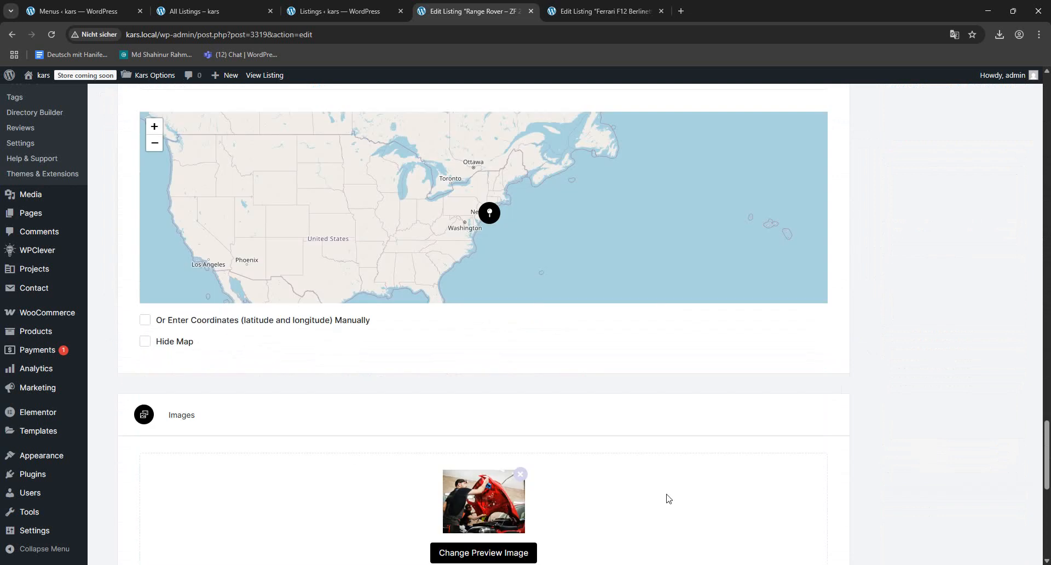
scroll(667, 498, "up", 20)
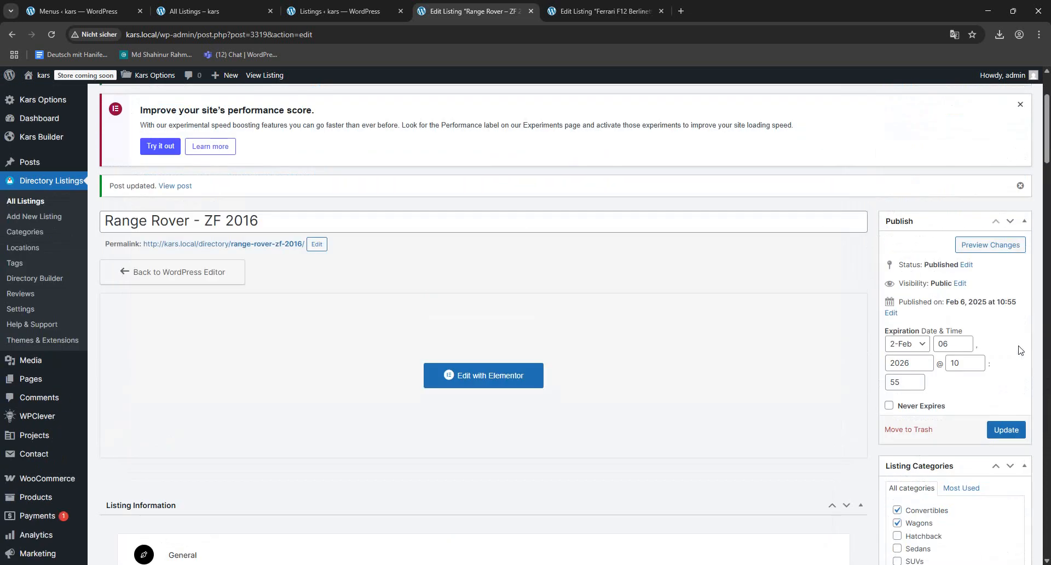
scroll(996, 448, "down", 10)
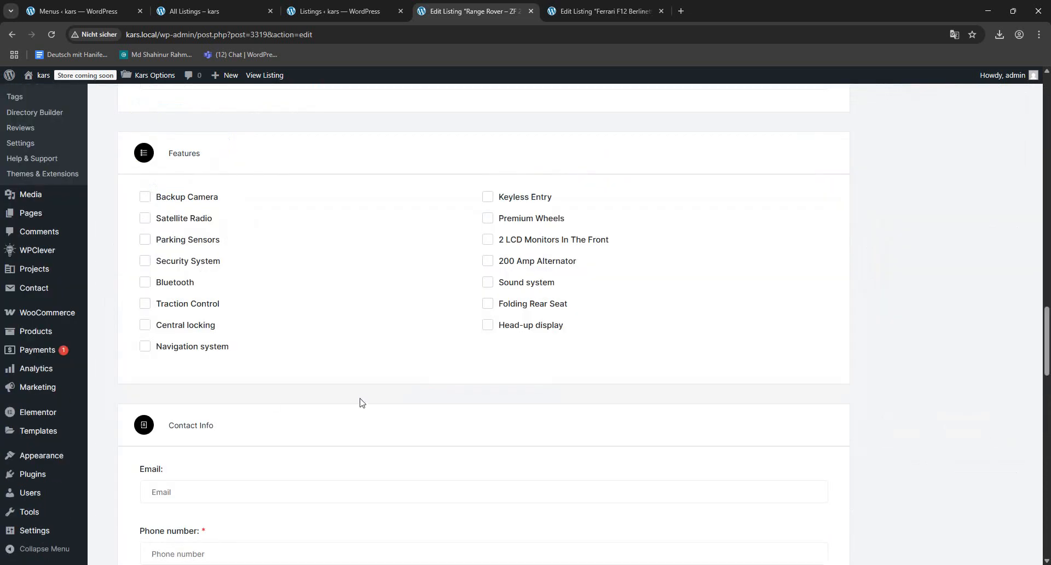
scroll(232, 521, "down", 2)
left_click(187, 444)
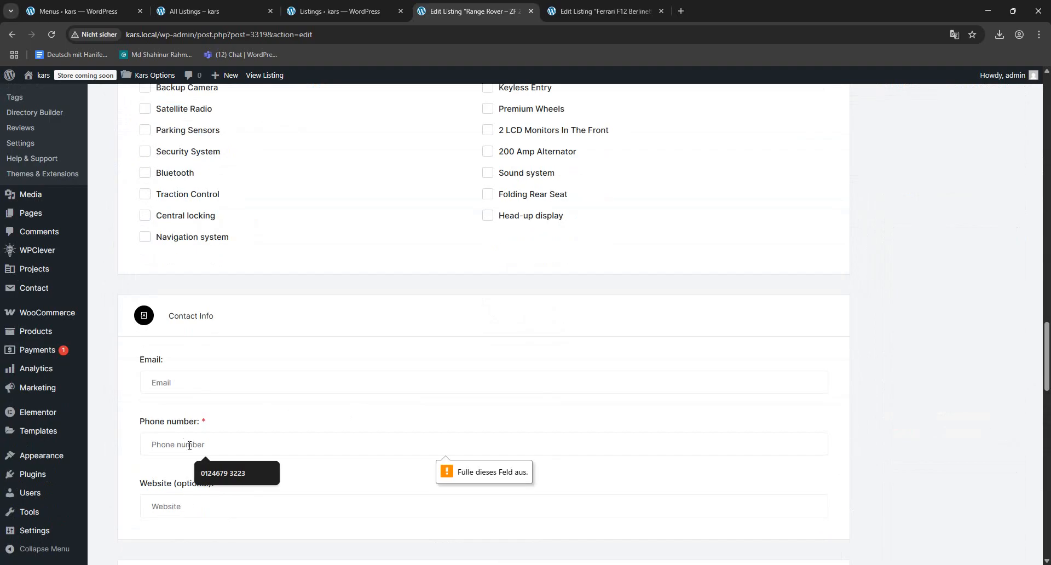
left_click(224, 471)
scroll(884, 390, "up", 5)
scroll(885, 390, "up", 20)
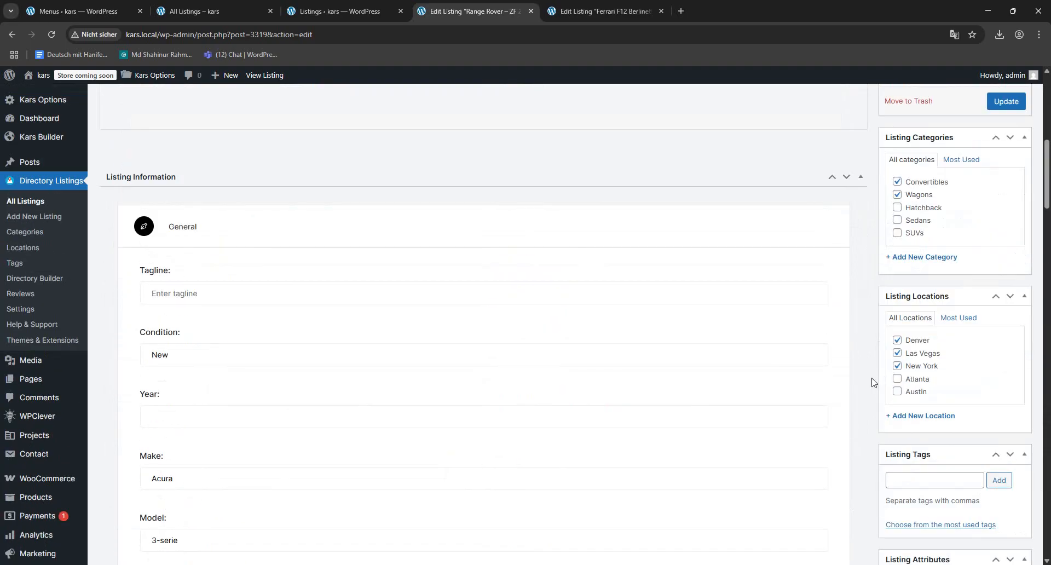
left_click(1006, 101)
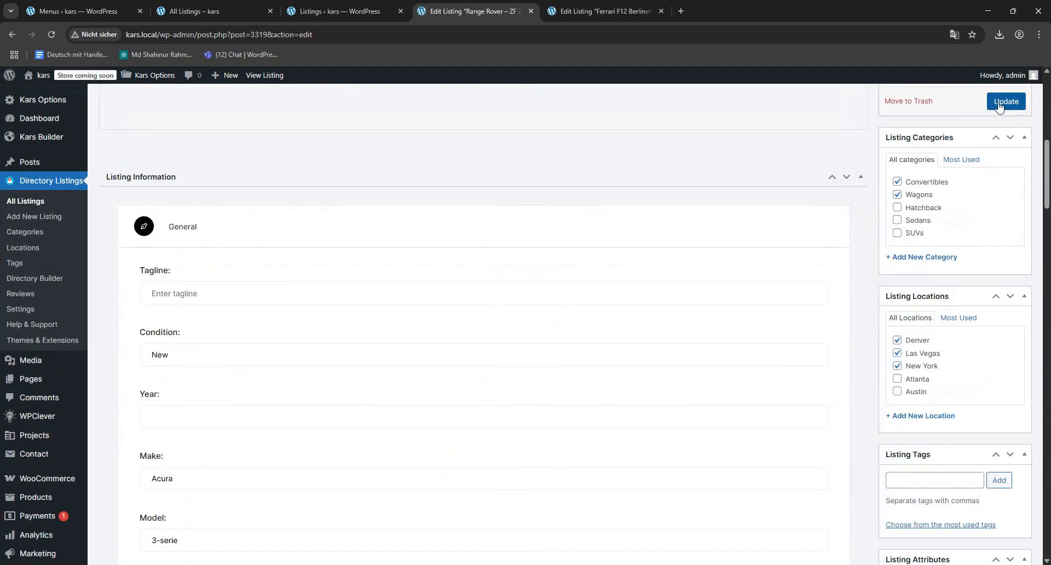
- Return to the All Listings page and examine the listing cards, their preview images and the filters
left_click(548, 11)
left_click(339, 11)
left_click(219, 11)
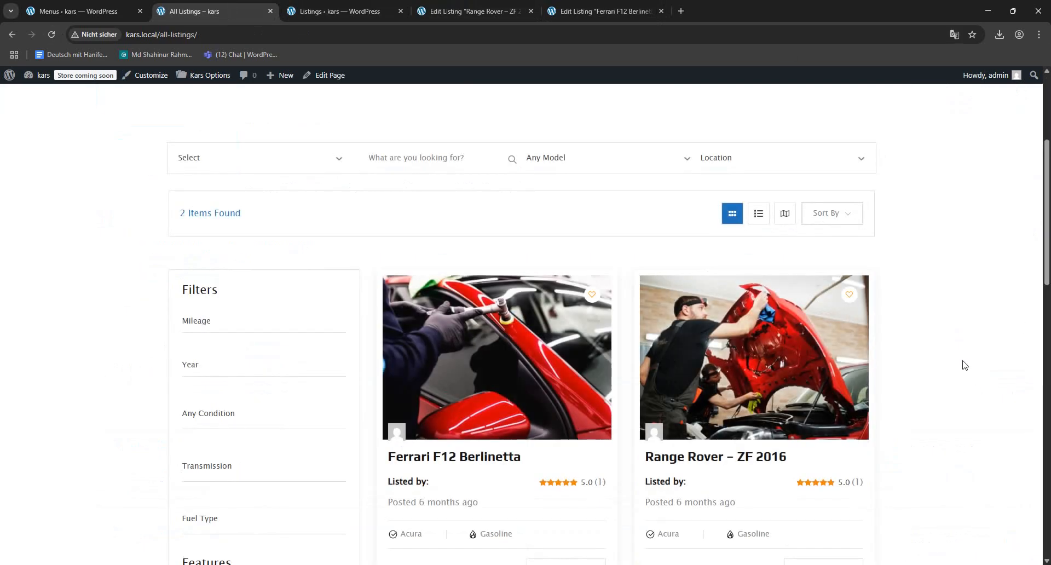
scroll(955, 383, "down", 3)
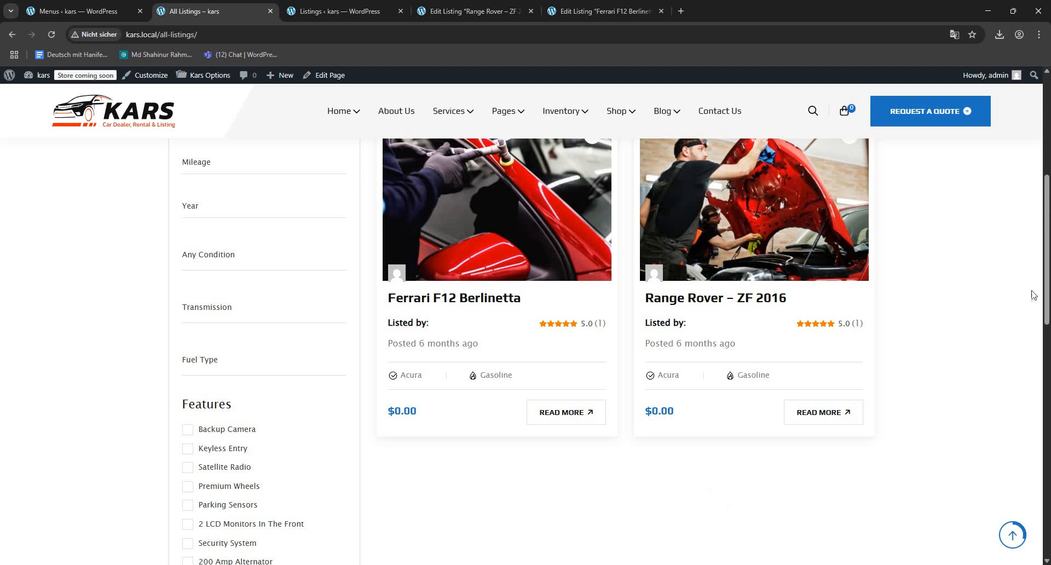
scroll(965, 360, "up", 3)
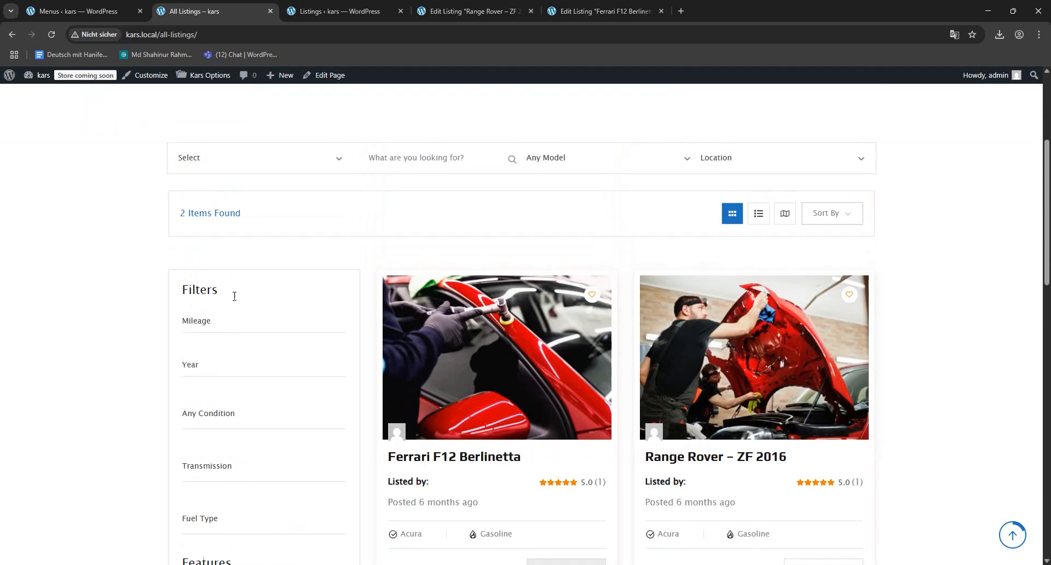
scroll(723, 271, "up", 1)
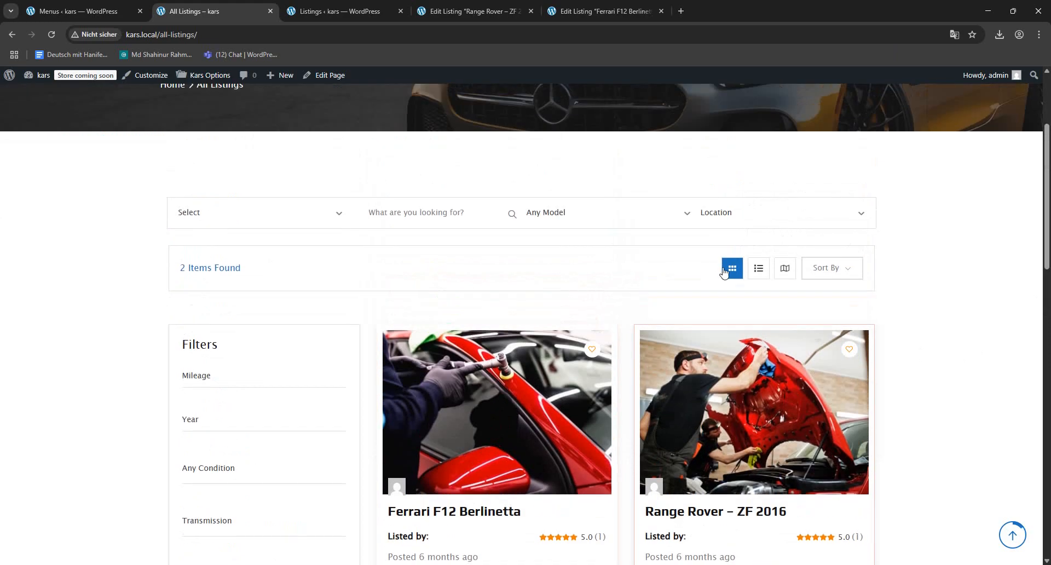
- Open Kars Options from the site and review the listing Author Page settings, including its title and filter title
left_click(198, 78)
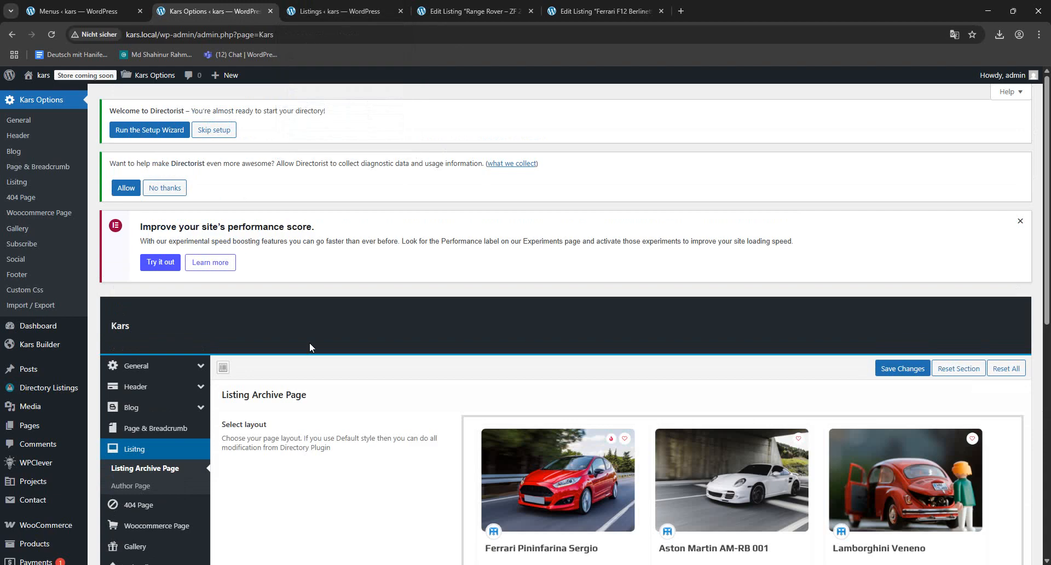
scroll(427, 433, "down", 6)
scroll(355, 391, "up", 4)
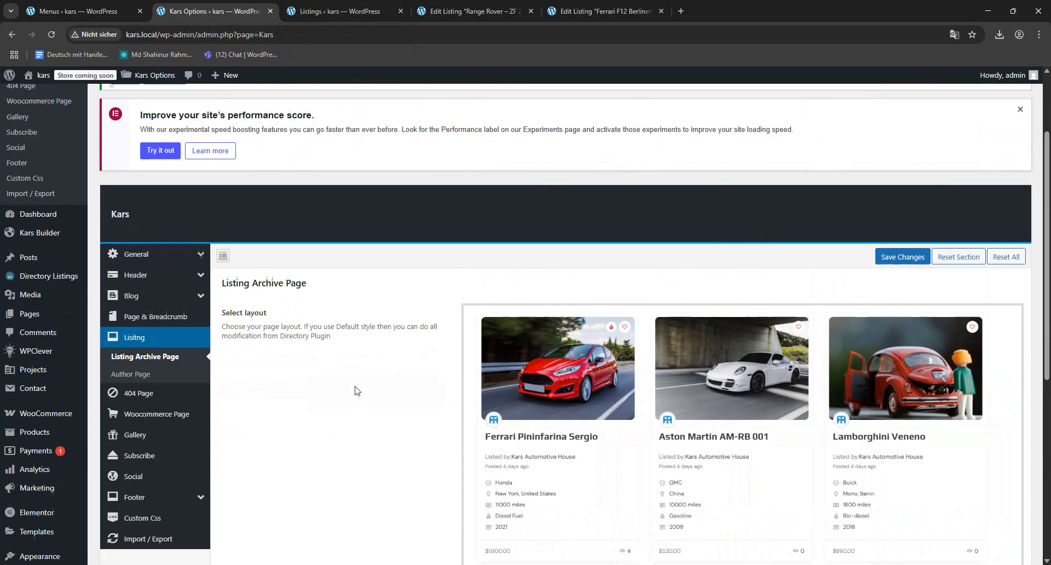
left_click(143, 376)
left_click_drag(570, 365, 359, 361)
left_click_drag(538, 432, 347, 437)
scroll(415, 412, "down", 2)
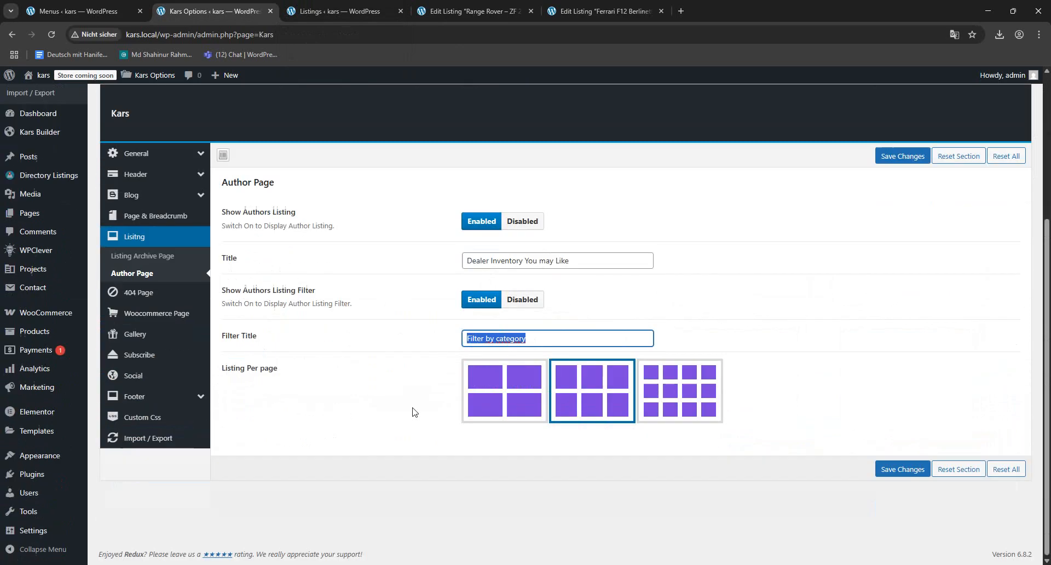
- Review the 404 Page settings and the Woocommerce Page settings in the Kars options
left_click(178, 300)
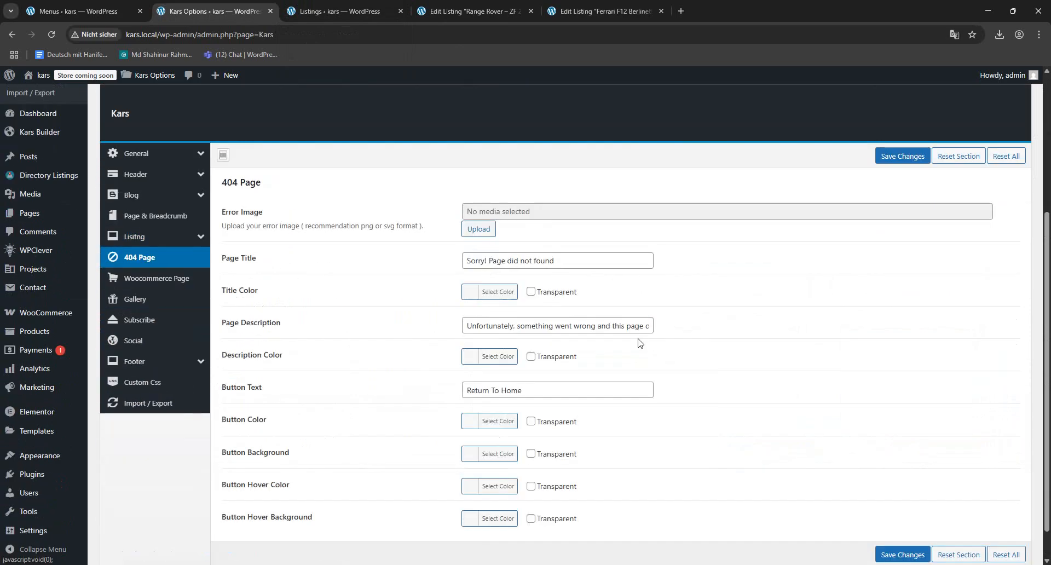
left_click(145, 278)
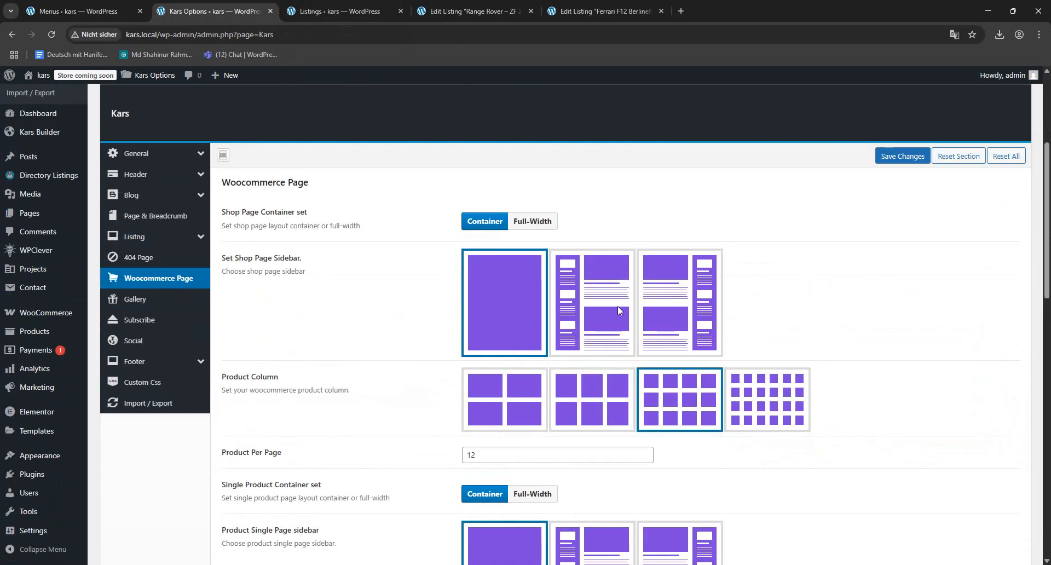
left_click(602, 11)
left_click(384, 7)
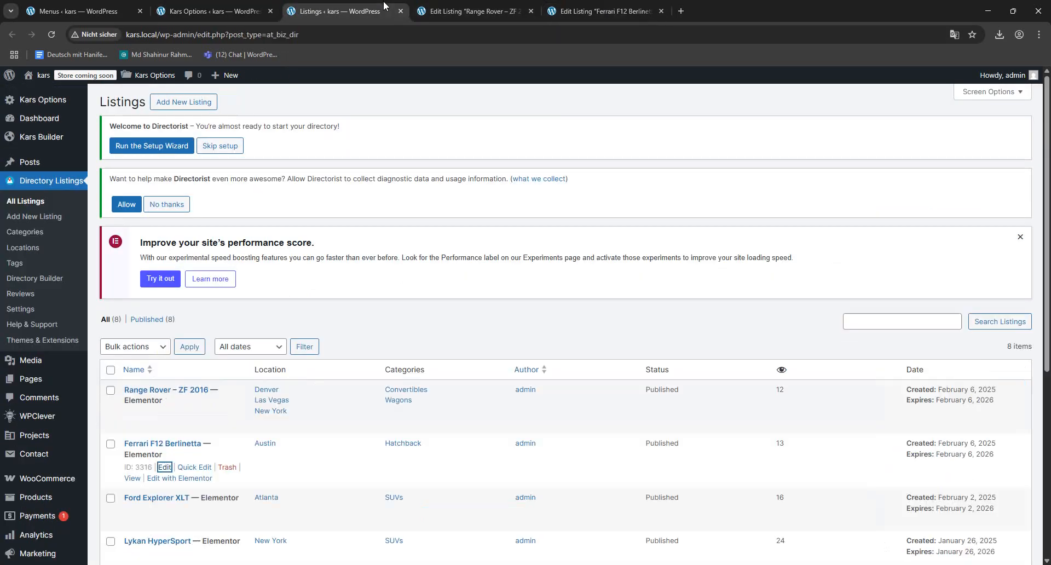
left_click(213, 11)
- Open the site's home page in place of the Listings screen and close both Edit Listing pages
left_click(340, 11)
mouse_move(40, 83)
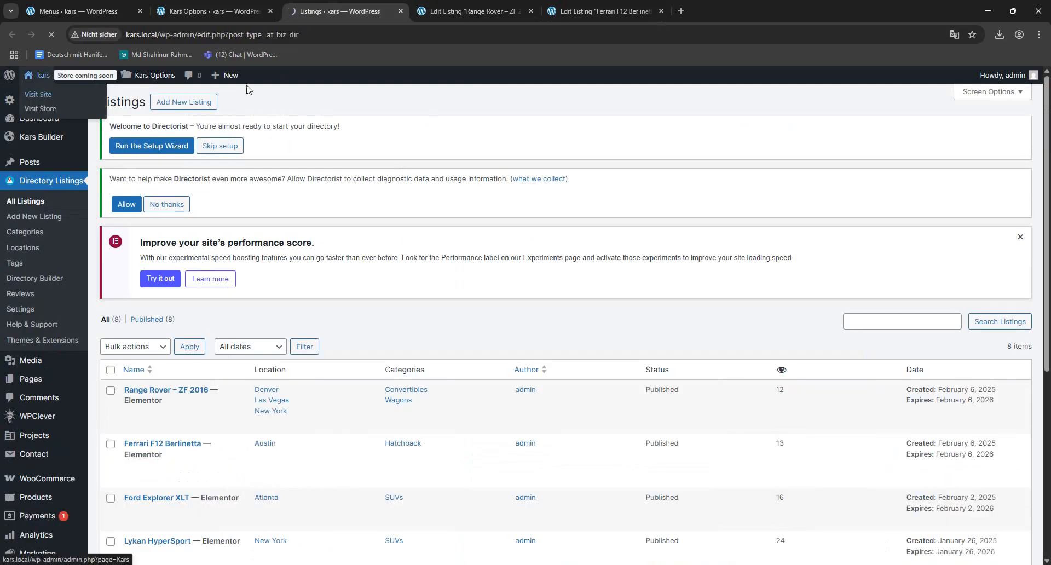
left_click(41, 94)
left_click(468, 12)
left_click(530, 11)
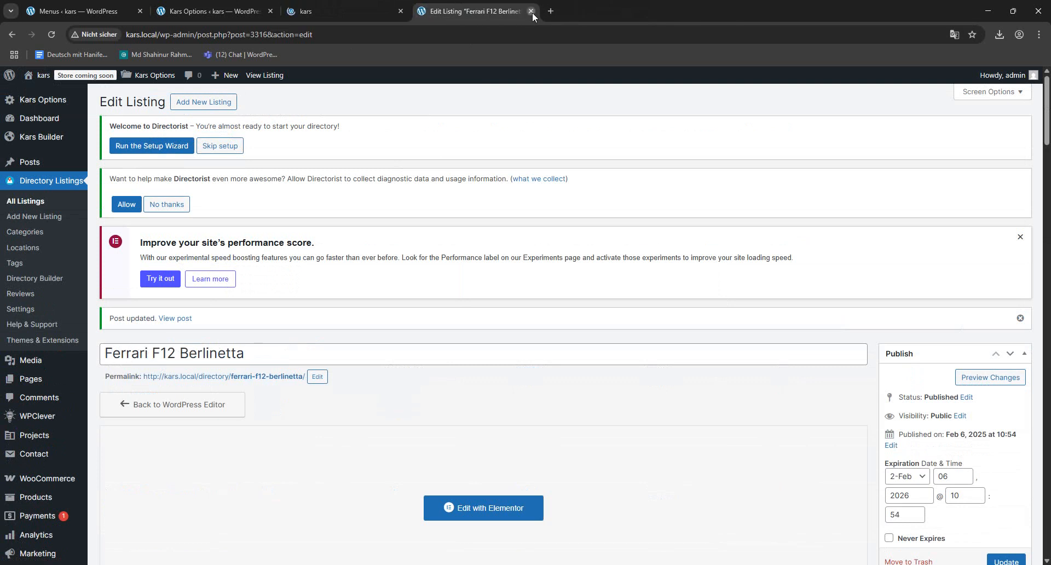
left_click(531, 11)
- Open the site's Shop page and look over its product grid
mouse_move(591, 137)
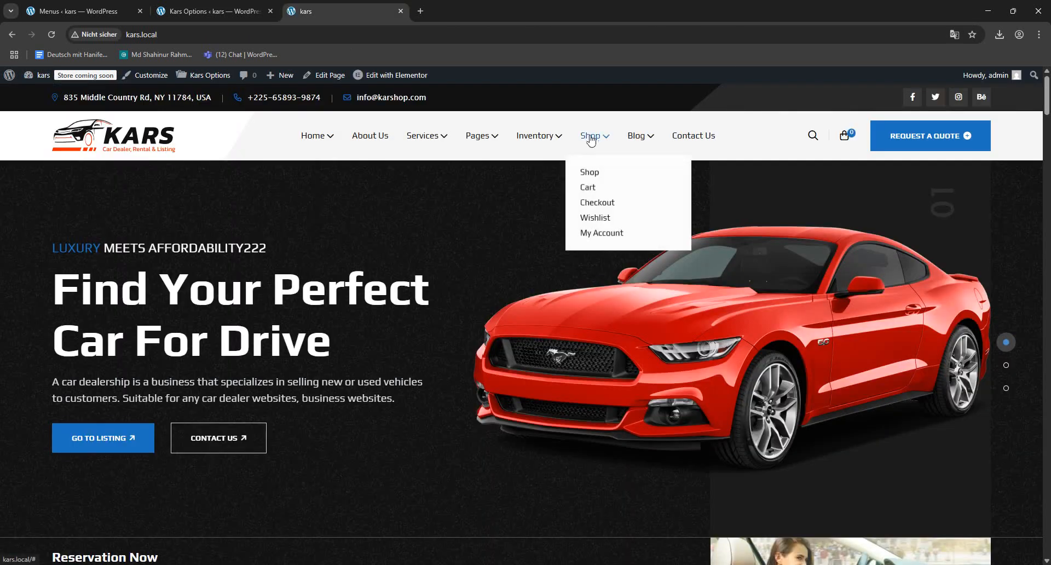
left_click(583, 171)
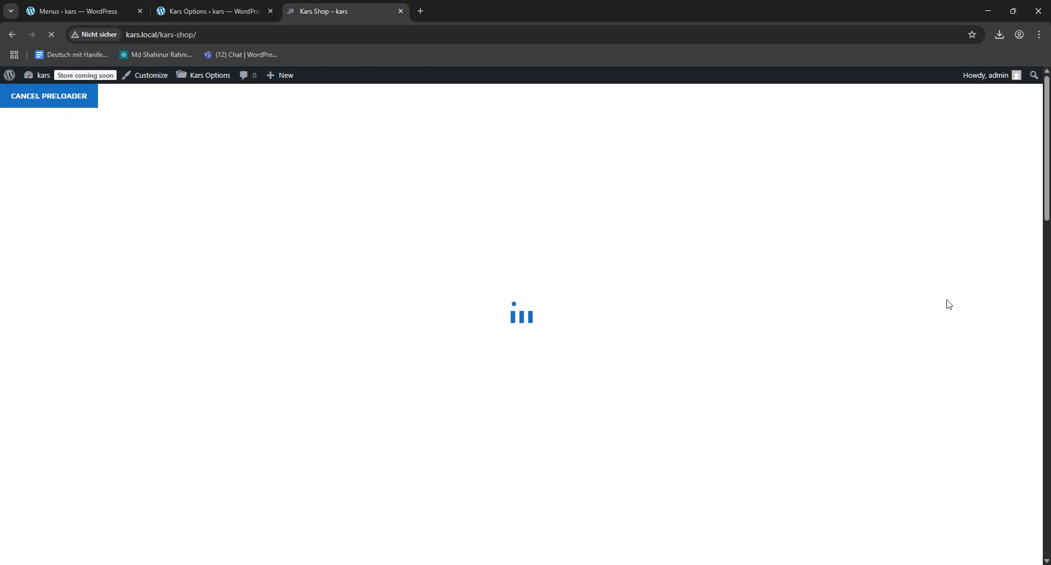
scroll(773, 245, "down", 10)
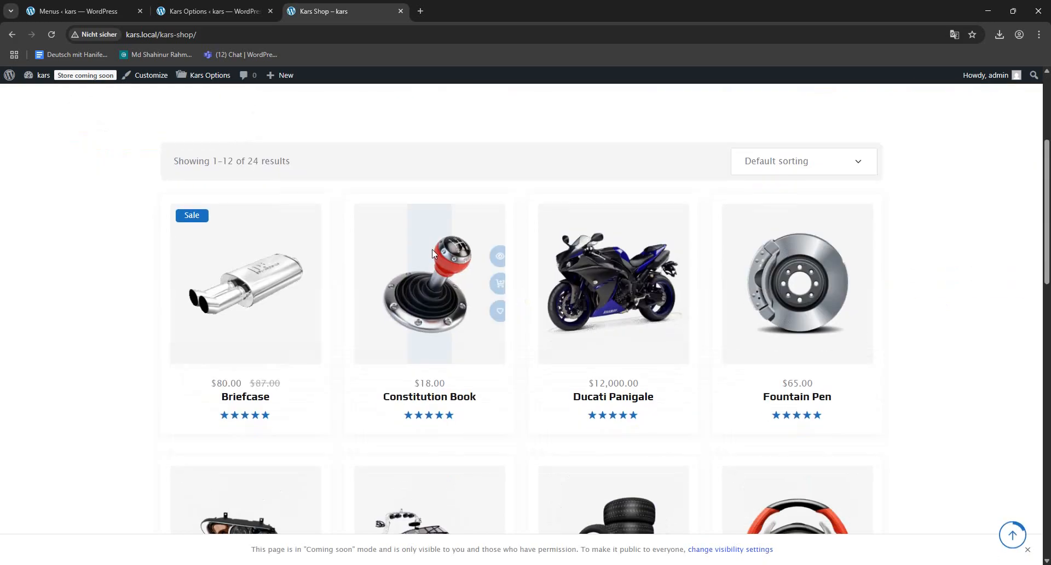
scroll(745, 290, "down", 5)
scroll(758, 283, "up", 10)
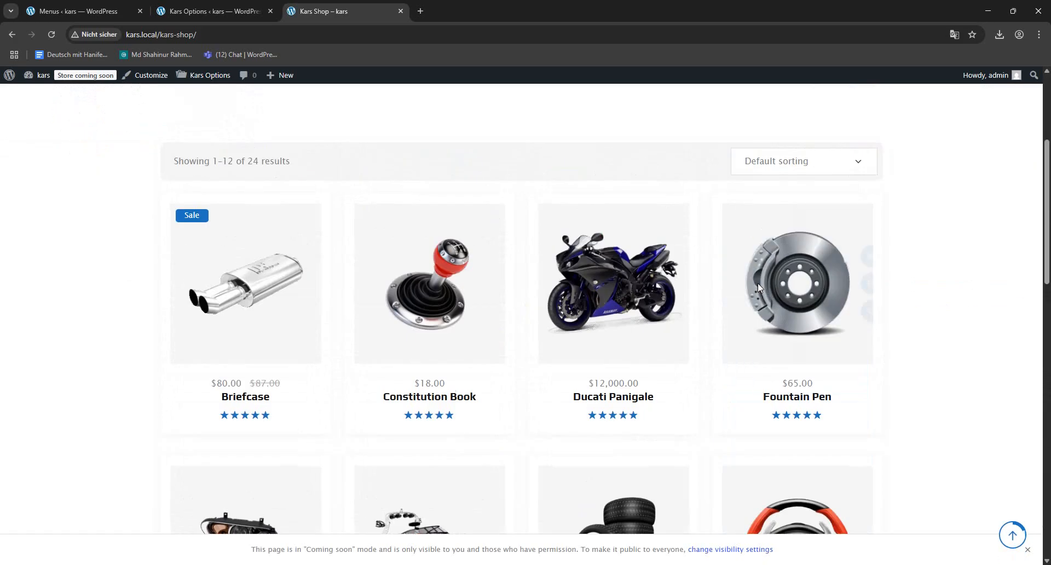
- Set the shop page sidebar to the left-sidebar layout in the Woocommerce Page options and save the changes
left_click(214, 11)
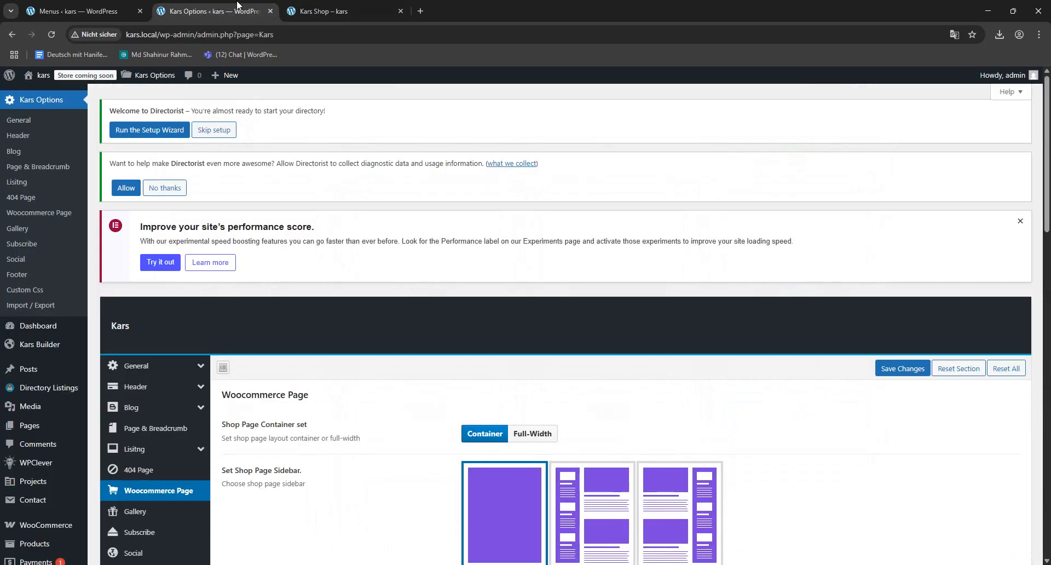
scroll(380, 261, "down", 5)
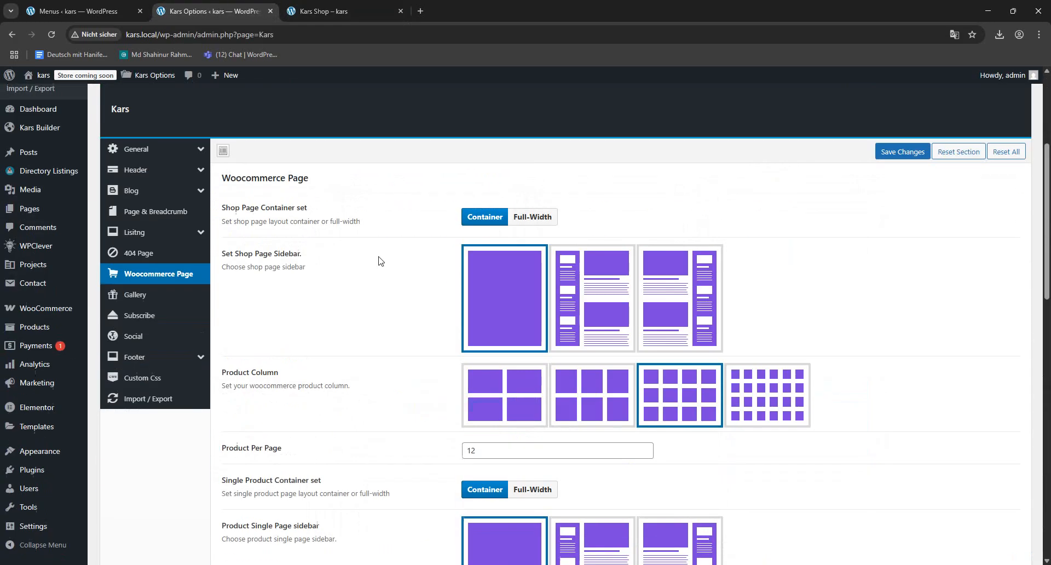
left_click(596, 303)
left_click(902, 149)
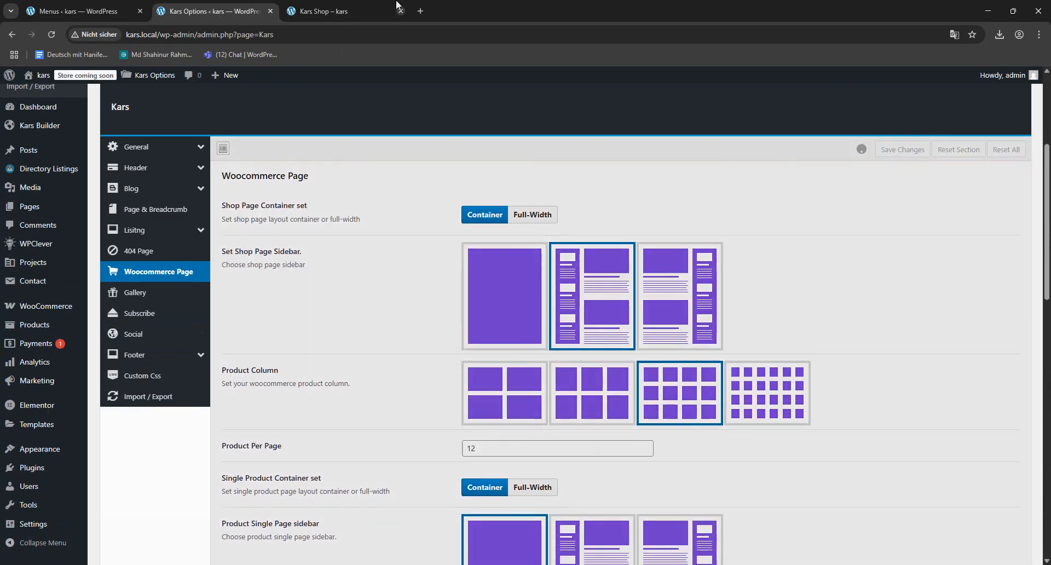
- Reload the Kars Shop page to check its sidebar layout and save the Woocommerce Page options again
left_click(396, 6)
left_click(70, 35)
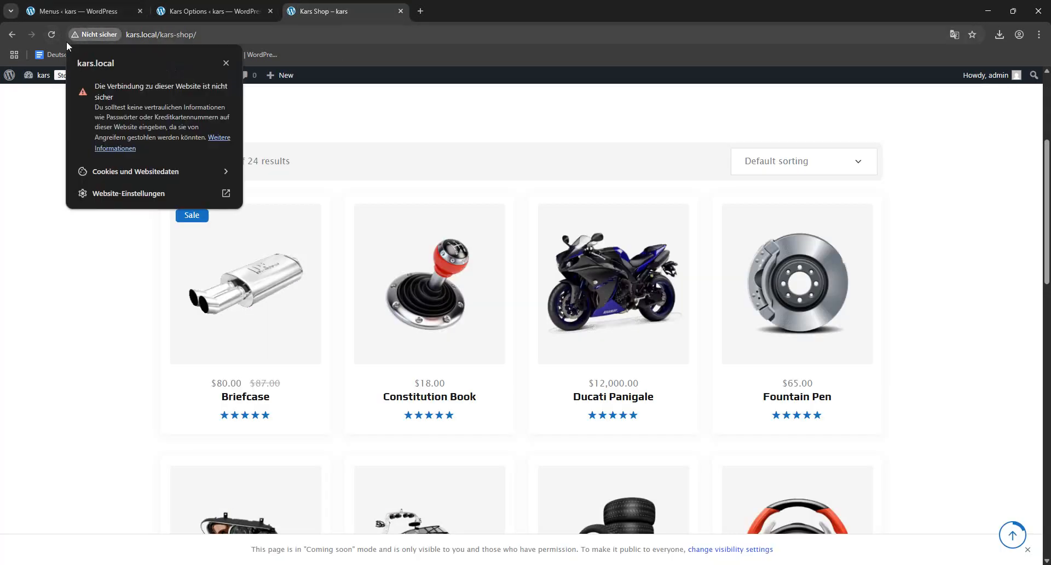
left_click(52, 34)
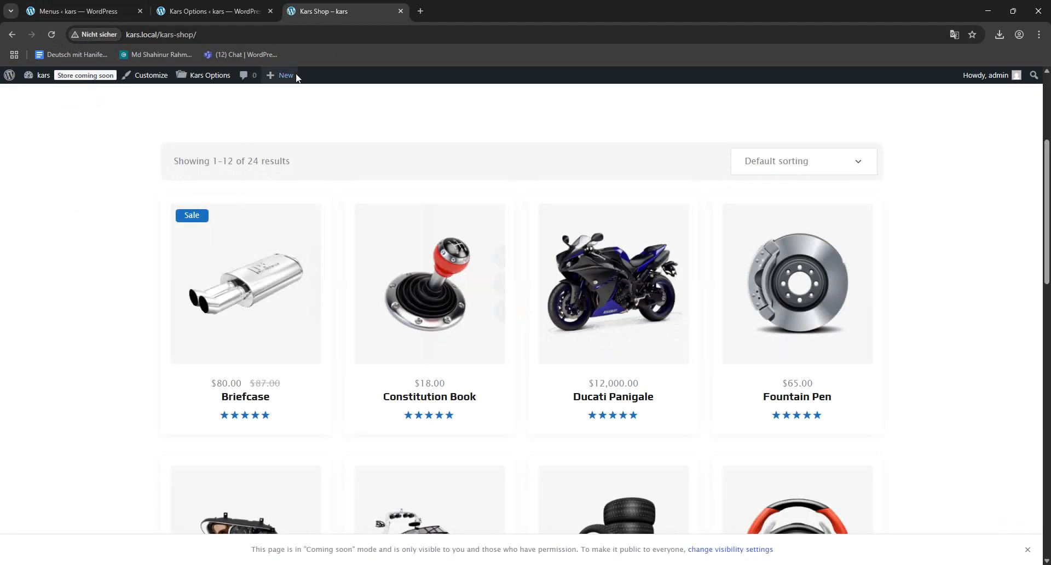
left_click(206, 8)
left_click(903, 150)
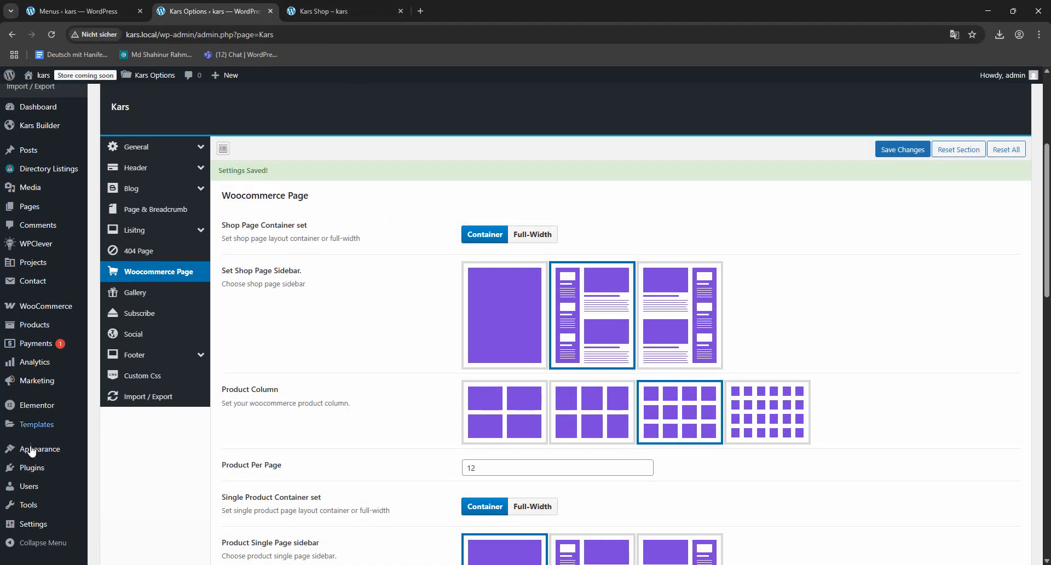
- Open the Widgets screen, dismiss the welcome guide and go to the WooCommerce Sidebar area
mouse_move(31, 450)
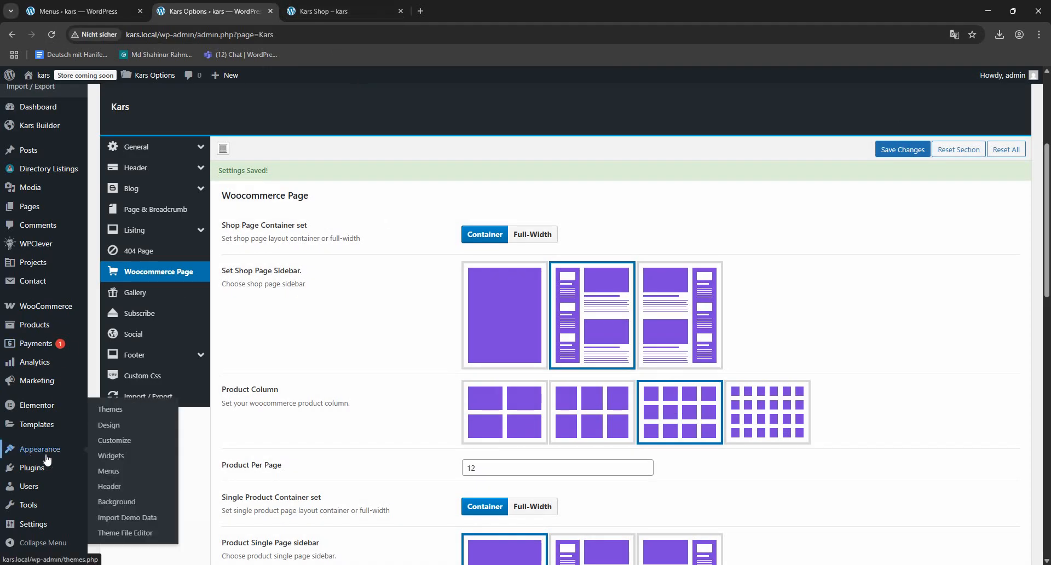
left_click(118, 463)
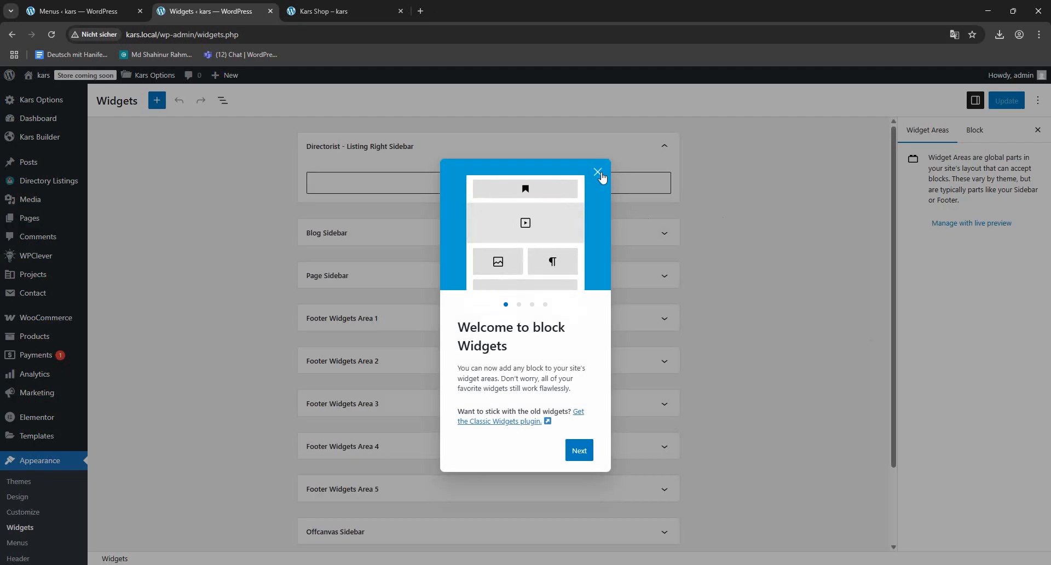
left_click(597, 172)
scroll(278, 261, "down", 2)
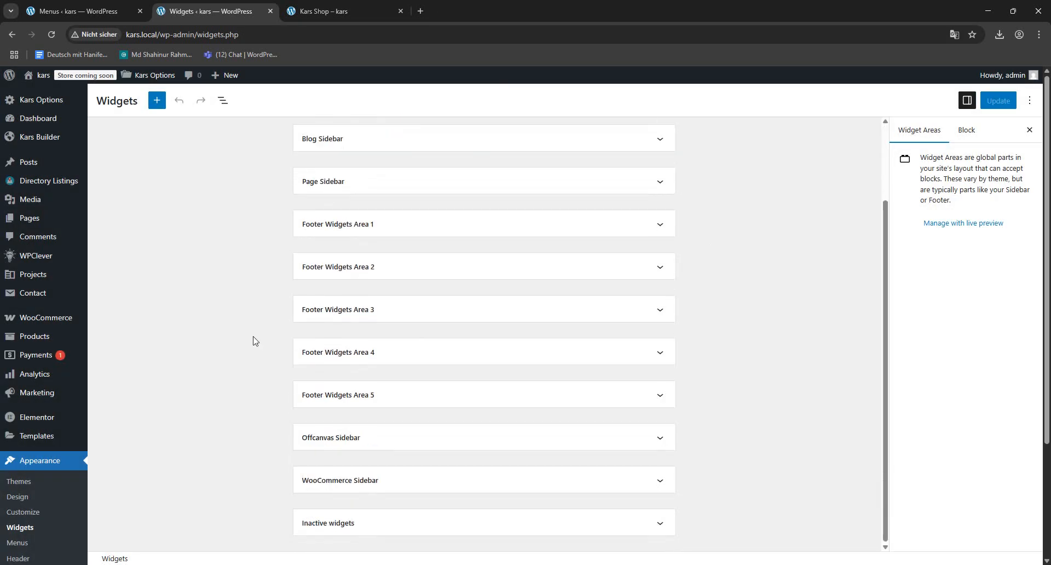
- Expand the WooCommerce Sidebar widget area and show the list view of all widget areas
scroll(278, 261, "up", 1)
scroll(307, 252, "down", 2)
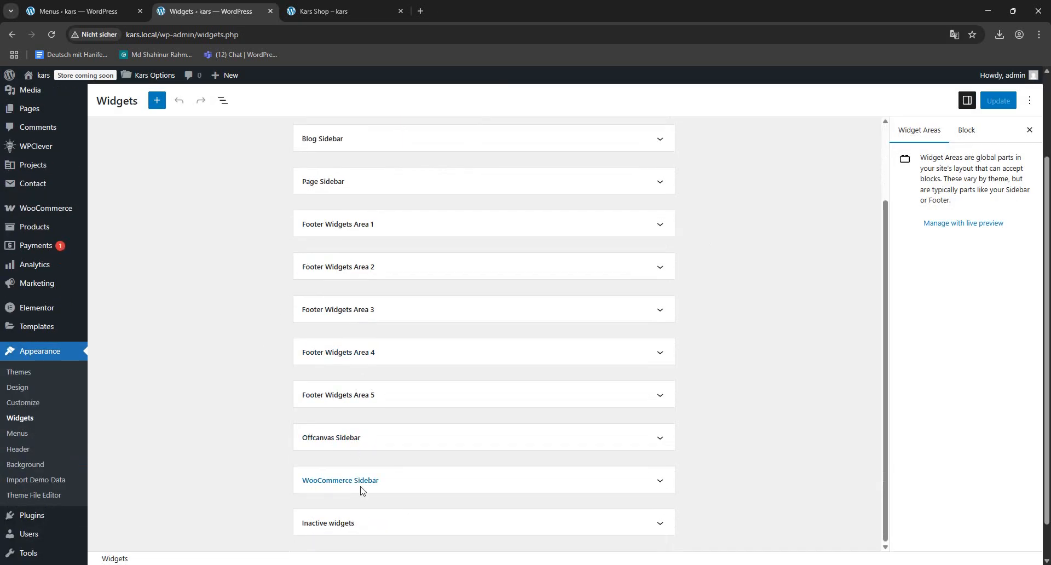
left_click(620, 491)
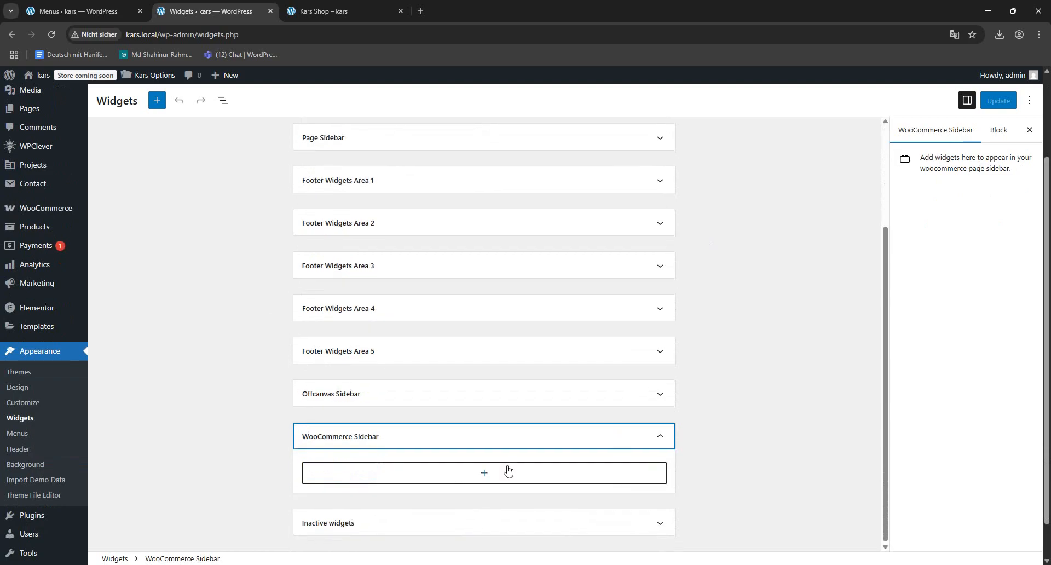
left_click(483, 474)
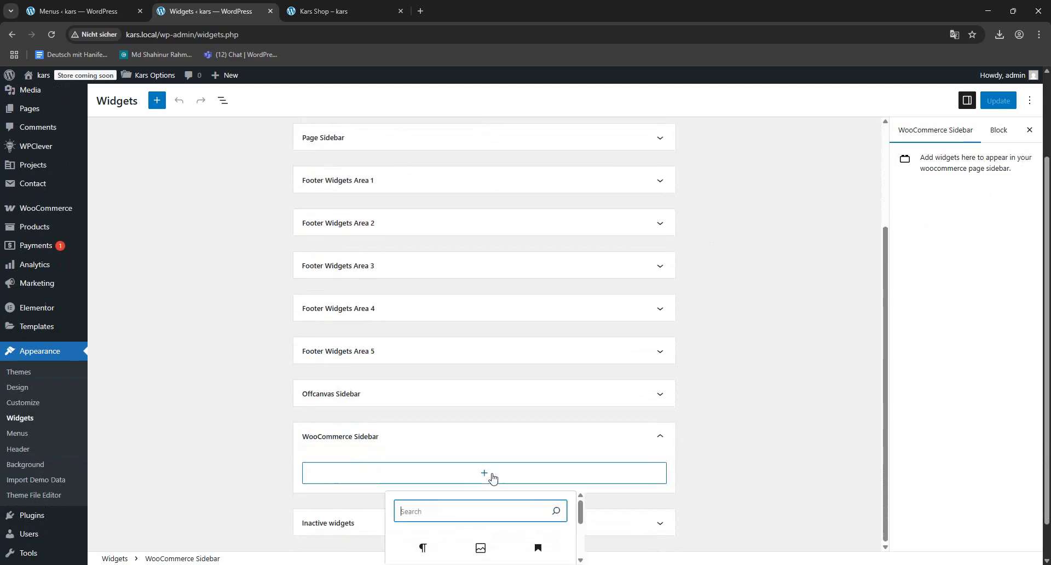
left_click(221, 101)
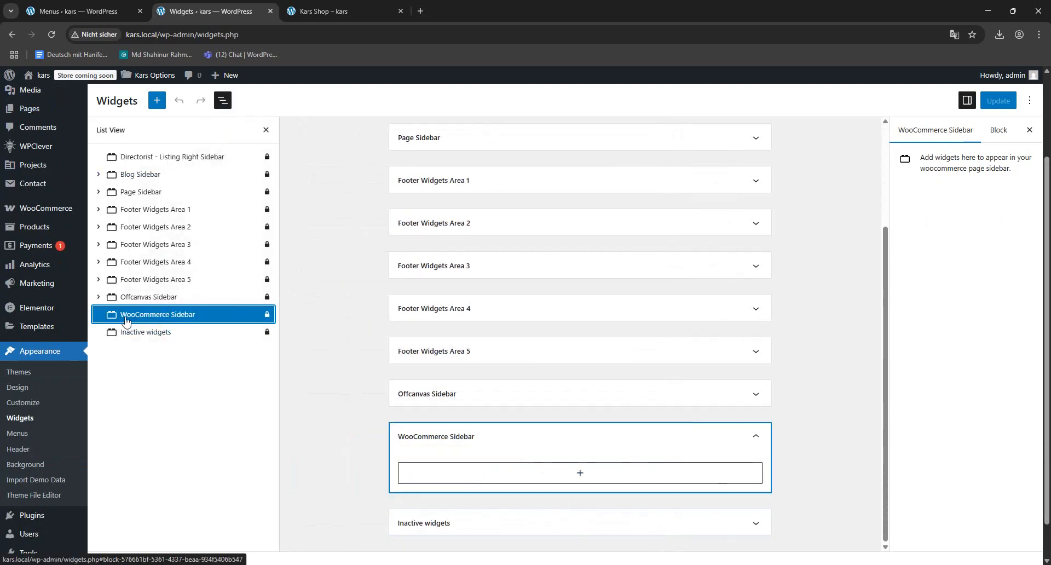
- Search the blocks for "woo", add the All Reviews block to the WooCommerce Sidebar and save the widgets
left_click(581, 476)
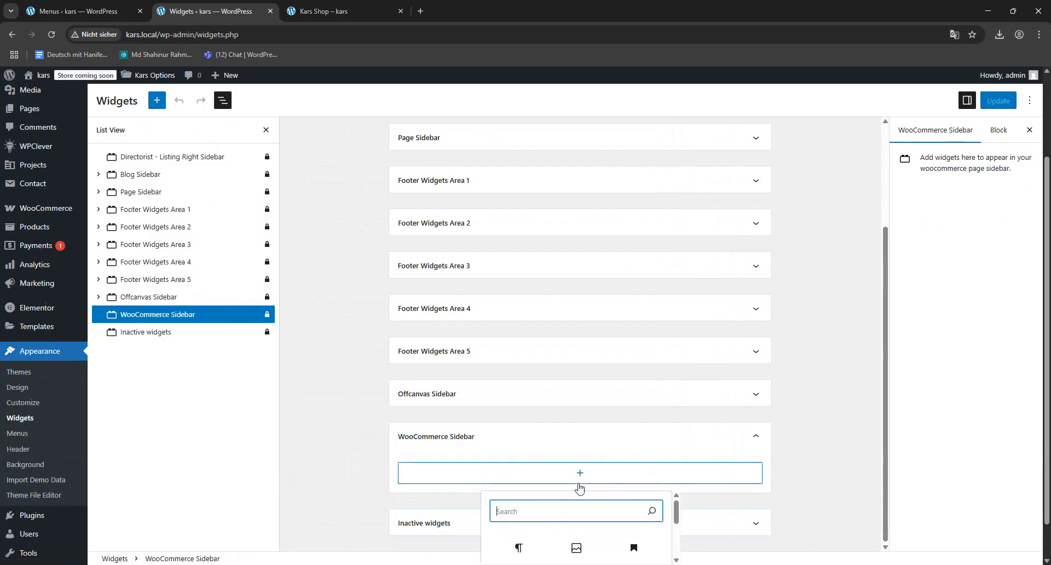
type("wo")
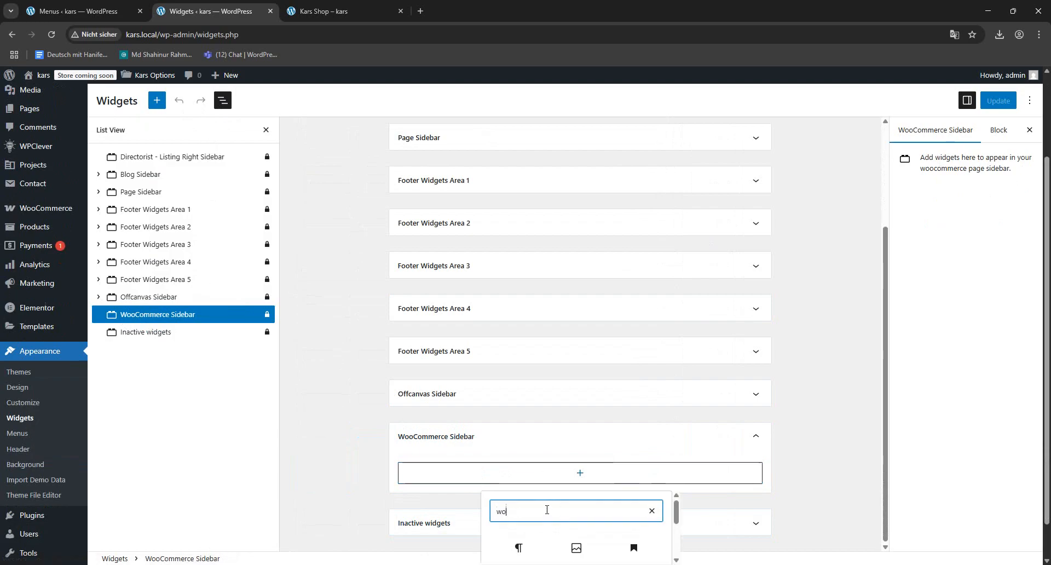
type("o")
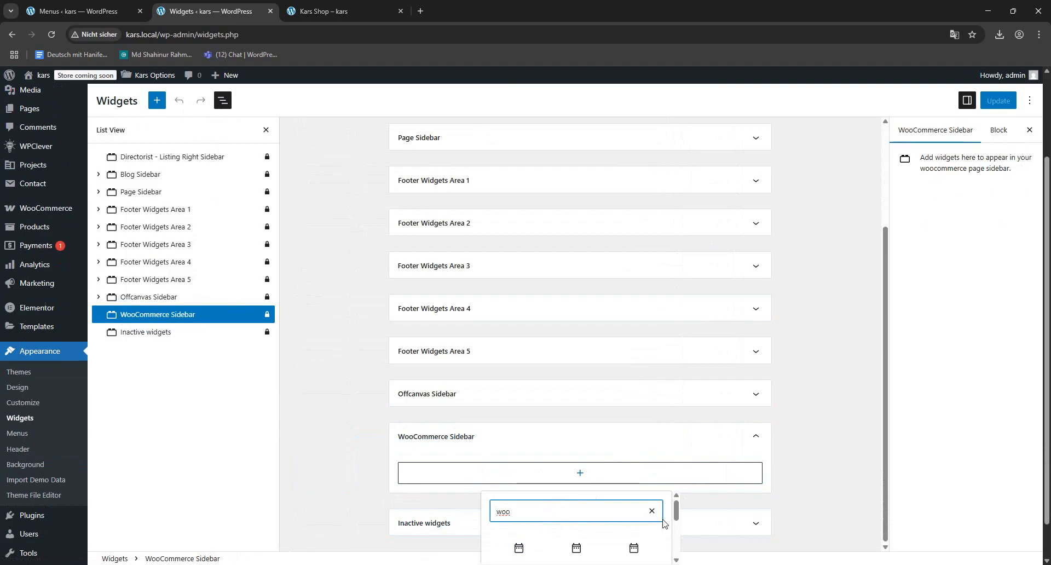
scroll(659, 525, "down", 1)
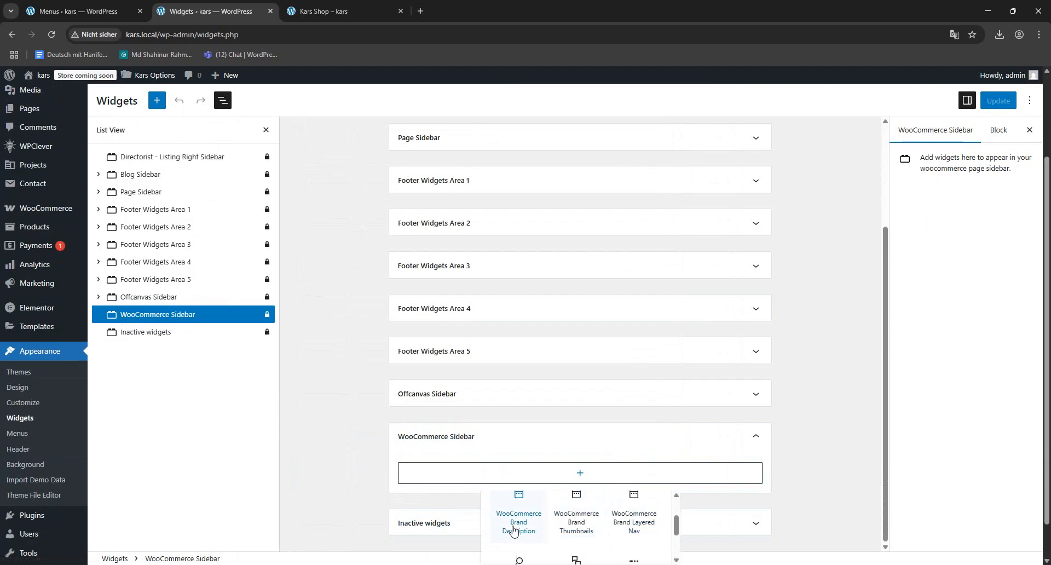
scroll(651, 531, "down", 1)
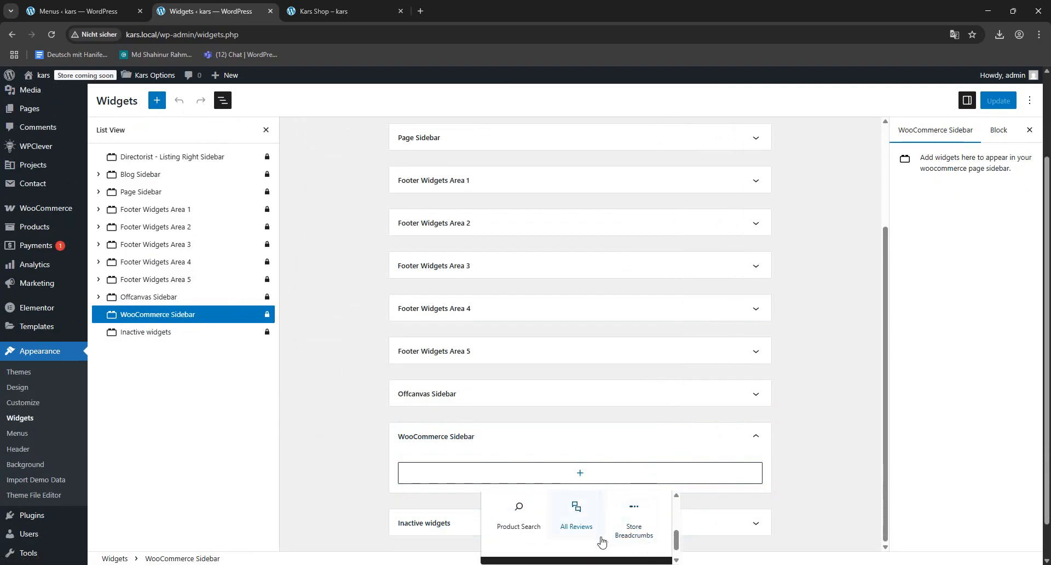
left_click(576, 517)
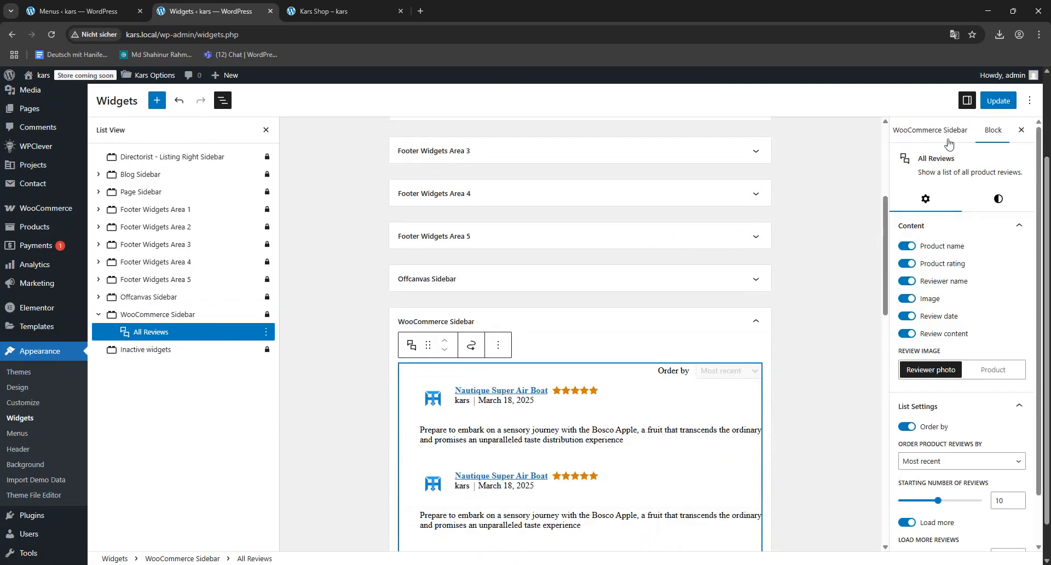
left_click(997, 100)
- Check the Kars Shop page for the reviews in its left sidebar beside the product grid
left_click(312, 4)
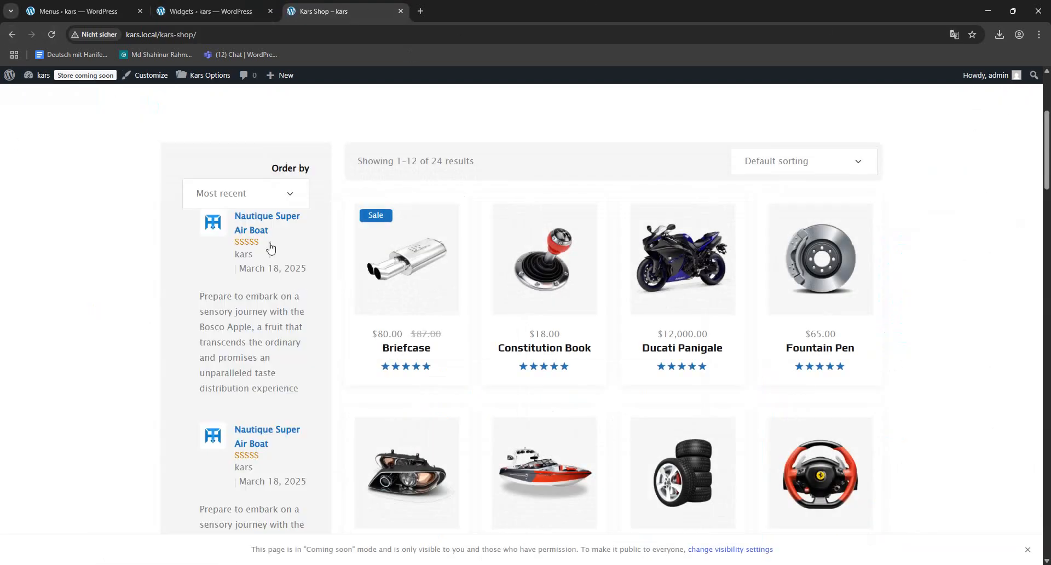
scroll(231, 308, "down", 10)
scroll(259, 305, "up", 15)
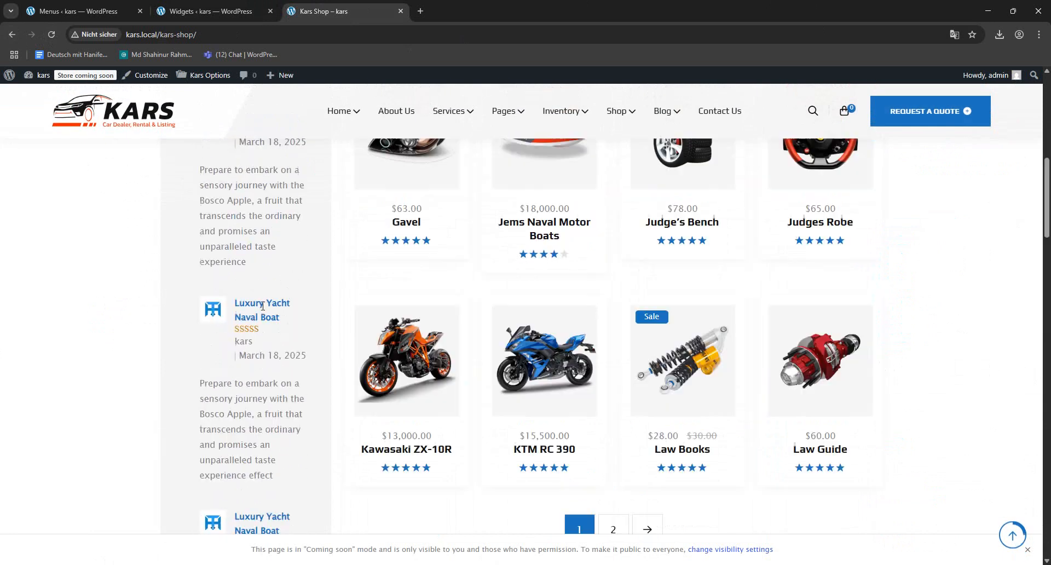
scroll(260, 305, "down", 6)
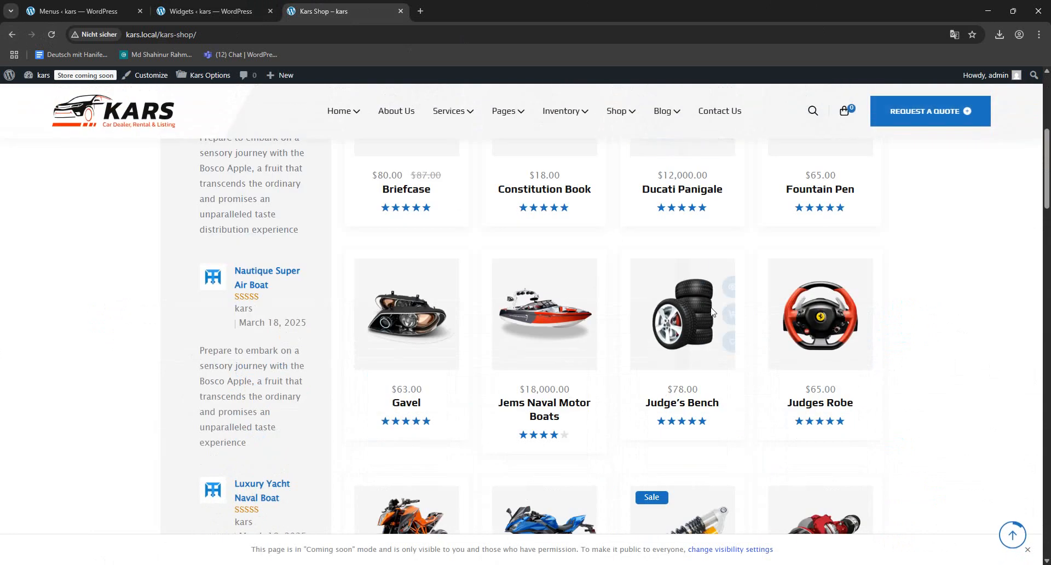
- Open the Woocommerce Page section of the Kars theme options in place of the Menus screen
left_click(235, 11)
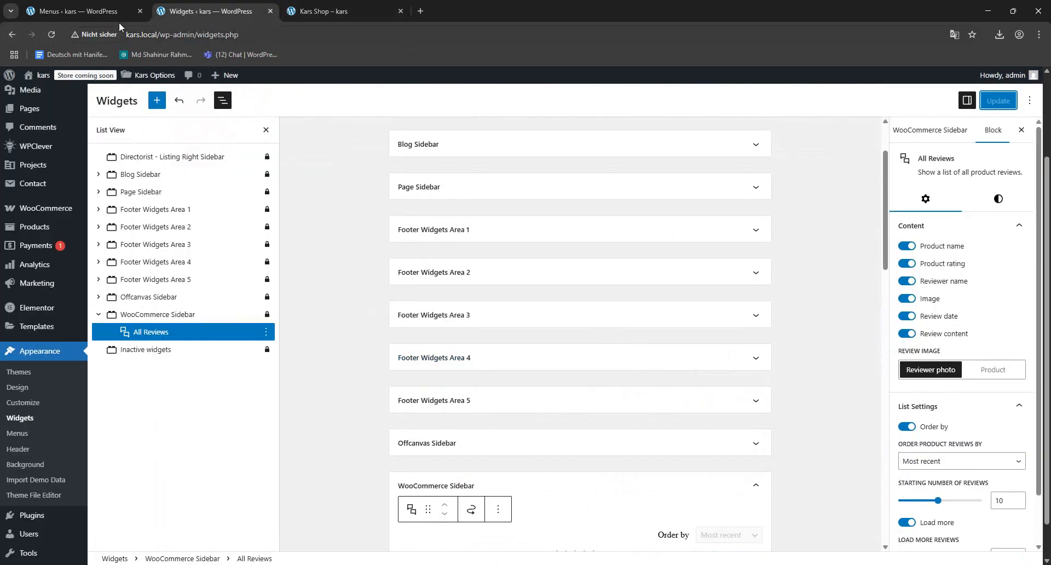
left_click(98, 12)
mouse_move(155, 75)
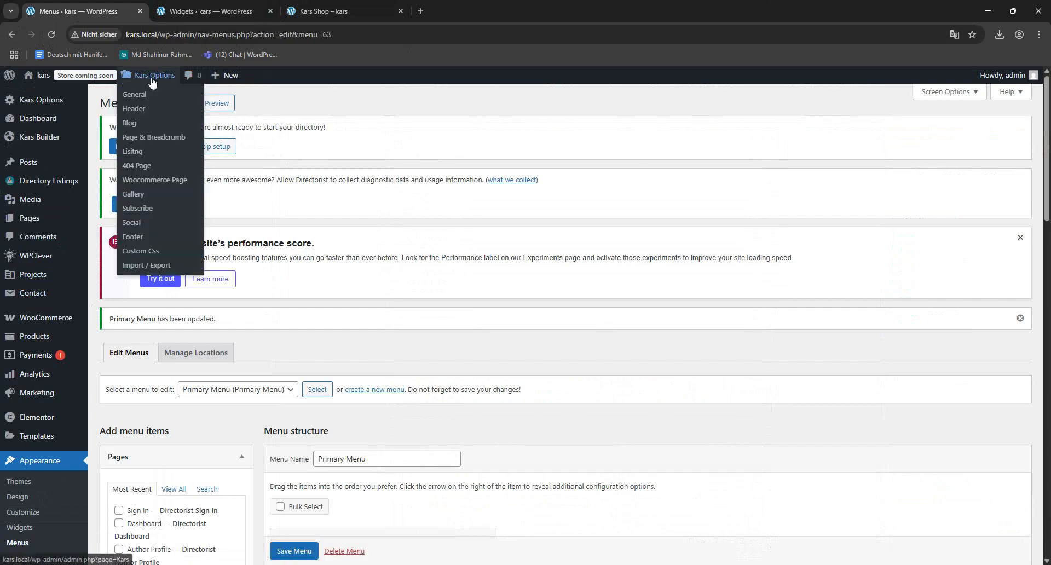
left_click(152, 183)
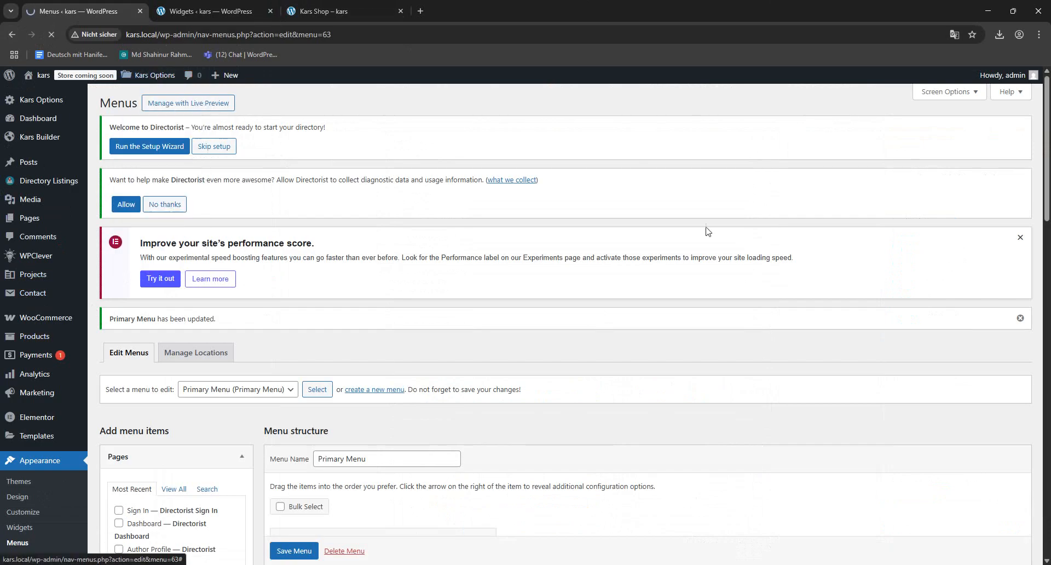
left_click(328, 11)
left_click(210, 11)
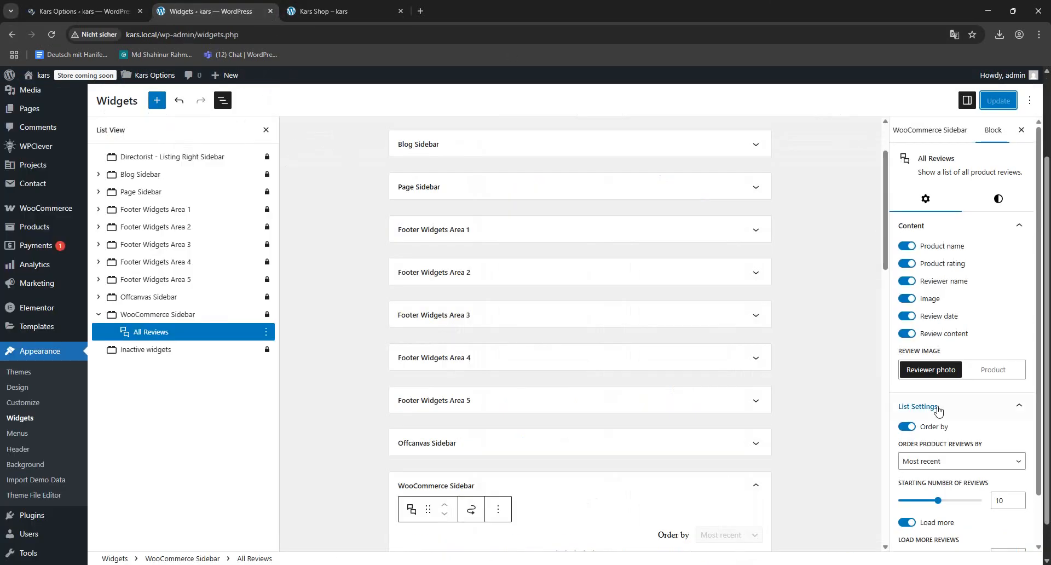
left_click(107, 8)
- Set the shop's Product Column option to the three-column layout and save the changes
scroll(788, 397, "down", 8)
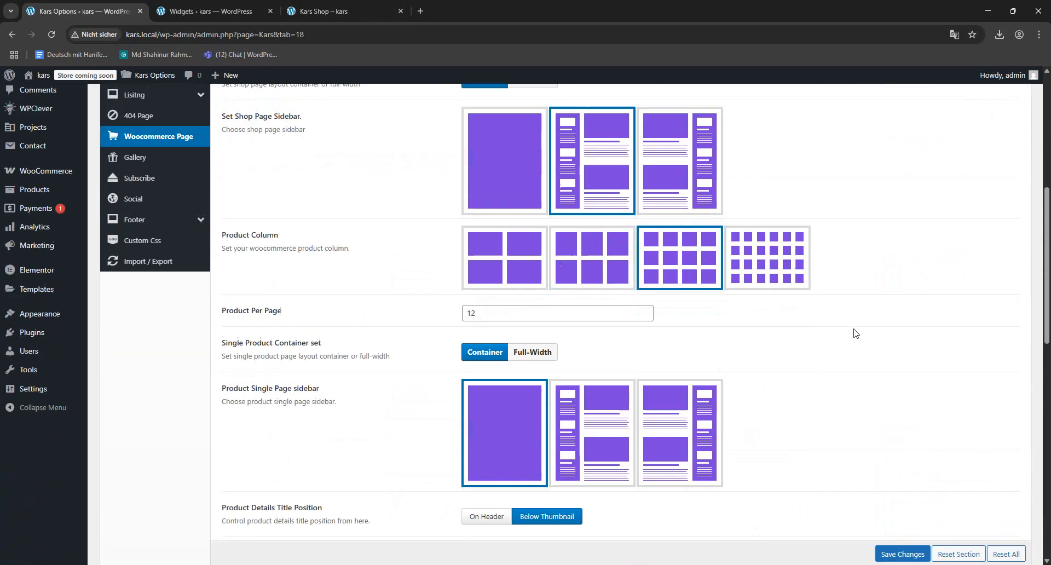
scroll(208, 250, "up", 3)
scroll(661, 310, "down", 3)
scroll(782, 330, "up", 3)
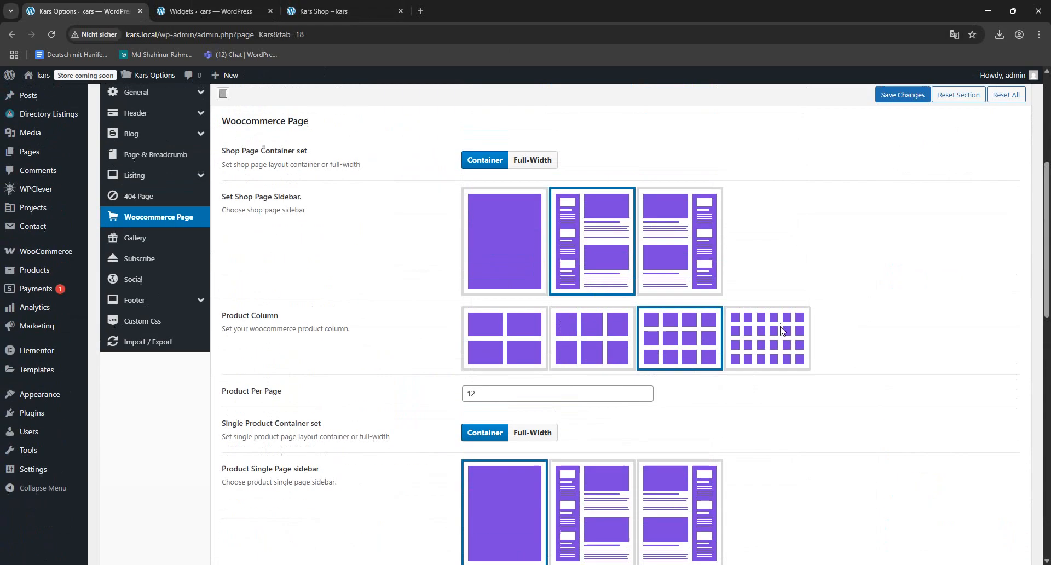
left_click(576, 345)
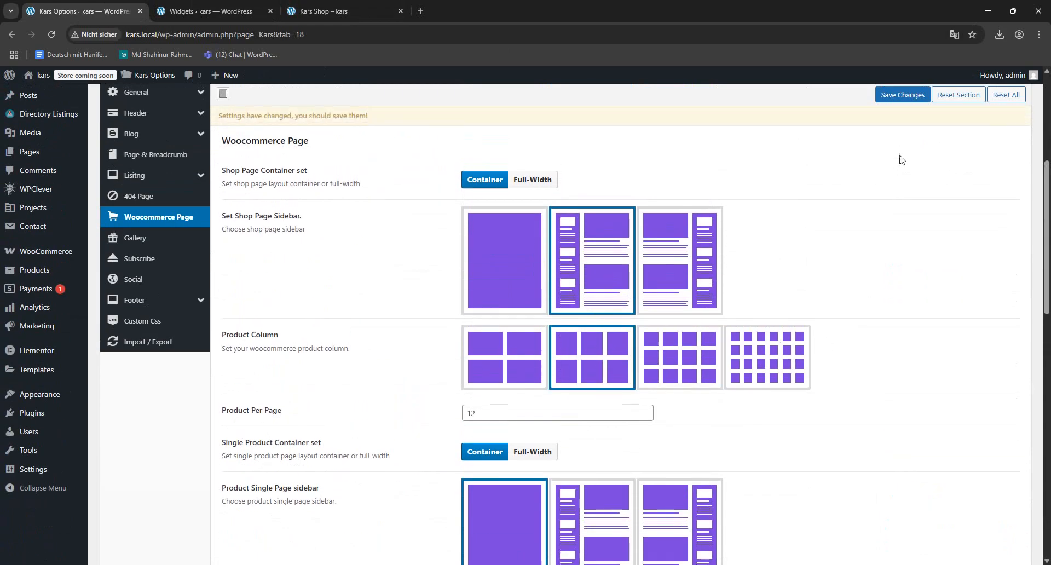
left_click(902, 94)
- Reload the Kars Shop page and look over the product grid's column layout
left_click(327, 11)
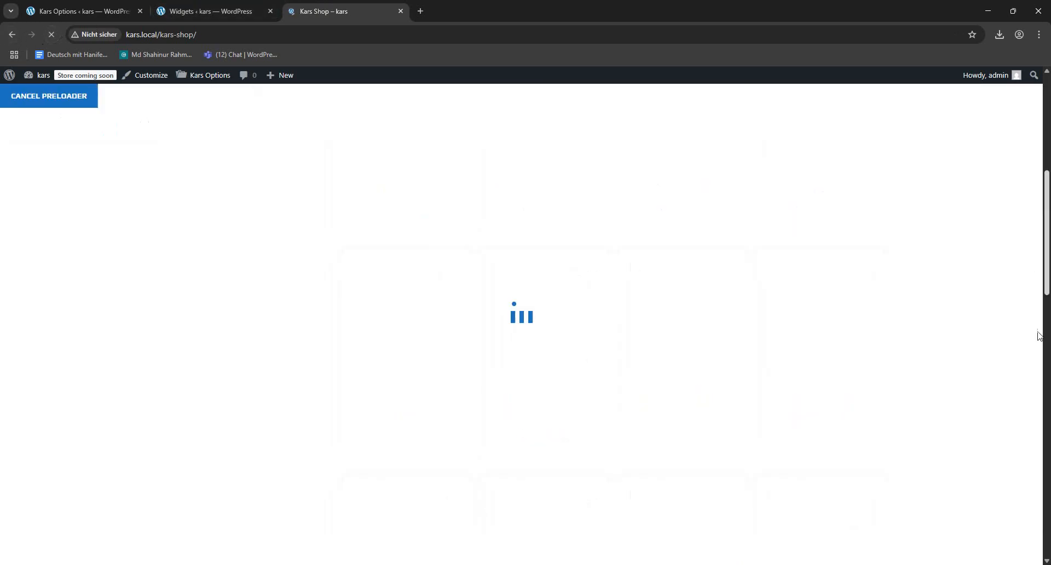
scroll(983, 391, "down", 9)
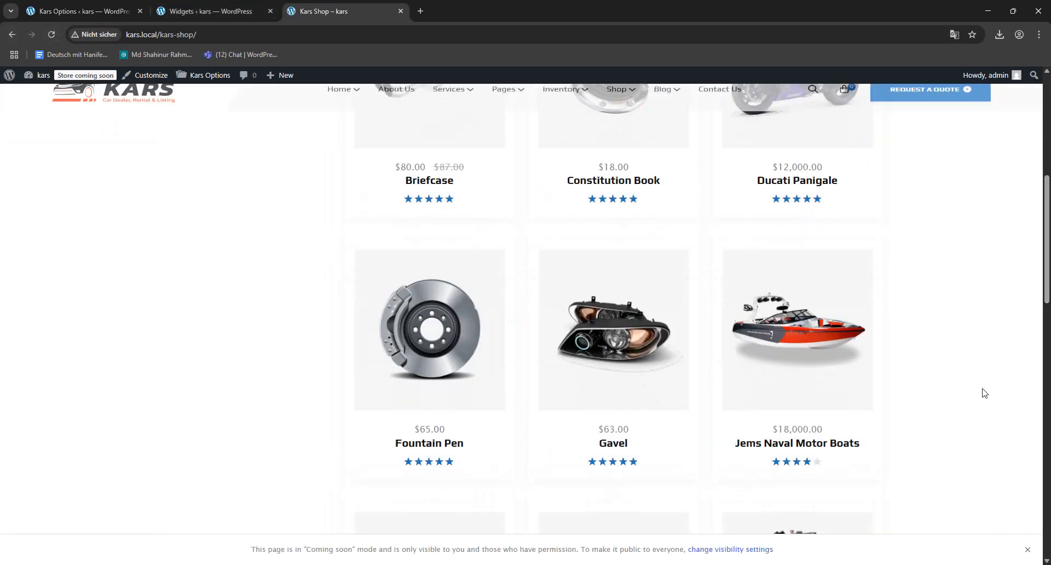
scroll(986, 395, "up", 10)
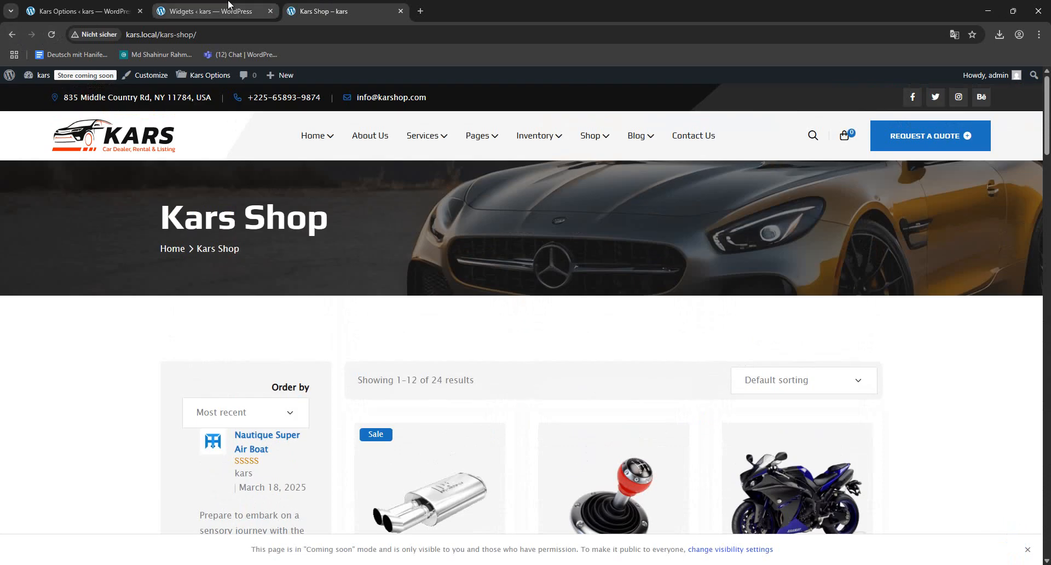
- Review the remaining Woocommerce Page options for single product layout, product details title, related products, upsells and cross sells
left_click(229, 5)
left_click(82, 11)
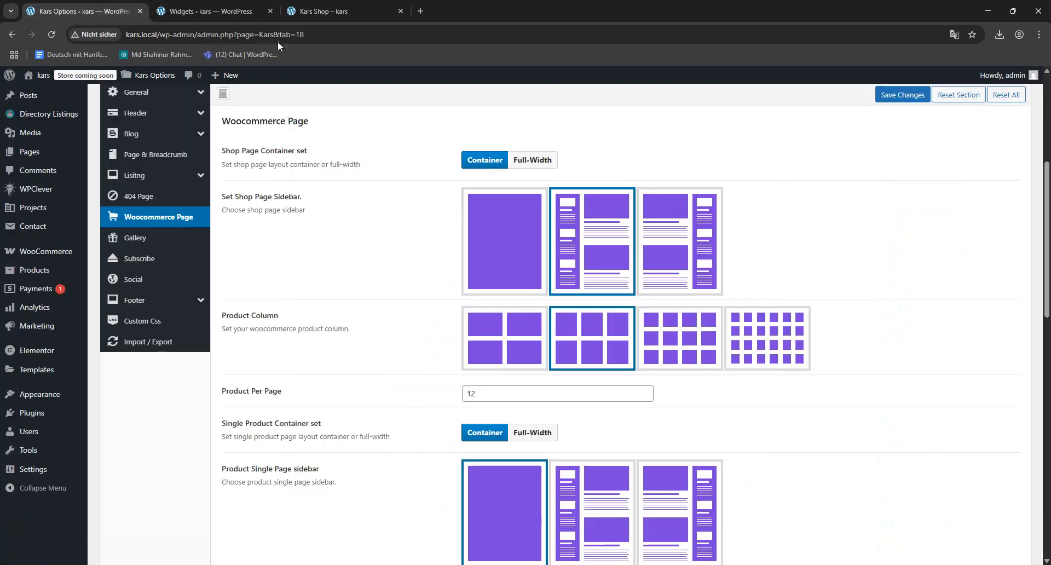
scroll(423, 304, "down", 4)
scroll(421, 306, "down", 3)
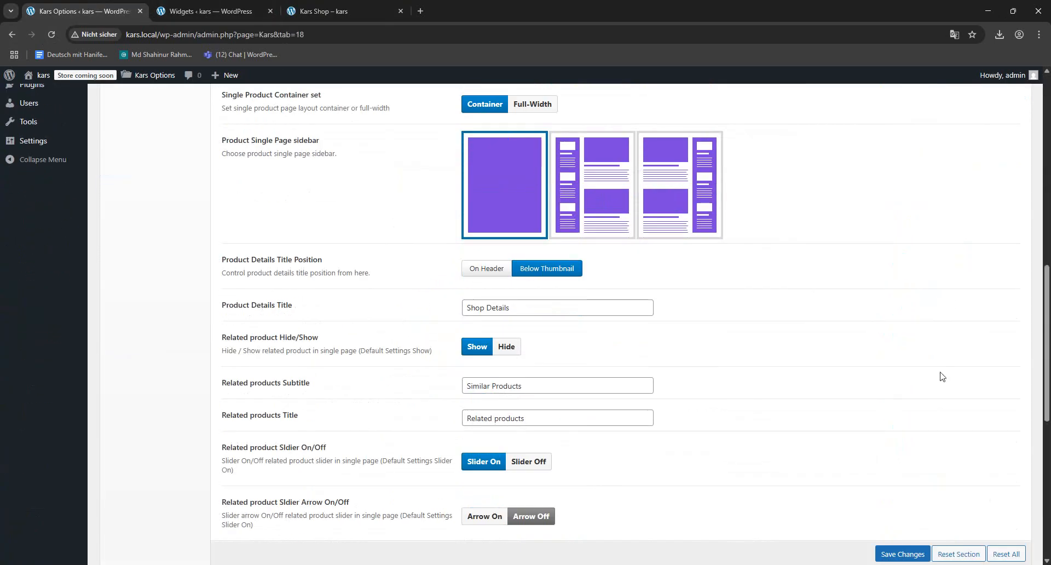
left_click_drag(542, 308, 158, 304)
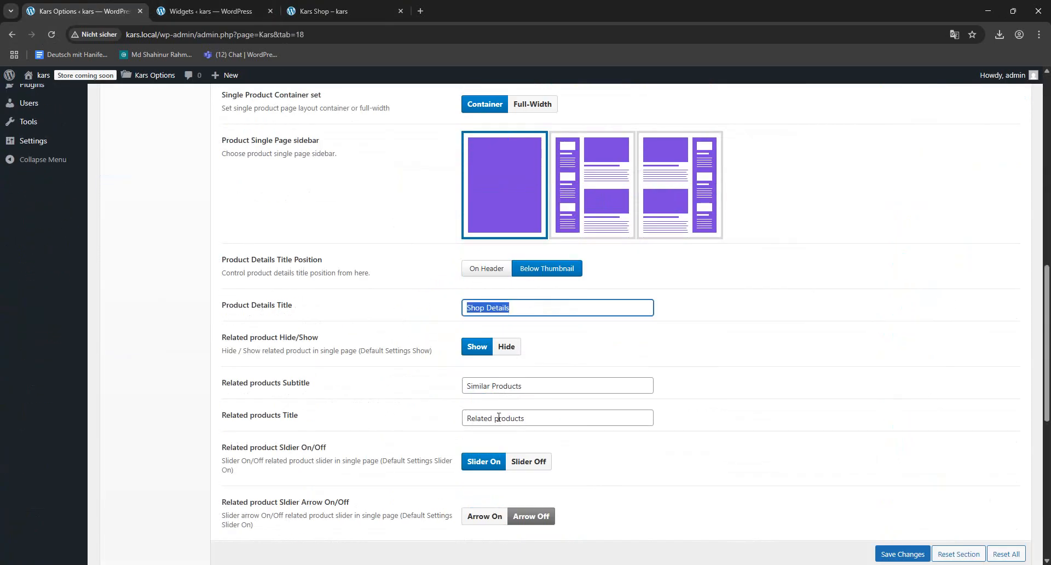
left_click_drag(556, 386, 439, 420)
left_click_drag(550, 425, 332, 418)
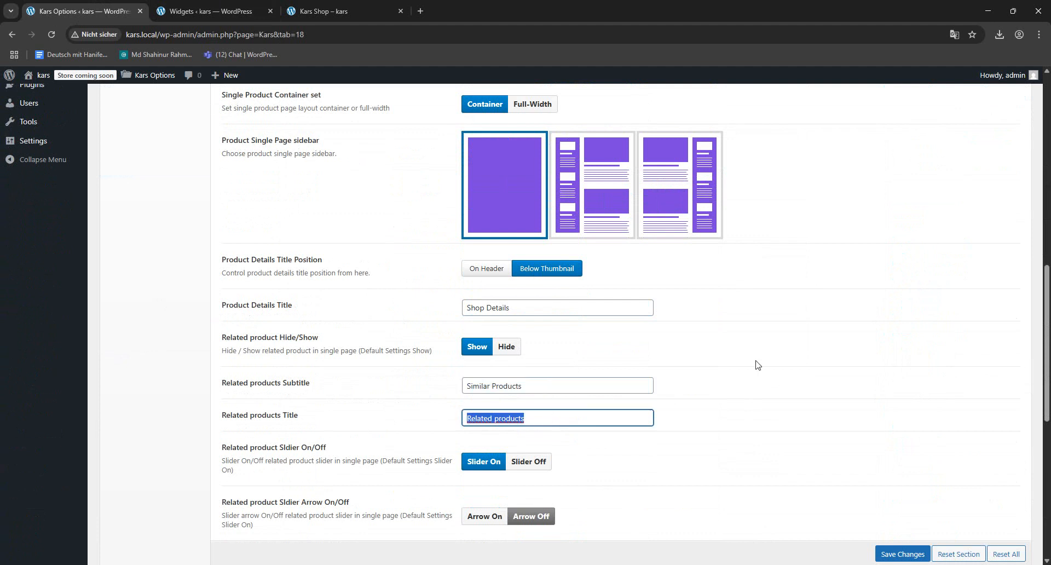
scroll(758, 365, "down", 5)
scroll(695, 318, "down", 3)
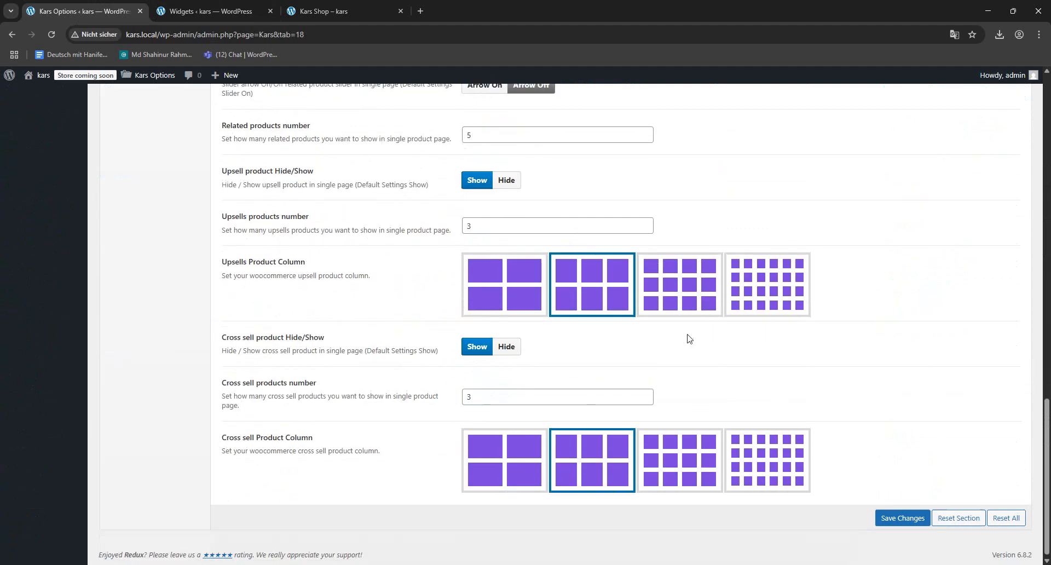
scroll(712, 350, "up", 12)
scroll(416, 253, "up", 1)
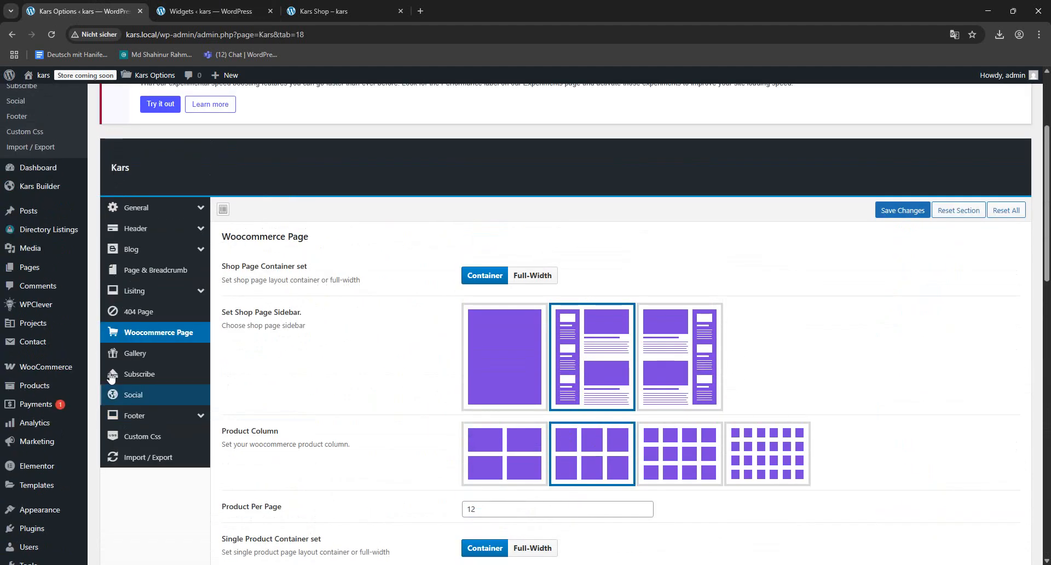
- Look at the Gallery and Mailchimp Subscribe option sections, and view the Kars Shop page's header
left_click(132, 353)
left_click(139, 375)
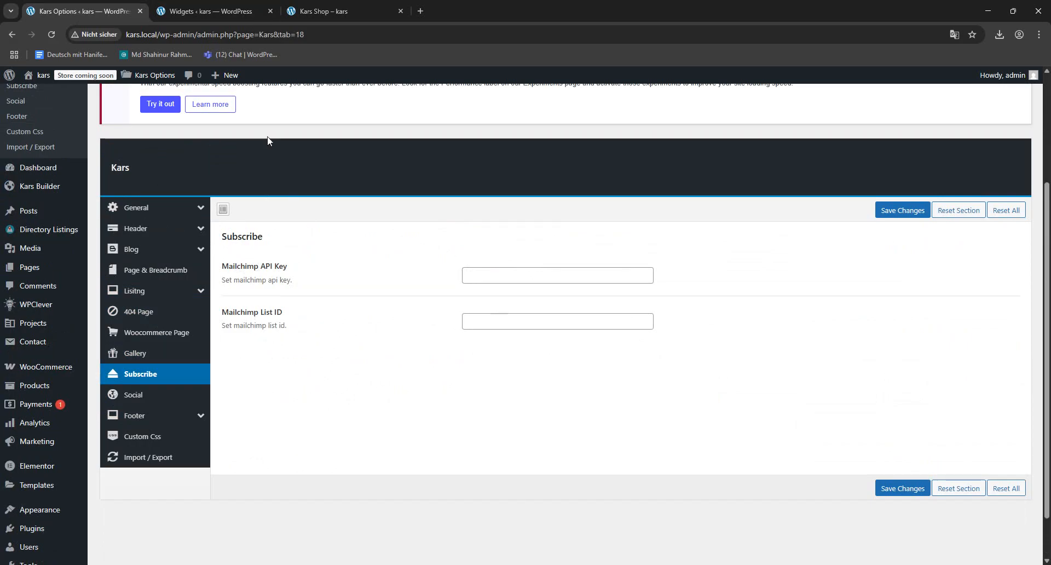
left_click(346, 6)
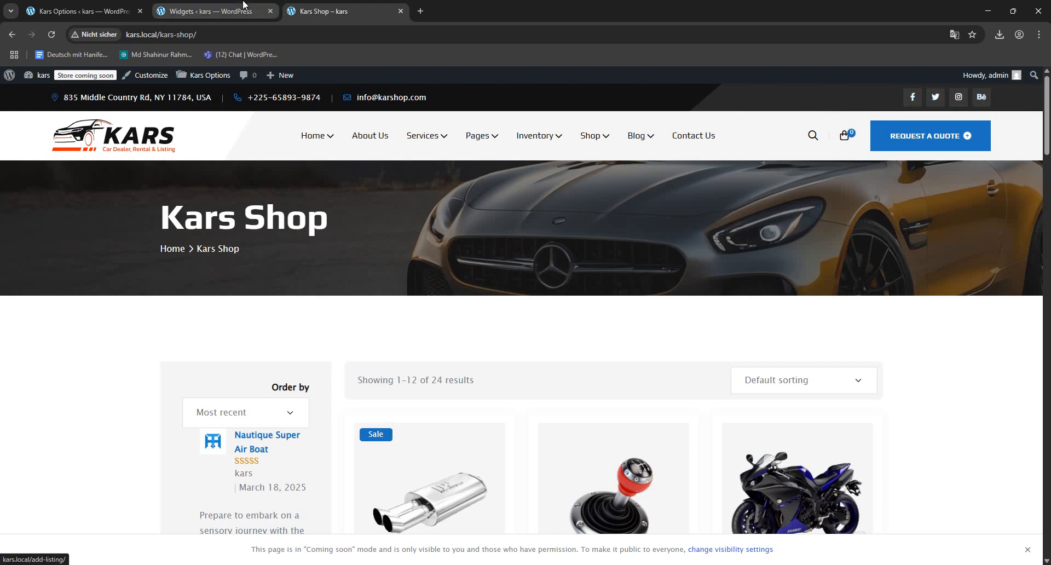
- Delete the Behance entry from the Social Profile Links, save the changes and switch to the Kars Shop page
left_click(84, 4)
left_click(133, 395)
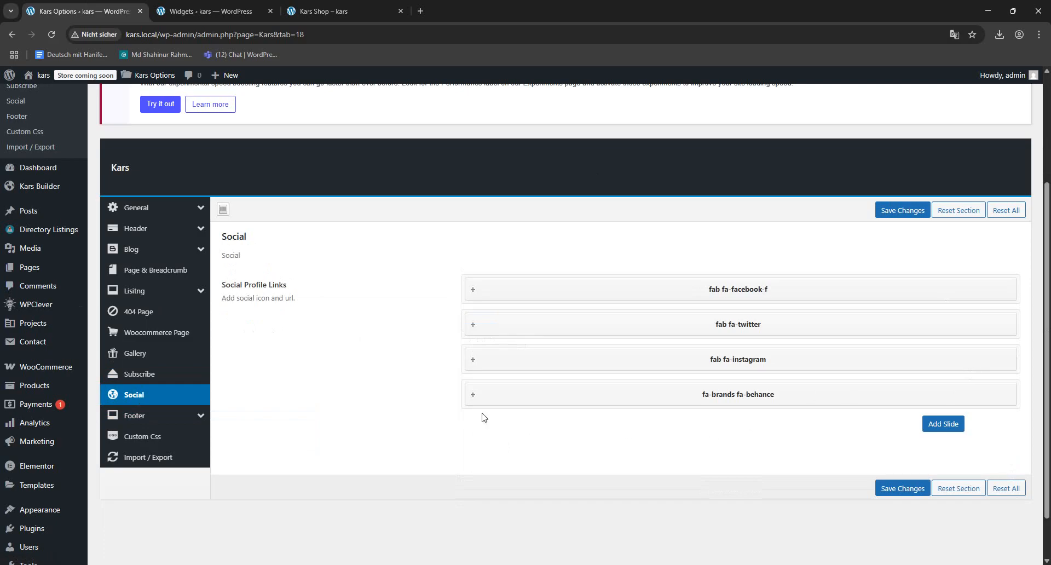
left_click(673, 395)
scroll(565, 463, "down", 2)
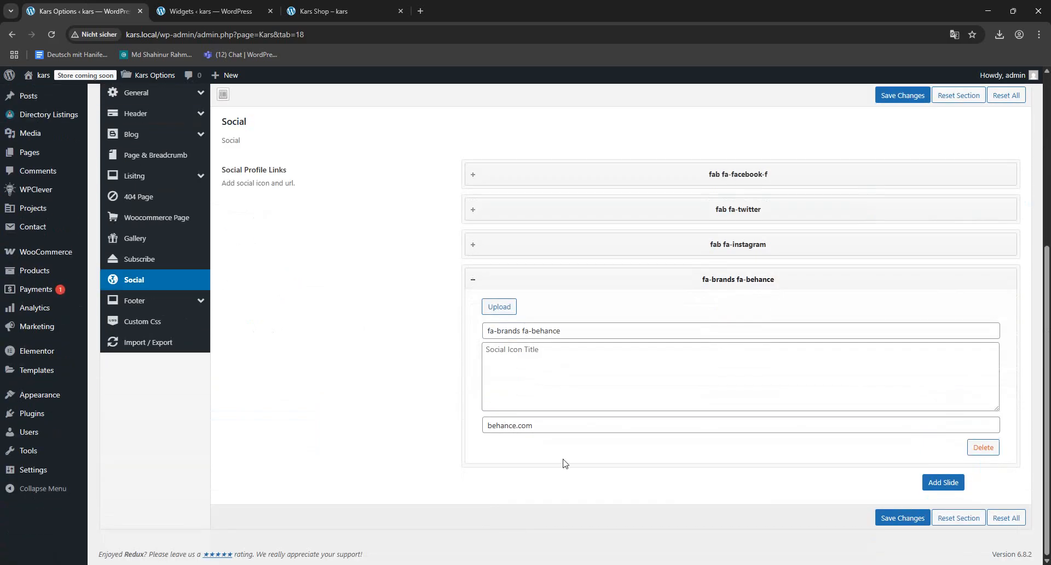
left_click(981, 452)
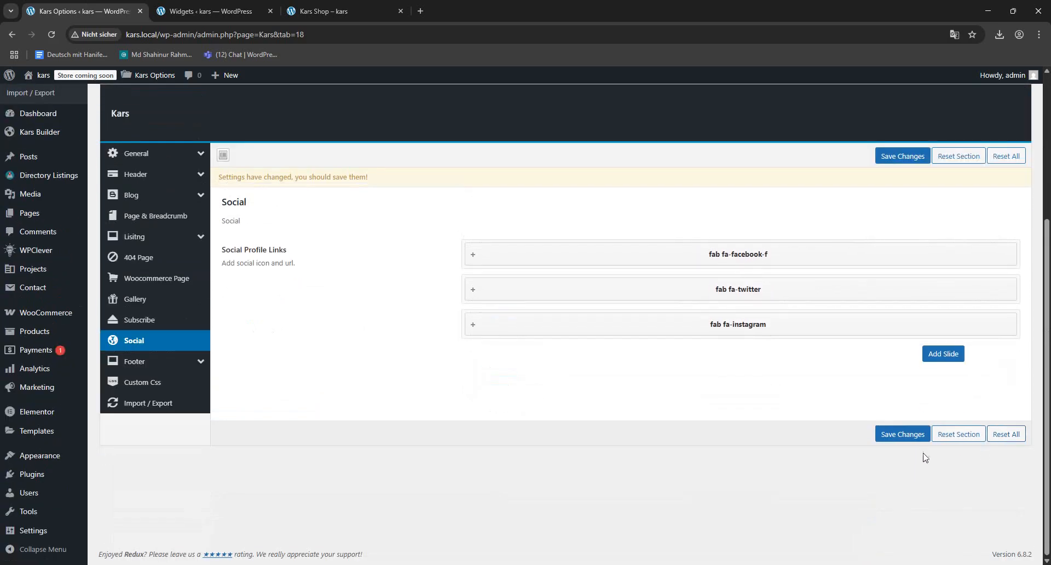
left_click(908, 435)
left_click(401, 7)
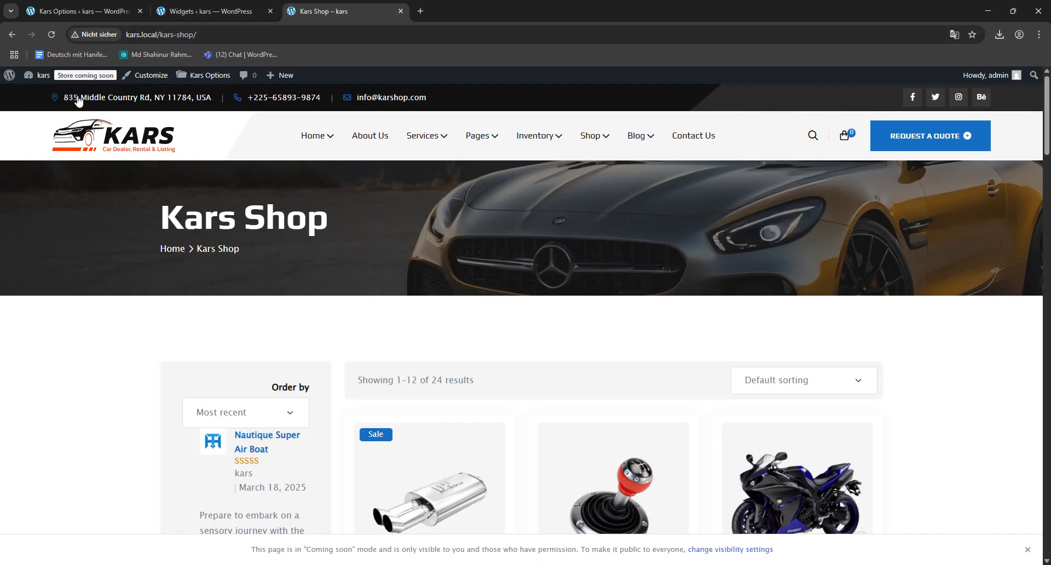
- Check the header's social links on the reloaded site and review the Pre-built Footer / Footer Builder options
key("F5")
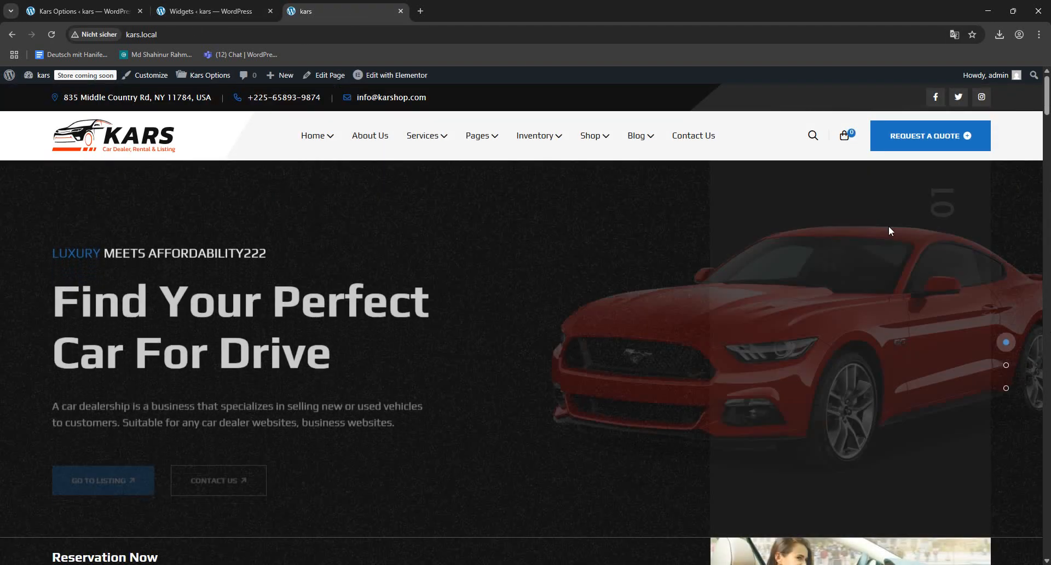
left_click(83, 11)
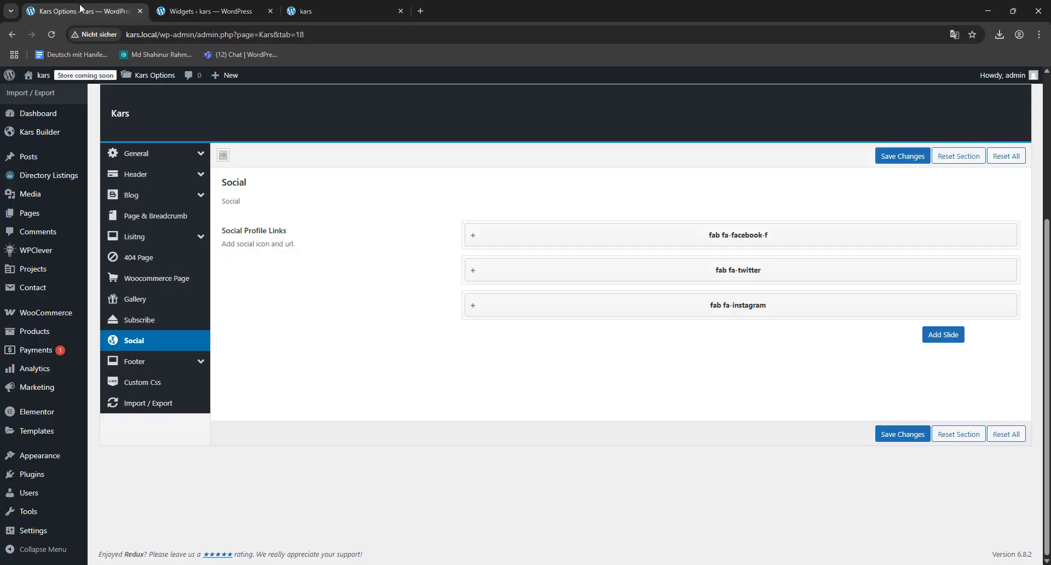
left_click(146, 362)
scroll(558, 306, "down", 6)
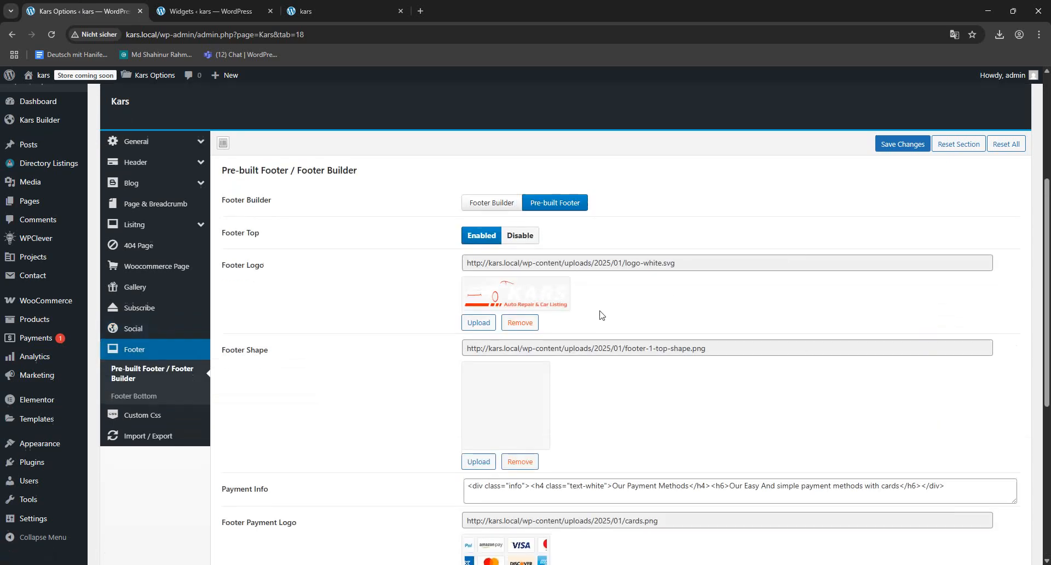
scroll(548, 318, "up", 10)
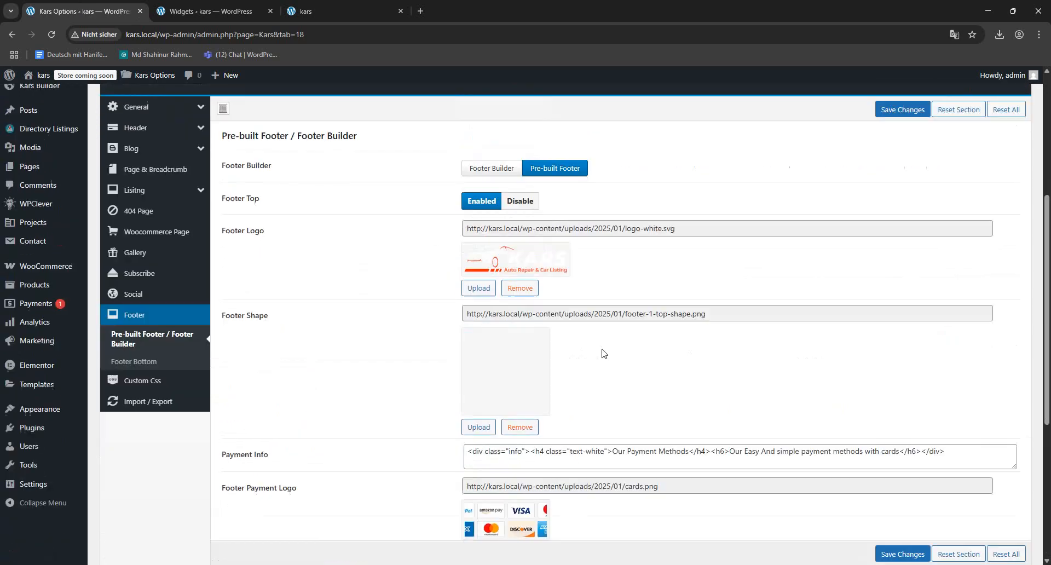
- Open the Bike Dealership demo homepage and look over its header, bike categories, listings and blog sections
left_click(361, 11)
mouse_move(319, 143)
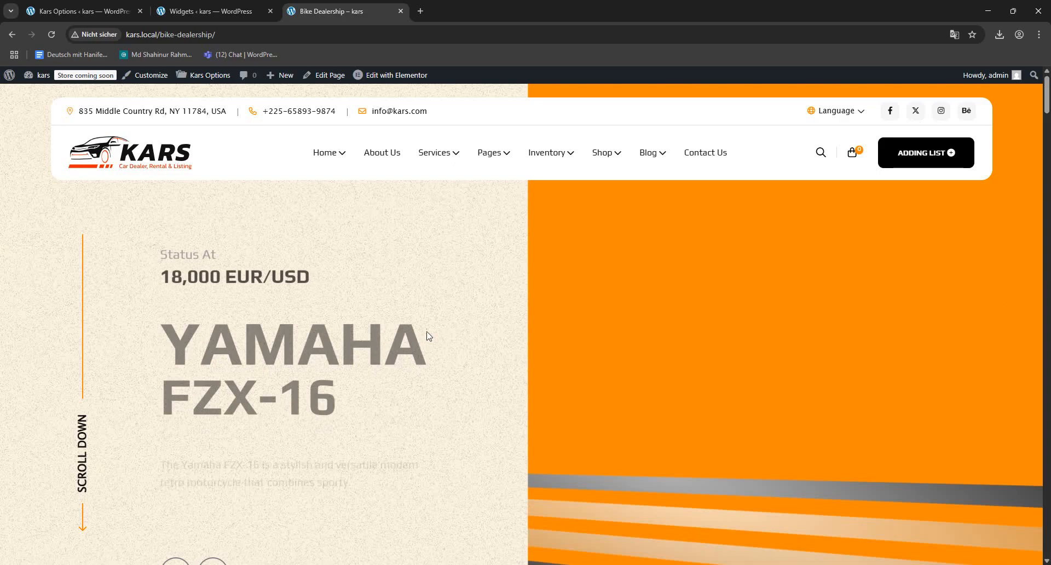
mouse_move(404, 81)
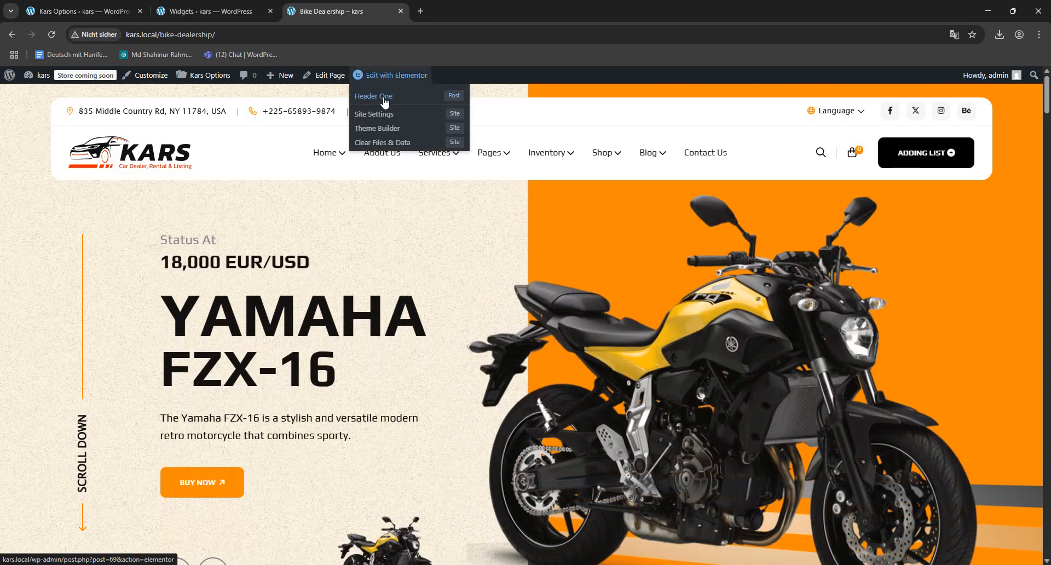
scroll(548, 301, "down", 15)
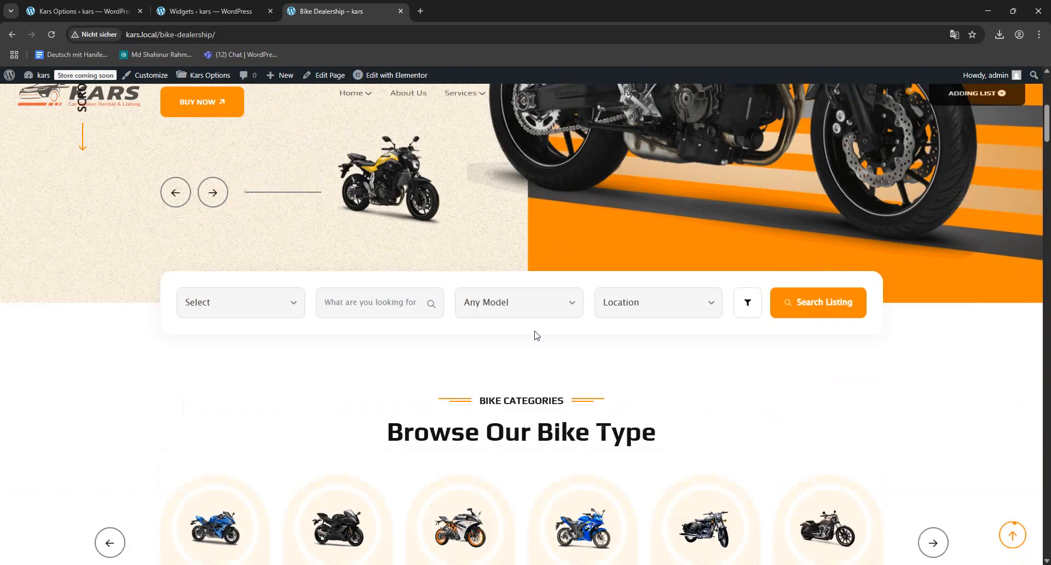
scroll(509, 323, "down", 20)
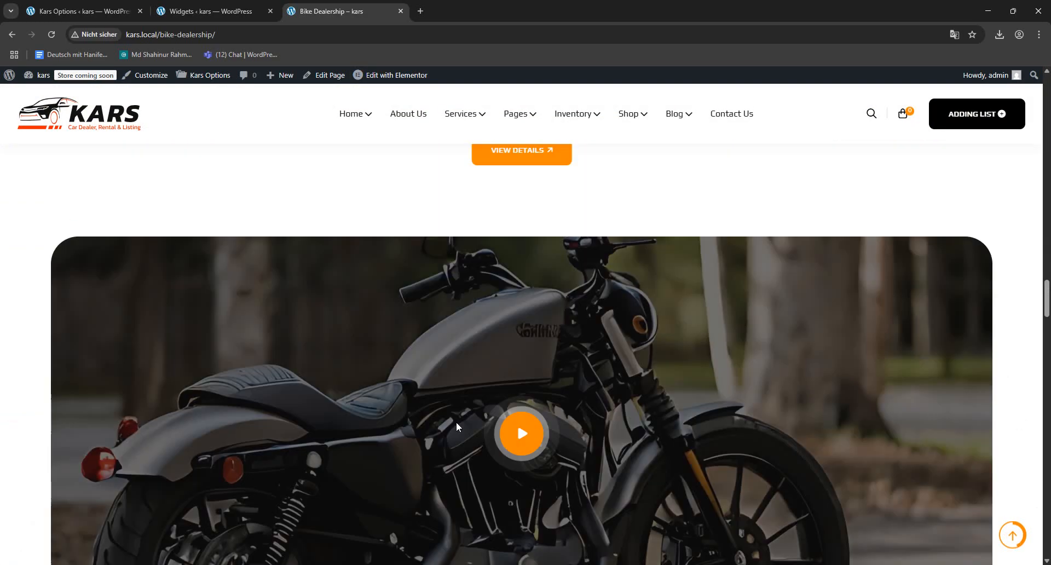
scroll(456, 436, "down", 20)
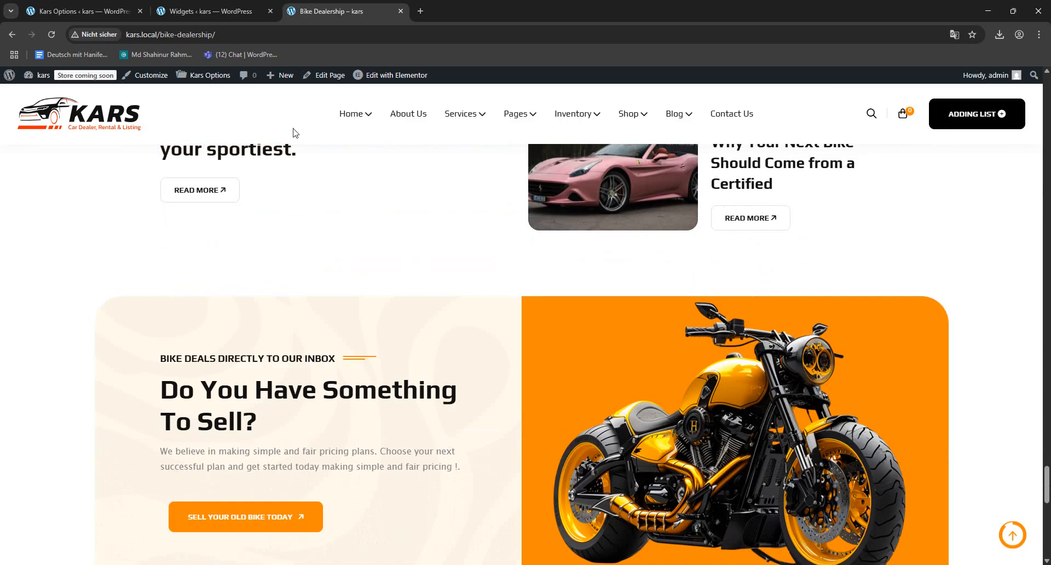
left_click(208, 11)
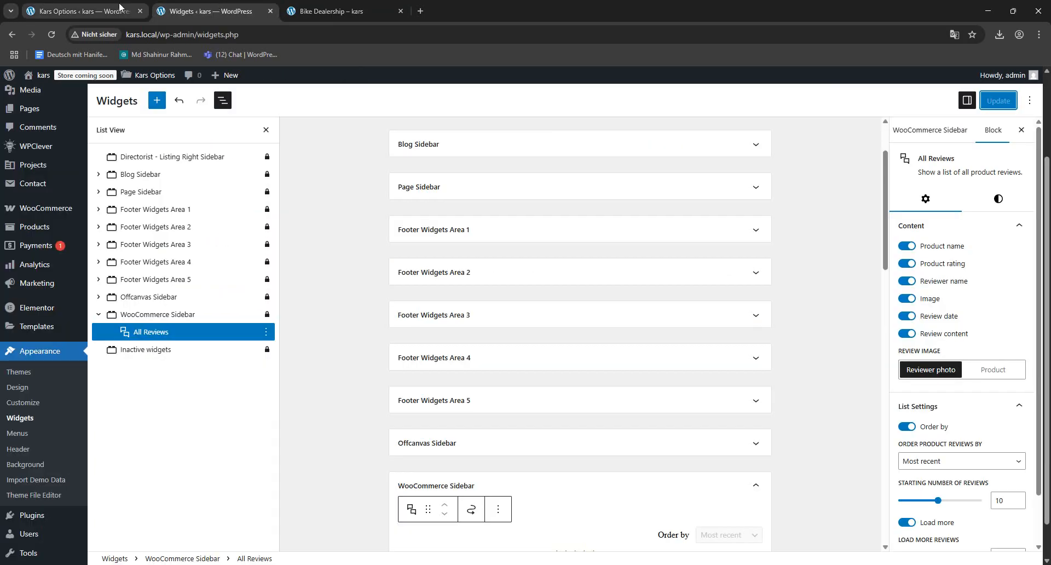
left_click(109, 10)
left_click(326, 8)
scroll(406, 211, "up", 10)
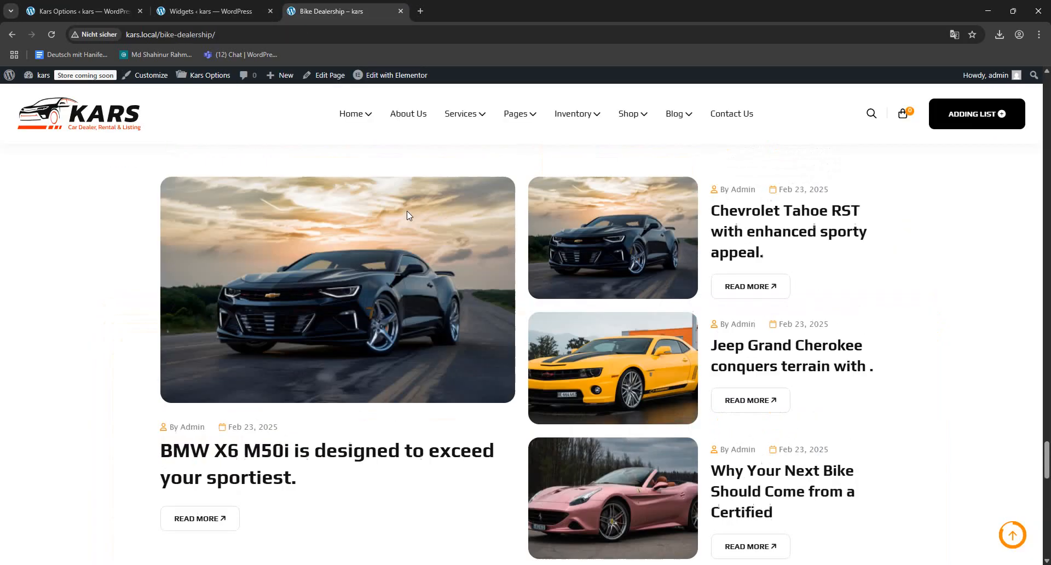
scroll(406, 213, "up", 15)
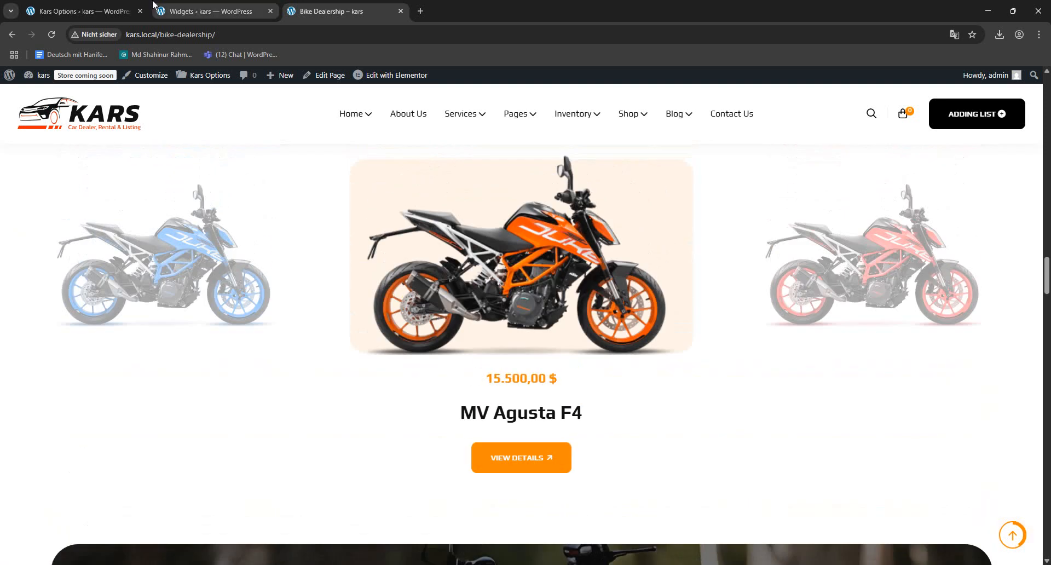
- Set the static homepage to Bike Dealership in the Reading Settings, save the changes and check the site's front page
left_click(81, 6)
scroll(64, 405, "down", 15)
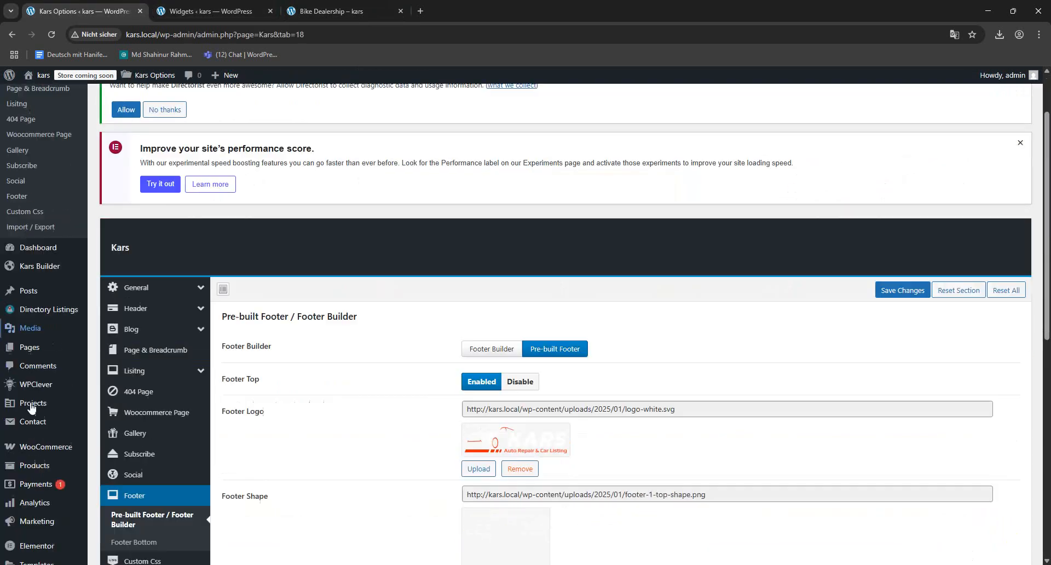
scroll(81, 371, "up", 2)
mouse_move(34, 306)
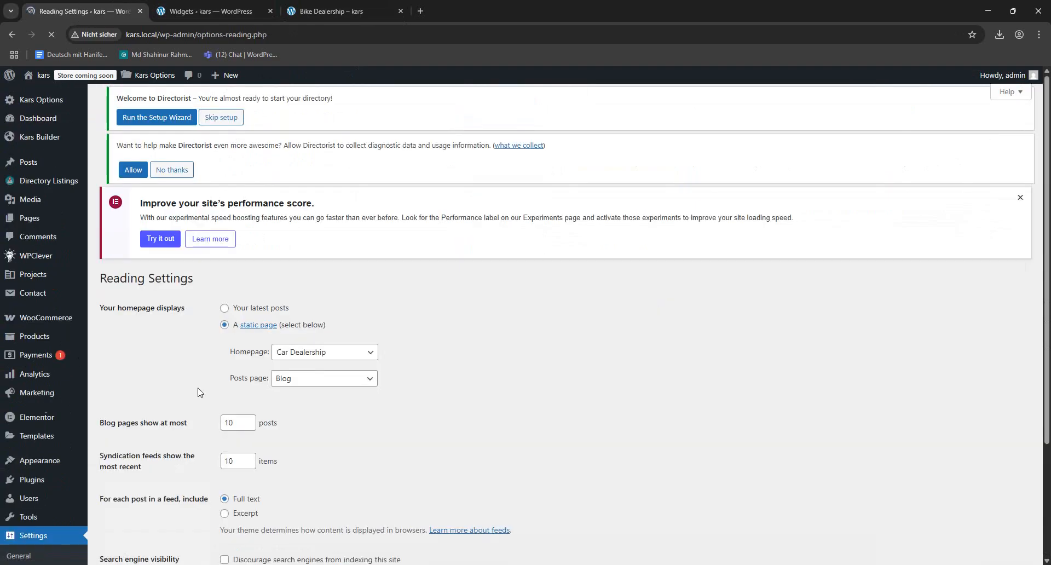
left_click(343, 375)
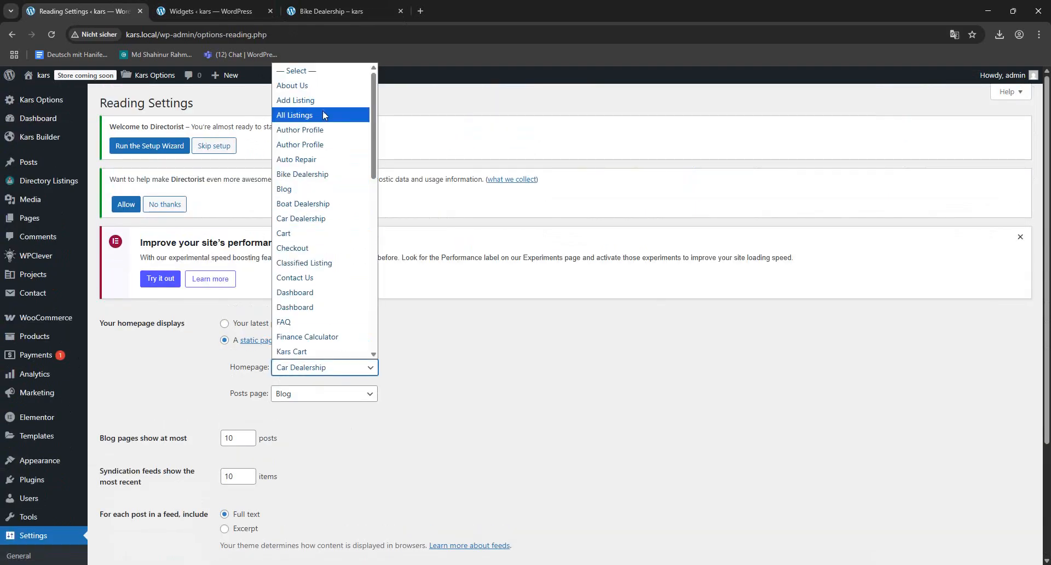
left_click(323, 174)
scroll(427, 350, "down", 3)
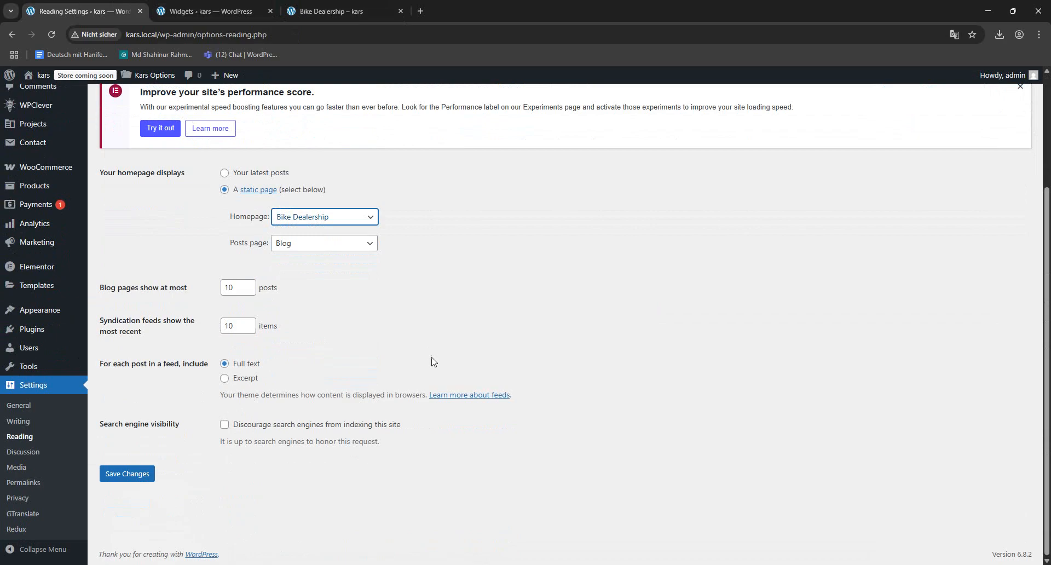
left_click(136, 469)
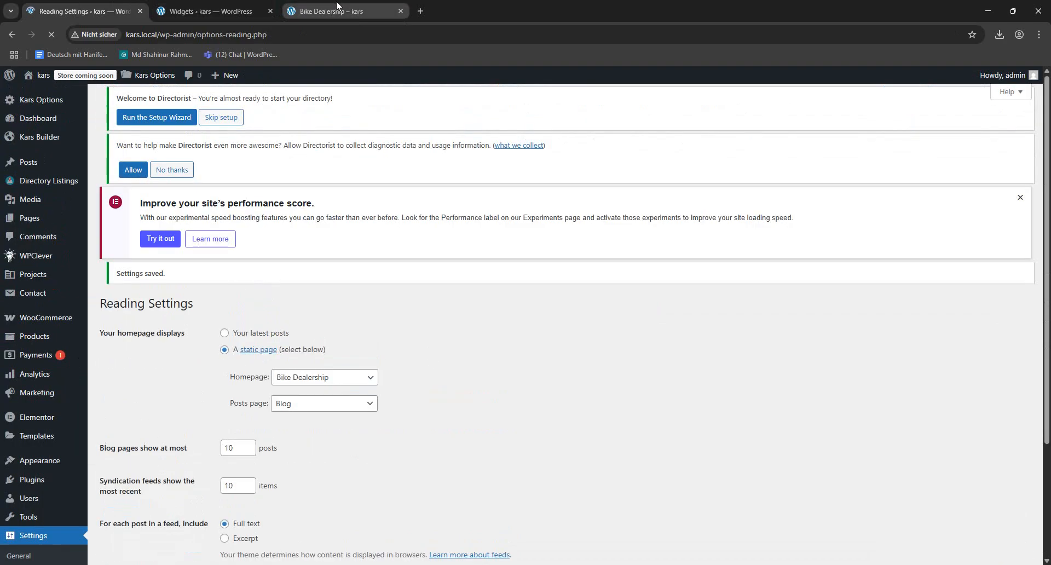
left_click(336, 3)
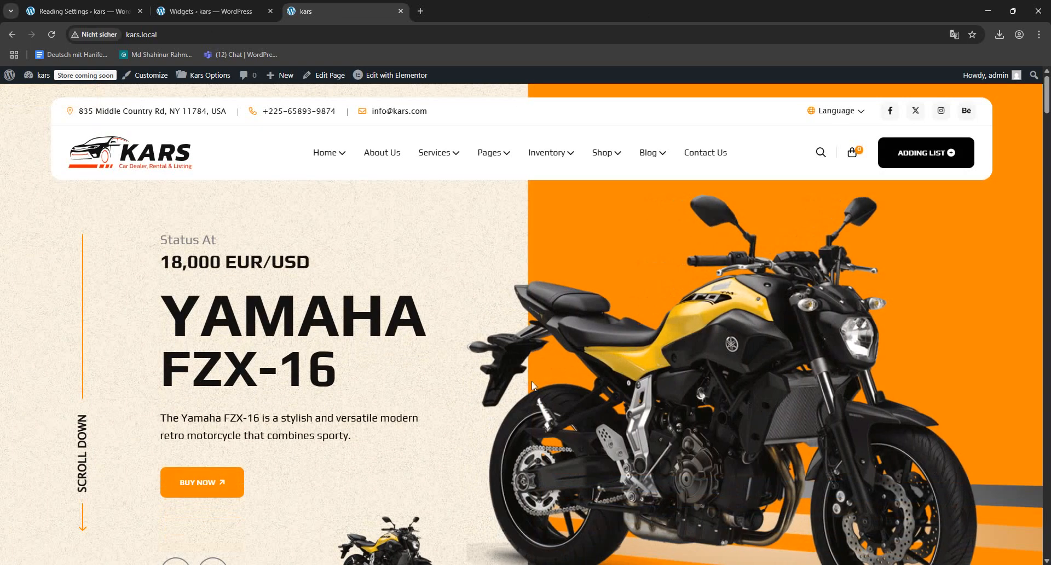
mouse_move(331, 172)
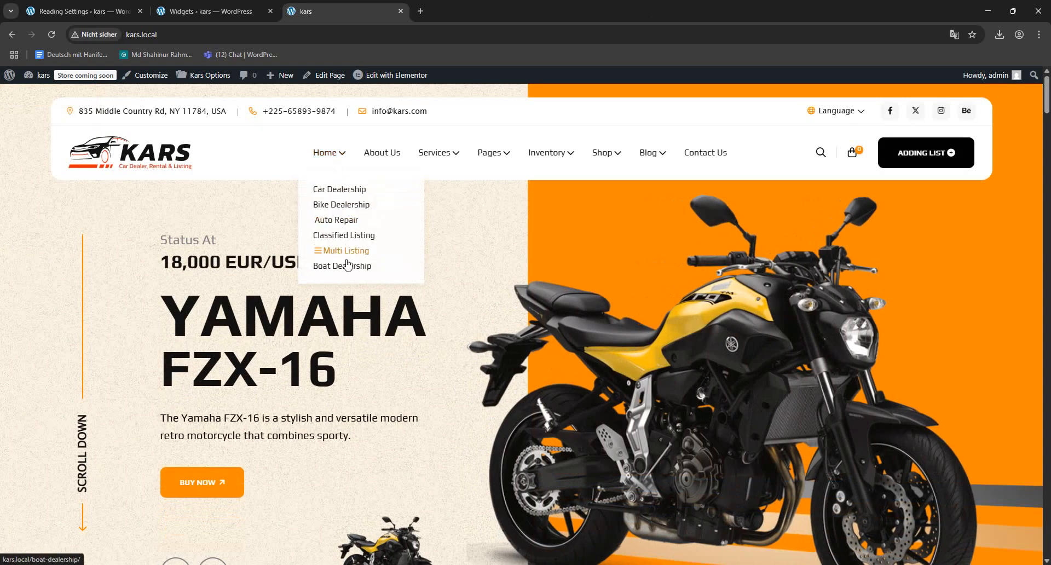
- Remove Home and all its sub items except Bike Dealership from the Primary Menu using bulk selection
left_click(126, 6)
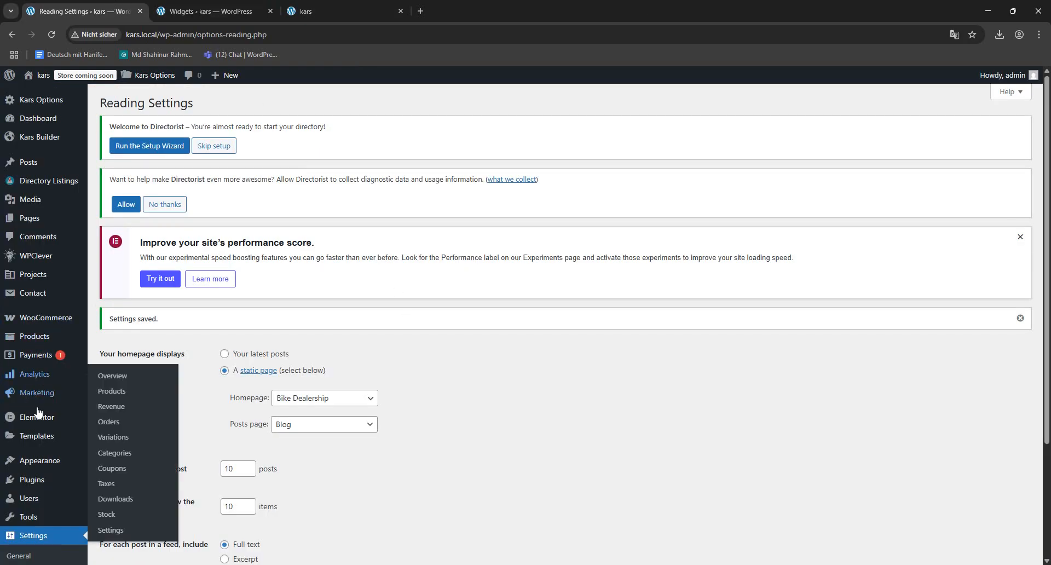
mouse_move(33, 461)
left_click(118, 471)
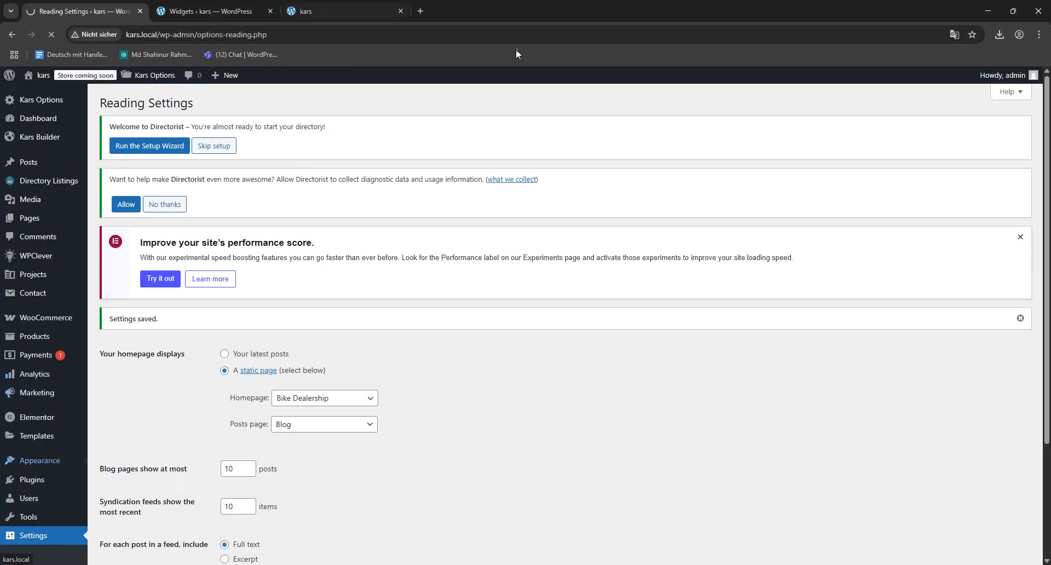
scroll(700, 169, "down", 5)
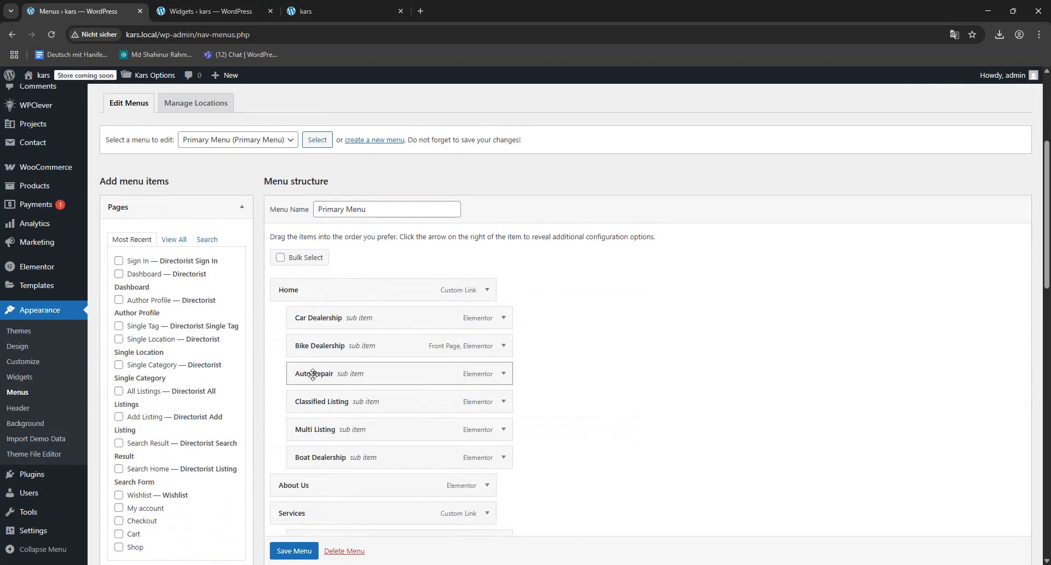
left_click(281, 258)
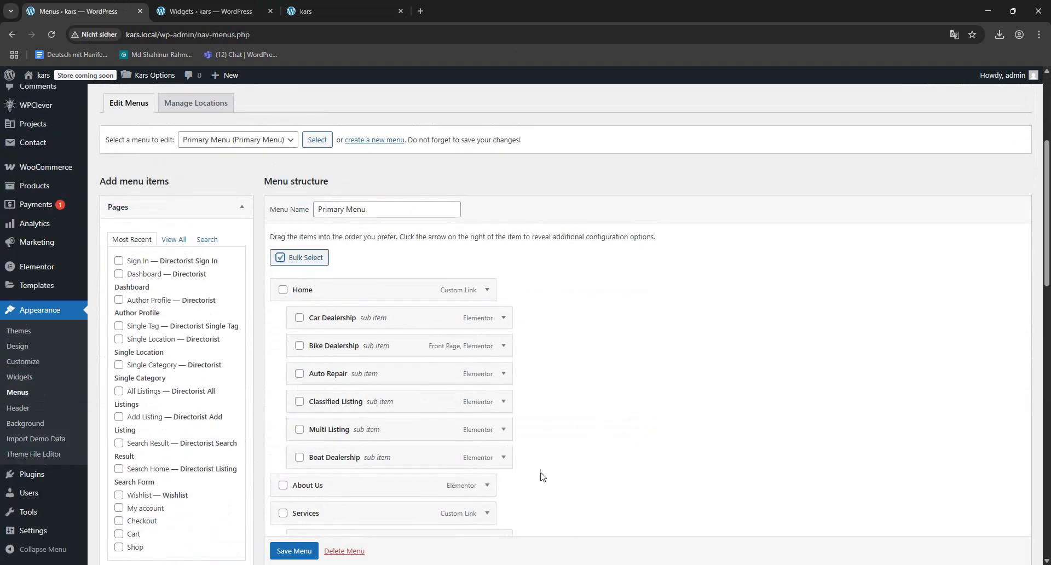
left_click(300, 457)
left_click(299, 429)
left_click(299, 401)
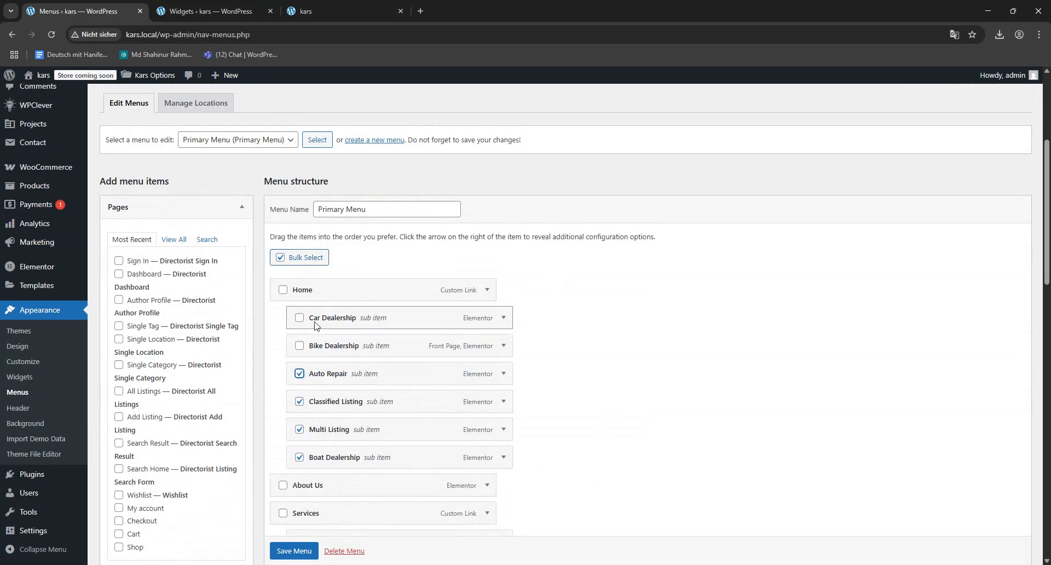
left_click(300, 318)
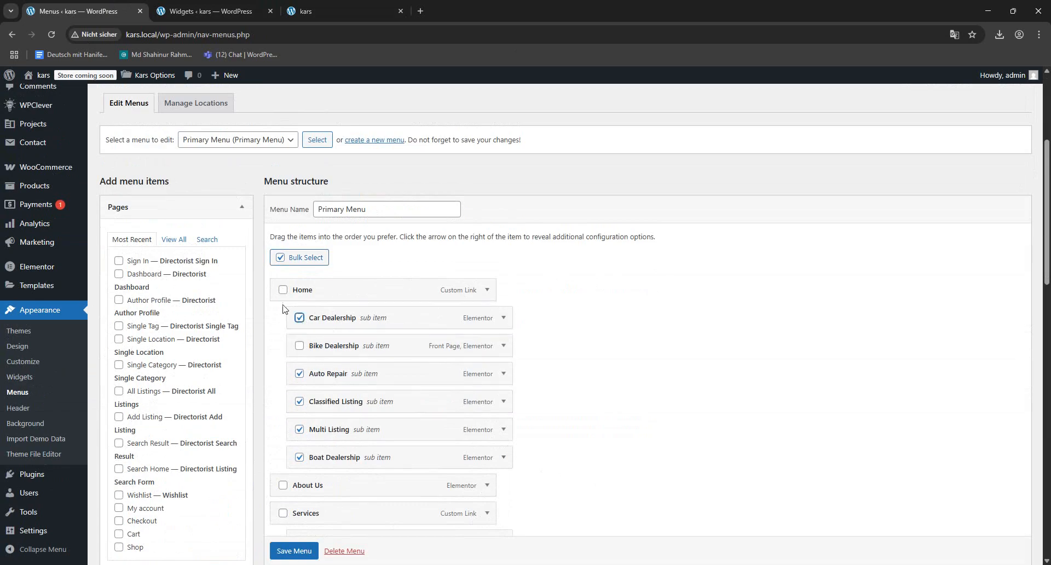
left_click(282, 290)
scroll(635, 427, "down", 15)
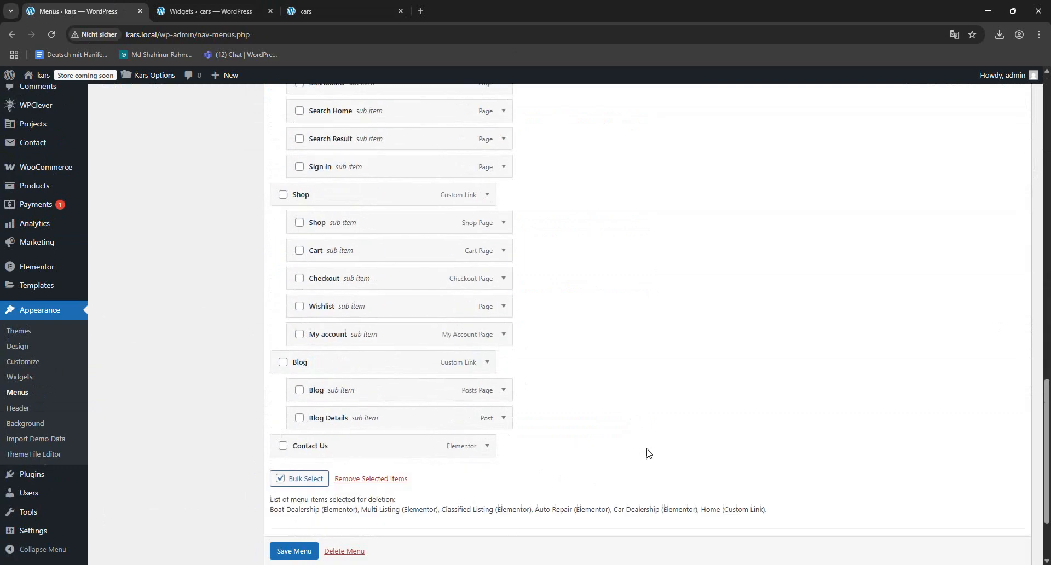
left_click(360, 373)
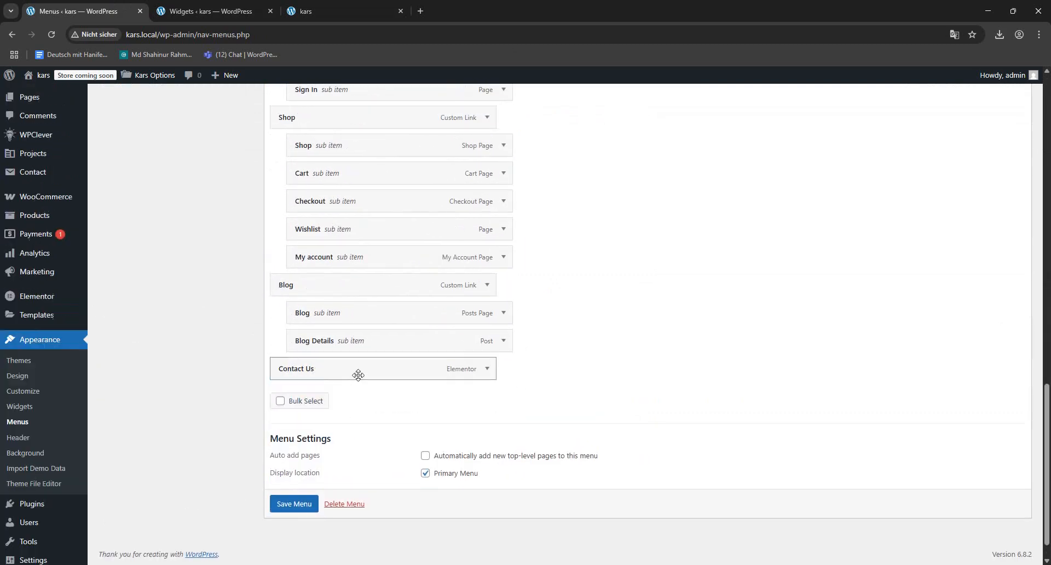
- Change the Bike Dealership item's navigation label to Home, save the Primary Menu and check it on the front and Contact Us pages
scroll(630, 409, "up", 15)
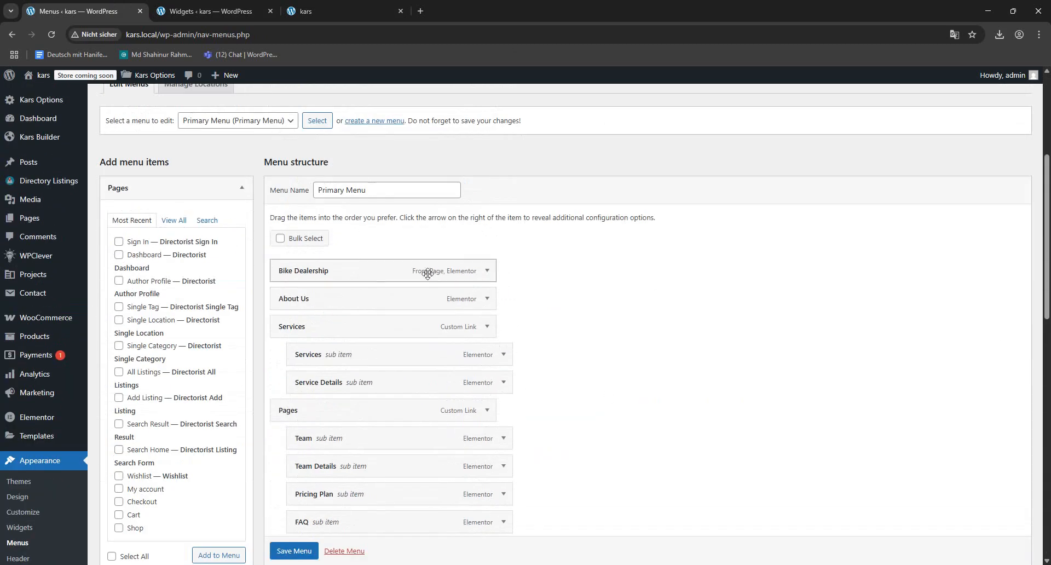
left_click(487, 270)
left_click_drag(356, 315, 174, 312)
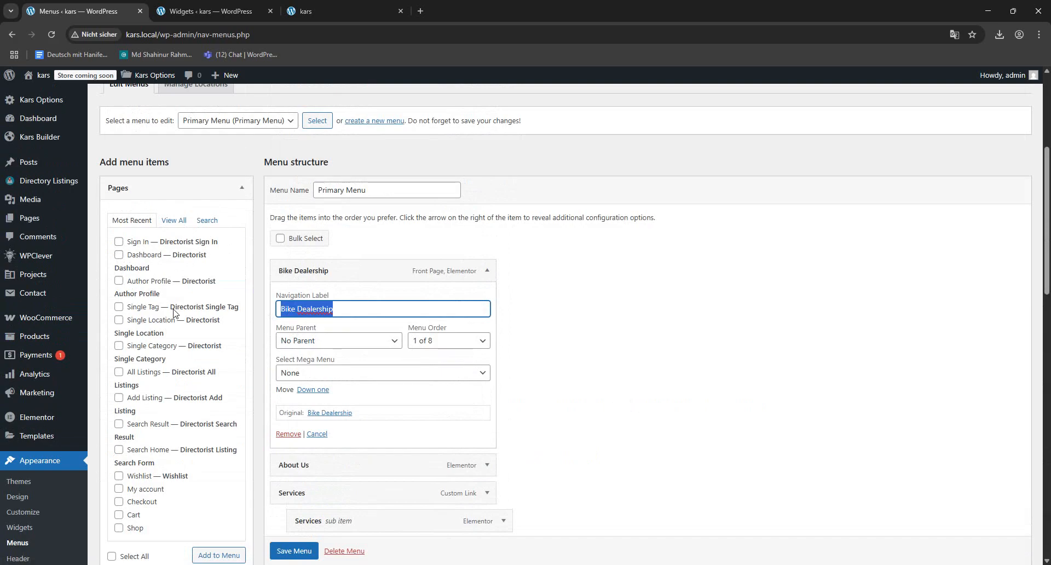
type("Home")
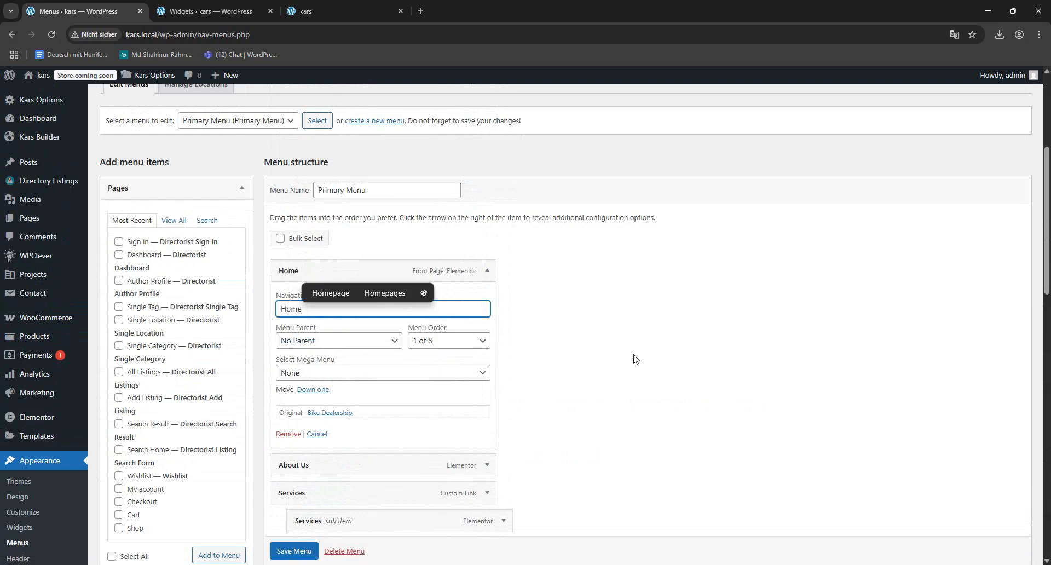
left_click(634, 359)
left_click(294, 551)
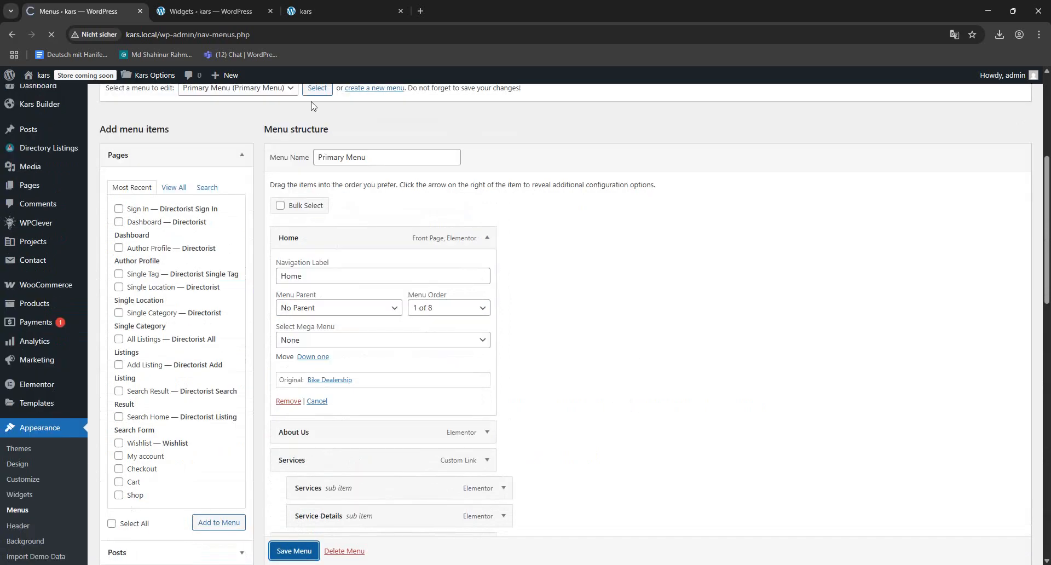
left_click(347, 8)
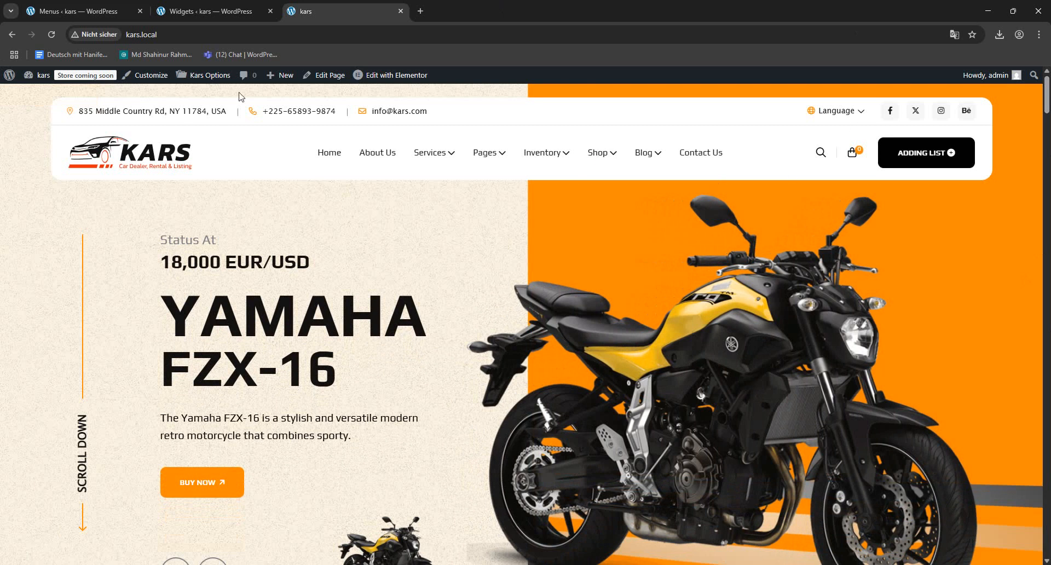
left_click(684, 155)
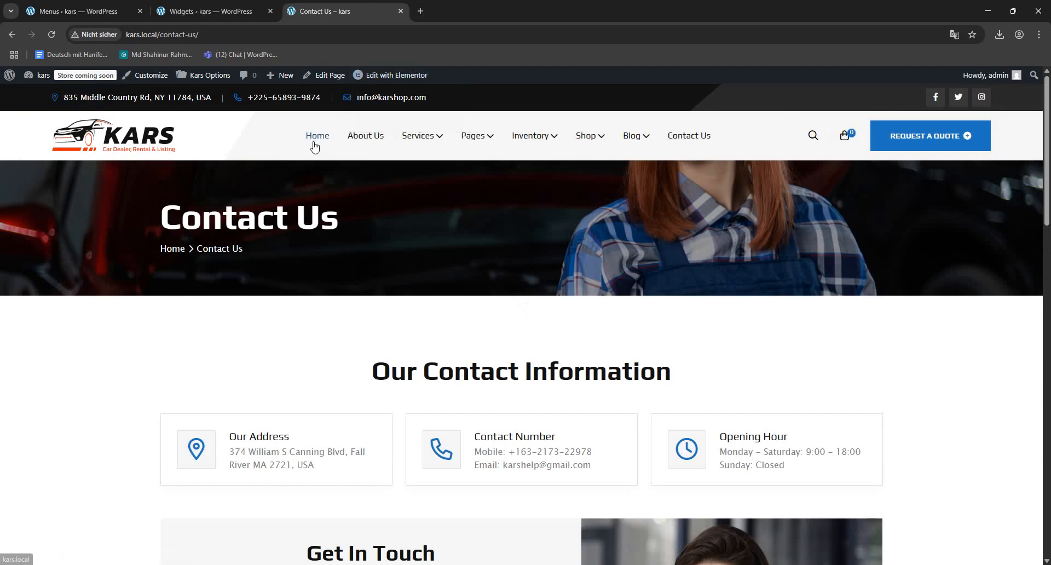
- In the Kars header builder, move all headers except Header Two to the trash with a bulk action
key("ctrl+shift+Tab")
key("ctrl+shift+Tab")
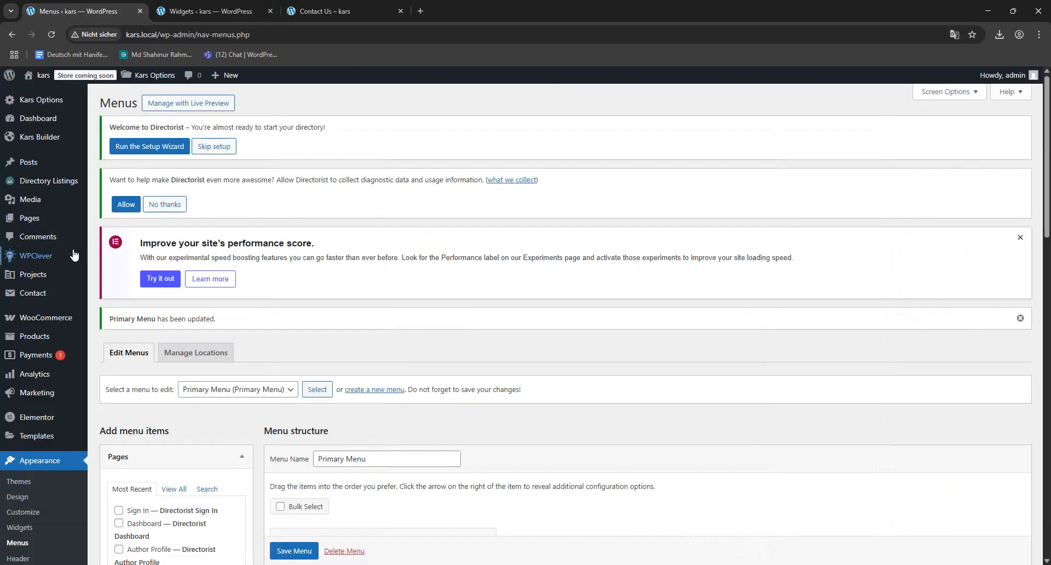
mouse_move(48, 139)
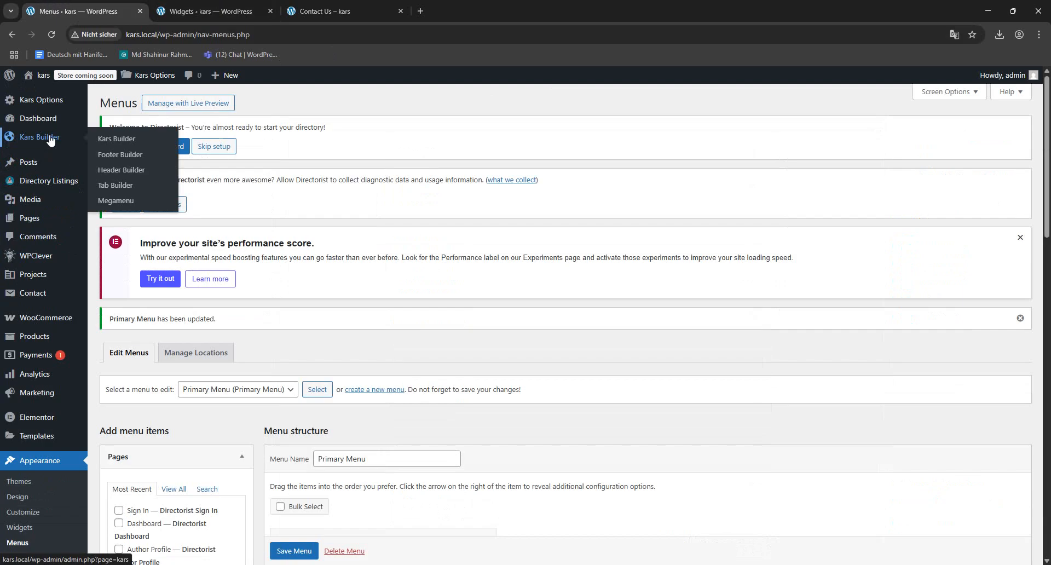
left_click(117, 170)
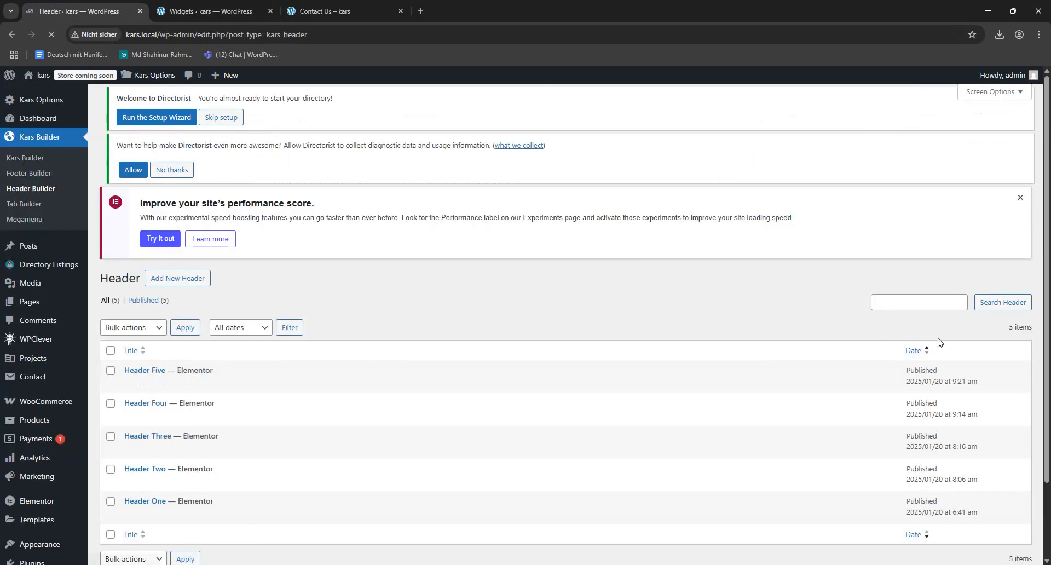
scroll(496, 325, "down", 3)
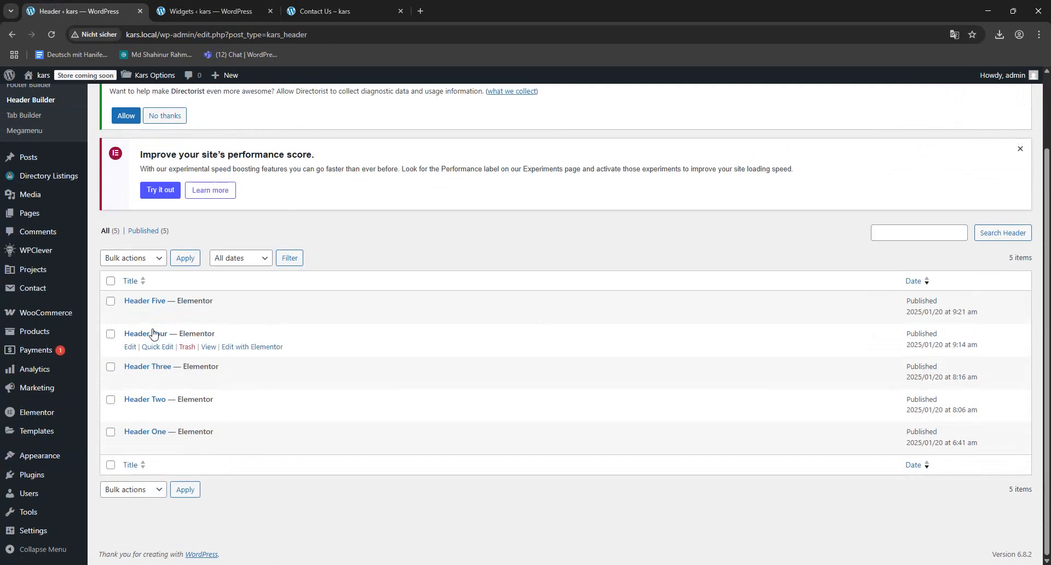
left_click(110, 281)
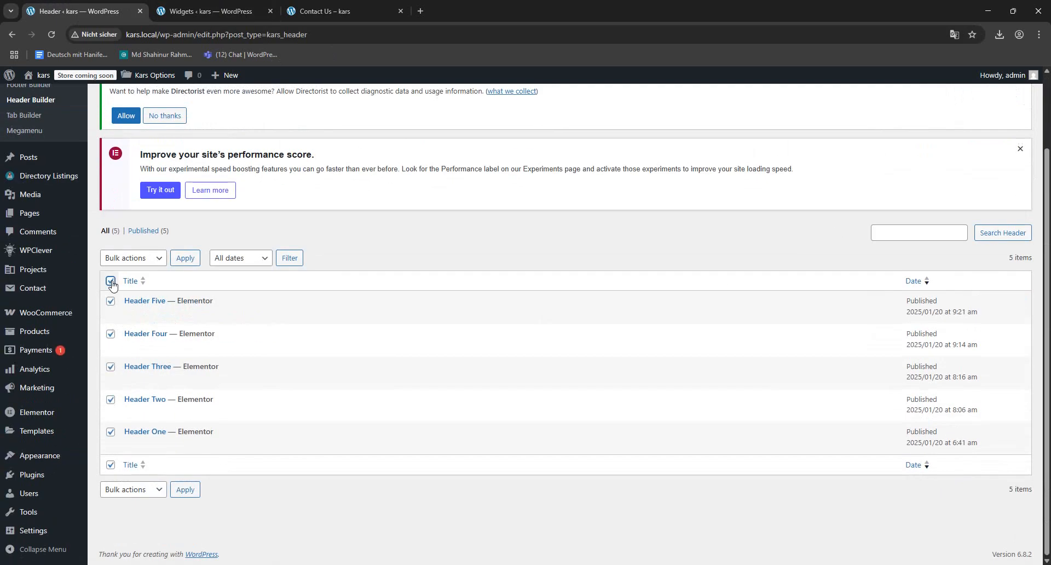
left_click(110, 399)
left_click(163, 264)
left_click(140, 300)
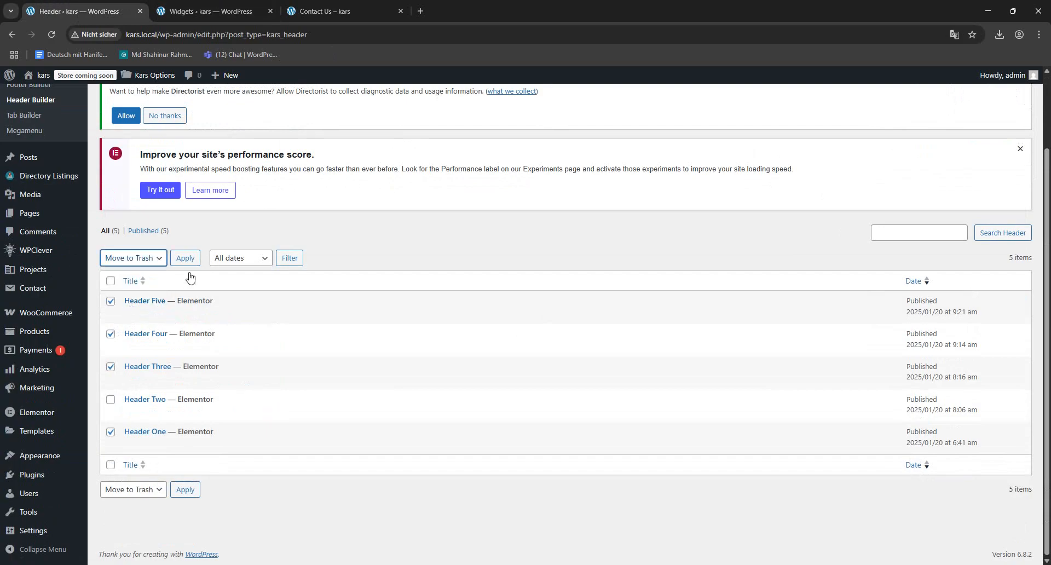
left_click(194, 262)
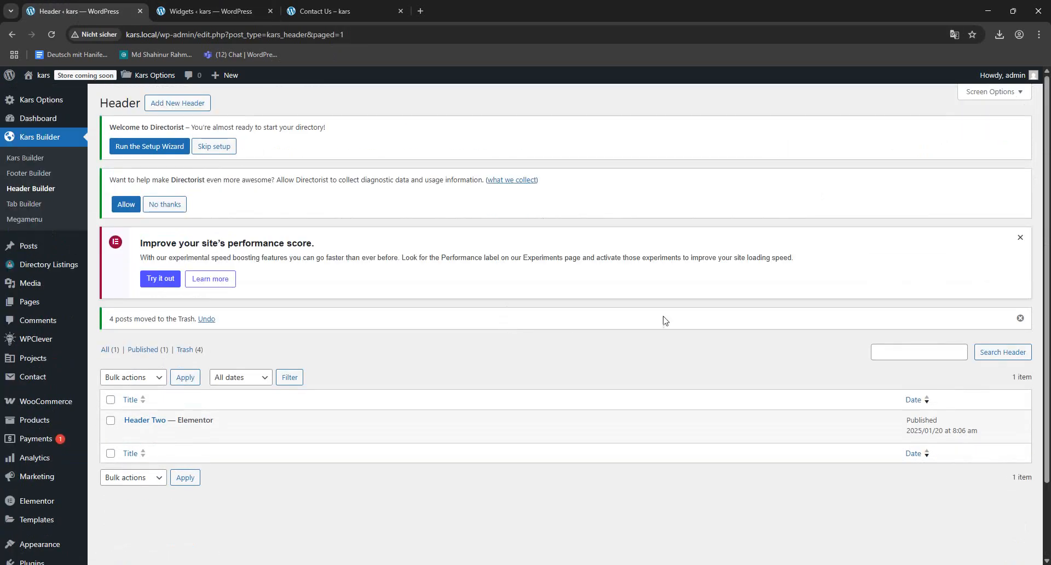
- Move Footer One to the trash in the Kars footer builder
left_click(29, 173)
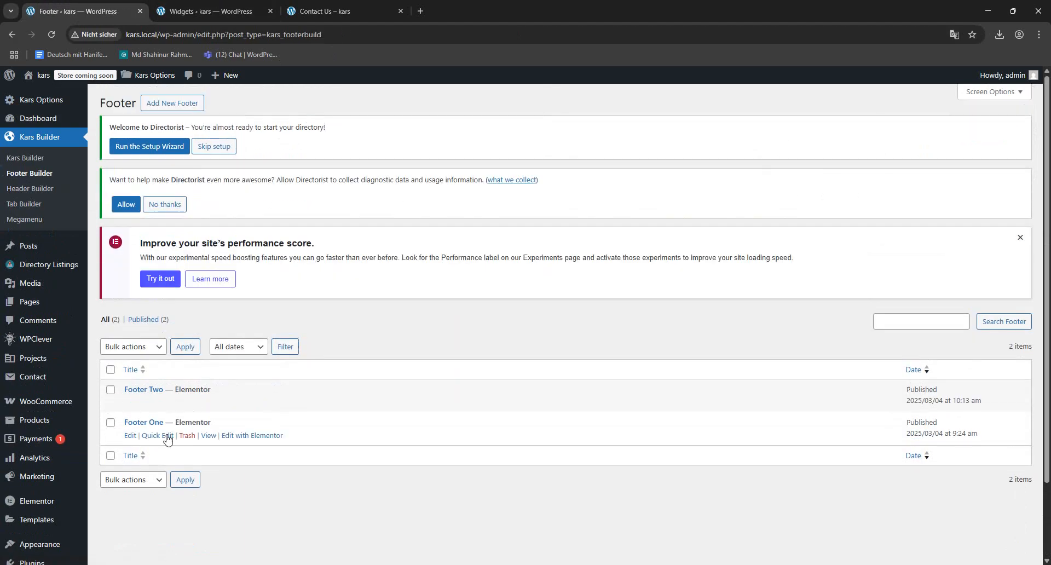
left_click(186, 436)
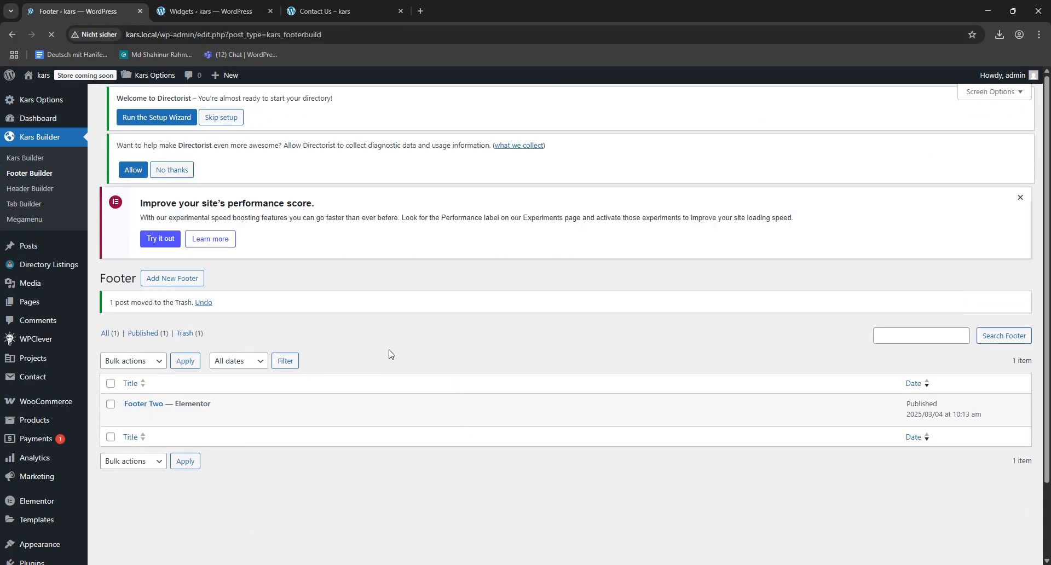
- In the Kars header options, switch from the prebuilt header to Header Builder, select Header Two and save the changes
mouse_move(147, 81)
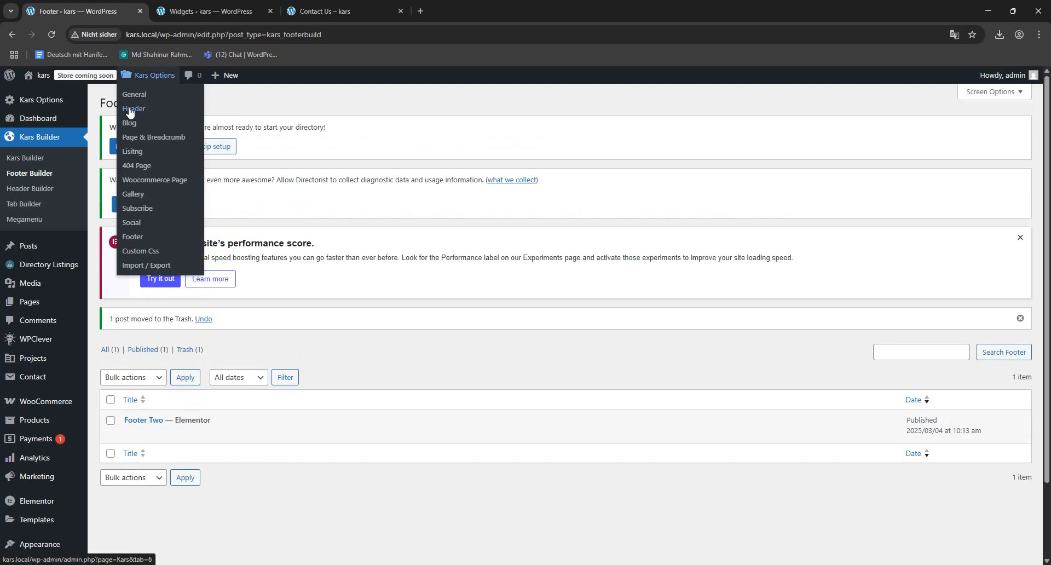
left_click(129, 106)
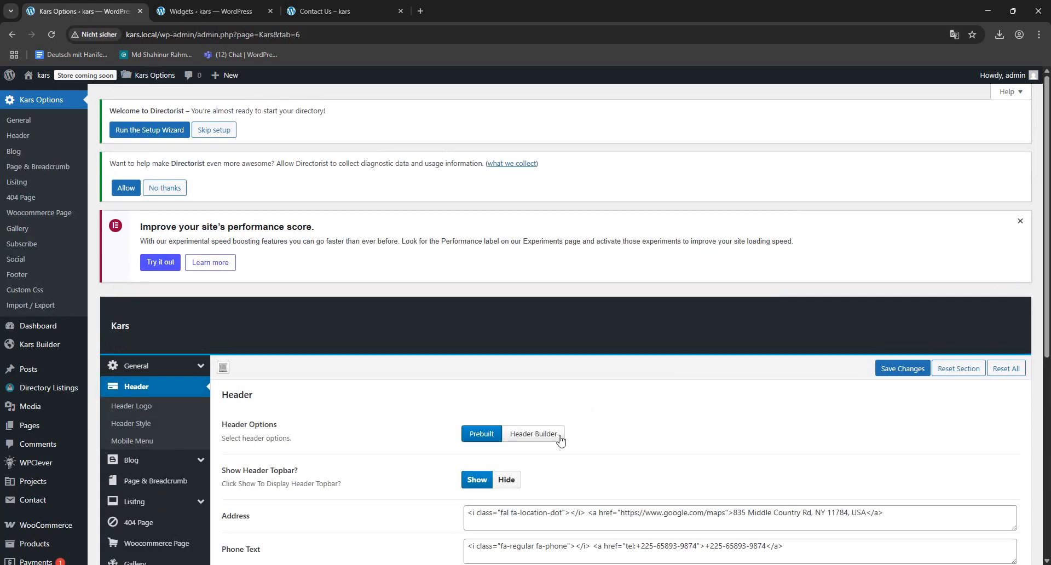
left_click(559, 434)
scroll(579, 393, "down", 3)
left_click(566, 336)
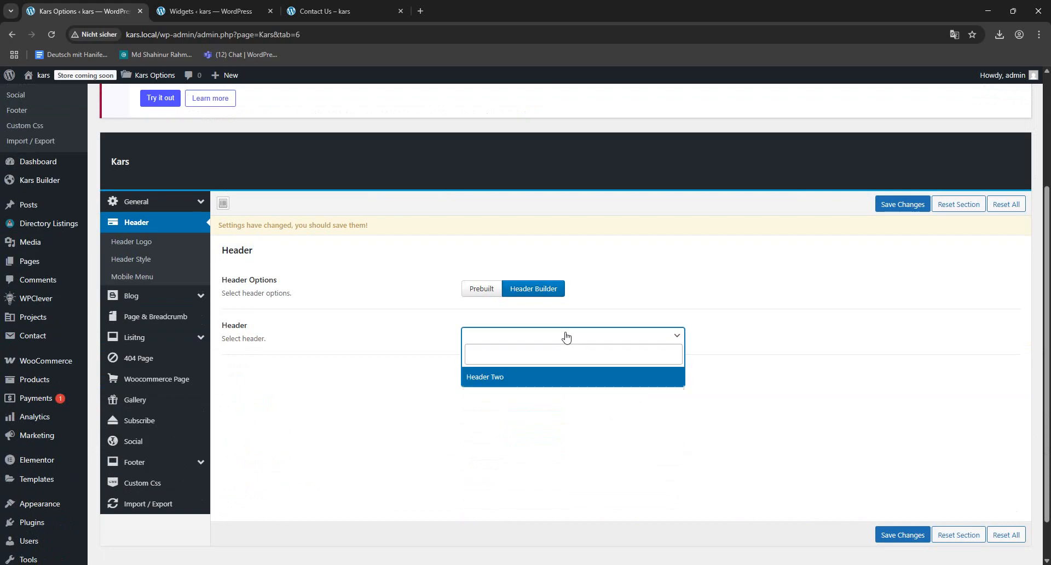
left_click(518, 372)
left_click(896, 204)
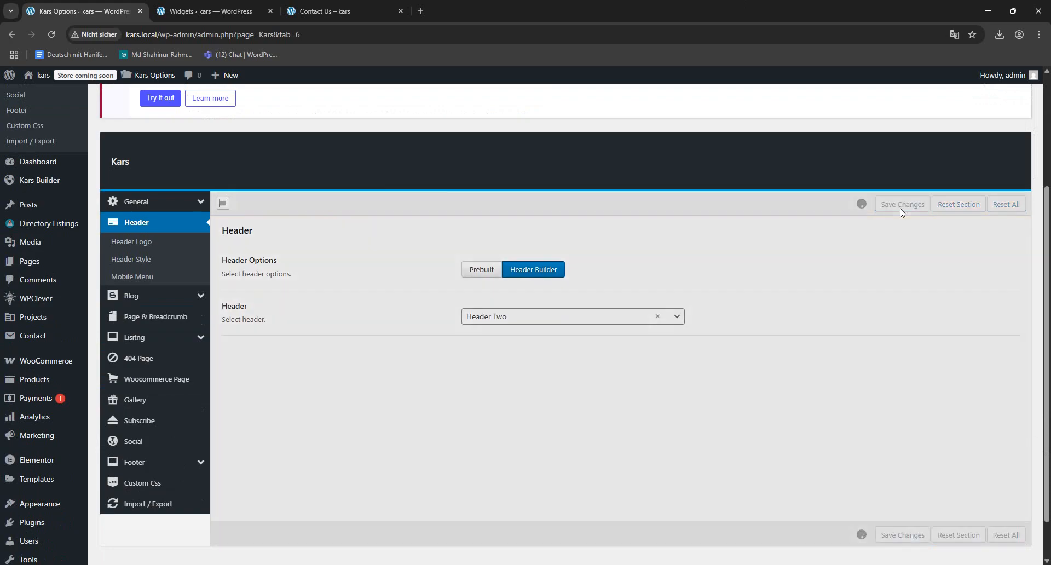
- Switch the Kars footer options to Footer Builder, select Footer Two as the footer and save the changes
left_click(152, 468)
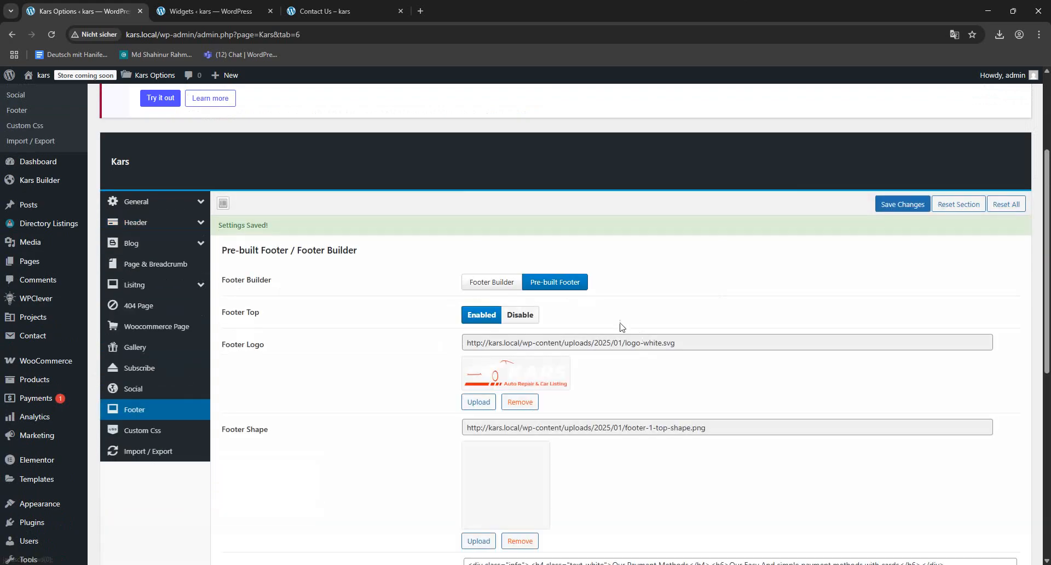
left_click(491, 282)
left_click(522, 327)
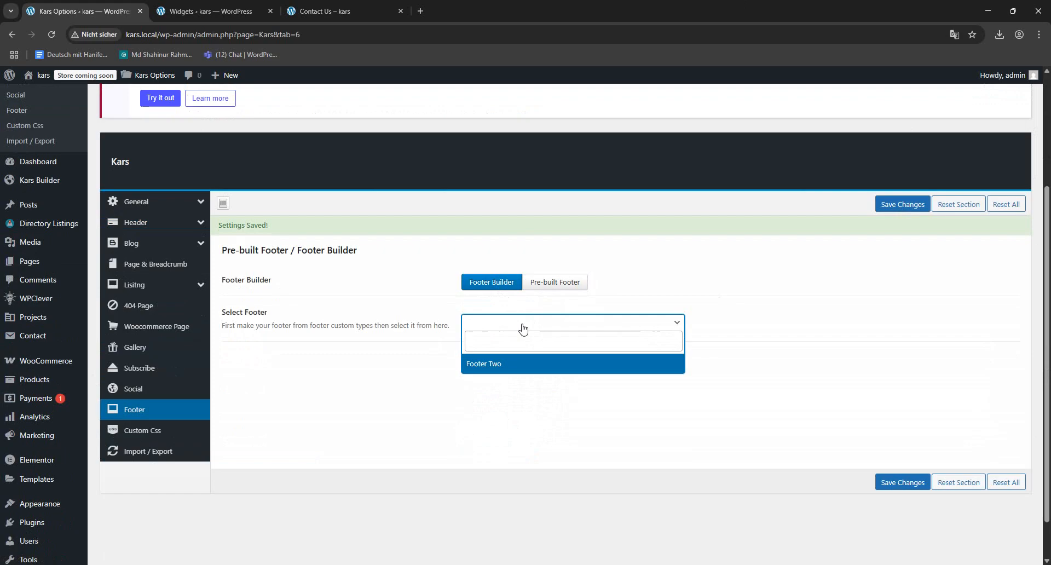
left_click(484, 364)
left_click(903, 204)
- Return to the site's front page, check its header and open the homepage for editing with Elementor
left_click(266, 7)
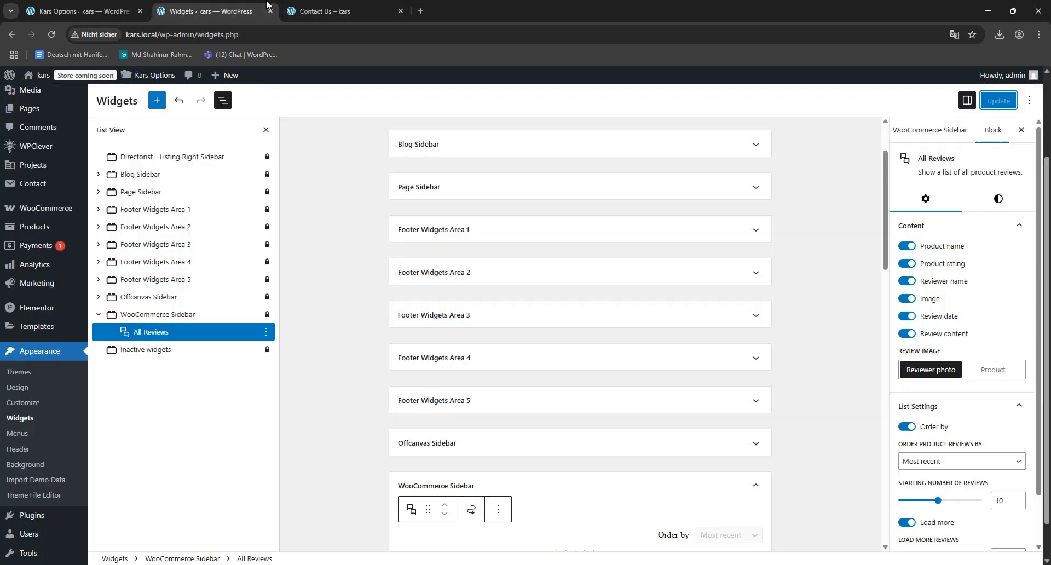
left_click(350, 11)
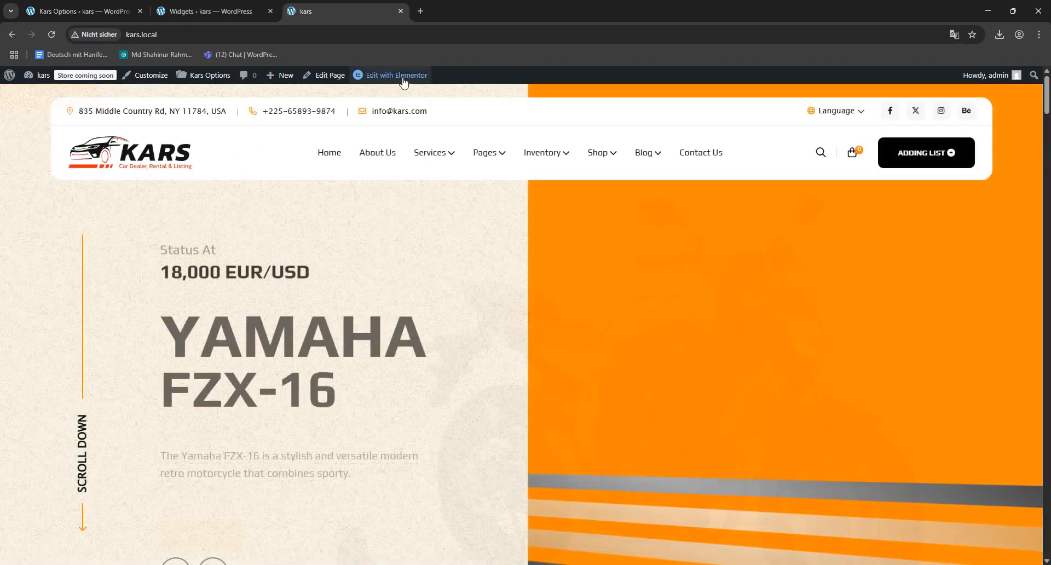
left_click(405, 81)
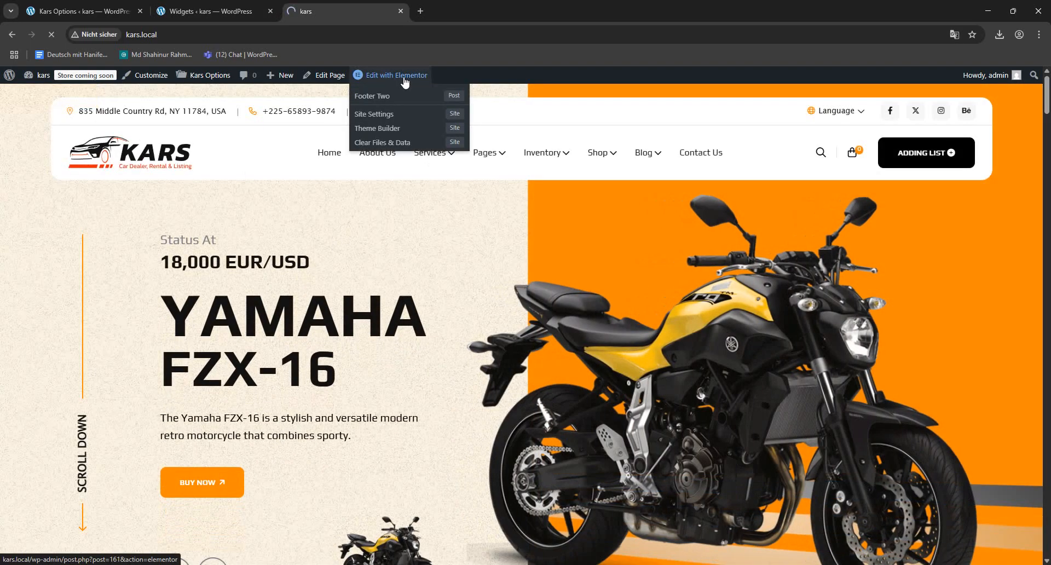
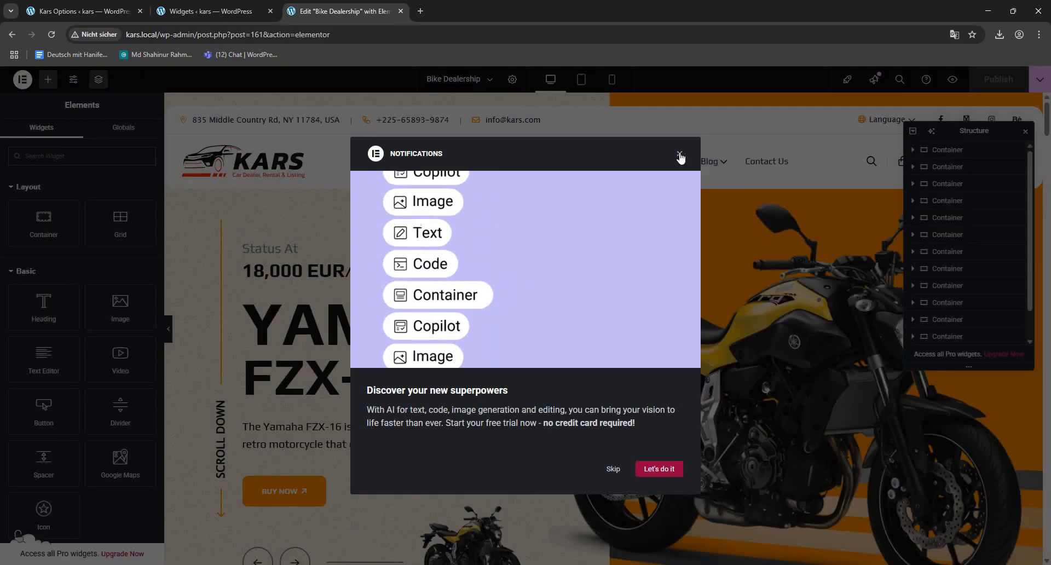
- In the Bike Dealership page settings, set the header option to Pre Built, check the footer option and publish the page
left_click(679, 153)
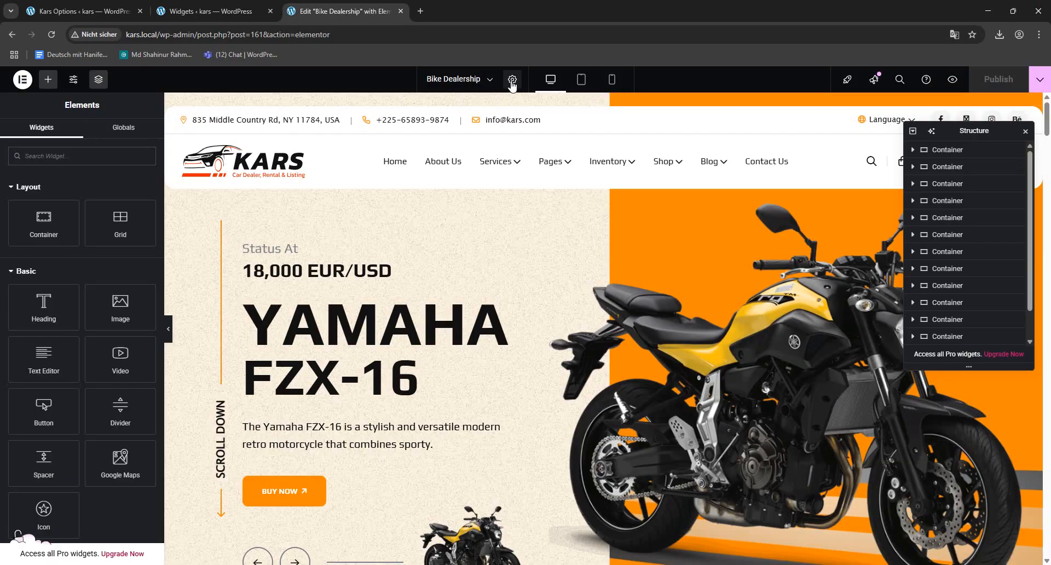
left_click(122, 454)
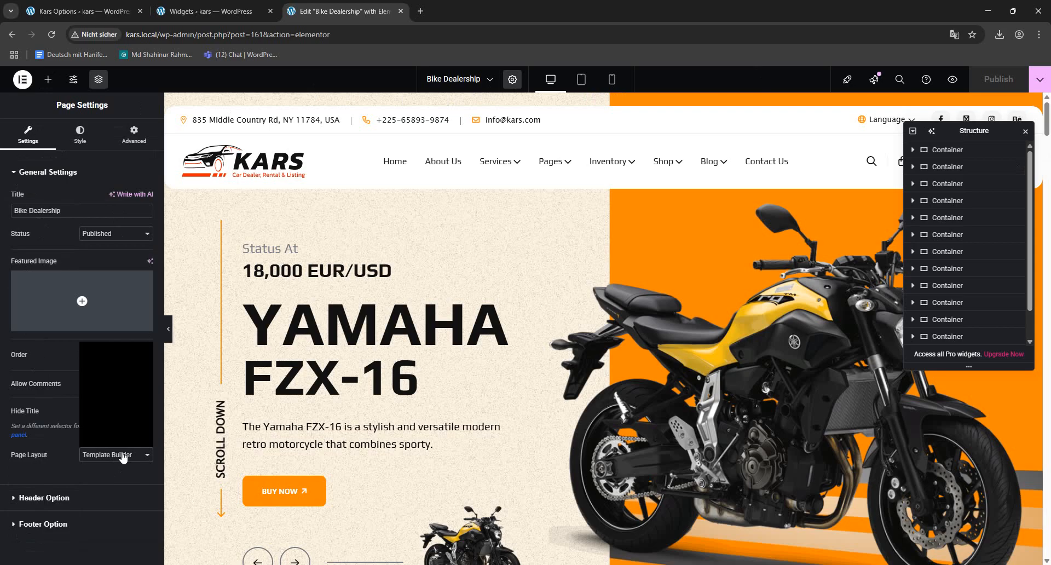
left_click(122, 454)
left_click(44, 497)
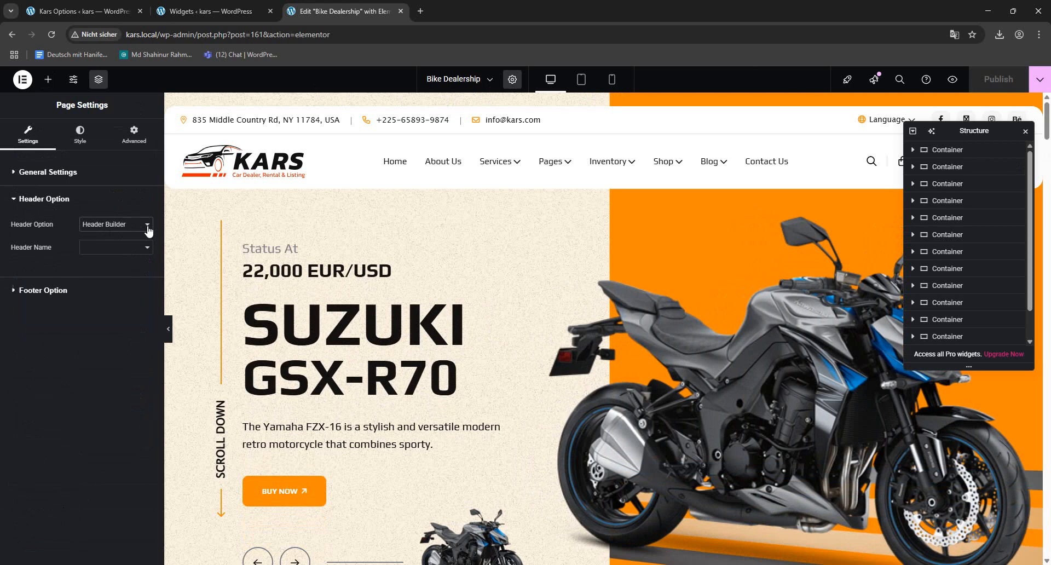
left_click(147, 225)
left_click(122, 239)
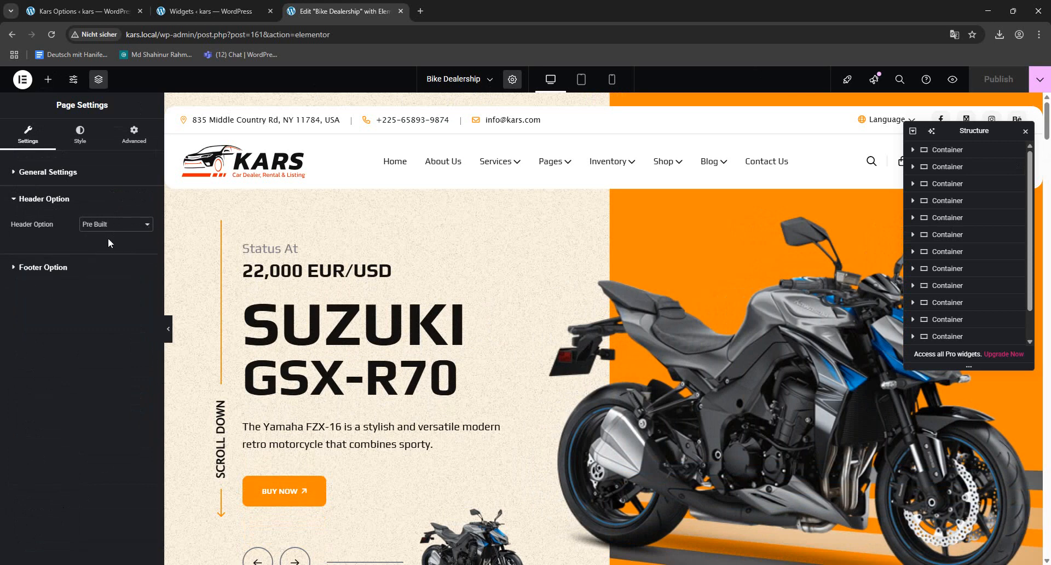
left_click(78, 264)
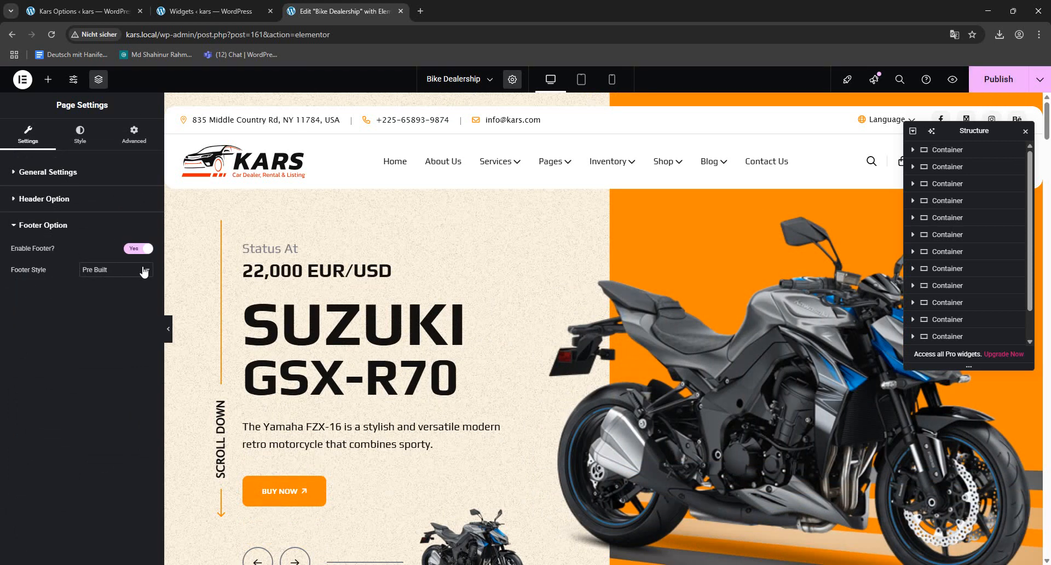
left_click(995, 86)
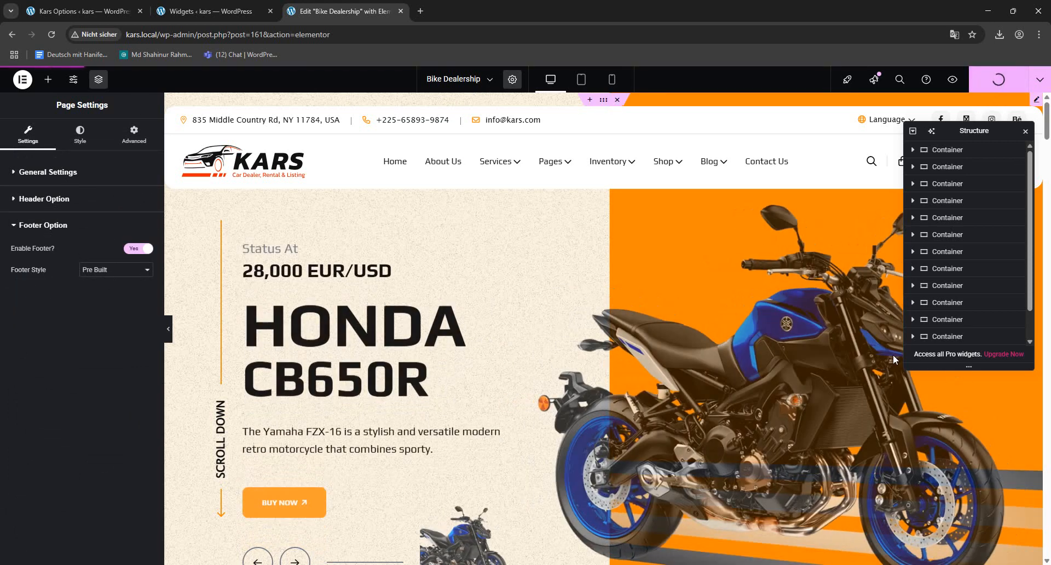
- Open the site's front page in a new tab and close the Widgets and Bike Dealership editor tabs
left_click(211, 11)
left_click(338, 13)
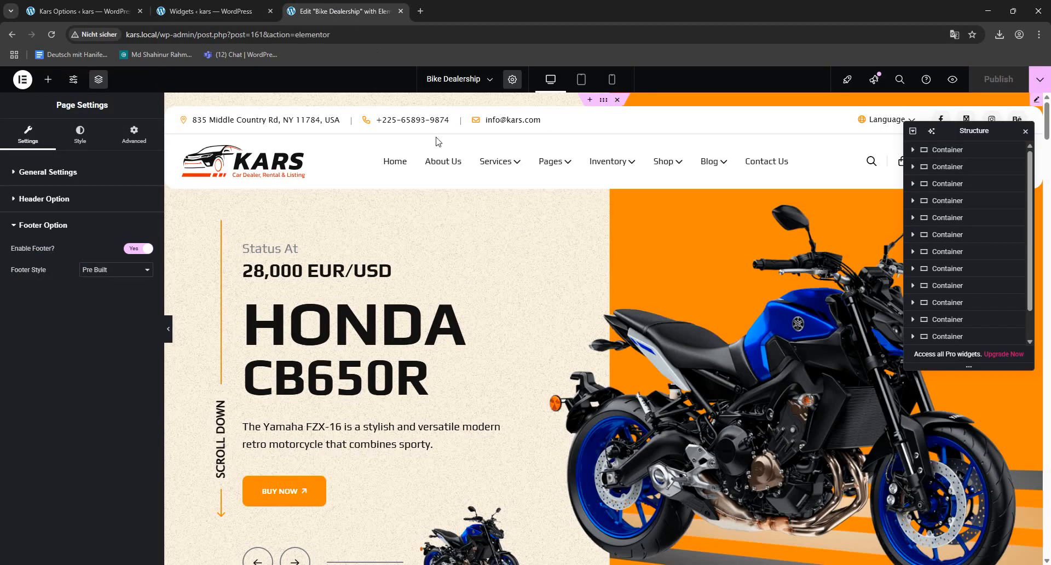
left_click(181, 8)
left_click(72, 6)
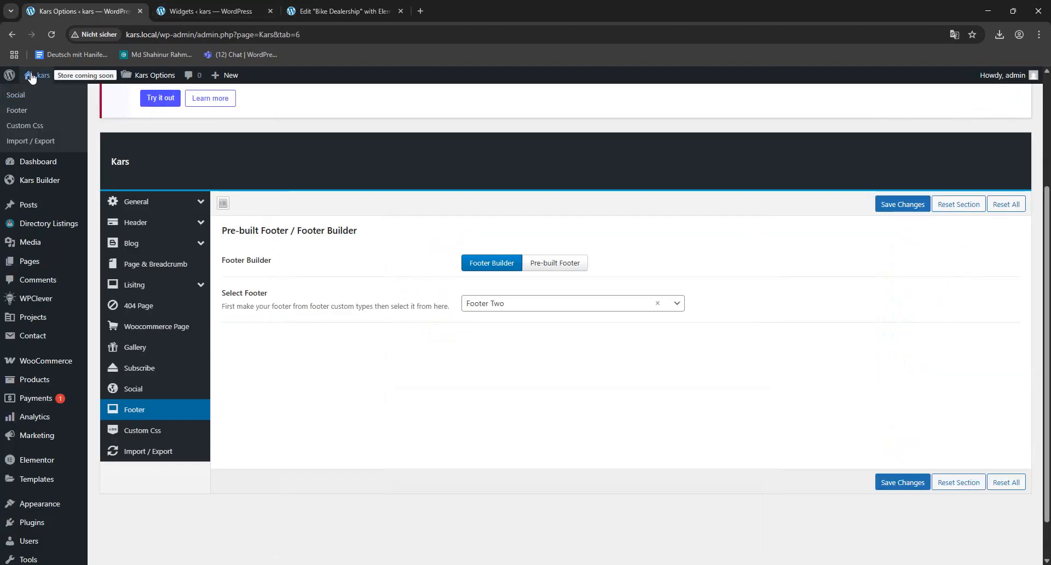
mouse_move(31, 78)
left_click(68, 104)
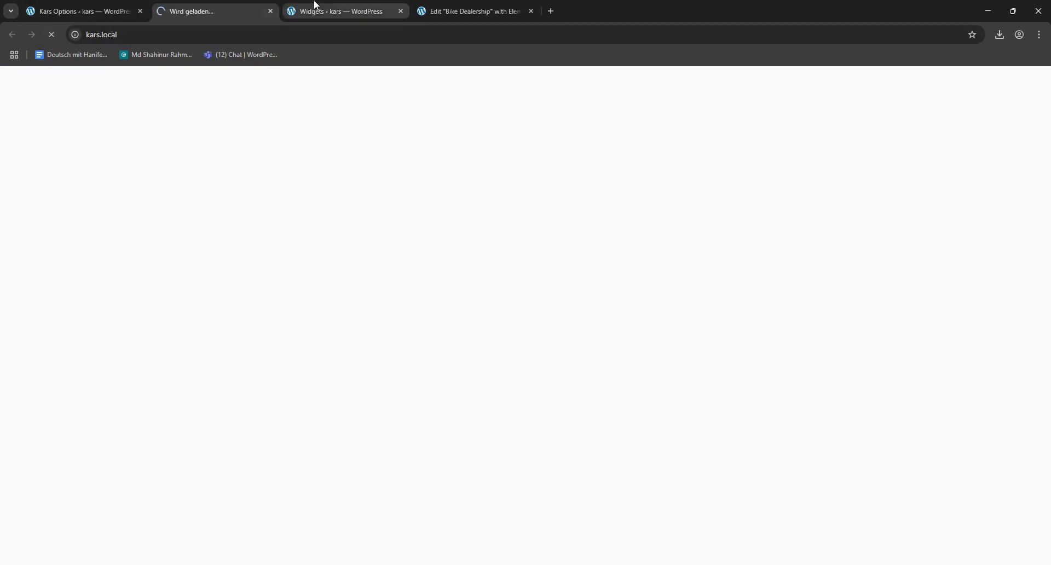
left_click(316, 5)
left_click(400, 11)
left_click(400, 11)
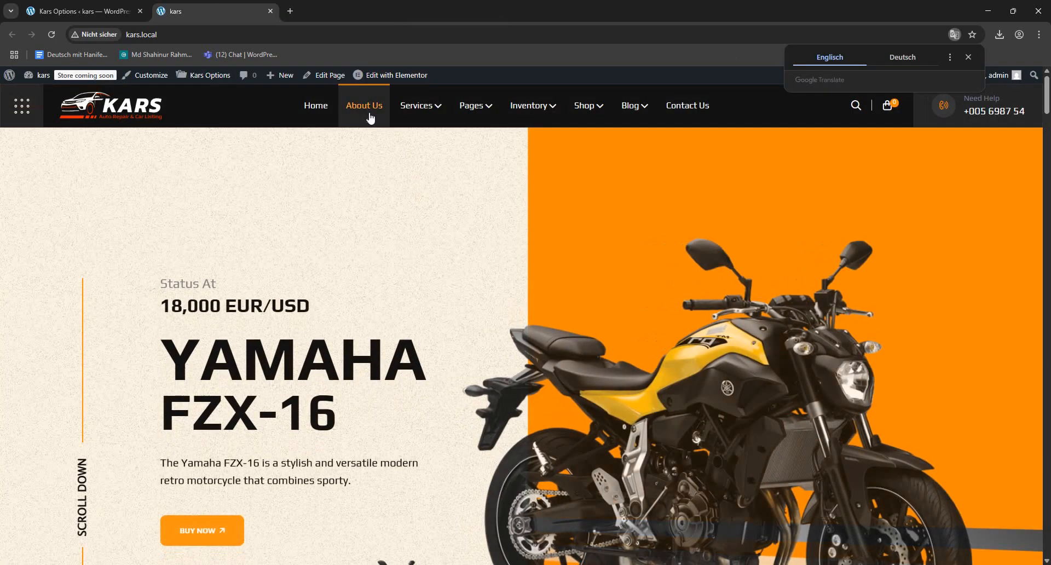
- Visit the About Us page and the Contact Us page on the site to check their headers and content
left_click(370, 116)
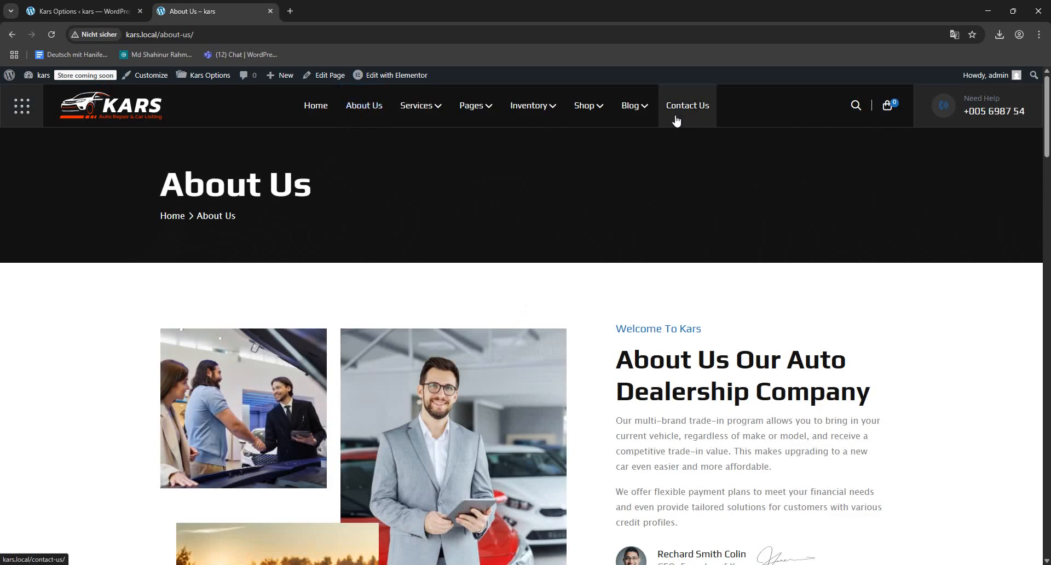
left_click(684, 108)
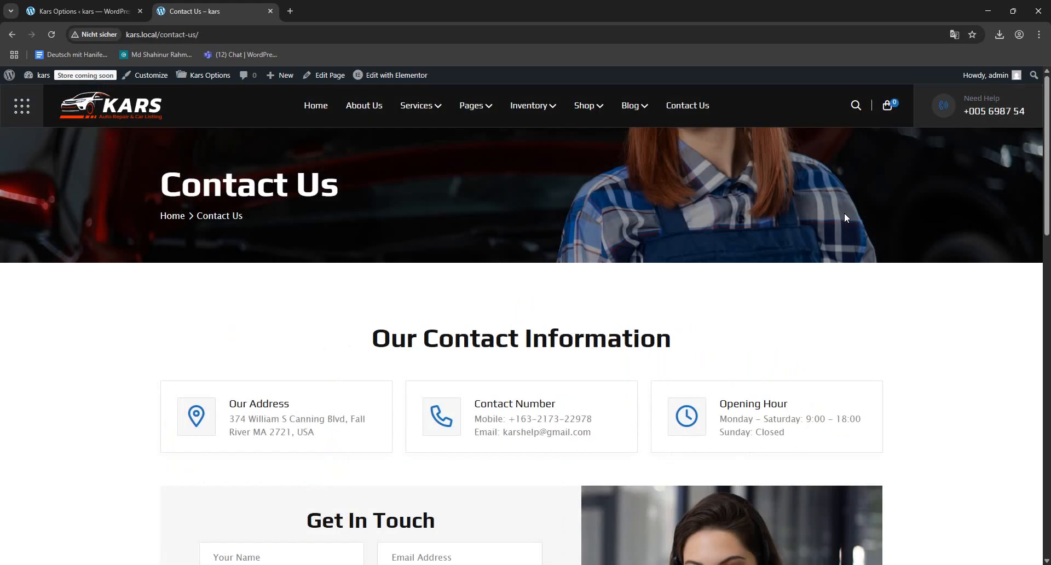
scroll(263, 273, "down", 10)
scroll(297, 351, "up", 7)
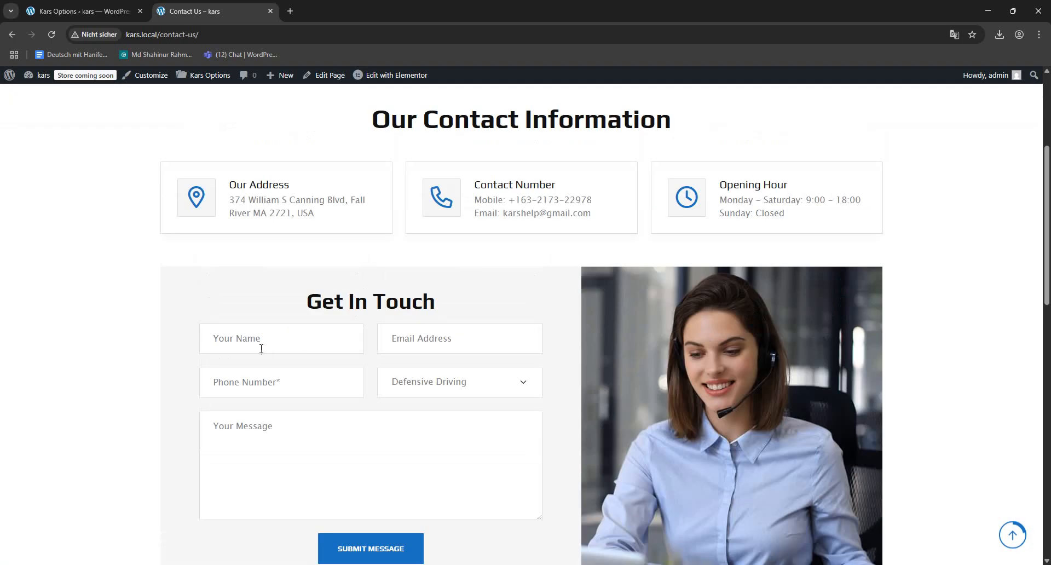
scroll(479, 292, "up", 4)
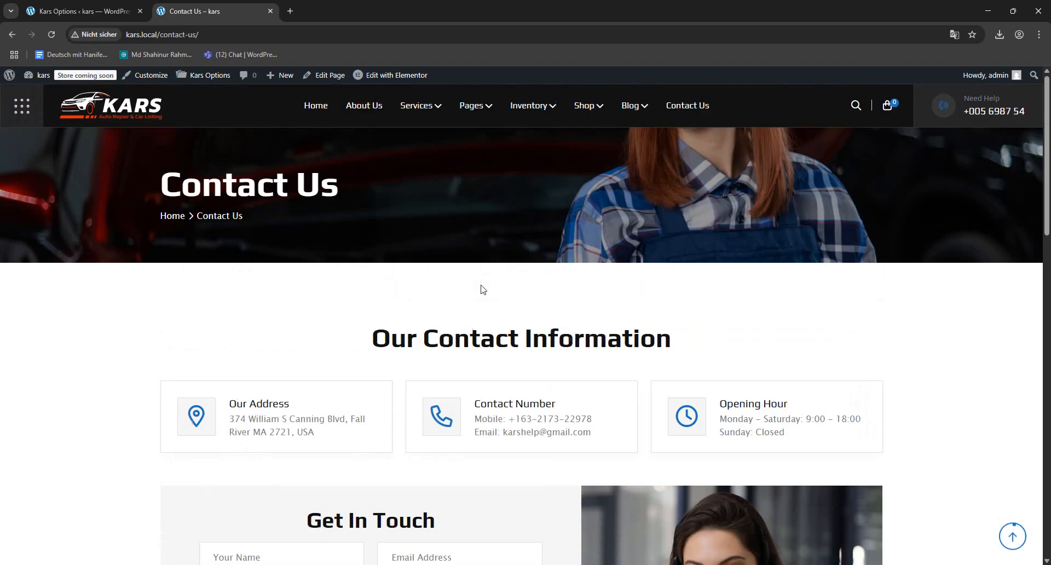
- Examine the options of the dropdown in the Get In Touch form on the Contact Us page
scroll(438, 293, "down", 6)
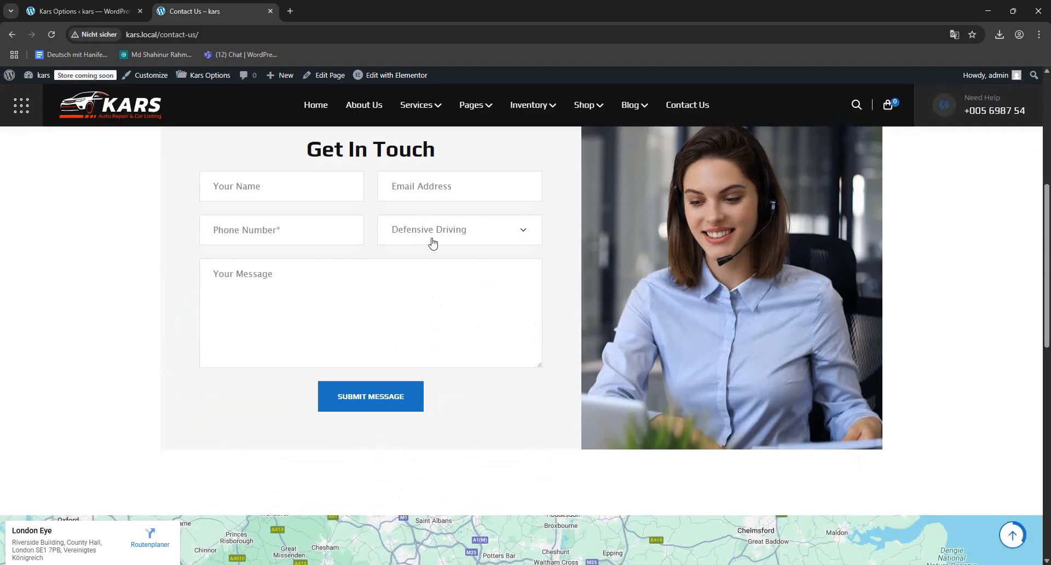
left_click(432, 242)
left_click(432, 239)
left_click(429, 232)
left_click(428, 236)
left_click(427, 236)
left_click(426, 234)
left_click(425, 232)
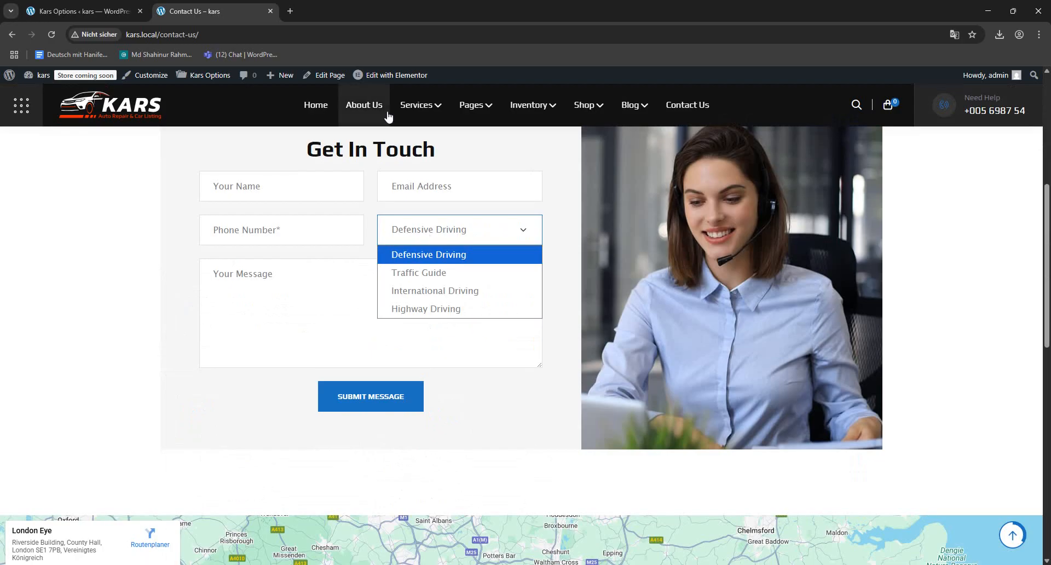
- Open the Contact Us page in Elementor and select its contact form widget to check which form it uses
left_click(382, 79)
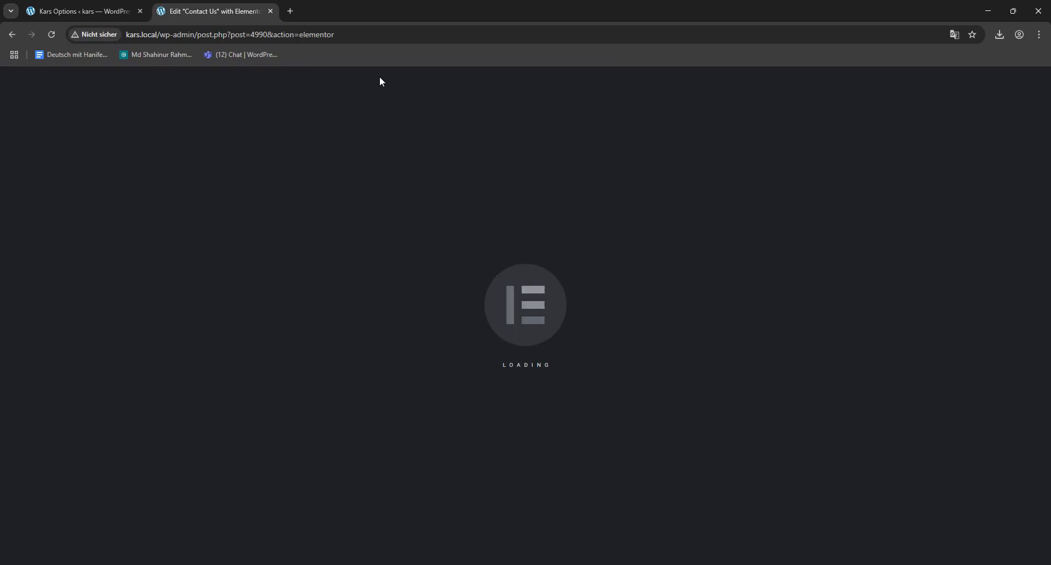
scroll(426, 293, "down", 2)
scroll(426, 297, "down", 8)
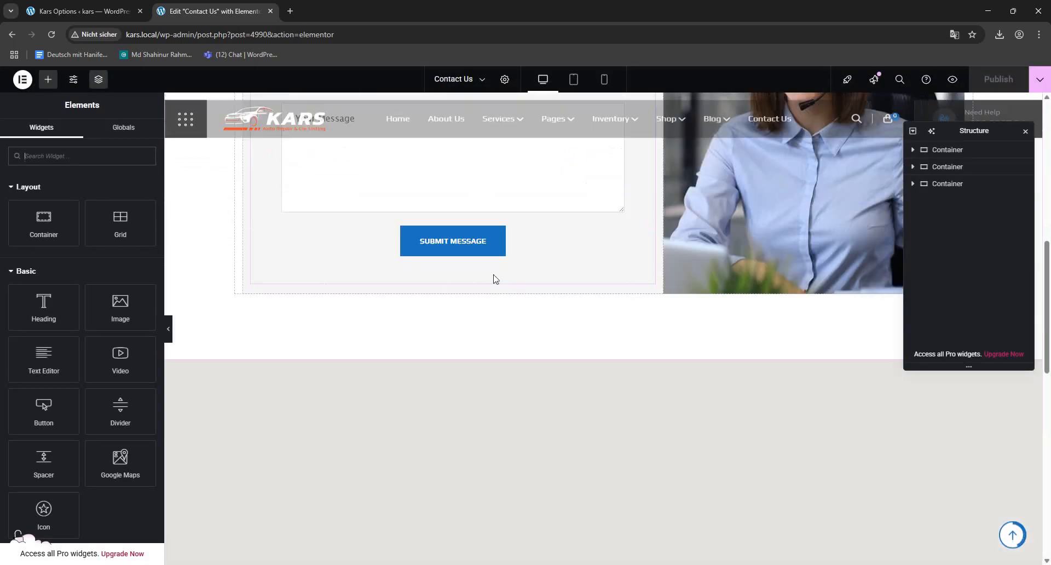
left_click(512, 194)
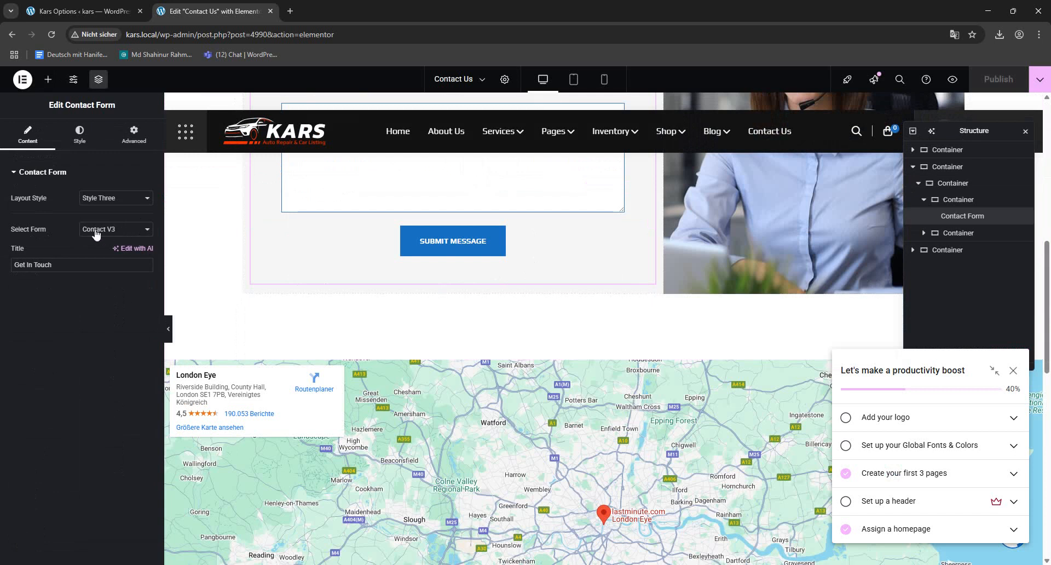
- Return to the WordPress admin, go to the contact forms list and open Contact V3 for editing
left_click(82, 11)
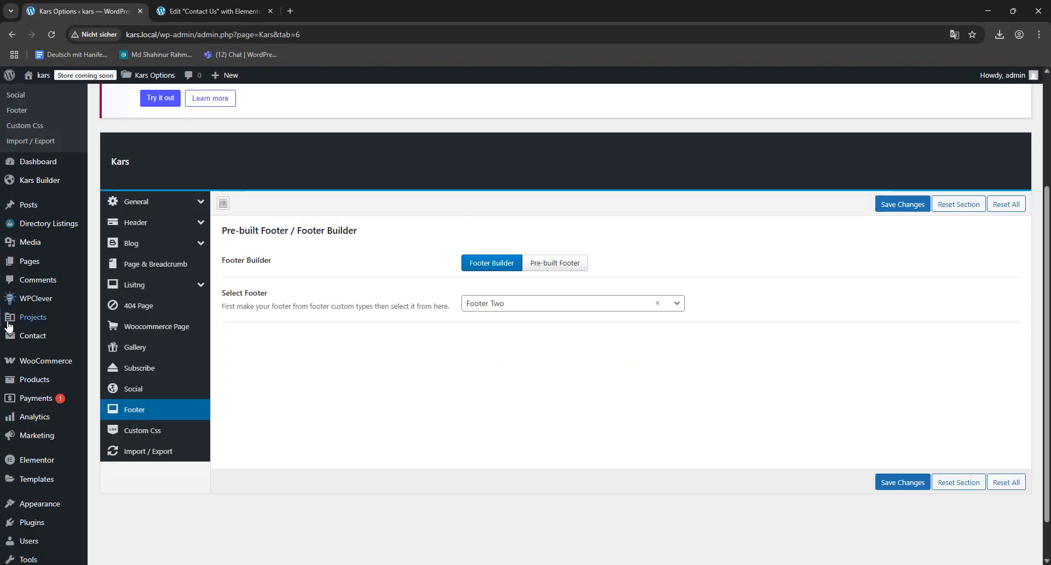
left_click(33, 336)
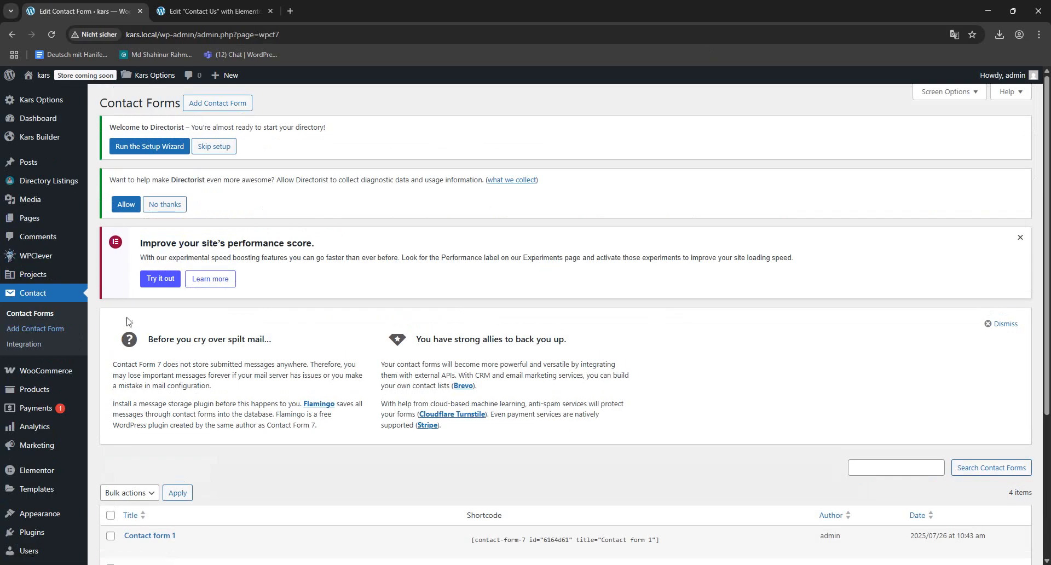
scroll(126, 322, "down", 4)
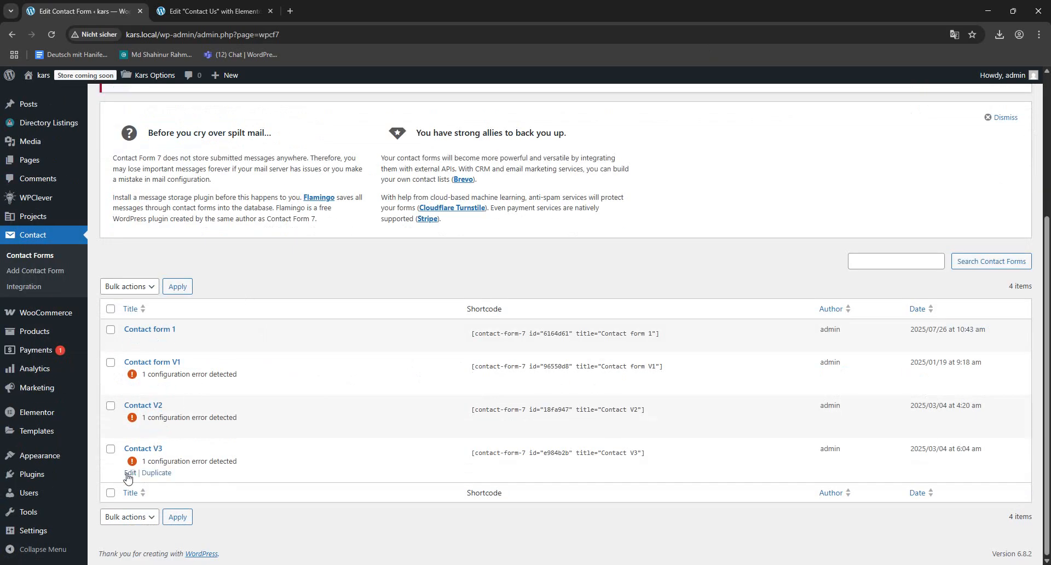
left_click(129, 473)
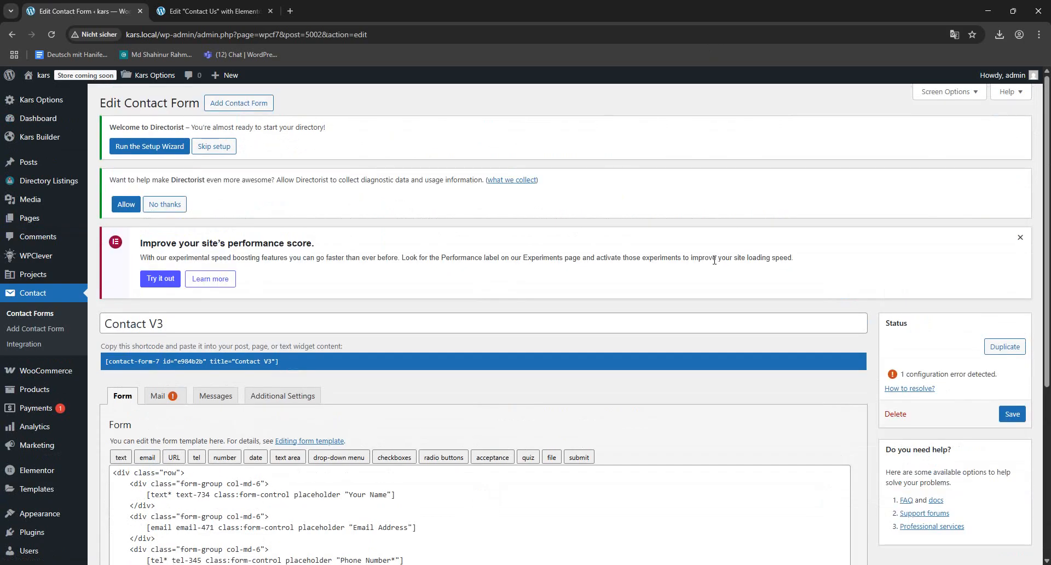
- In the form template's select field, change the "Defensive Driving" option to "Safety Driving" and save the form
scroll(392, 104, "down", 5)
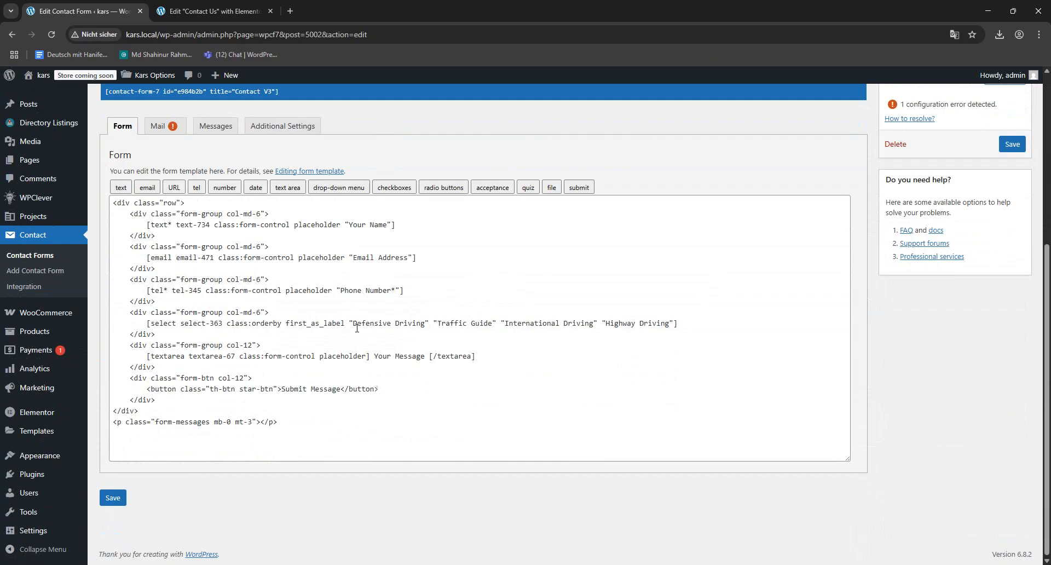
left_click(366, 320)
double_click(380, 323)
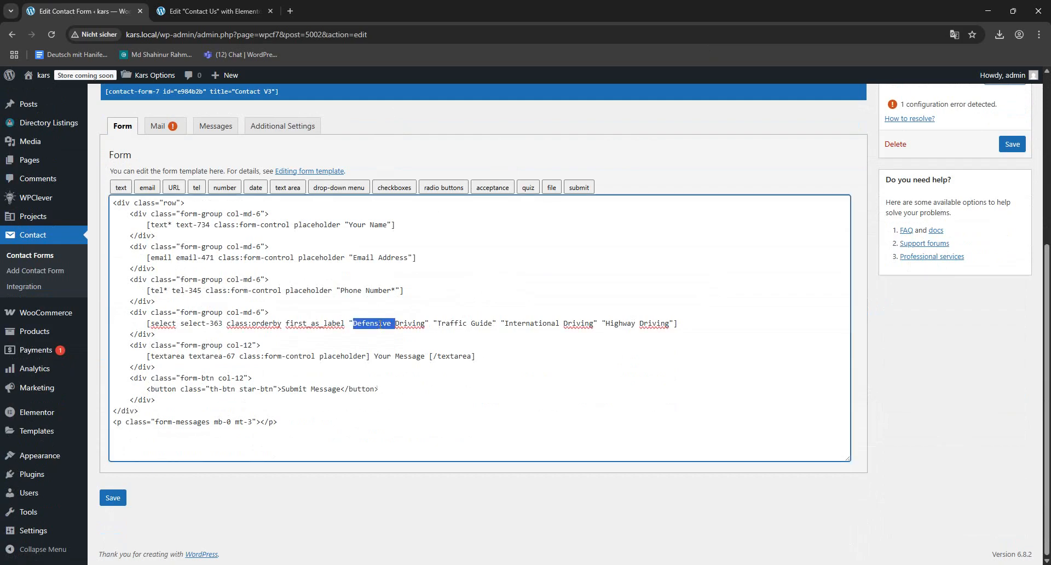
type("Safe")
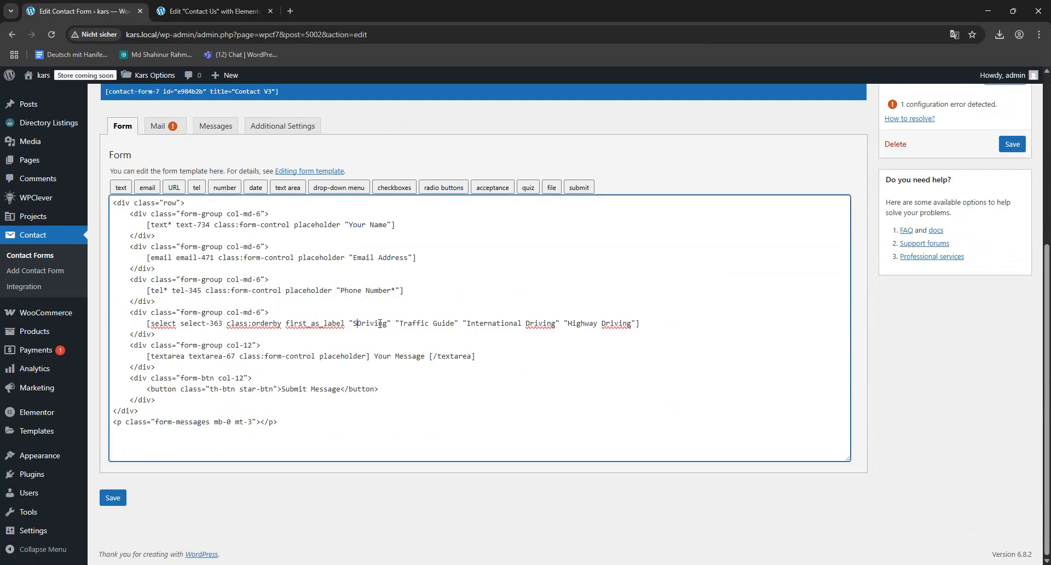
type("ty")
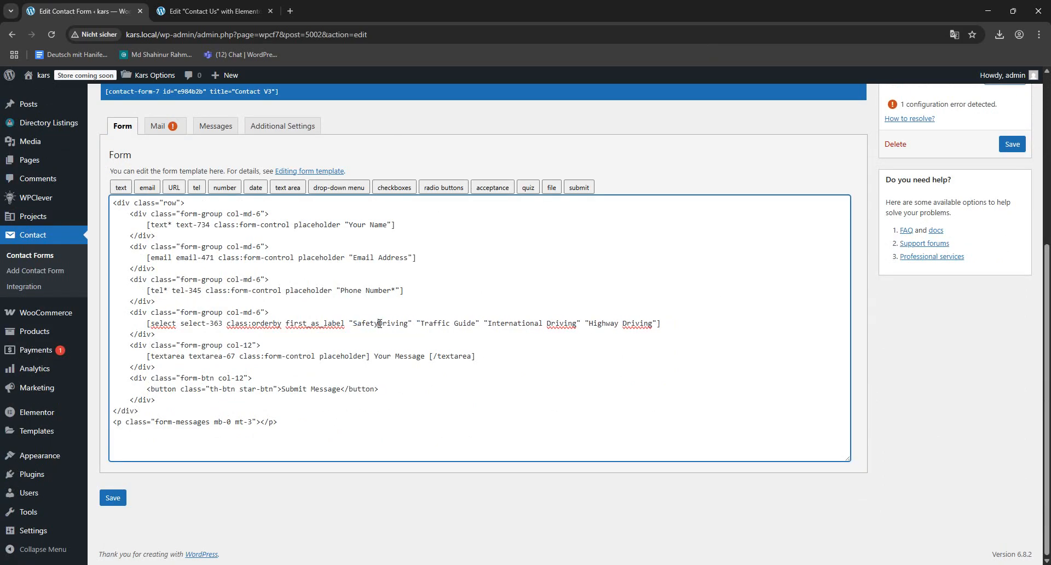
left_click(1012, 144)
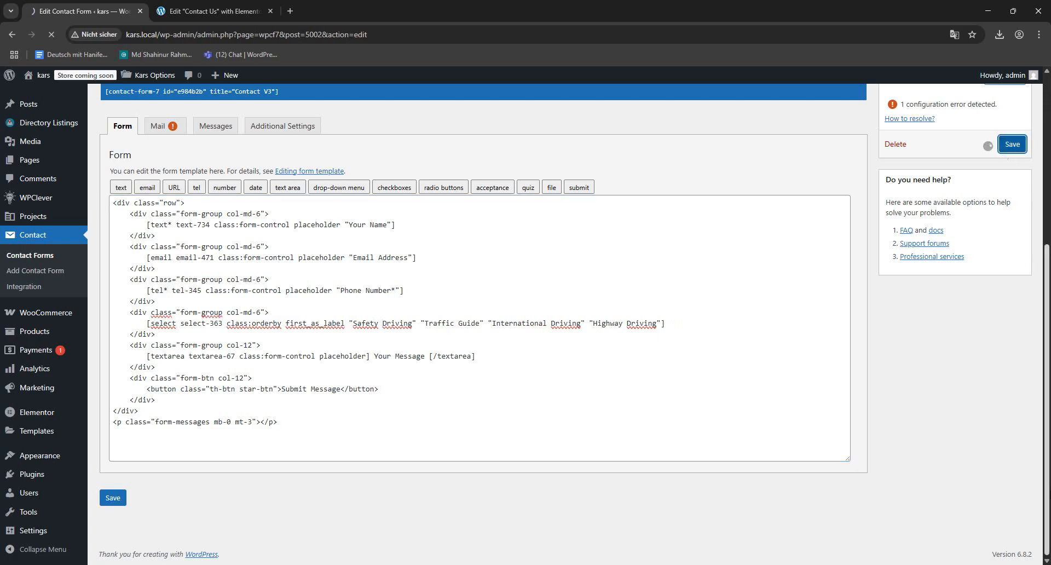
- Reload the site's front page in the editor tab, go to Contact Us and check the dropdown in the Get In Touch form
left_click(213, 11)
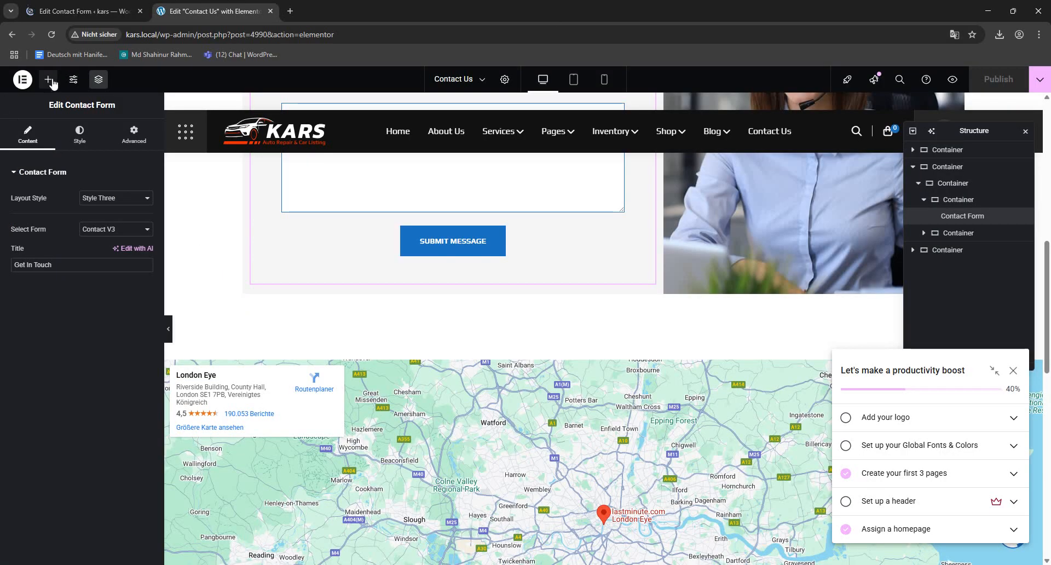
left_click_drag(160, 34, 691, 33)
key("BackSpace")
key("Return")
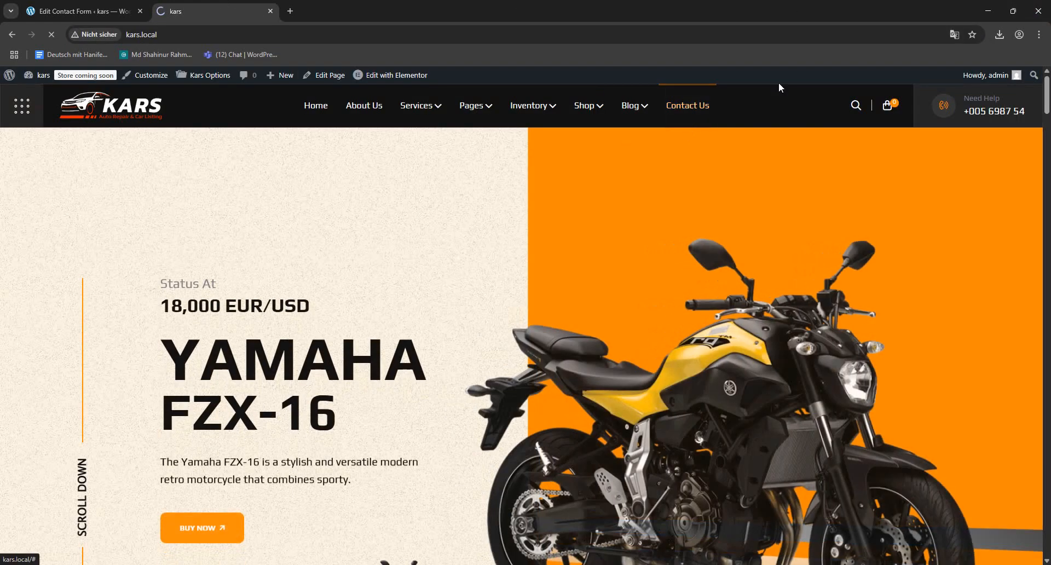
left_click(690, 109)
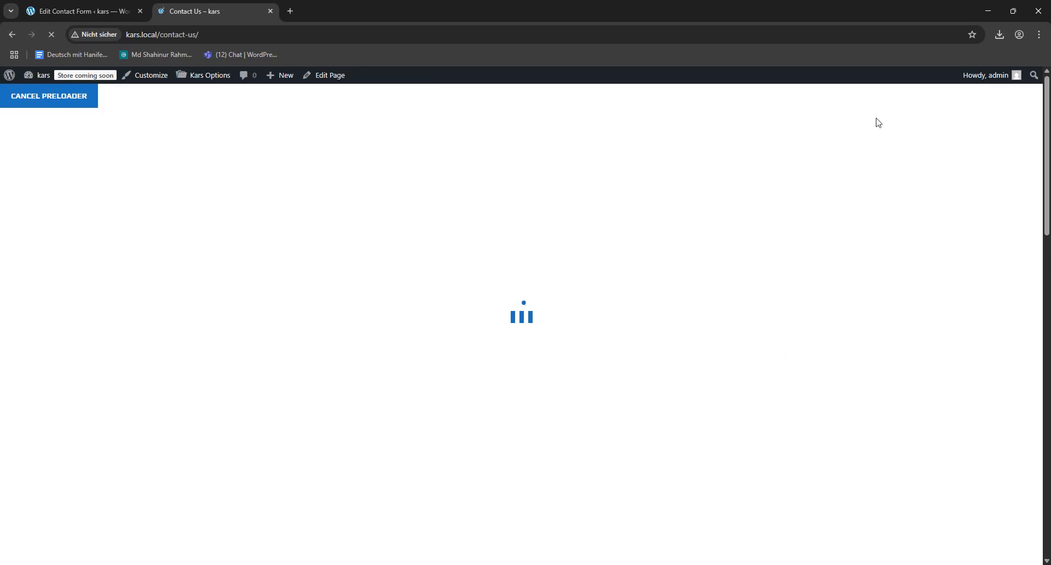
scroll(573, 375, "down", 5)
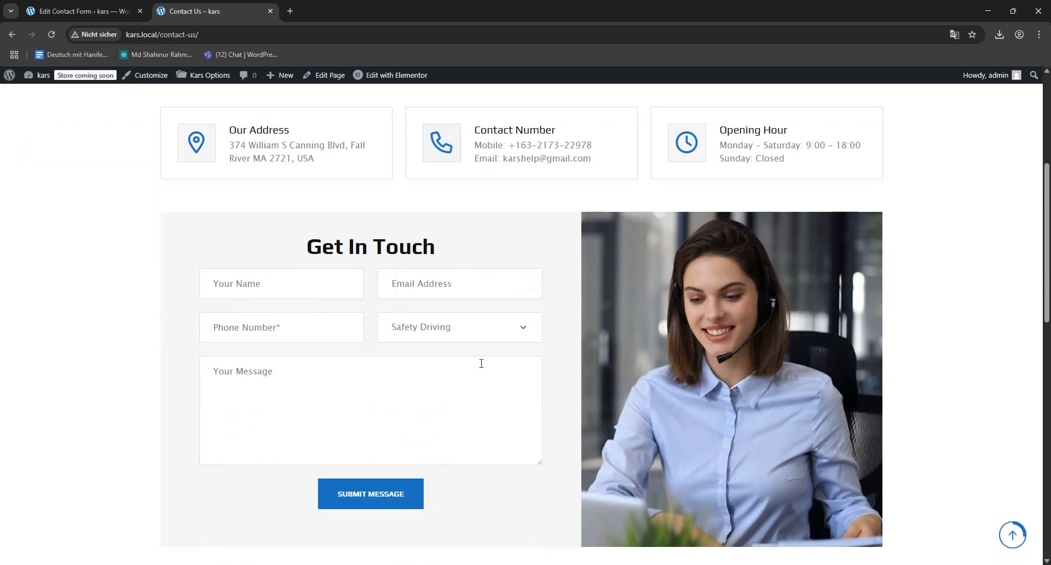
left_click(448, 333)
left_click(448, 333)
scroll(467, 364, "down", 5)
scroll(468, 364, "up", 10)
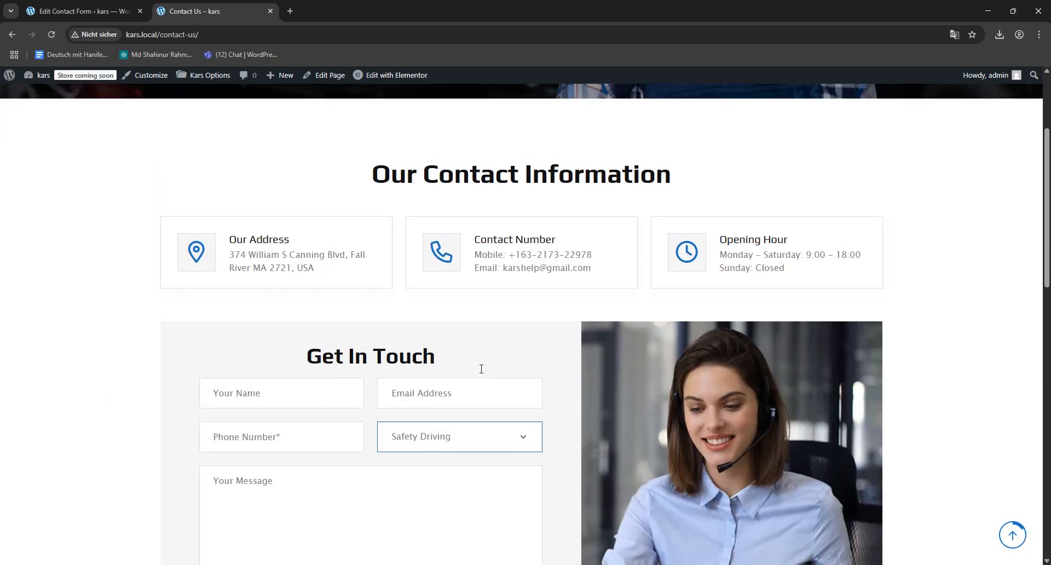